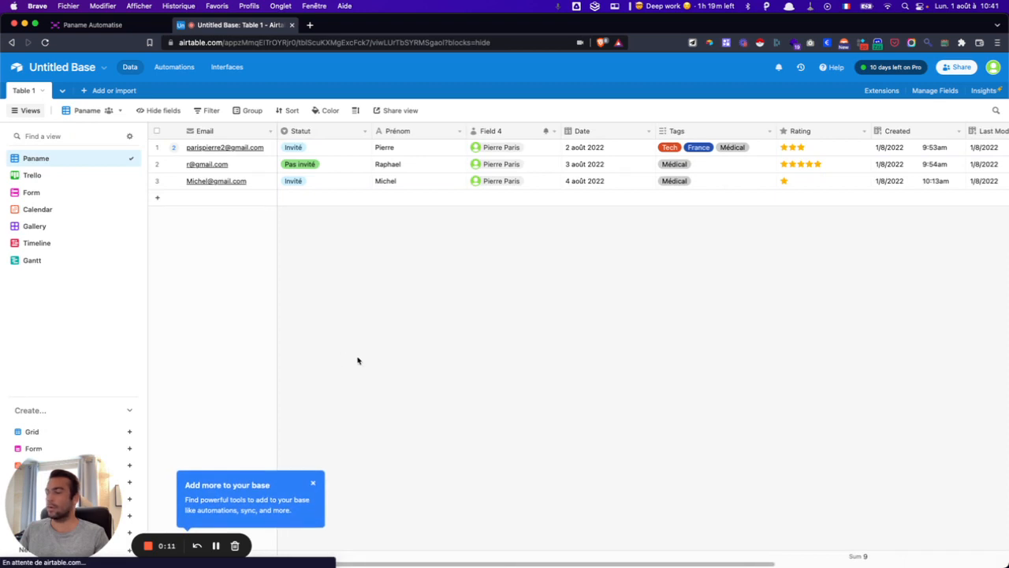
- Close the 'Add more to your base' tip covering the Table 1 grid
click(312, 483)
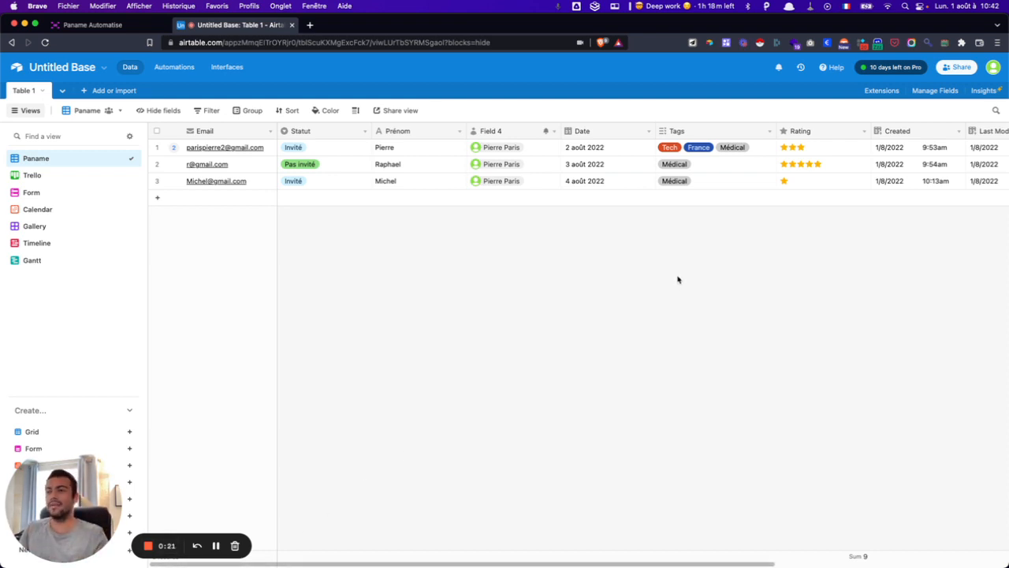
- Open Automations and scroll through its suggested triggers and ready-made automations
click(187, 69)
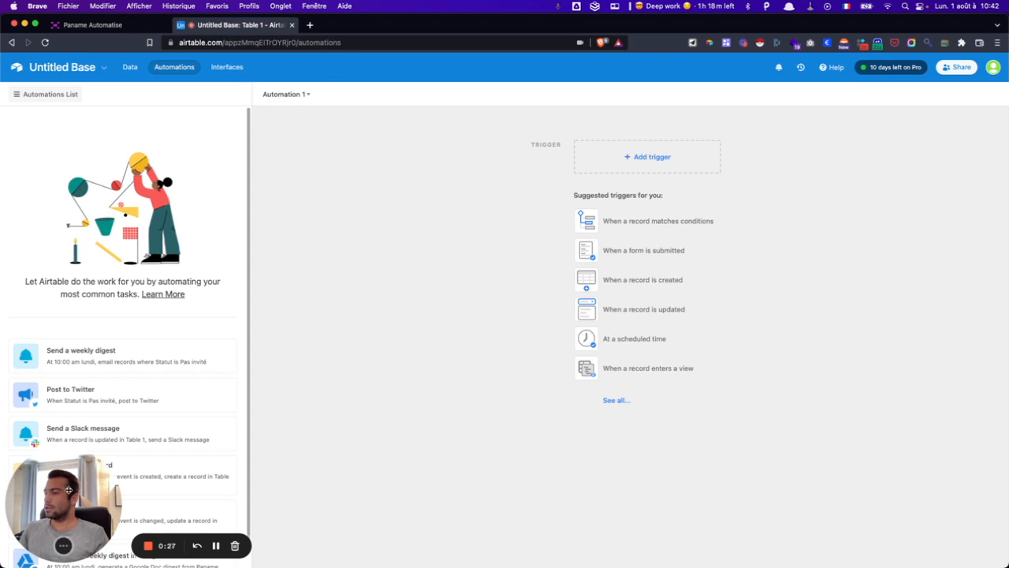
drag(67, 489, 949, 507)
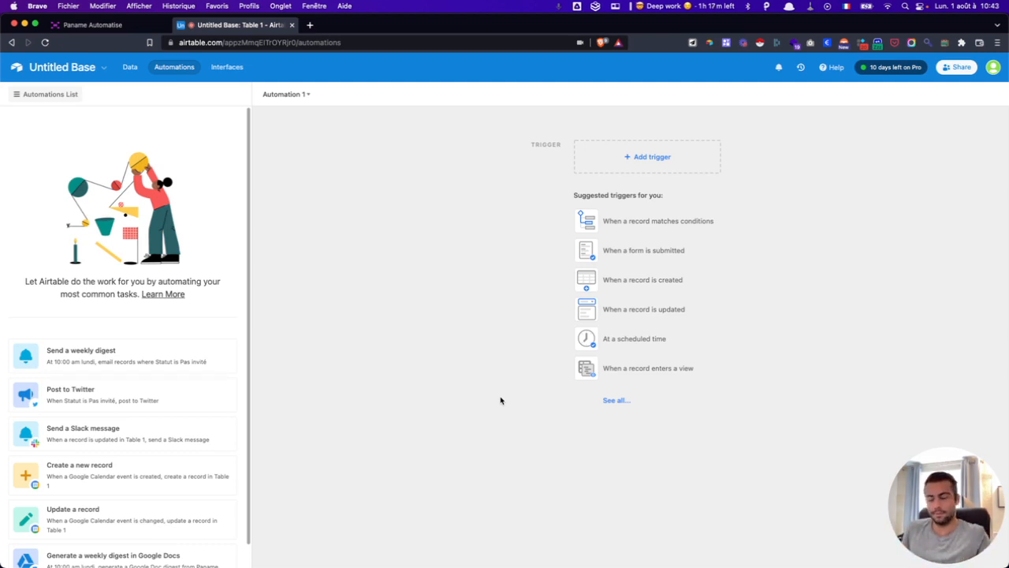
scroll(65, 347, down, 1)
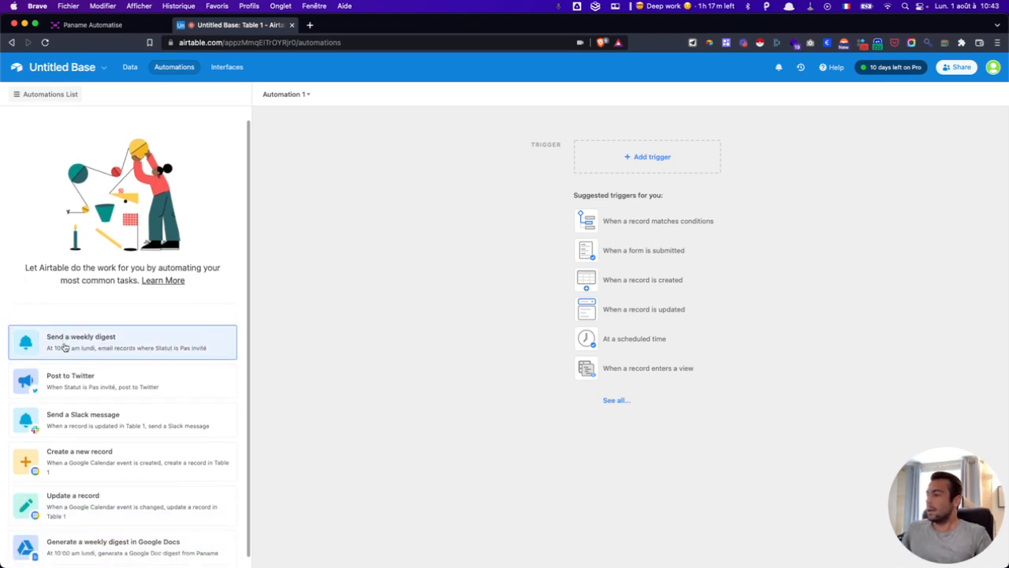
scroll(65, 347, down, 1)
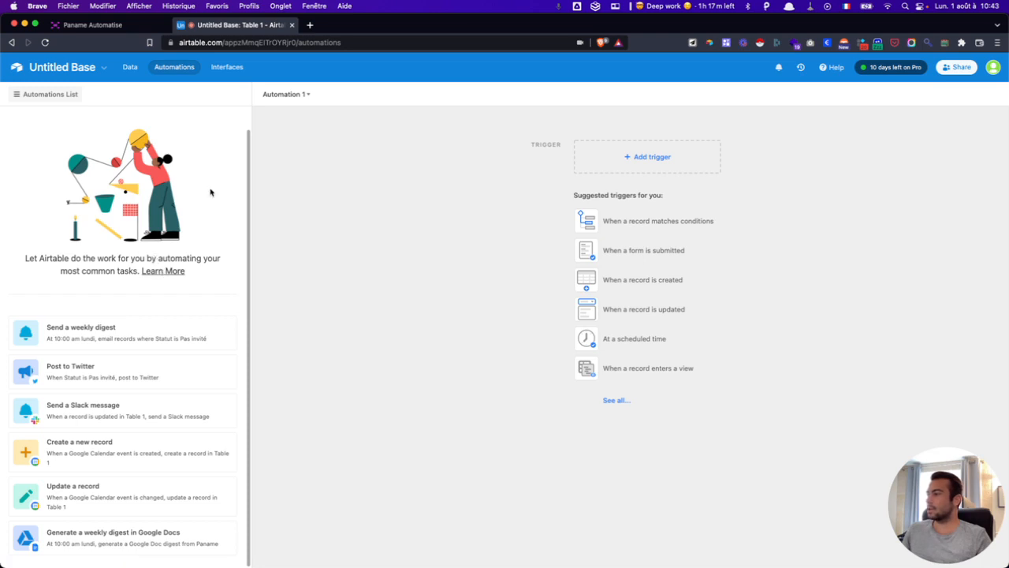
- Peek at the trigger type list, then return to Table 1's Paname grid
click(611, 171)
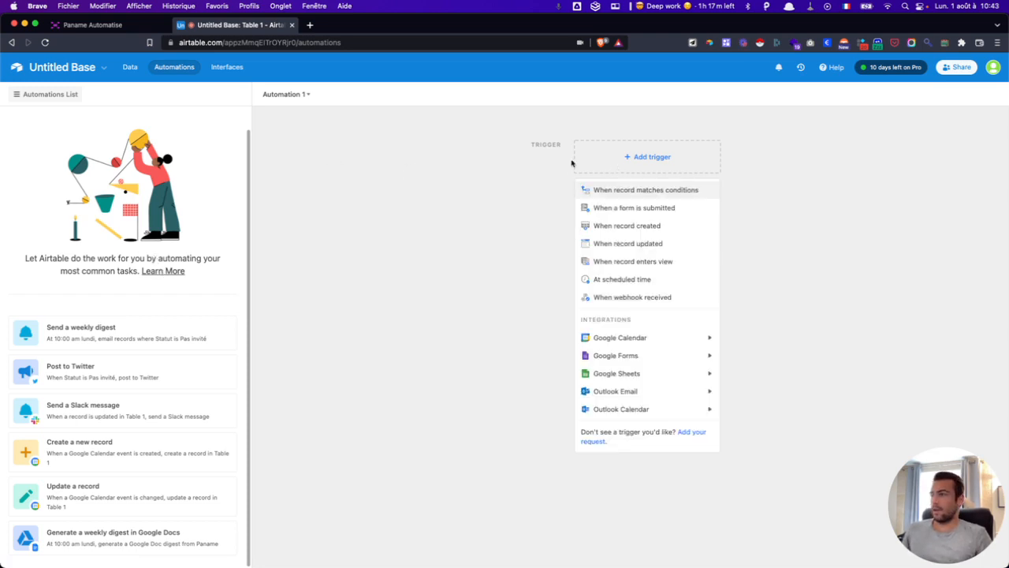
click(128, 67)
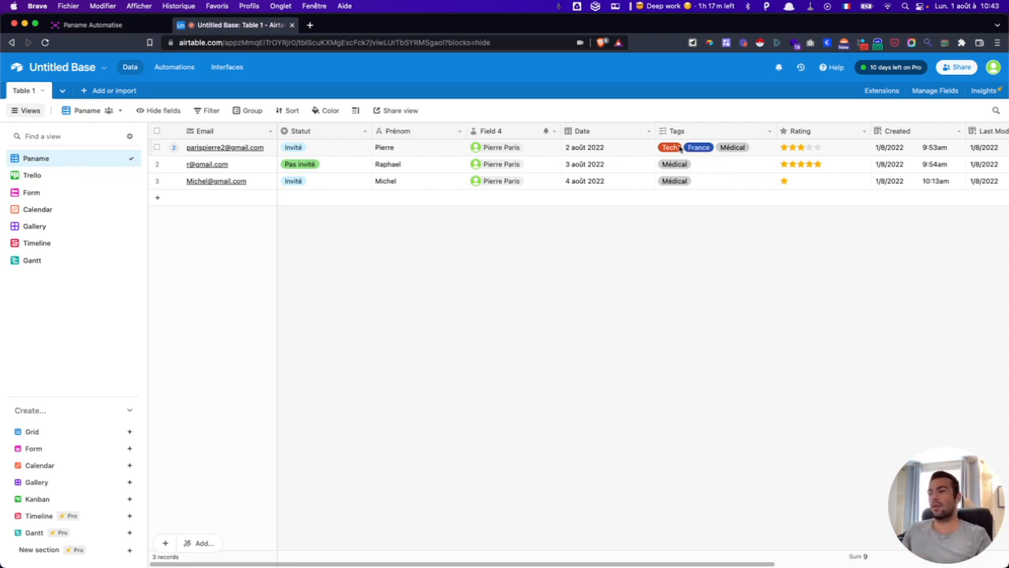
- Select row 2's Tags cell, then reopen Automations and list all trigger types and integrations
click(693, 167)
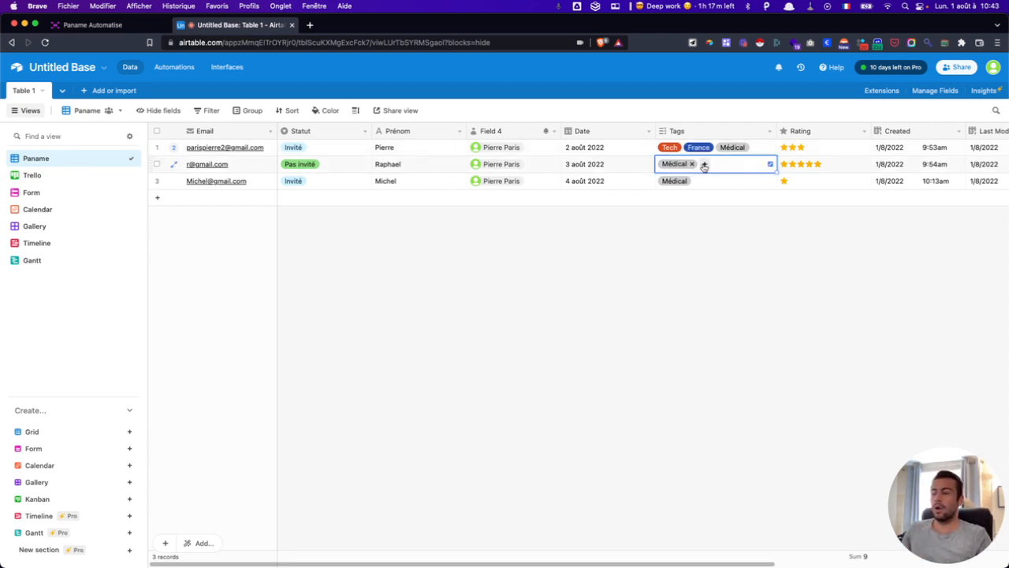
click(706, 237)
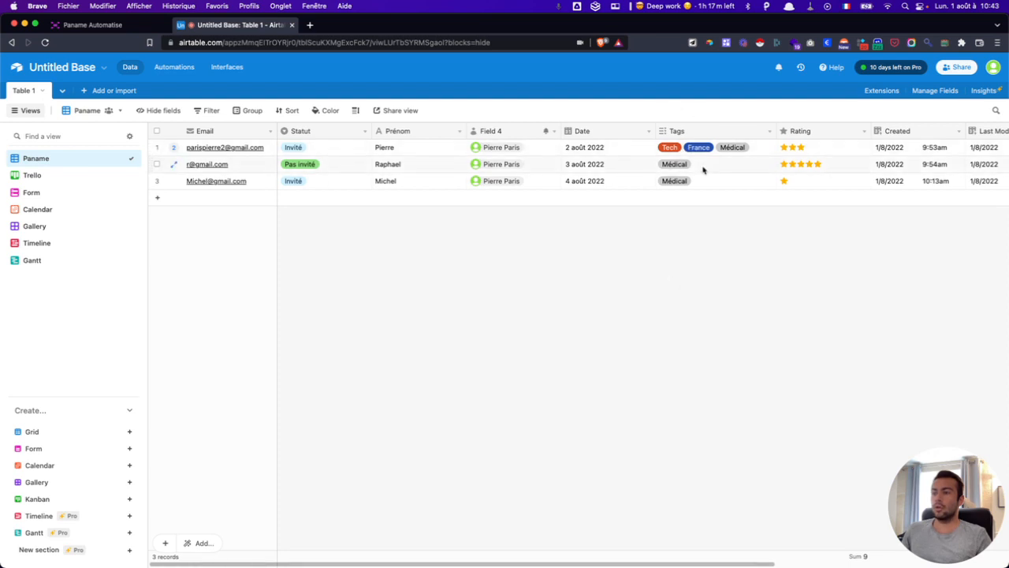
click(702, 167)
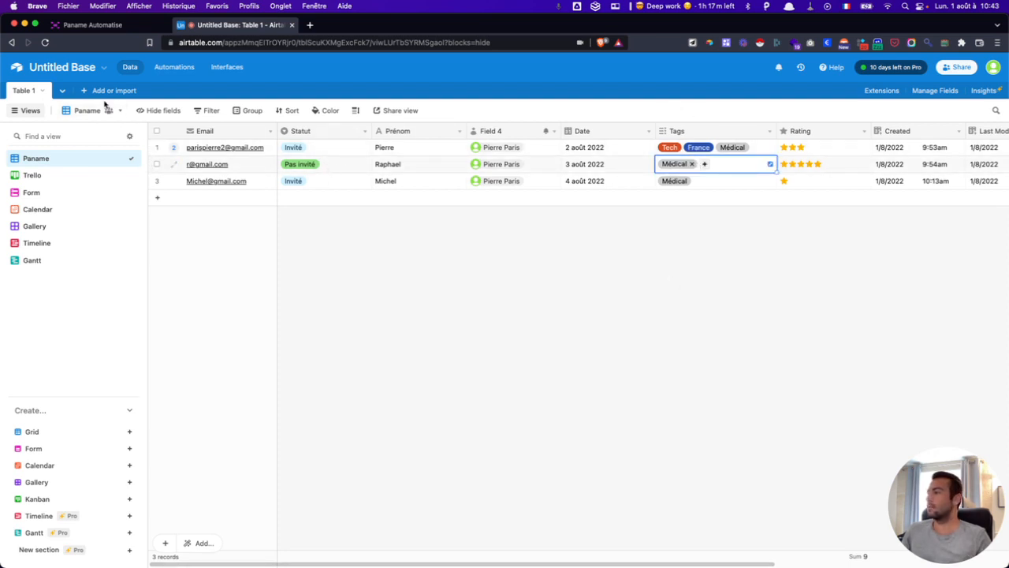
click(174, 67)
click(653, 154)
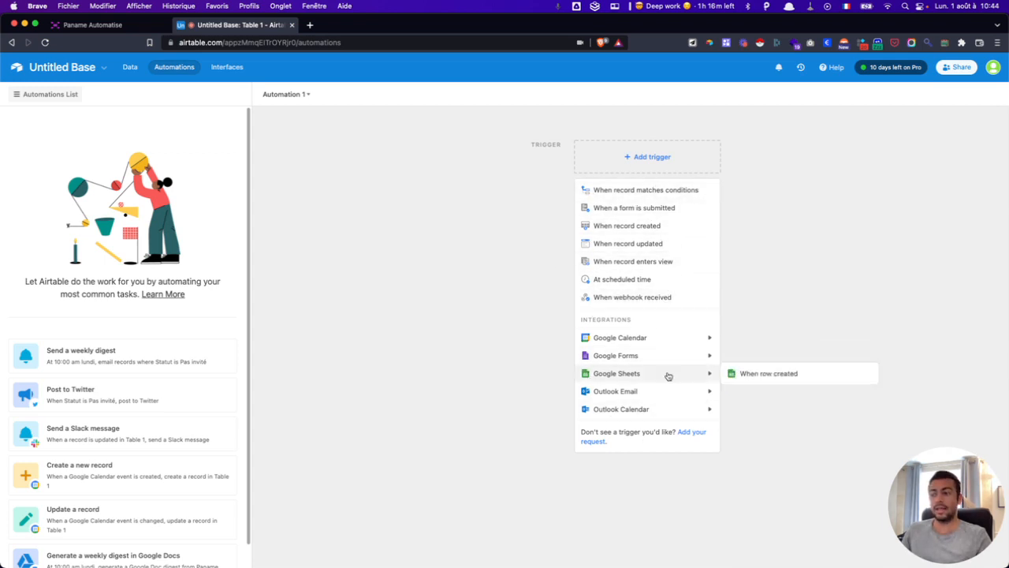
mouse_move(602, 360)
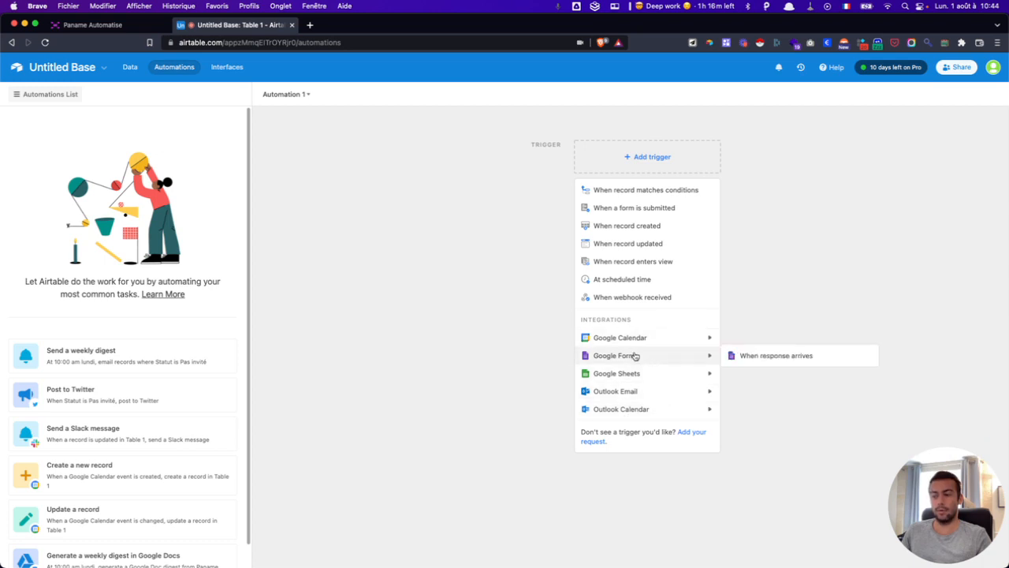
mouse_move(635, 377)
mouse_move(630, 339)
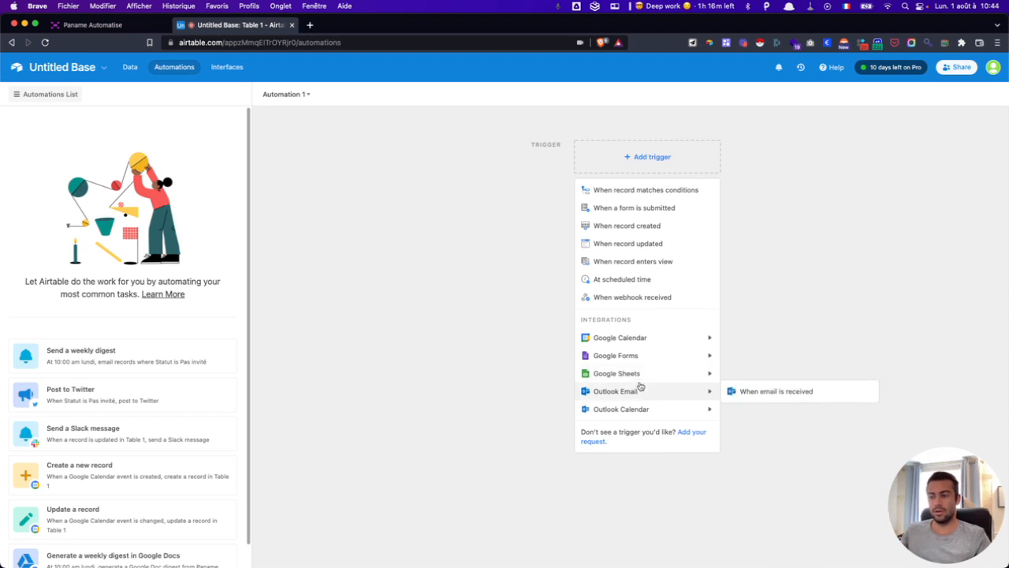
mouse_move(639, 408)
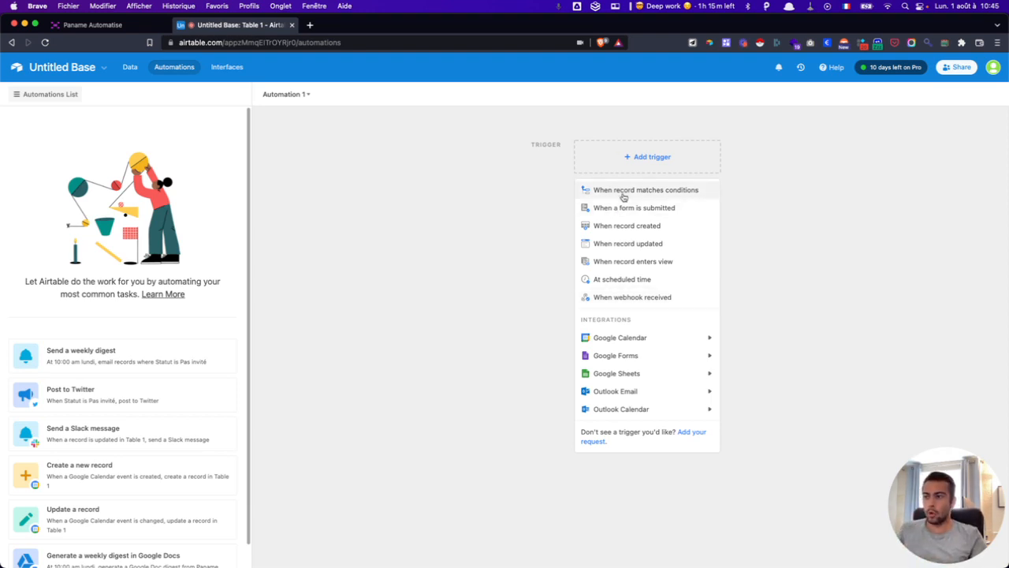
- Set Automation 1's trigger to 'When record matches conditions'
click(130, 67)
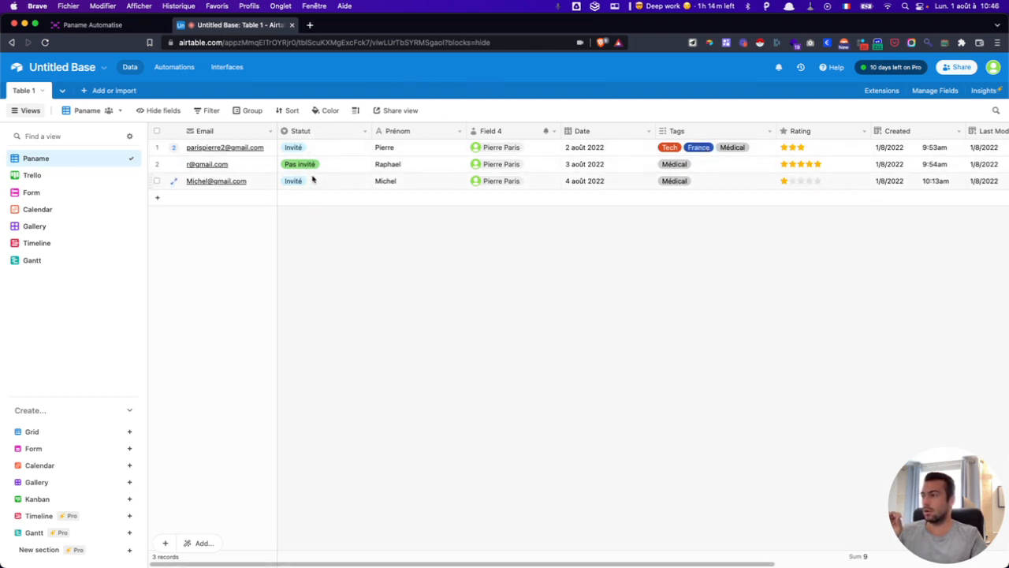
click(173, 67)
click(636, 157)
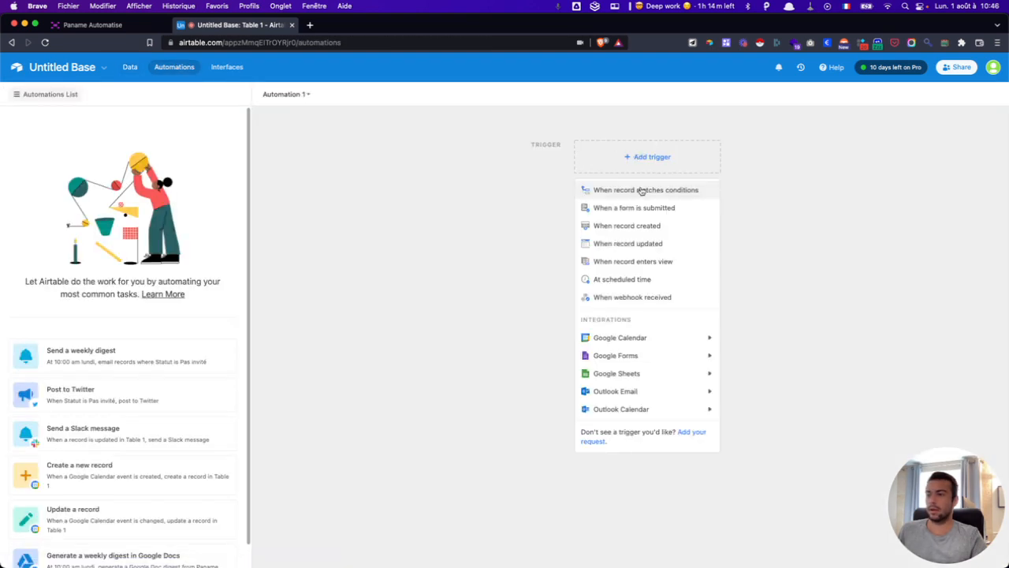
click(707, 191)
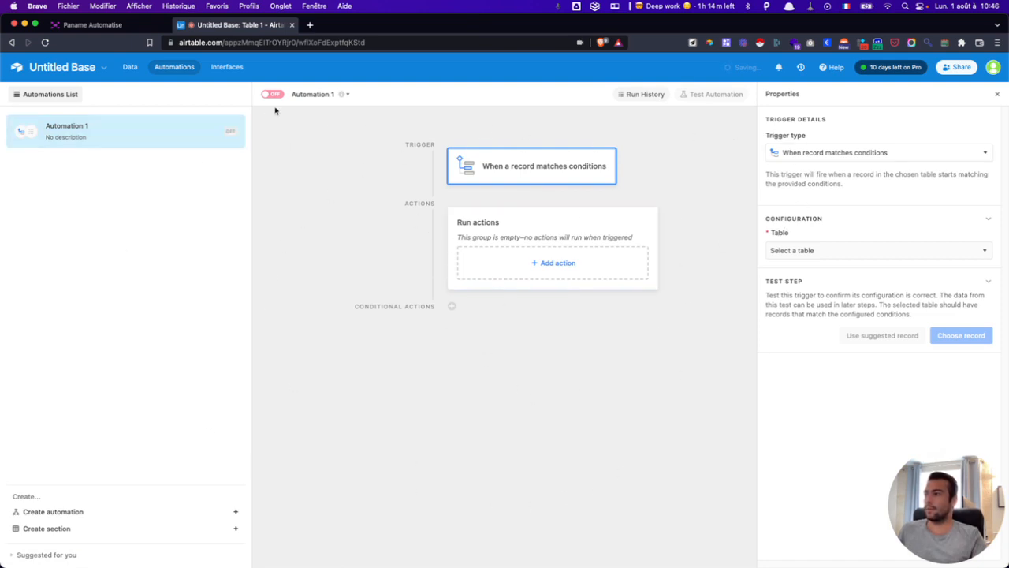
- Rename the automation to 'Test 1 - Formation'
click(314, 94)
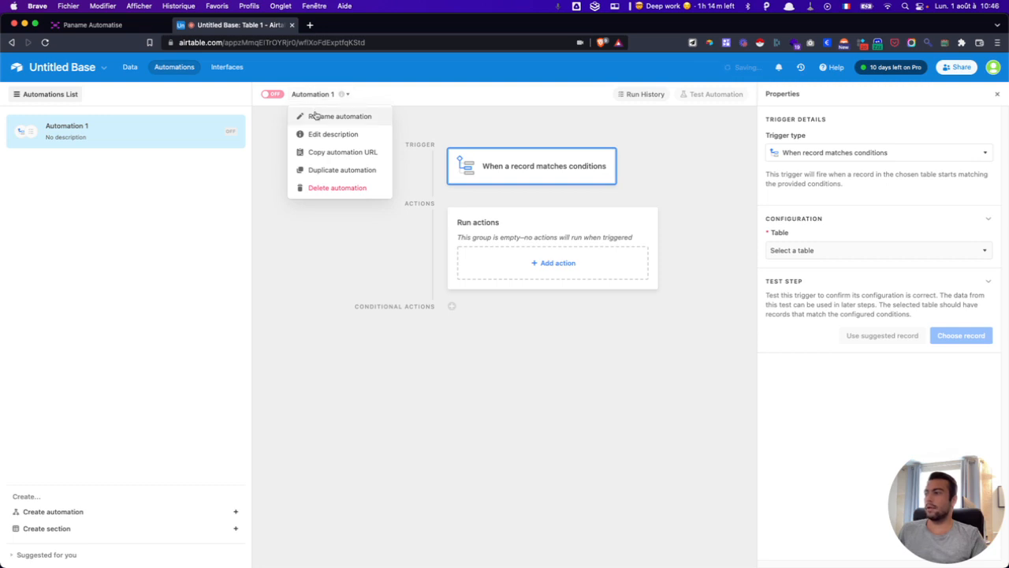
click(315, 116)
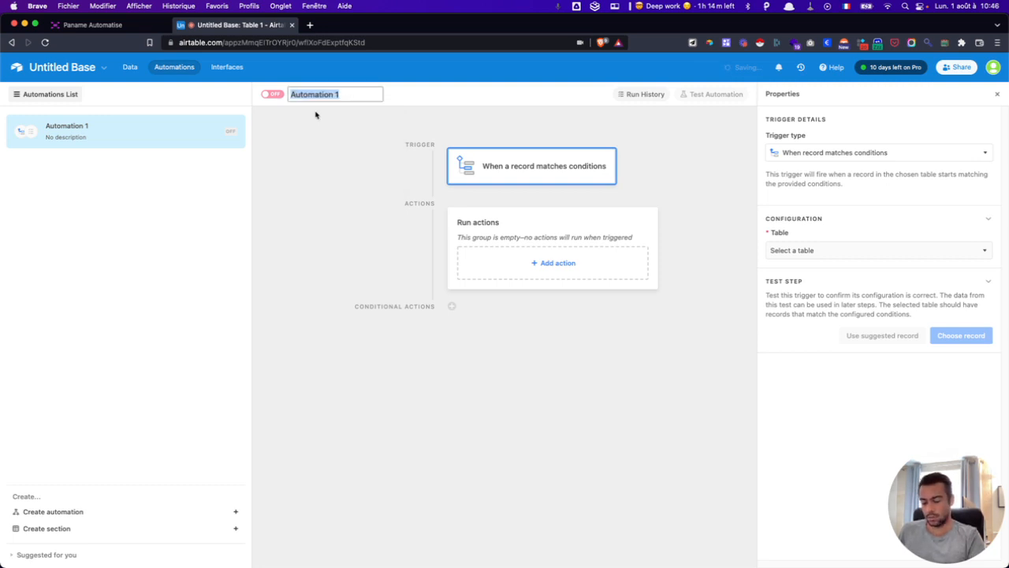
text(Test 1 - )
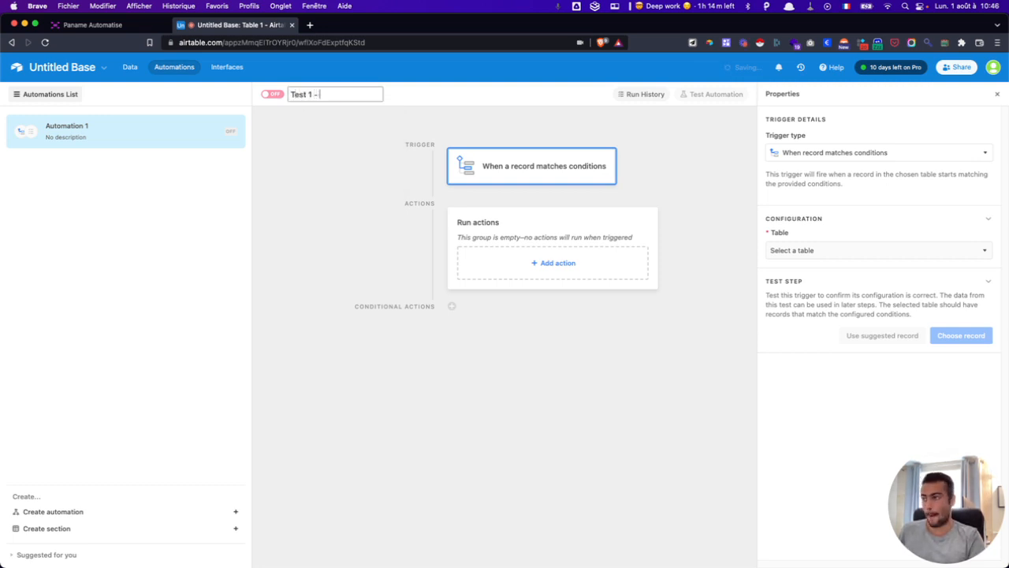
text(Formaition)
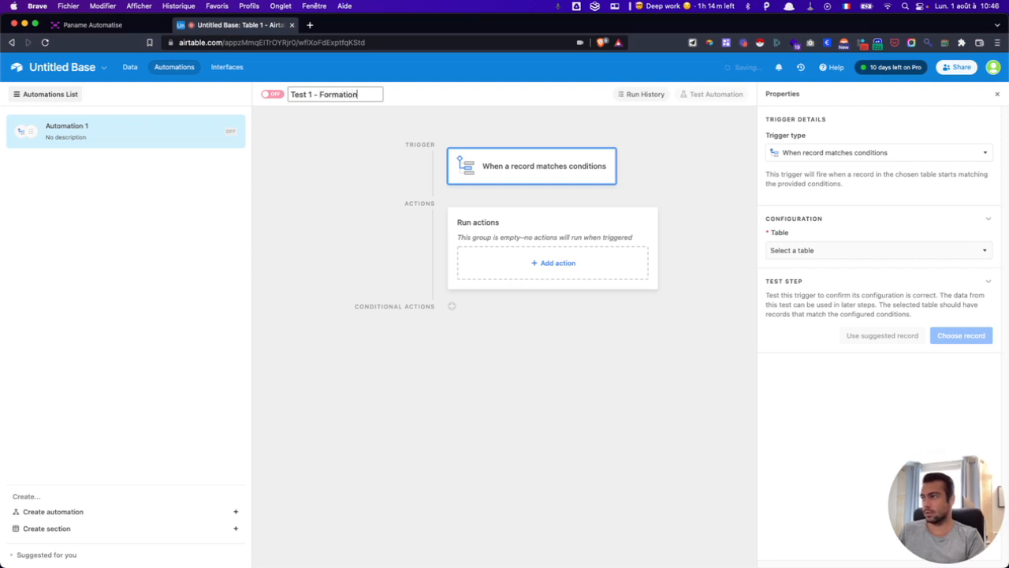
key(Return)
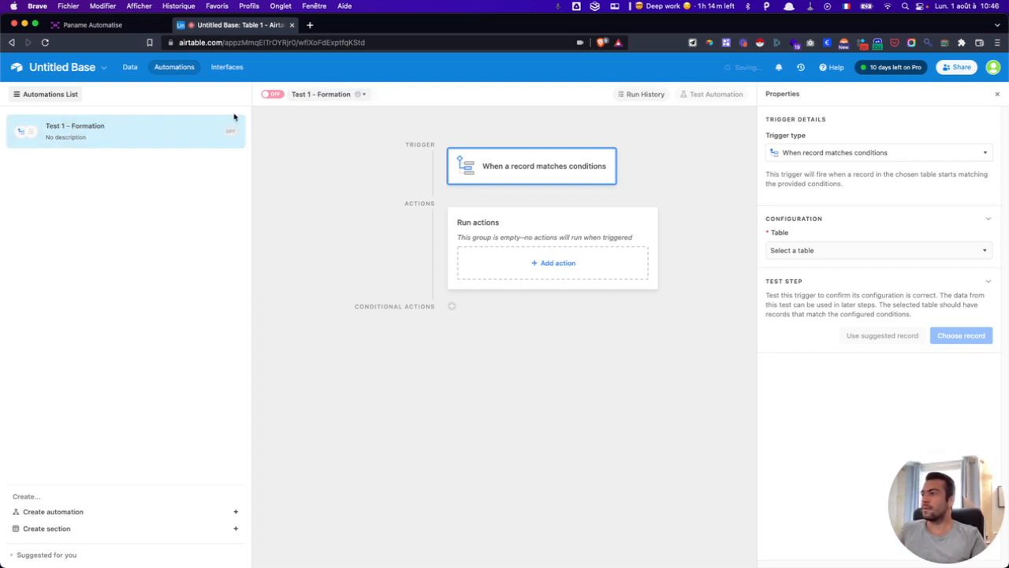
- Save the automation description 'Je suis une description'
click(363, 95)
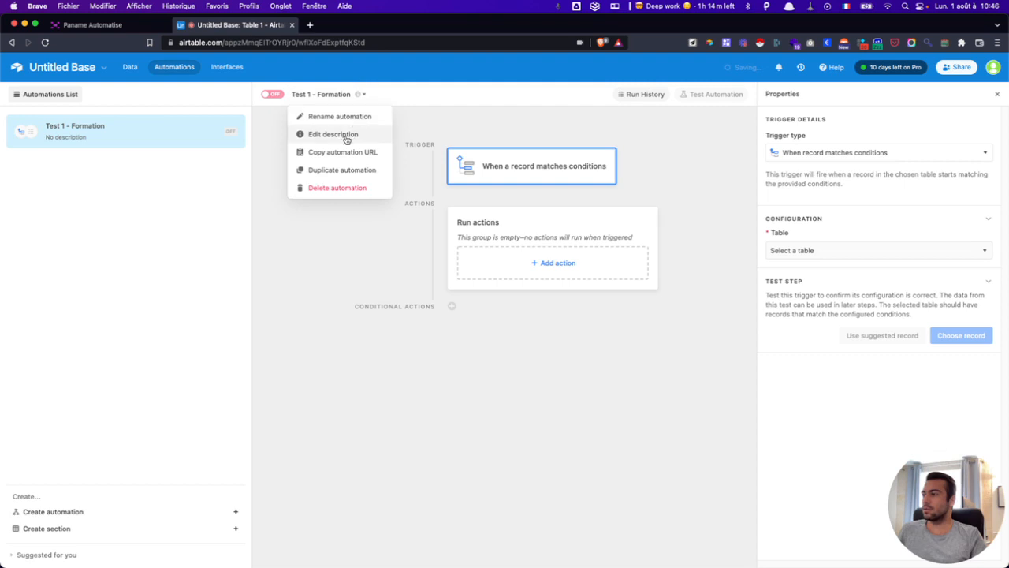
click(333, 135)
text(J)
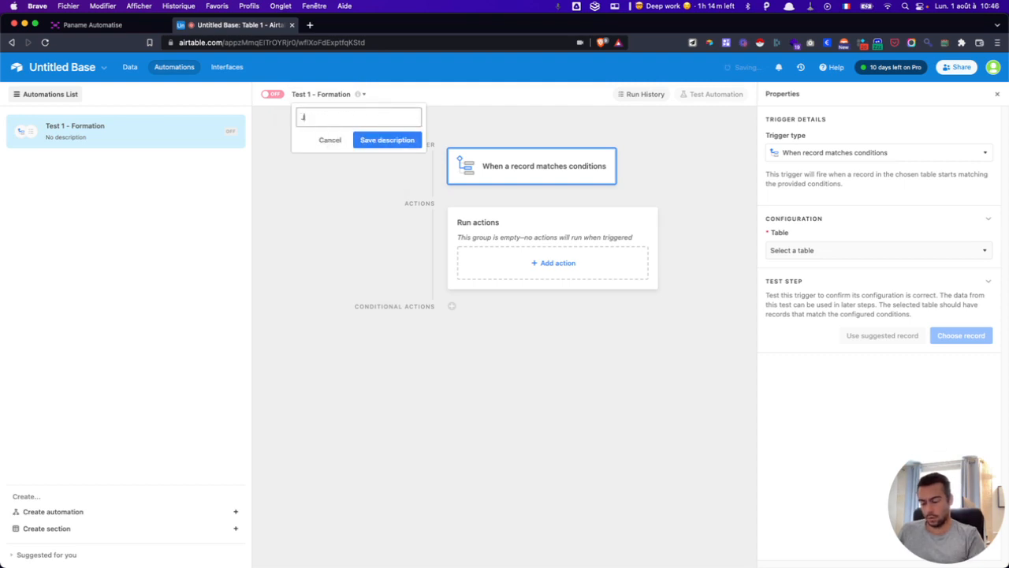
text(e suis une descrip)
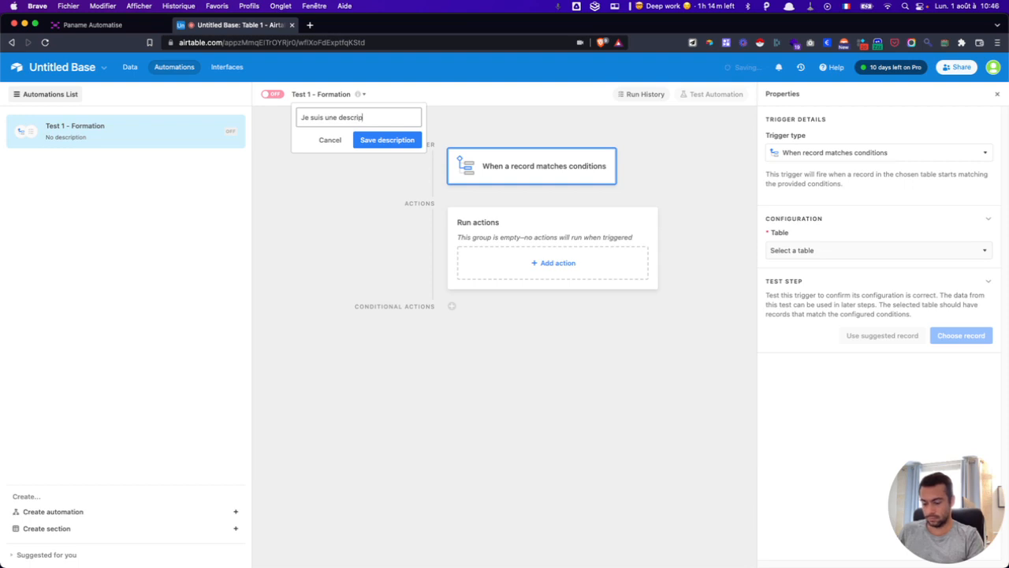
text(tion)
key(Return)
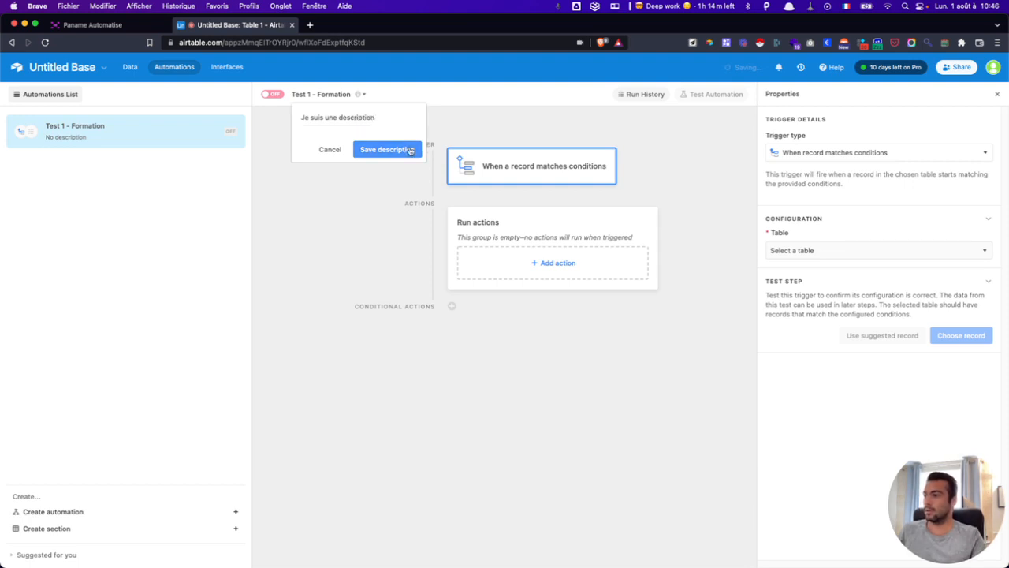
click(410, 149)
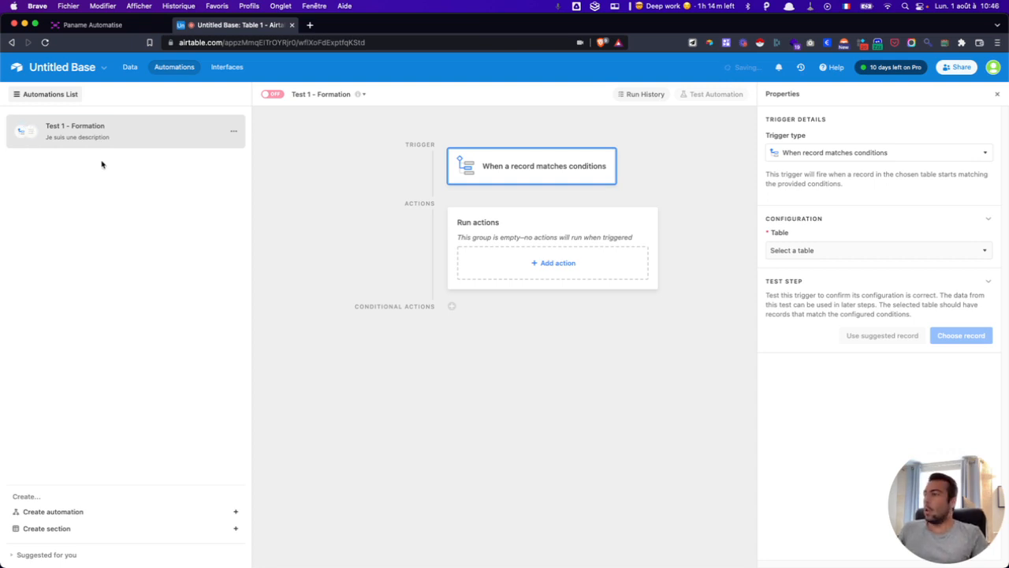
click(323, 94)
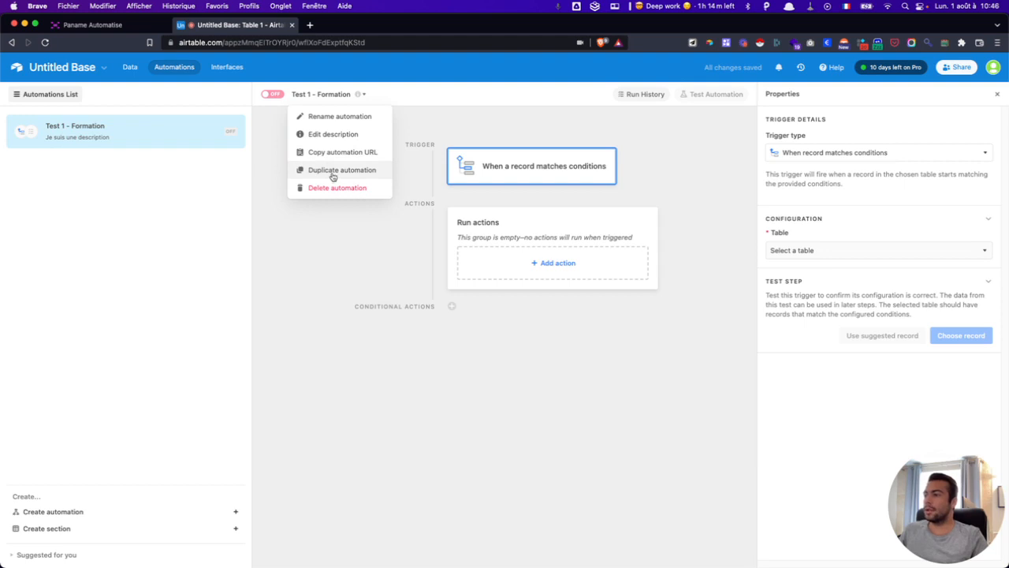
- Check the automation's run history, then return to the trigger properties flagging the required table
click(297, 289)
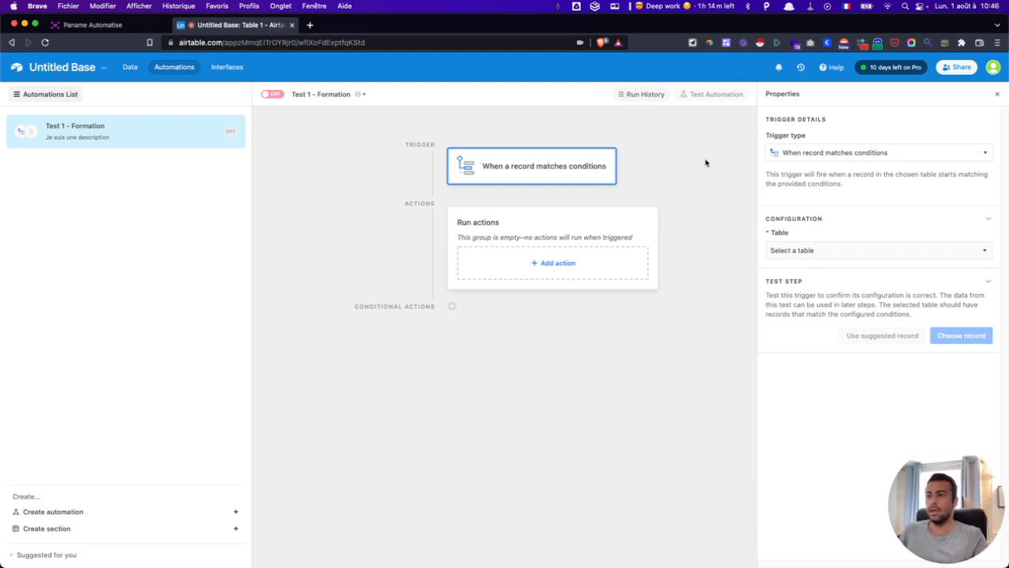
click(642, 93)
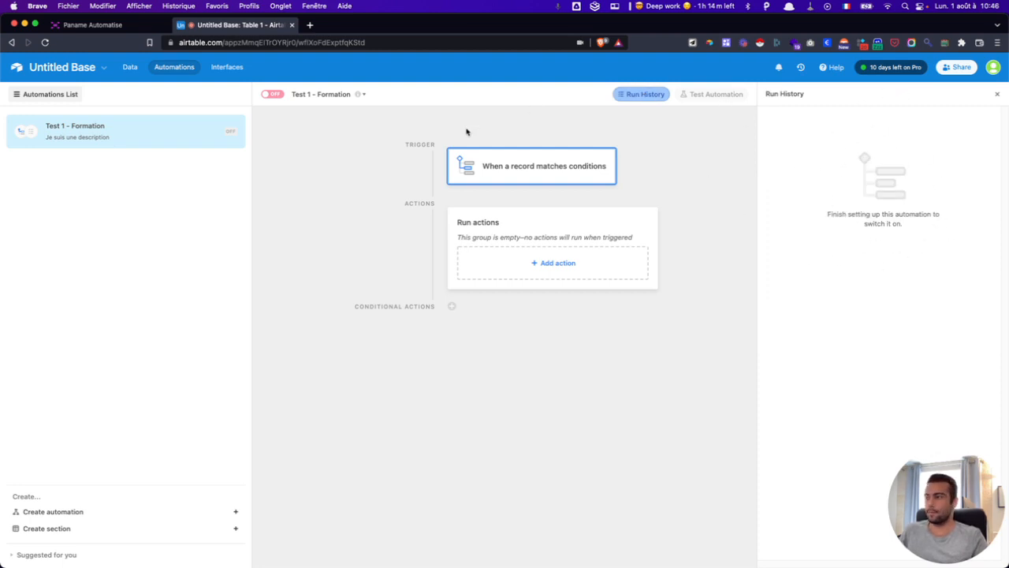
click(571, 179)
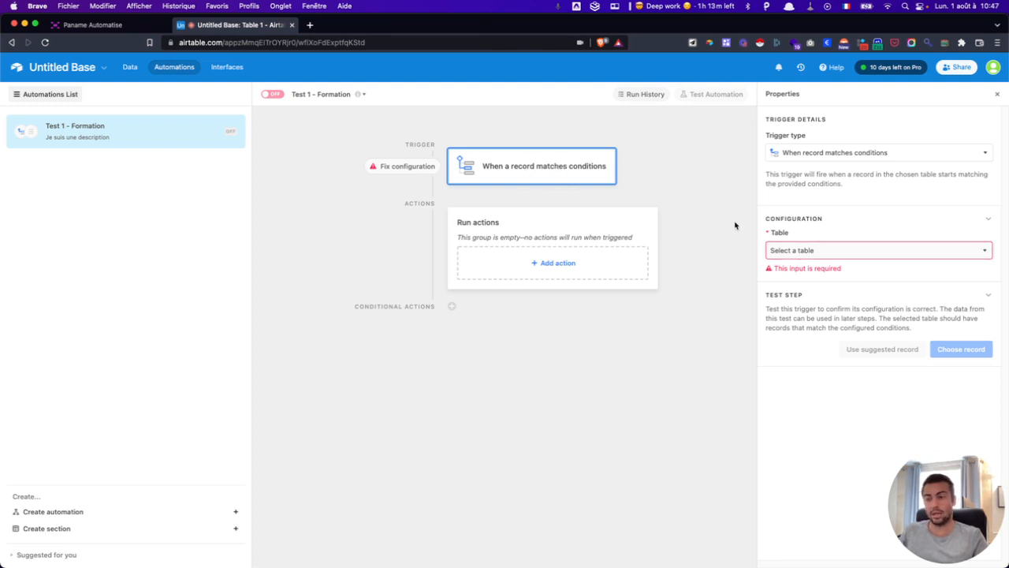
- Create an empty table named 'Table 2' and confirm it appears among the trigger's table choices
click(813, 248)
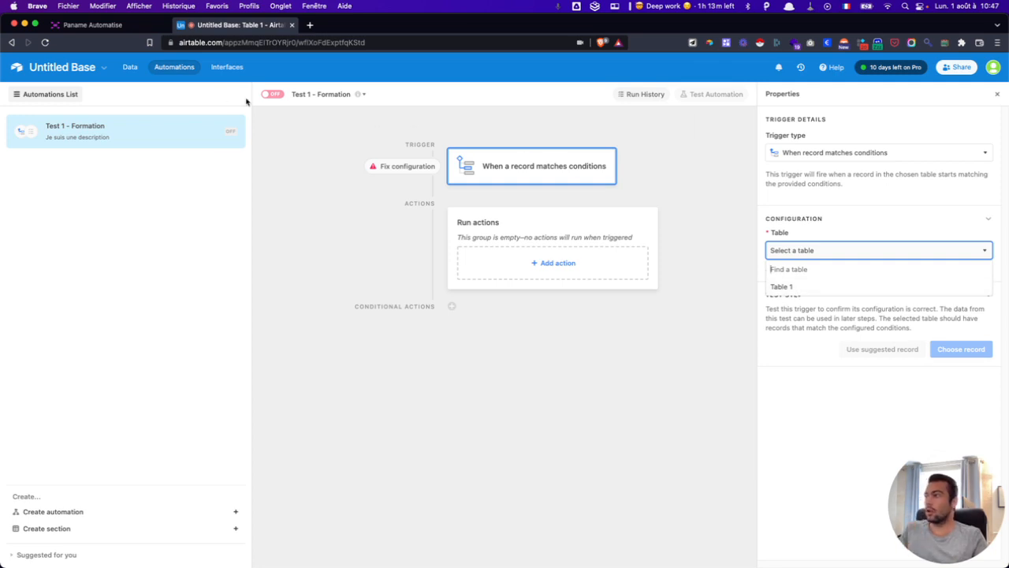
click(129, 66)
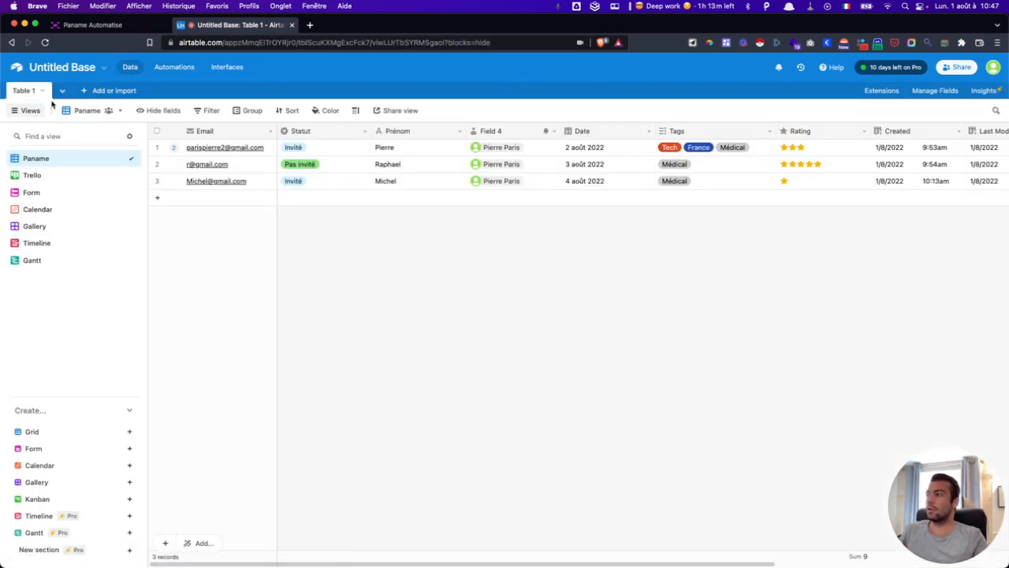
click(91, 90)
click(134, 116)
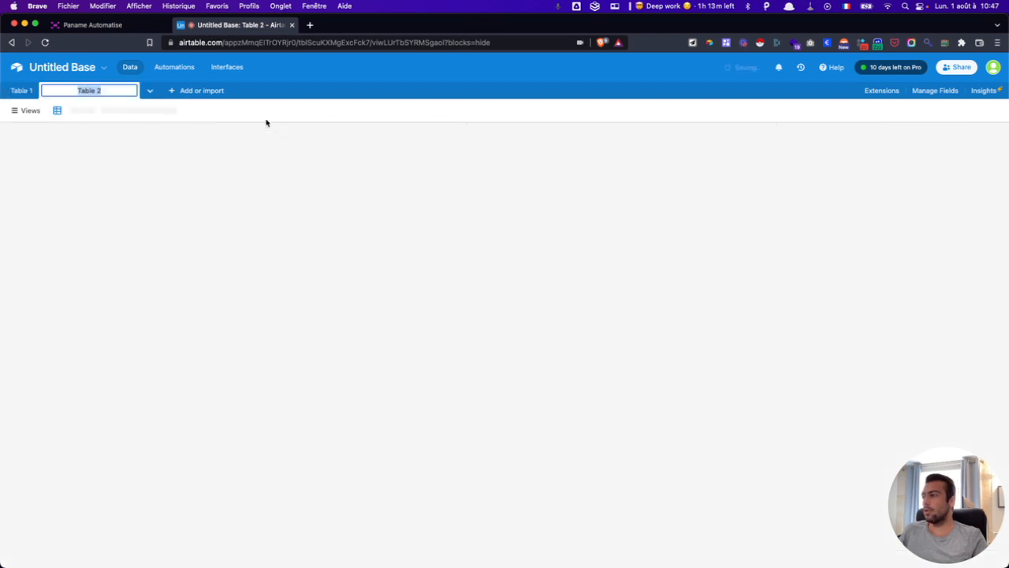
text(TeTable 2)
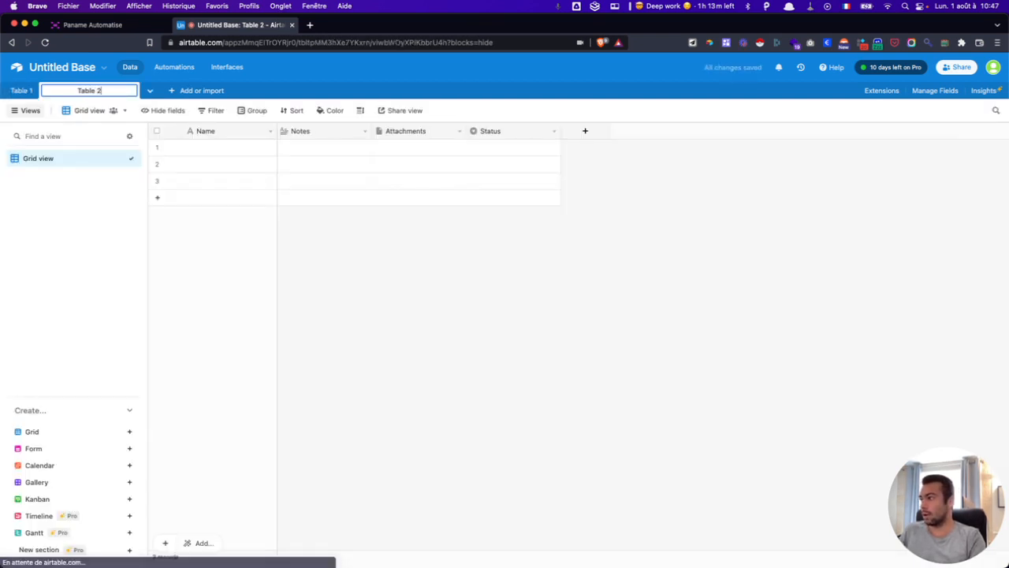
key(Return)
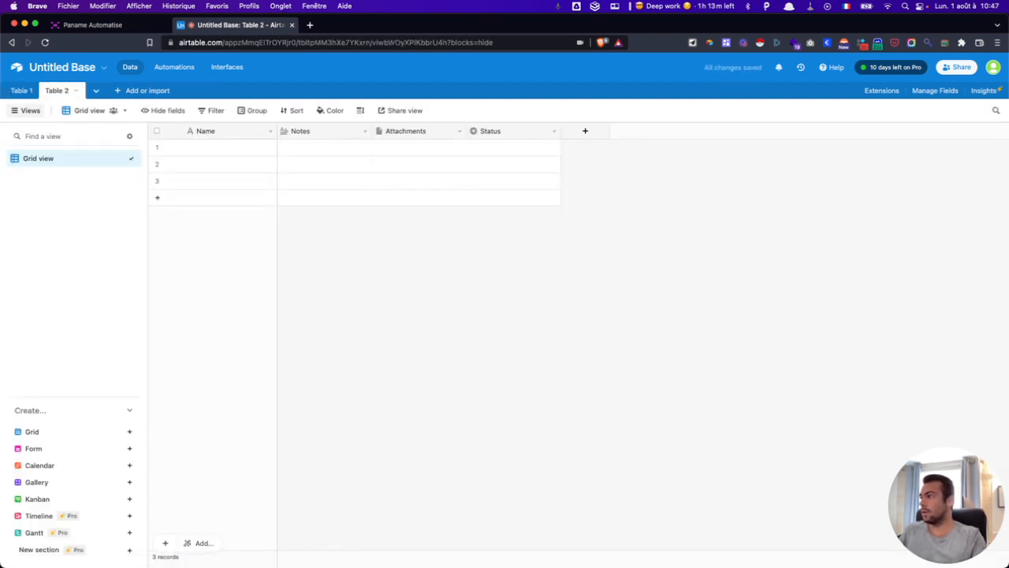
click(174, 66)
click(843, 254)
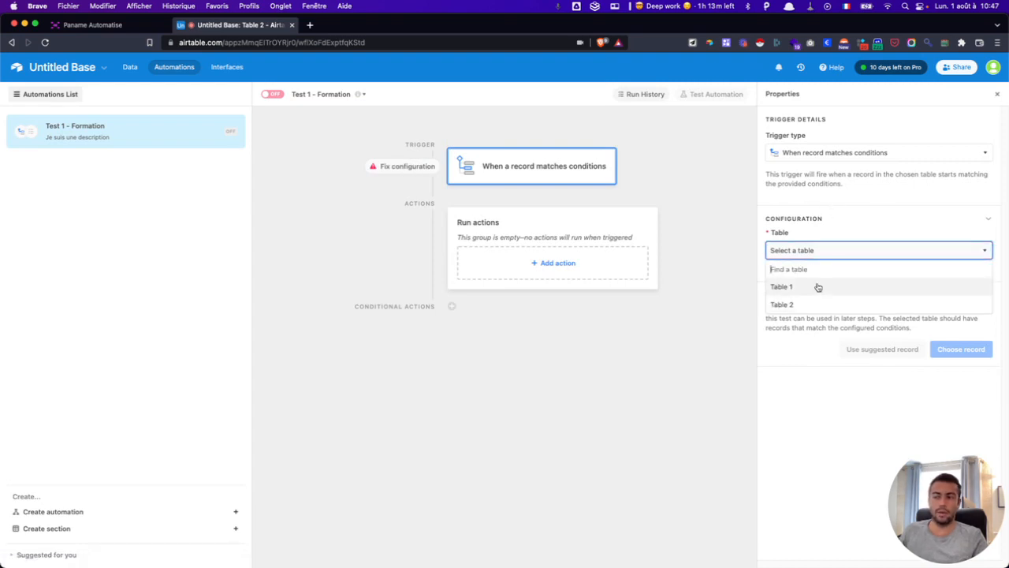
- Point the trigger at Table 1 and add a first condition on the Email field
click(819, 287)
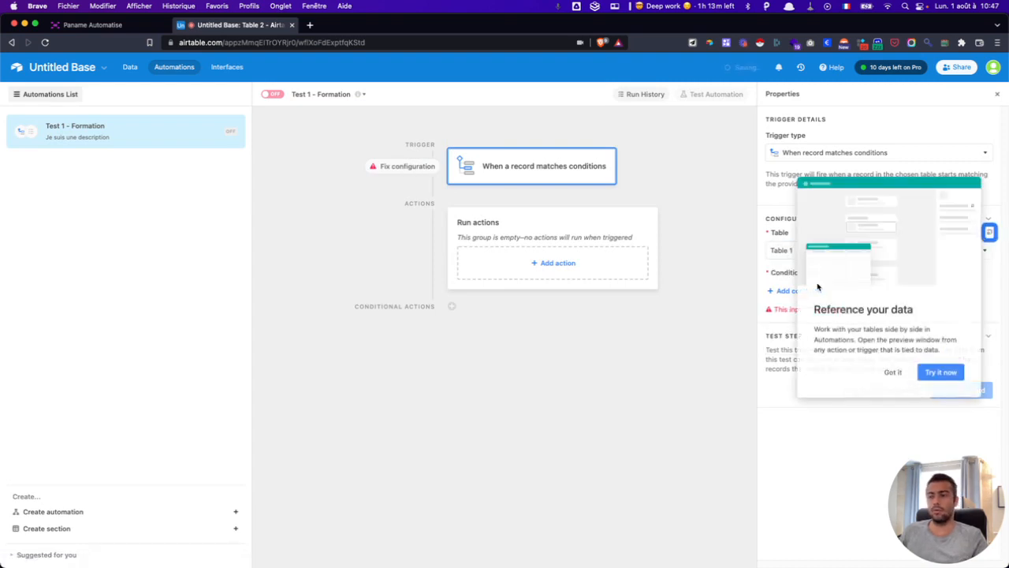
click(893, 373)
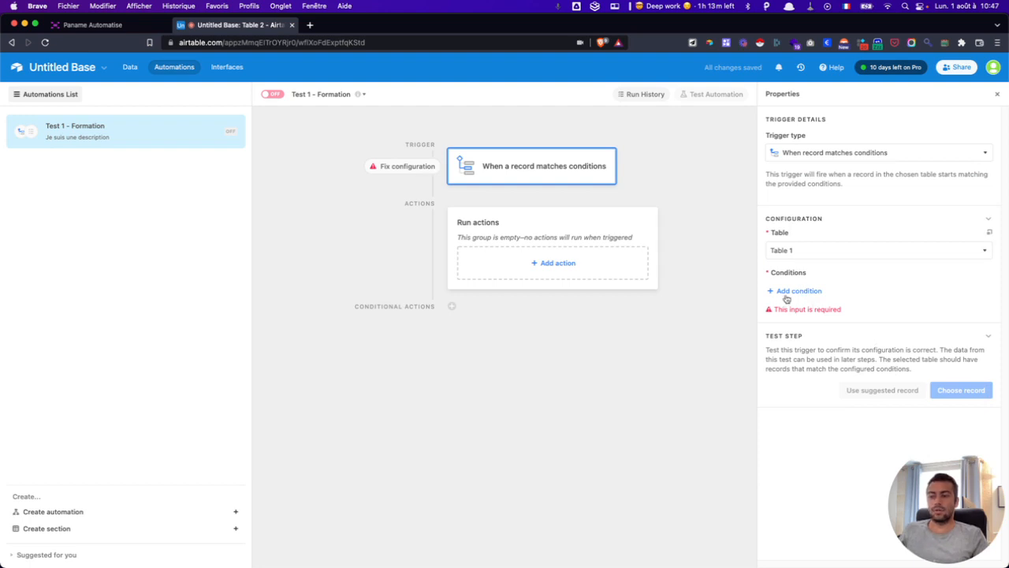
click(796, 291)
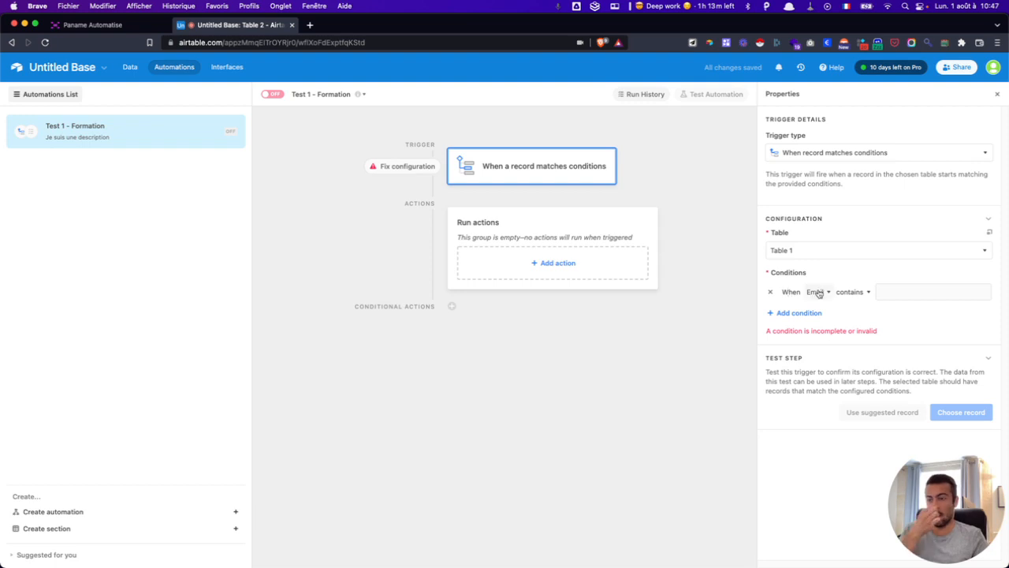
click(818, 293)
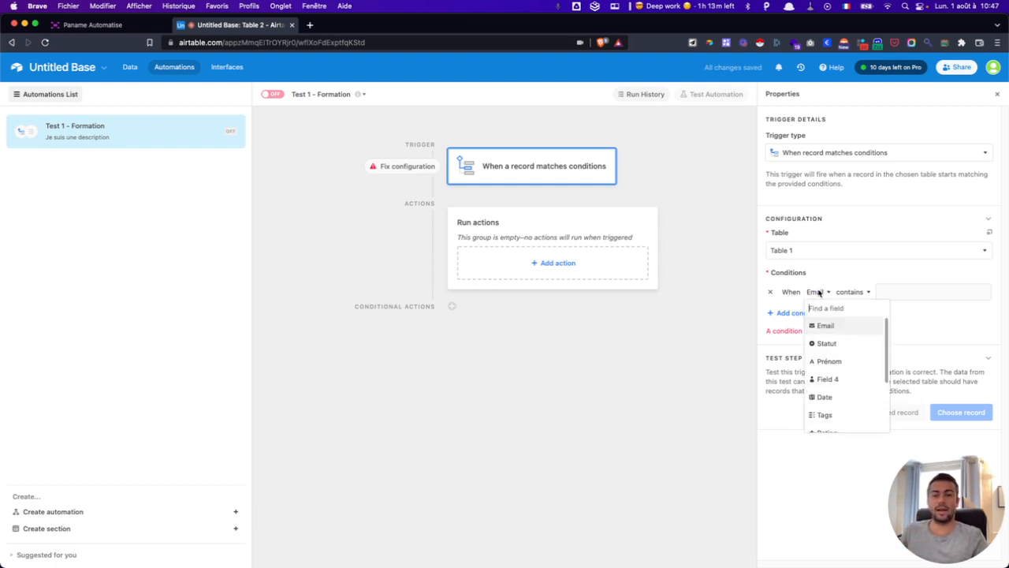
click(130, 69)
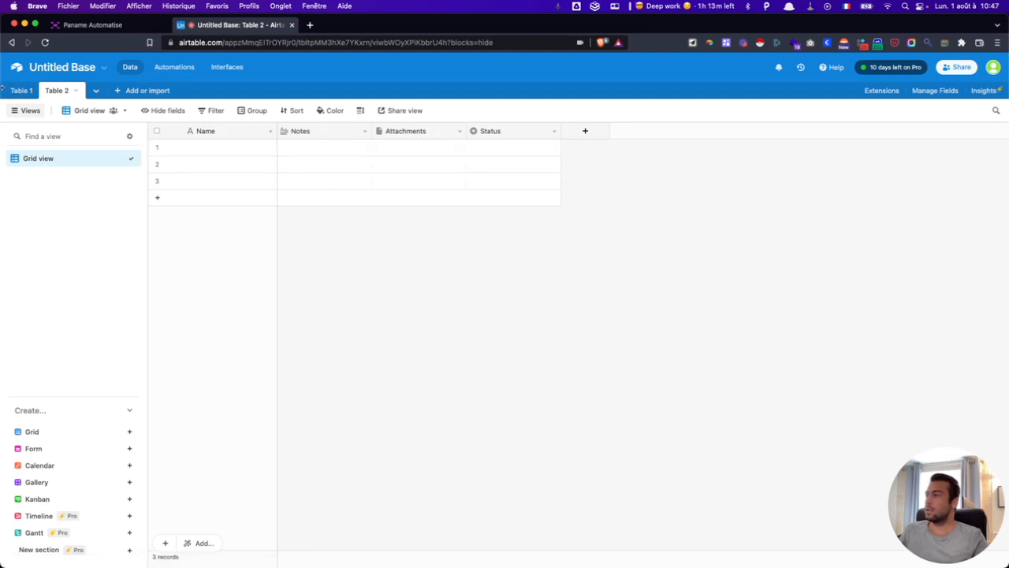
- Open Table 1 and add the France tag to row 2
click(19, 90)
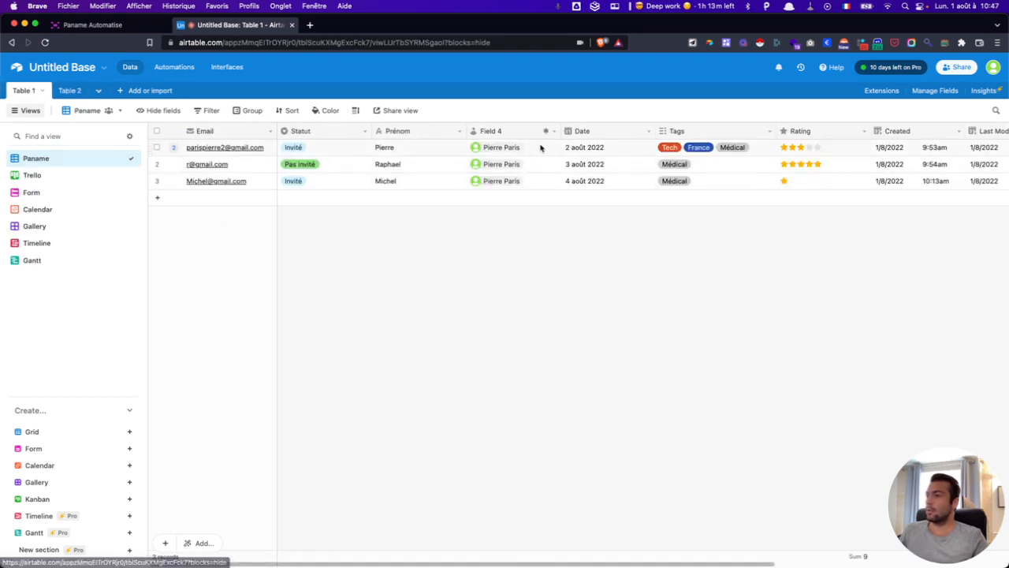
click(703, 164)
click(702, 164)
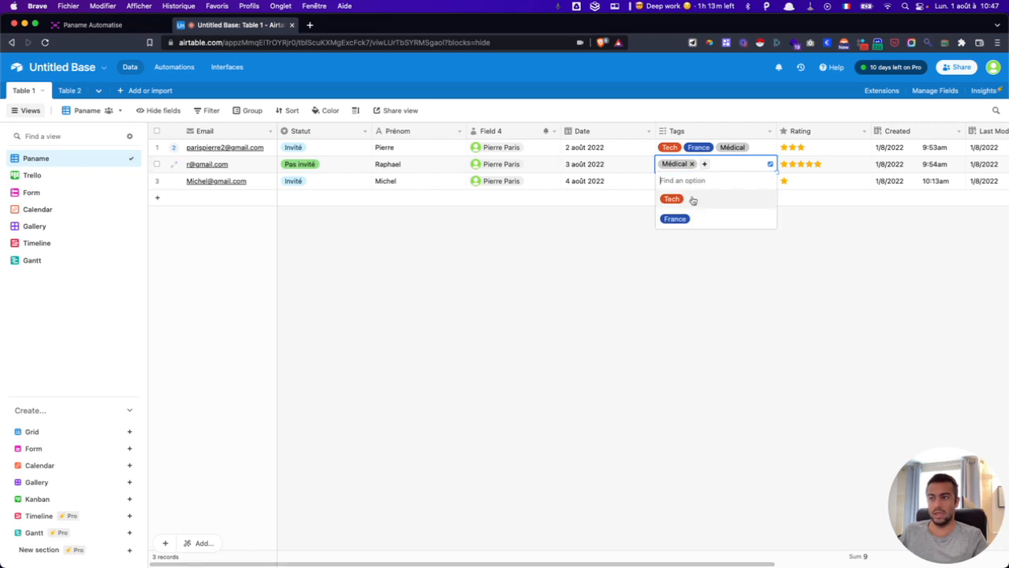
click(691, 216)
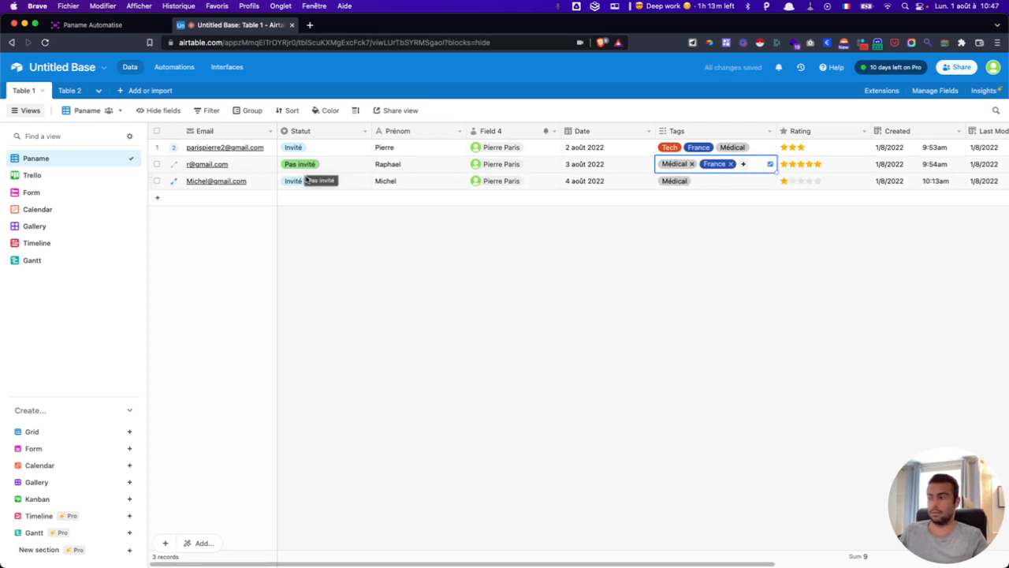
- Set row 3's Statut to Pas invité
click(305, 181)
click(306, 180)
click(305, 255)
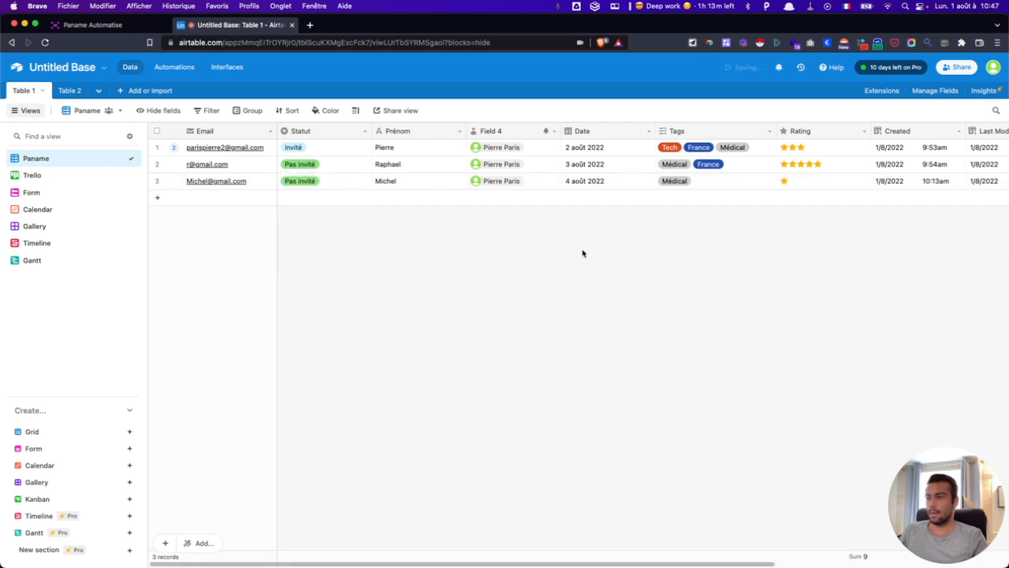
- Remove the France tag from row 2, leaving only Médical
click(732, 167)
click(730, 166)
click(654, 276)
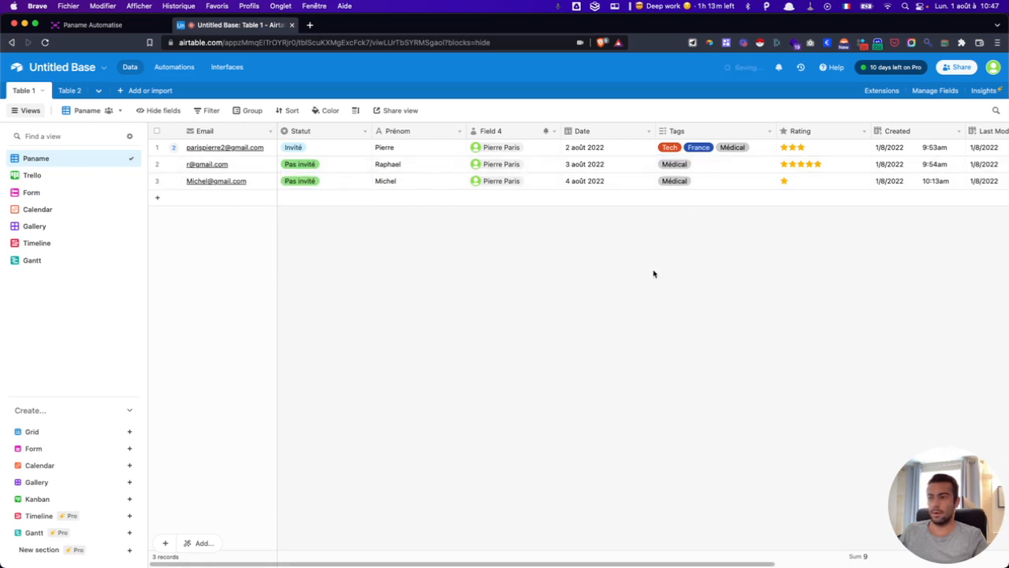
click(168, 67)
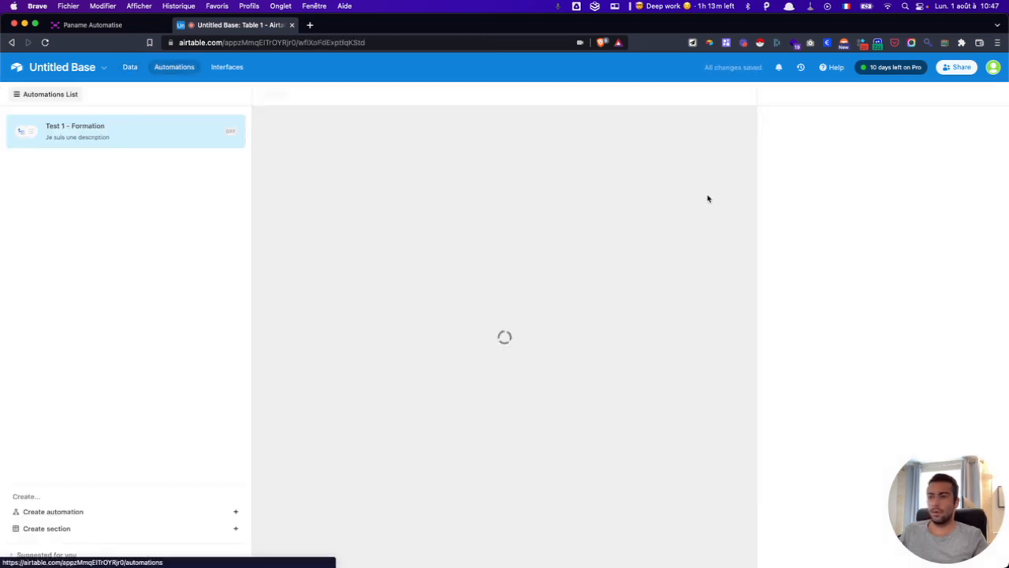
- Set the trigger condition to 'Tags has any of France'
click(825, 294)
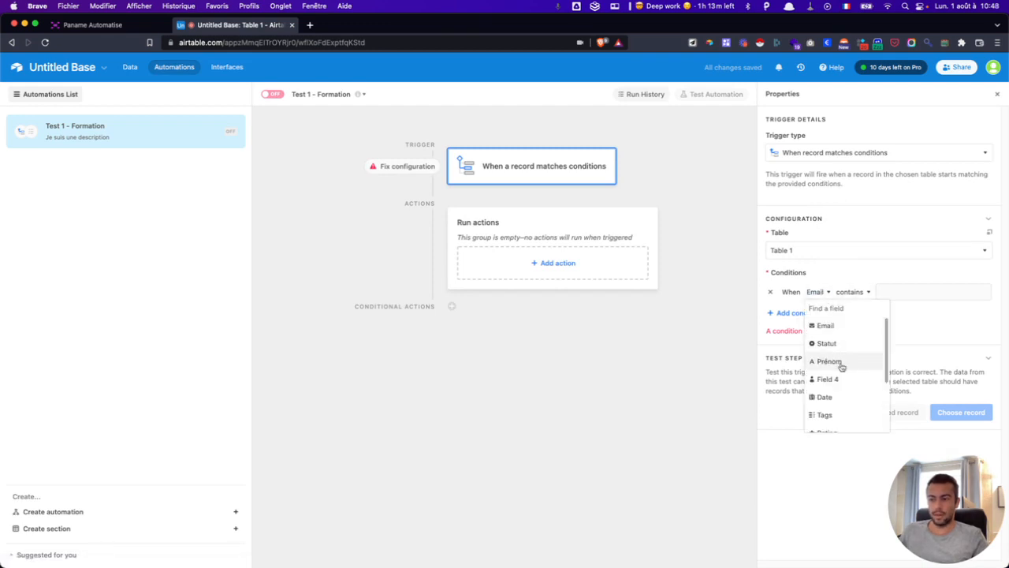
click(826, 414)
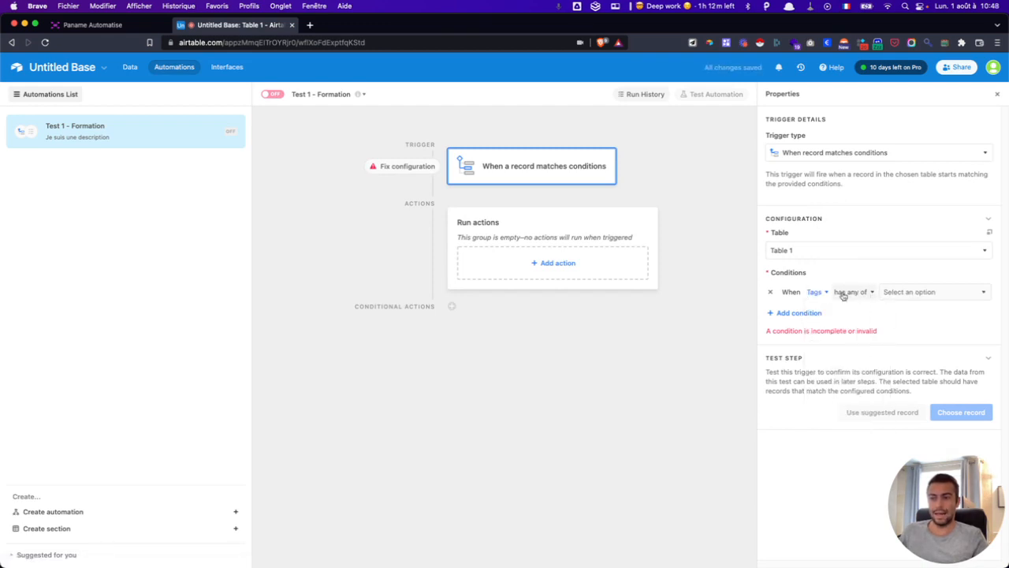
click(906, 293)
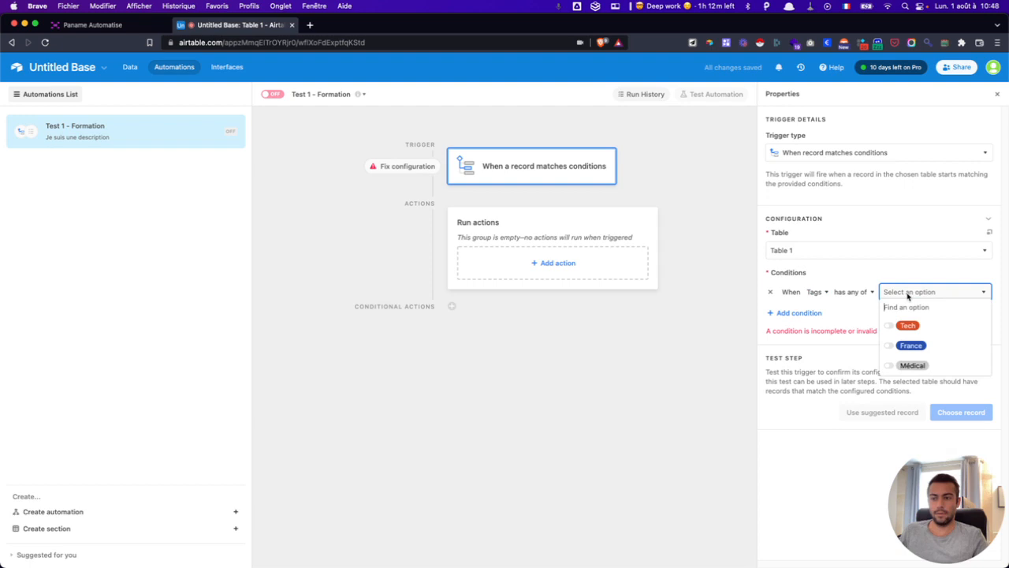
click(909, 345)
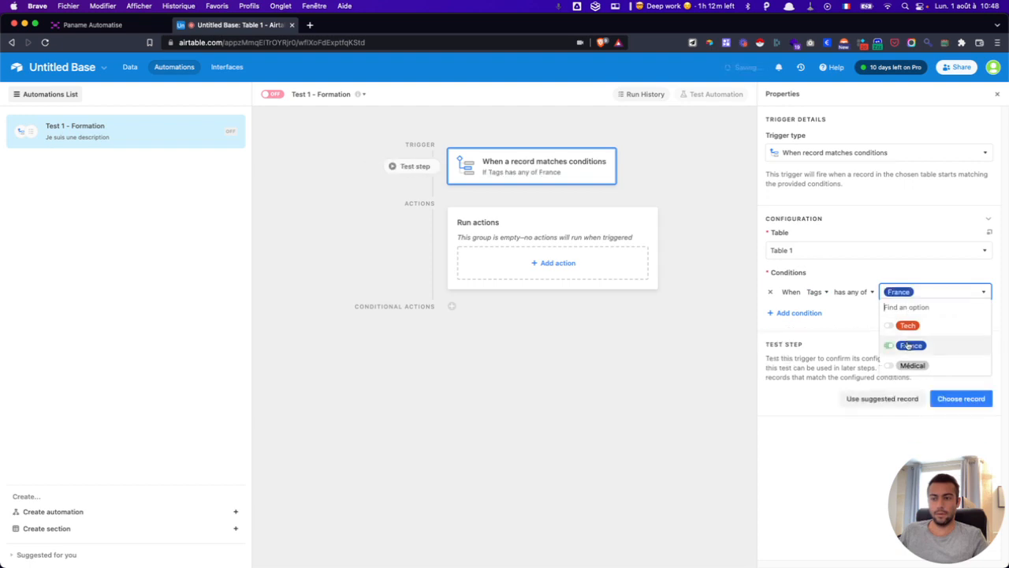
click(858, 278)
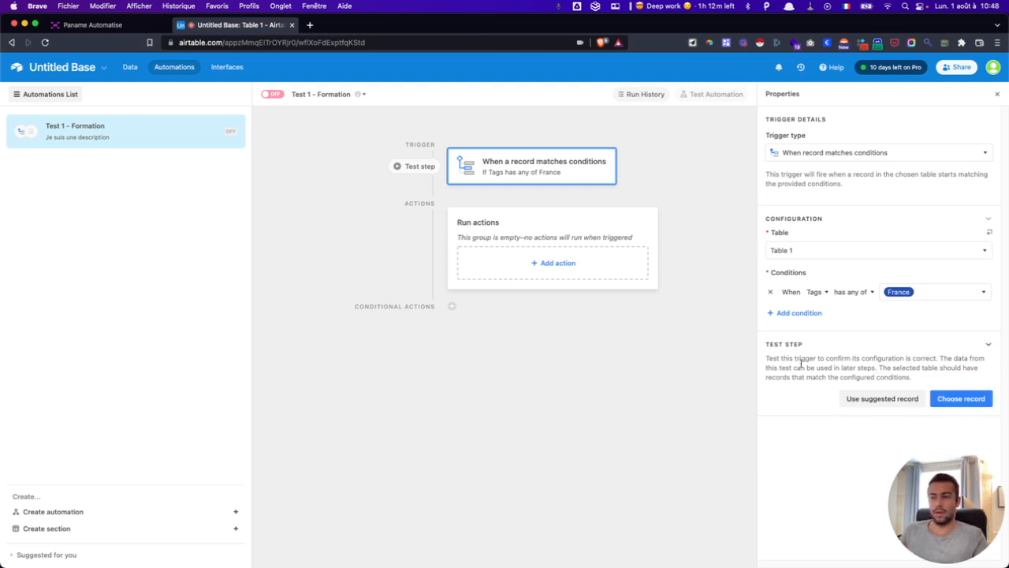
- Test the trigger on Table 1's first record, tagged France, then return to its data grid
click(974, 400)
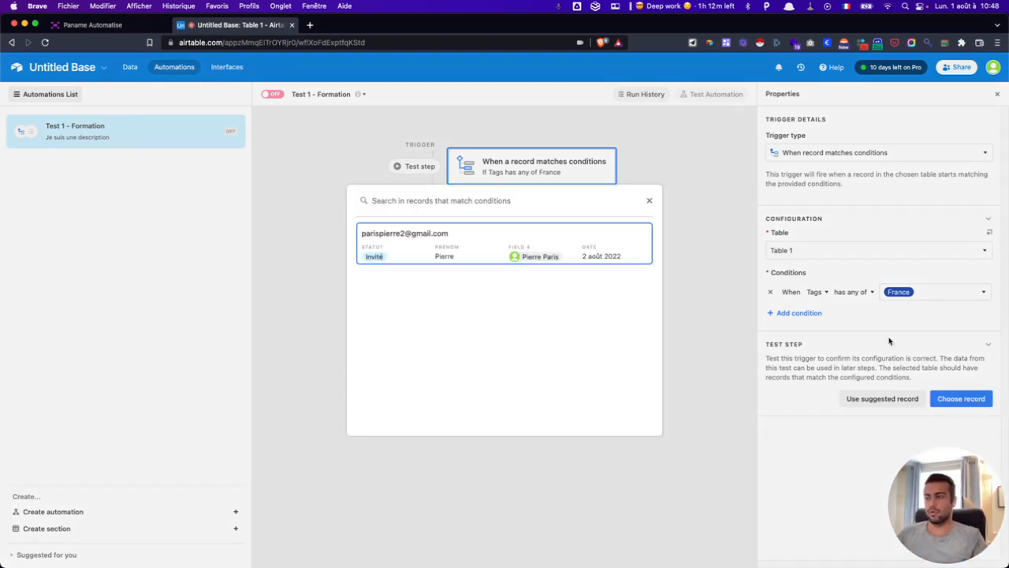
click(496, 252)
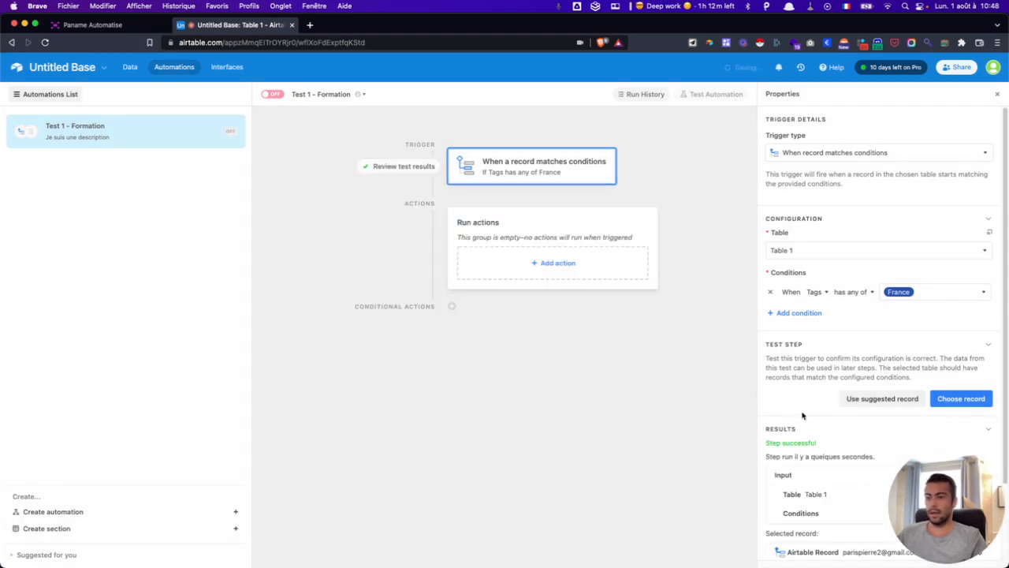
scroll(870, 428, down, 2)
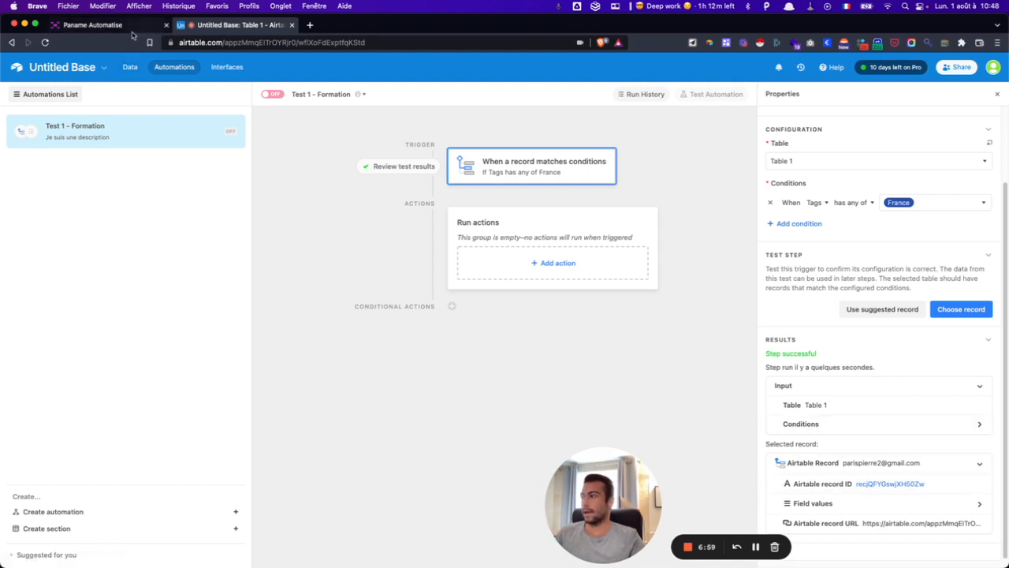
click(134, 68)
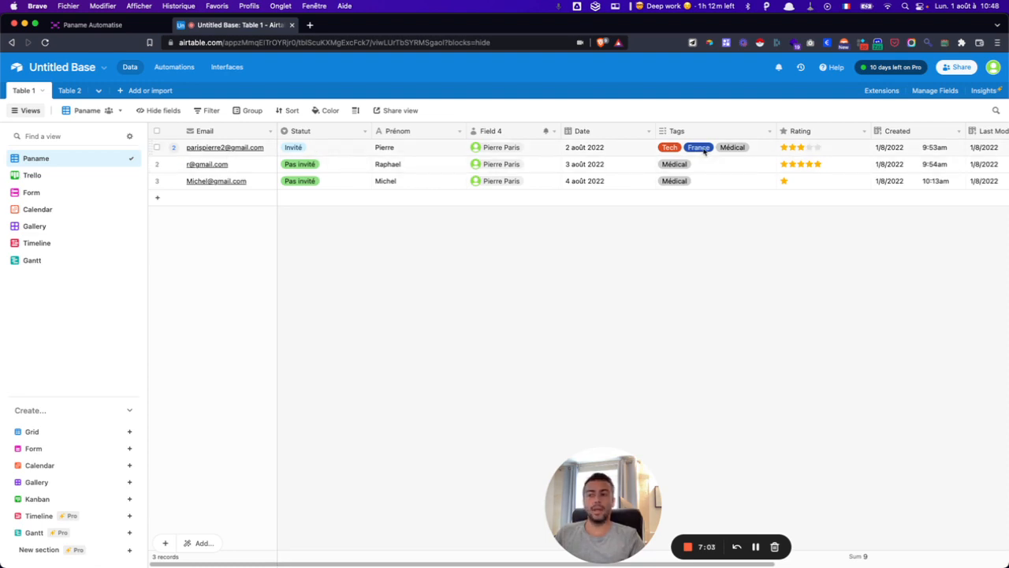
- Back in the automation editor, expand the test record's field values in the trigger results
click(173, 67)
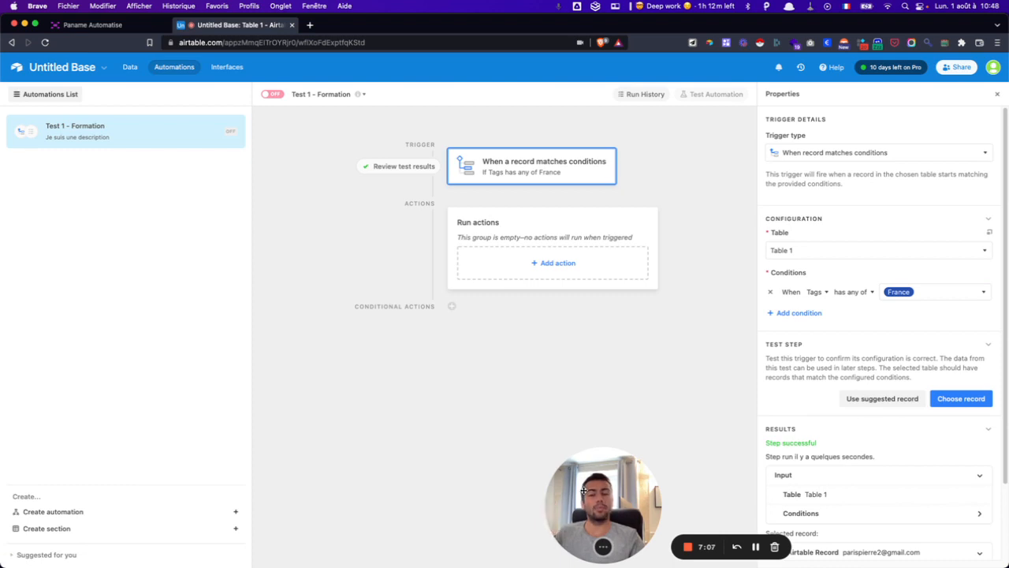
drag(566, 469, 27, 471)
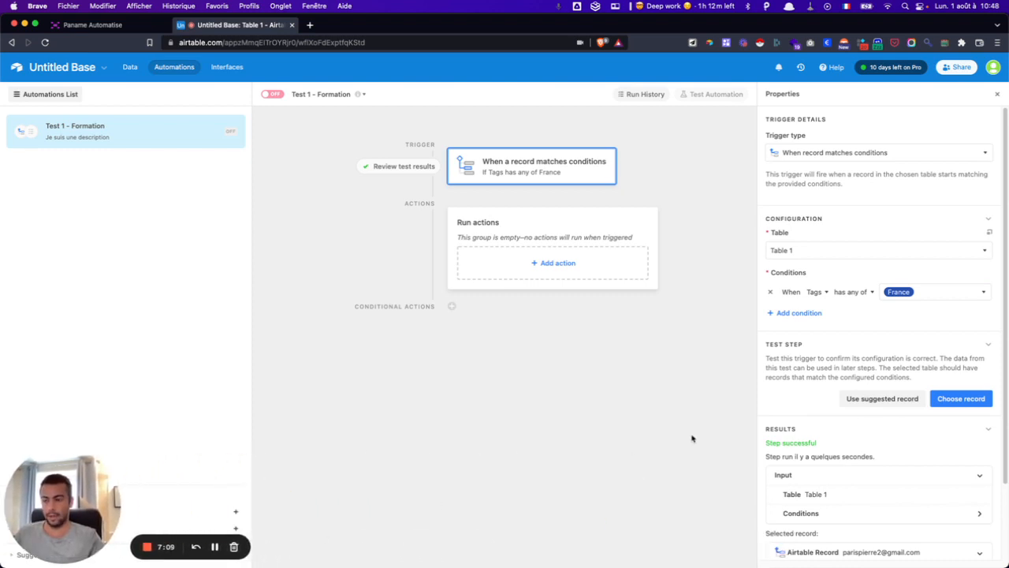
scroll(864, 317, down, 2)
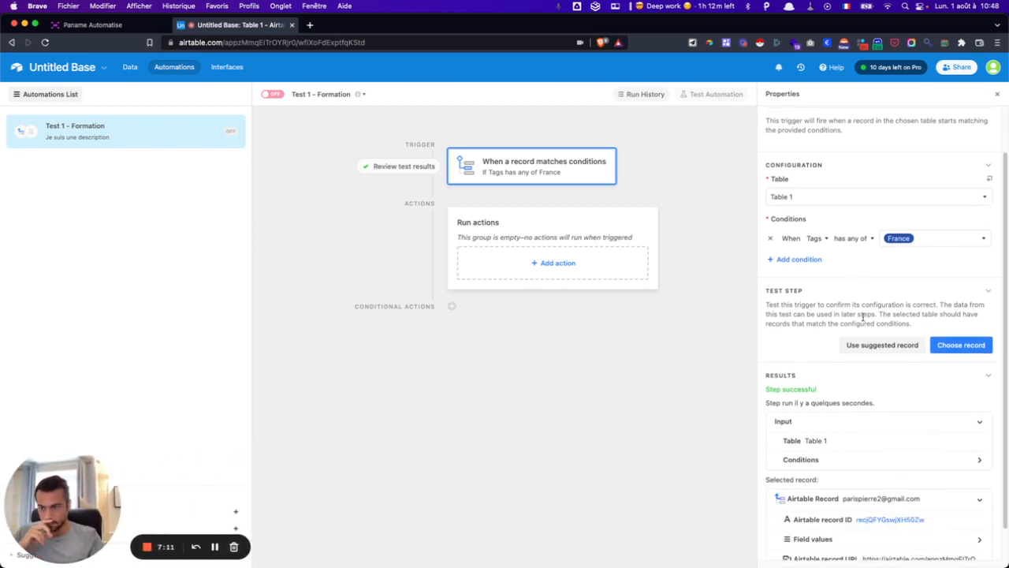
scroll(863, 317, down, 1)
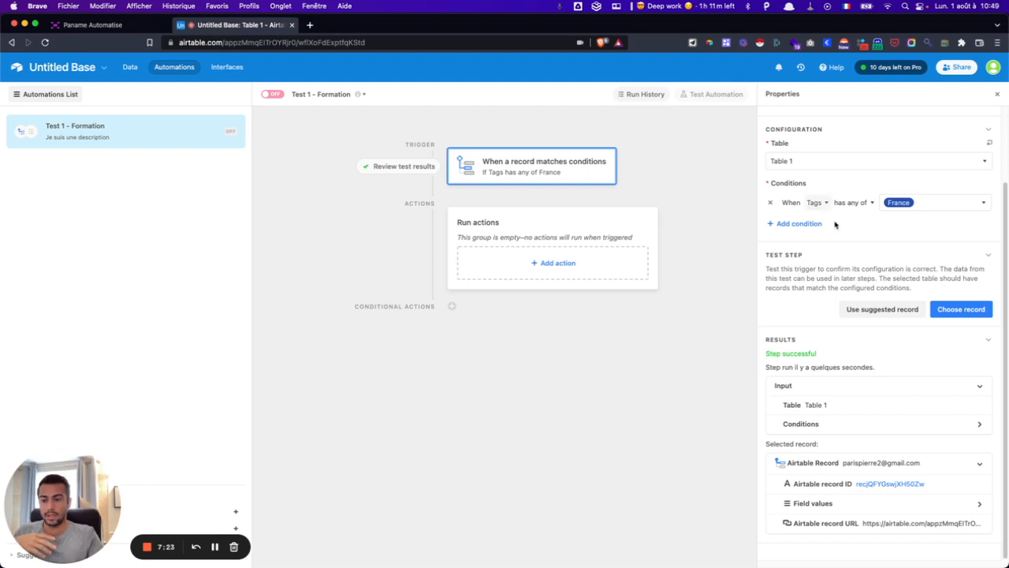
click(979, 467)
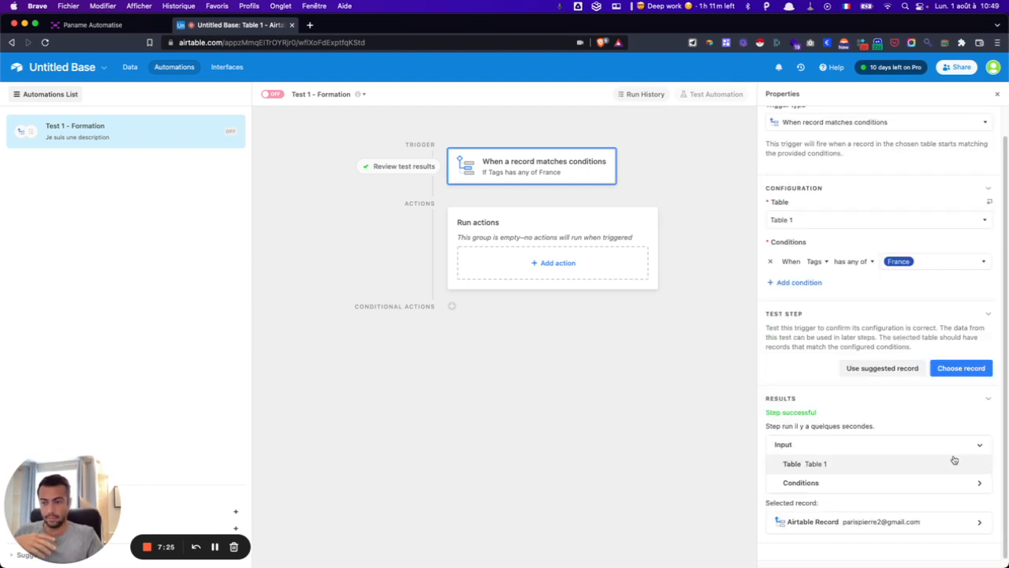
click(982, 523)
click(801, 468)
click(867, 521)
click(857, 504)
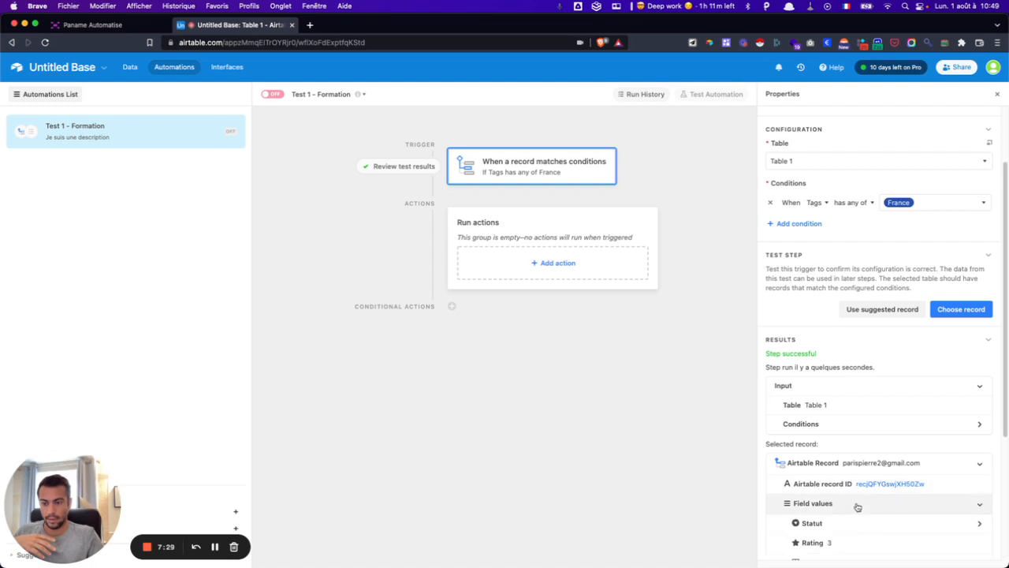
scroll(858, 504, down, 5)
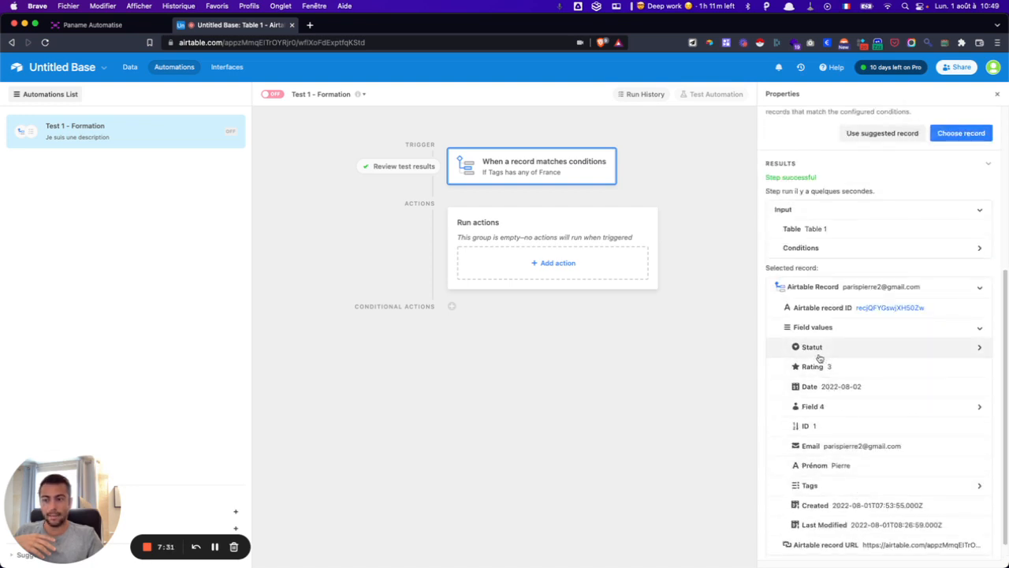
scroll(828, 450, down, 1)
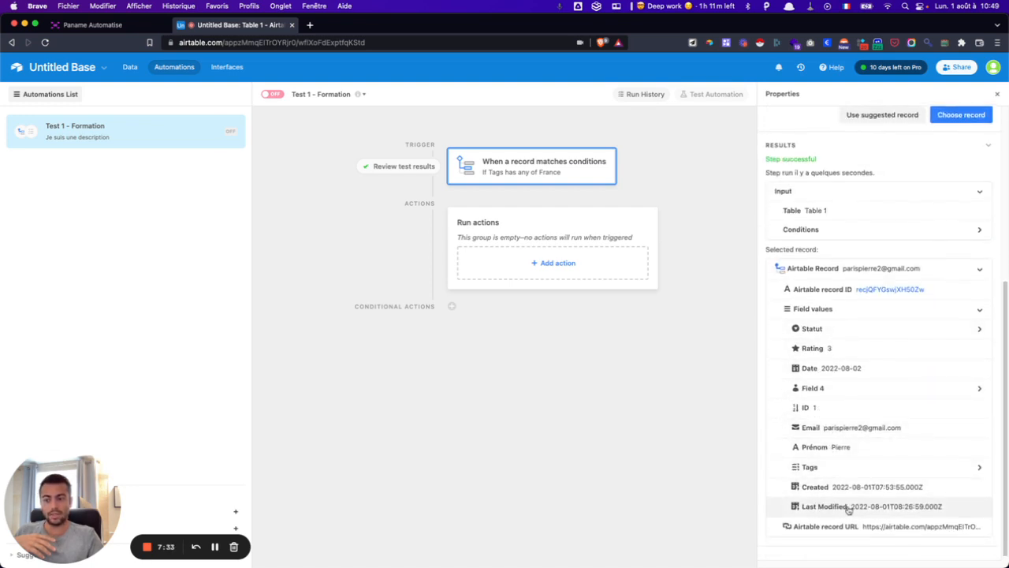
- Expand the record's Tags and each tag (Tech, France, Médical), then return to Table 1's data
click(846, 466)
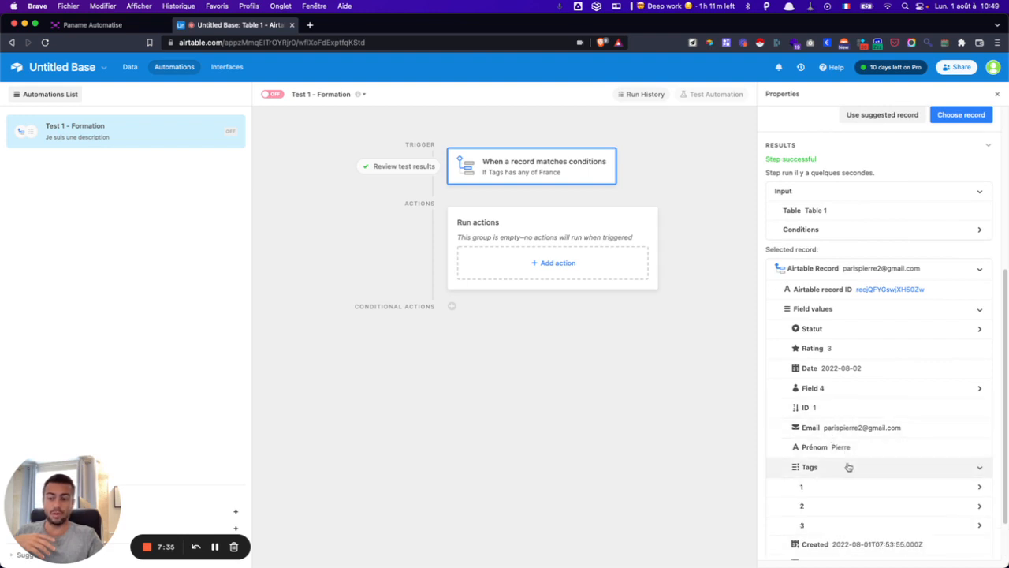
scroll(845, 462, down, 2)
click(844, 458)
scroll(845, 456, down, 5)
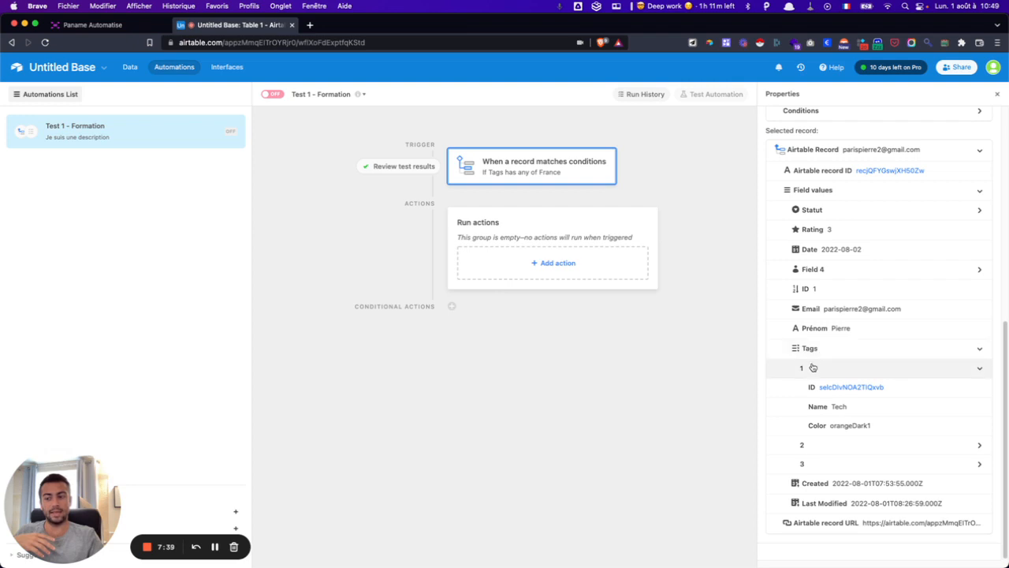
click(844, 444)
scroll(842, 481, down, 2)
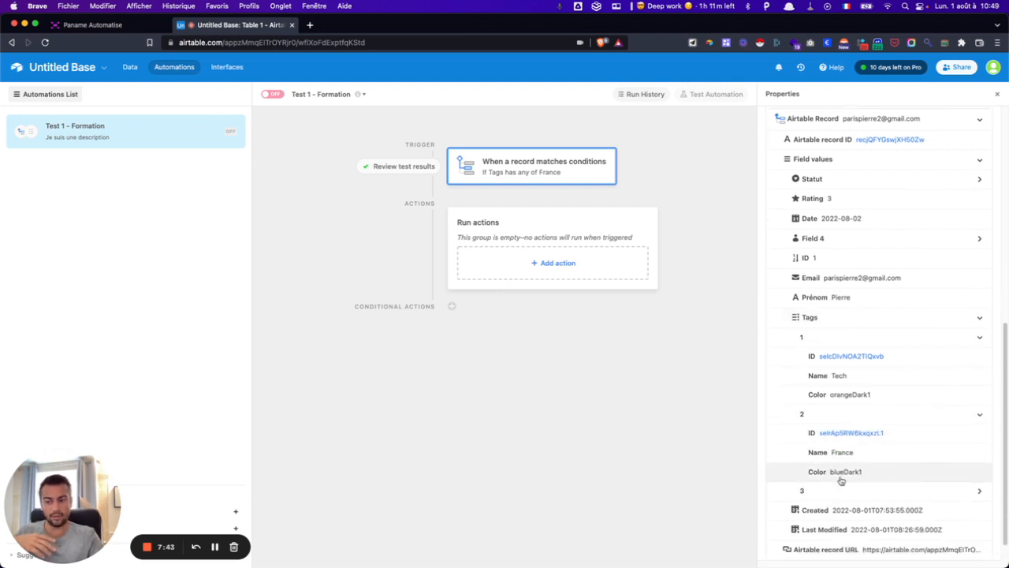
click(841, 489)
scroll(842, 465, down, 3)
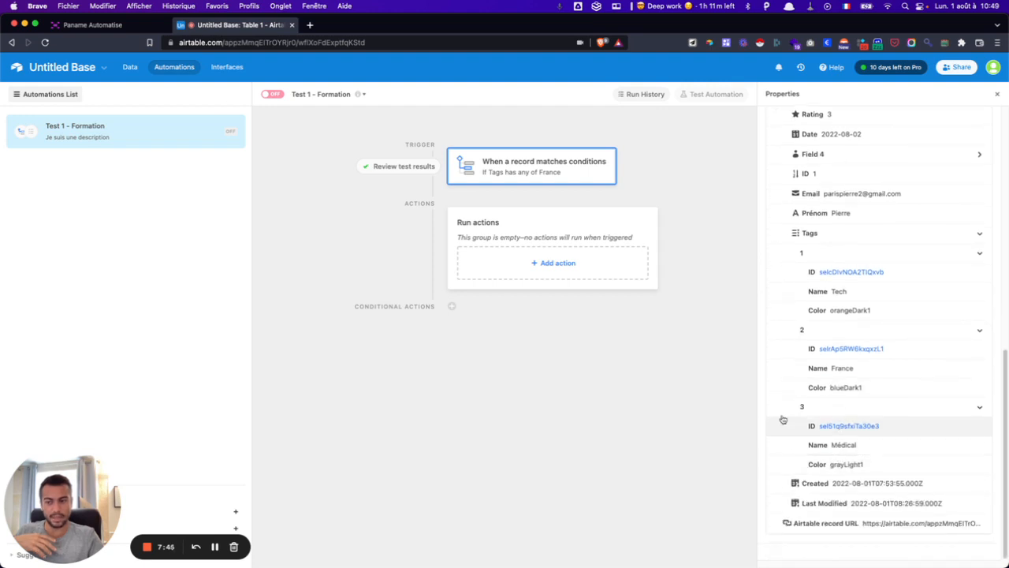
click(130, 67)
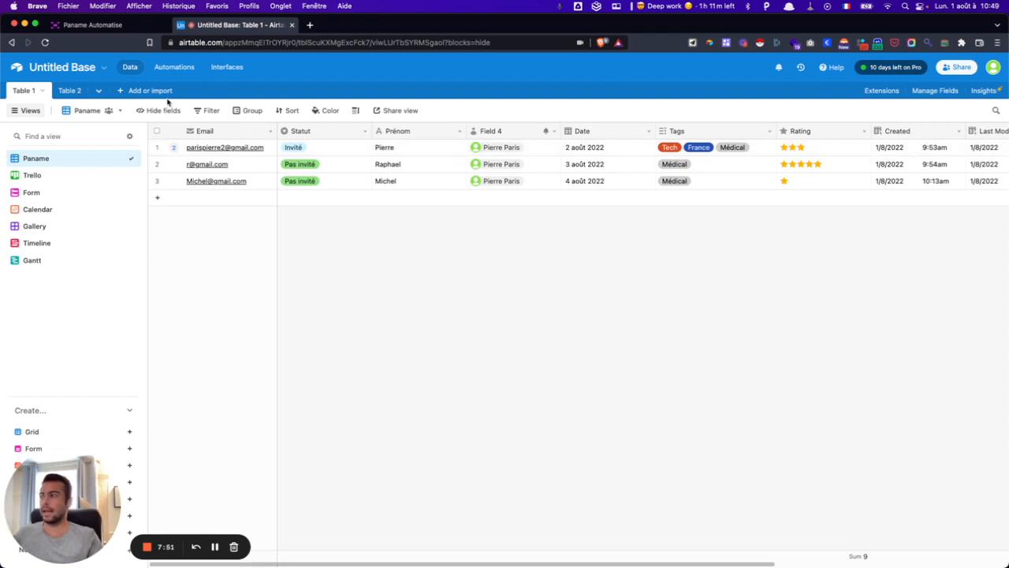
- Return to the Test 1 - Formation automation, briefly opening and closing the Help panel
click(180, 74)
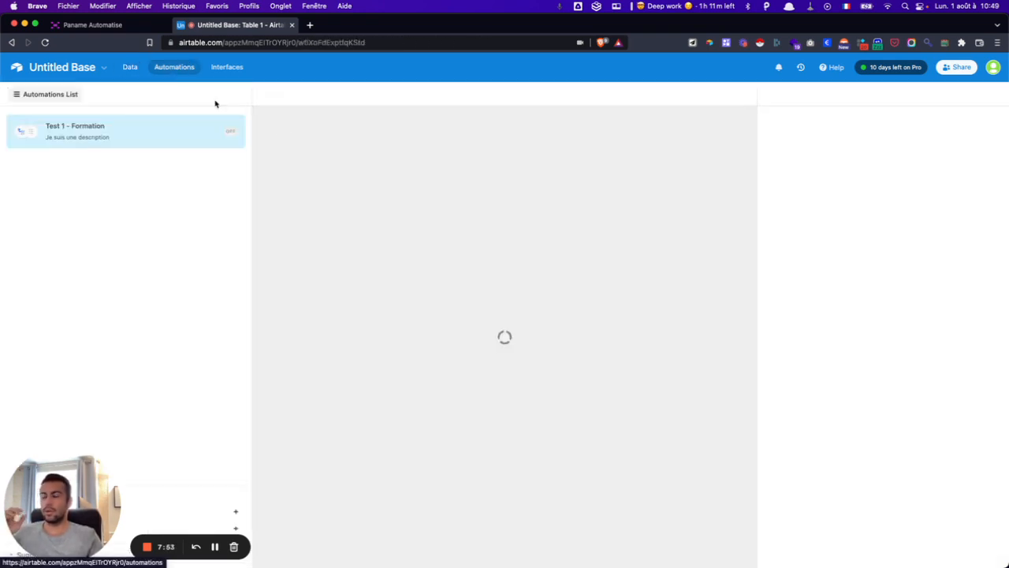
scroll(835, 386, down, 2)
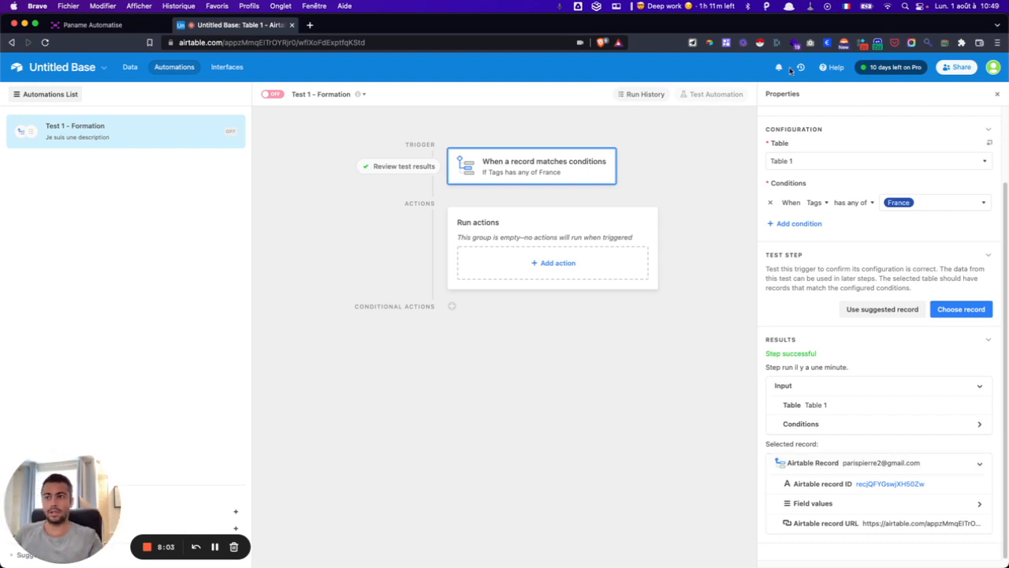
click(833, 67)
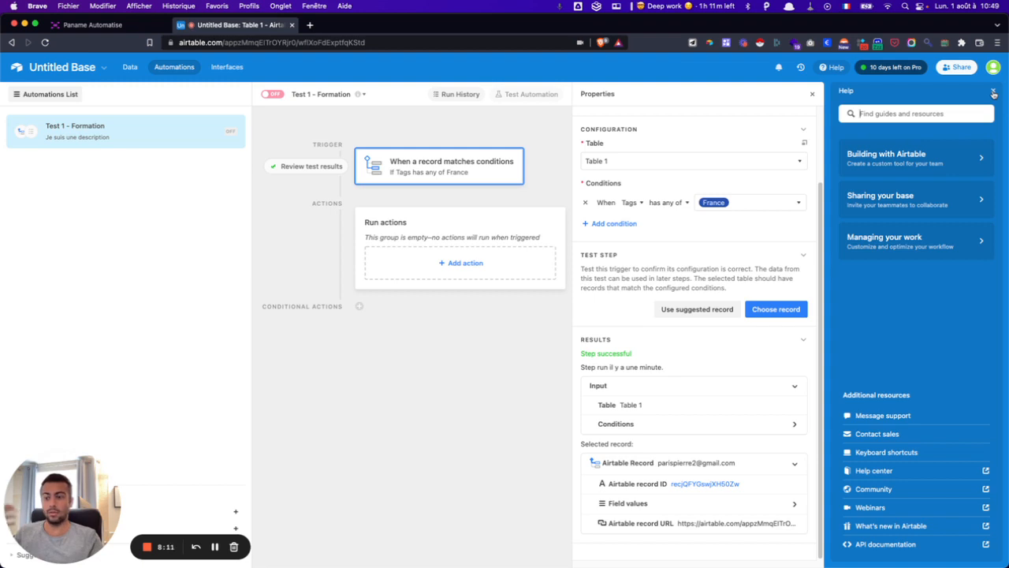
click(994, 92)
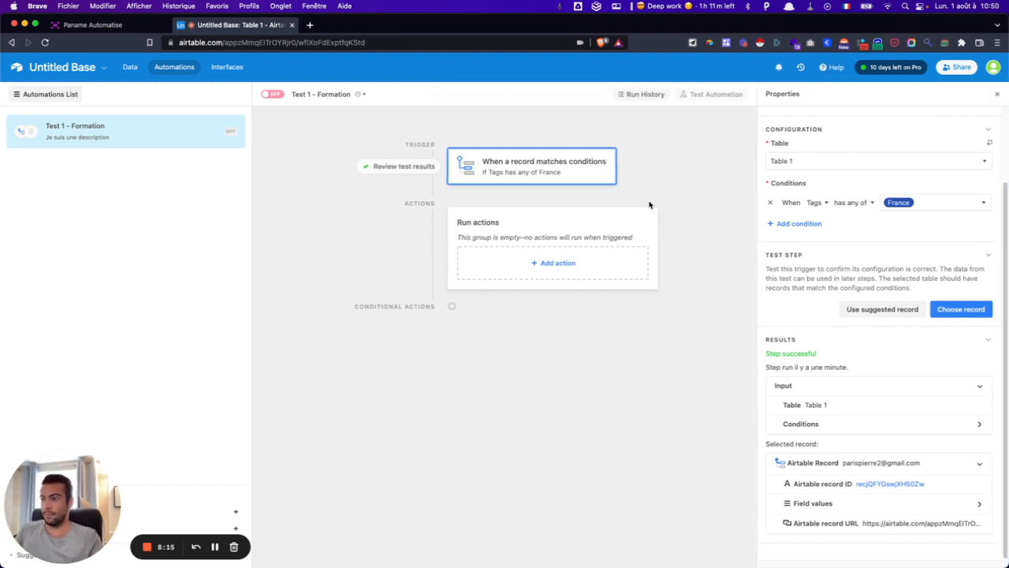
- Open the Add action list and browse the available actions and integrations
click(574, 267)
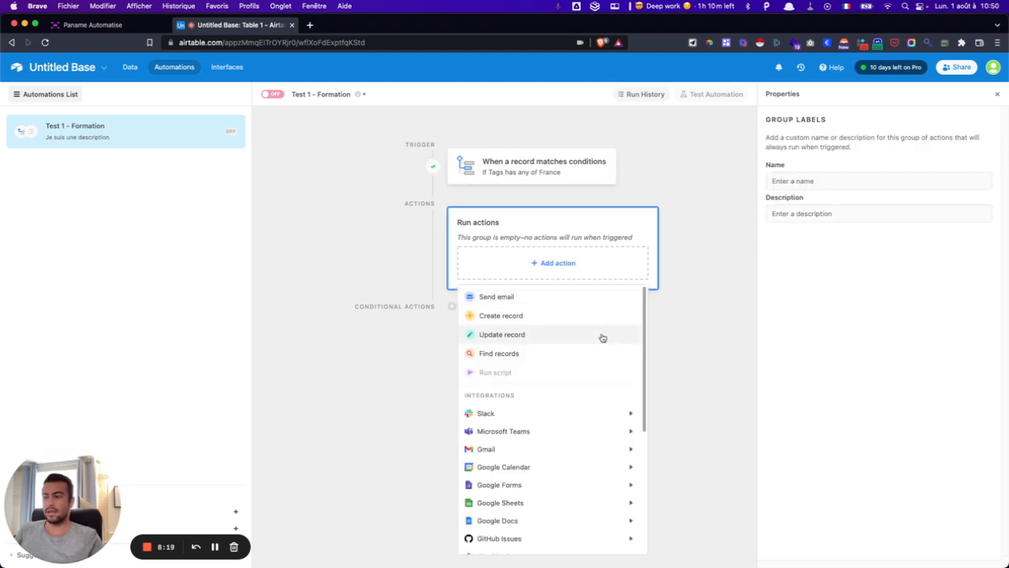
scroll(604, 338, down, 5)
mouse_move(562, 390)
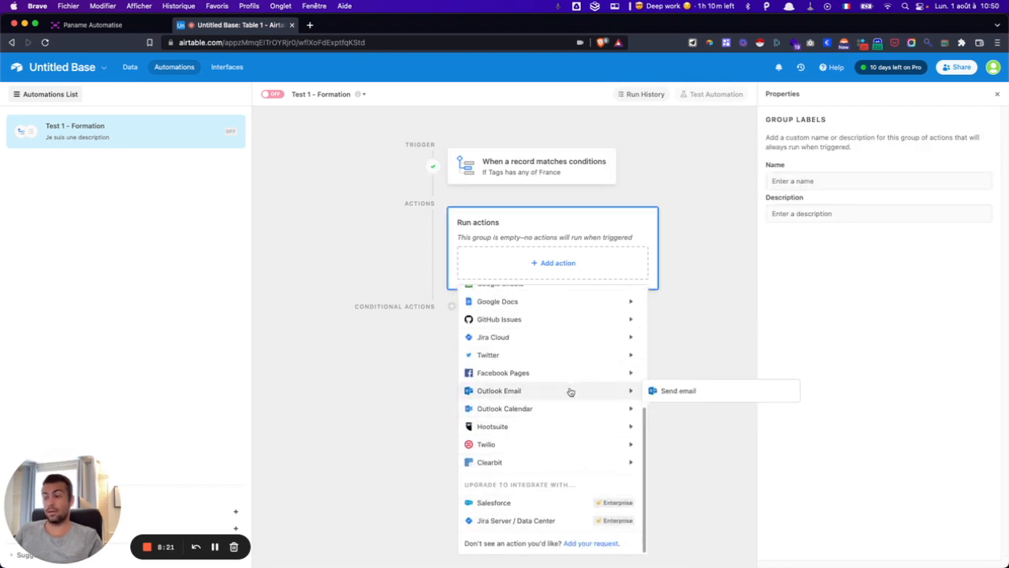
mouse_move(566, 457)
scroll(566, 457, up, 5)
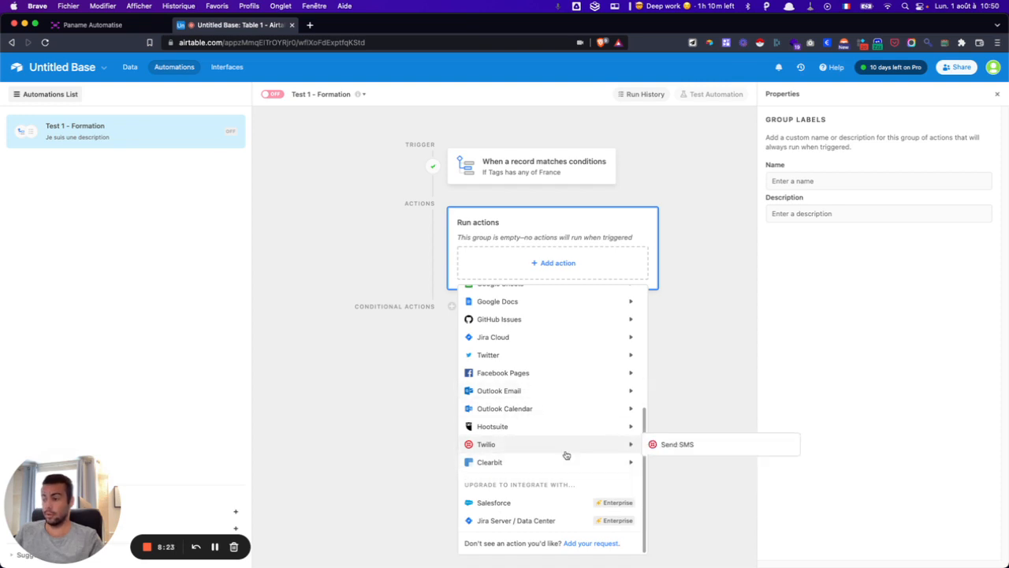
scroll(566, 455, up, 4)
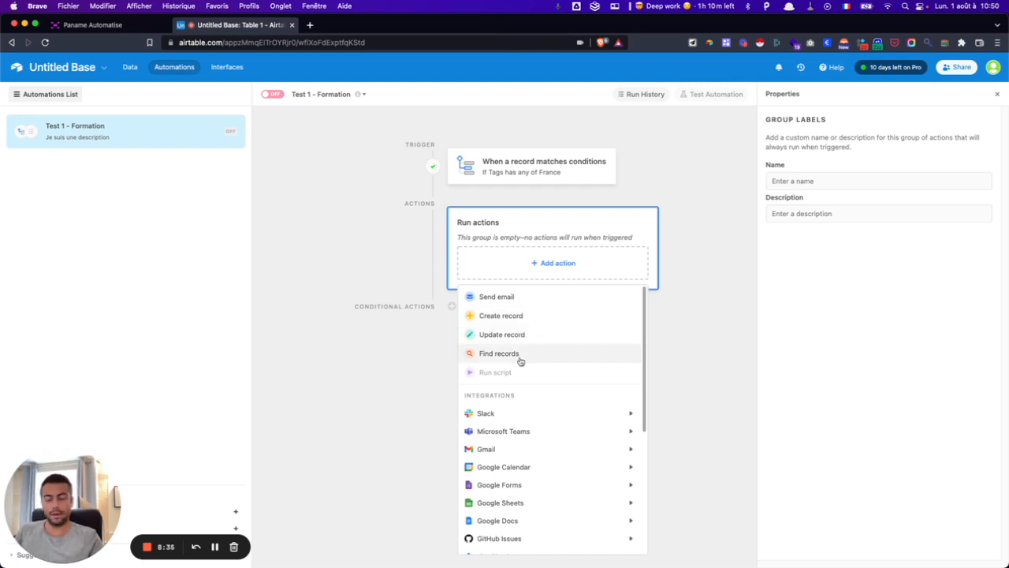
- Scroll further through the list and add an Update record action
scroll(521, 361, down, 2)
mouse_move(509, 377)
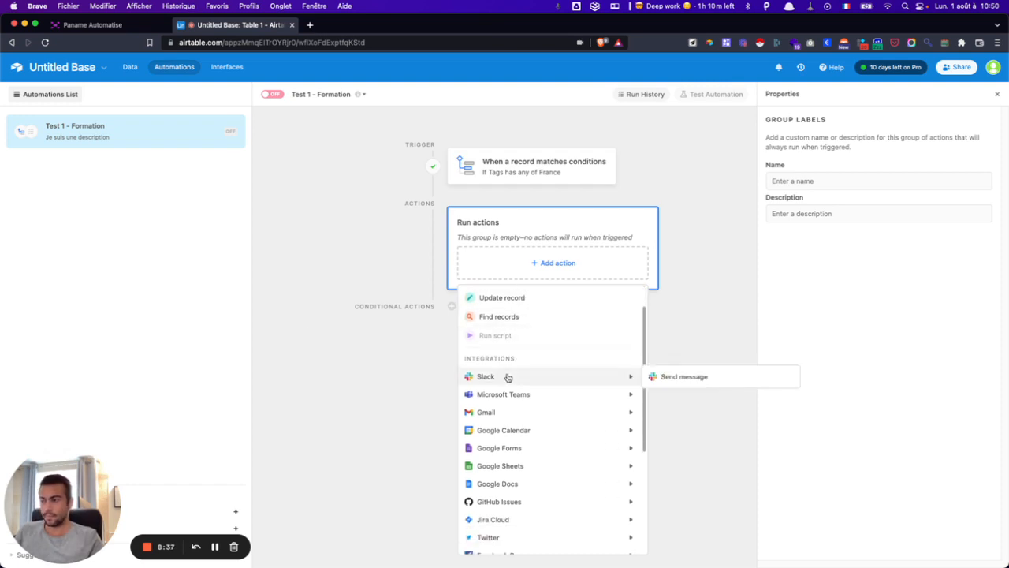
scroll(507, 377, down, 1)
scroll(509, 371, down, 1)
mouse_move(511, 357)
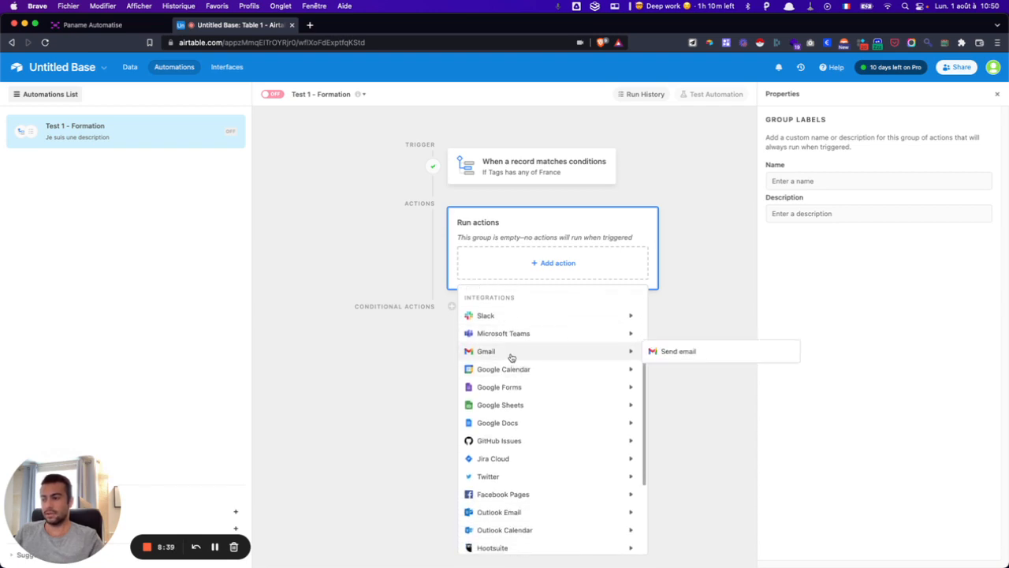
scroll(510, 367, down, 1)
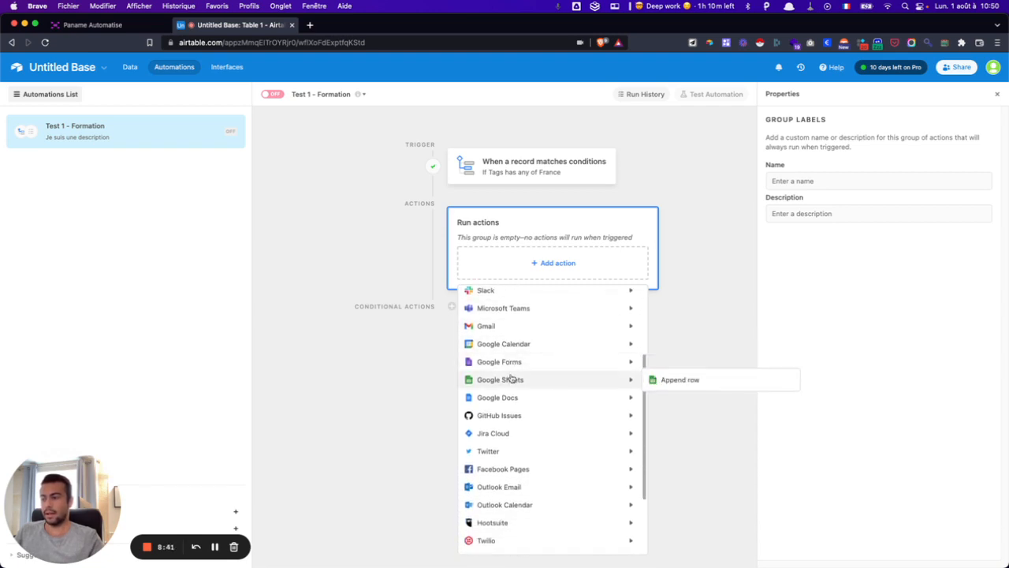
scroll(510, 384, down, 3)
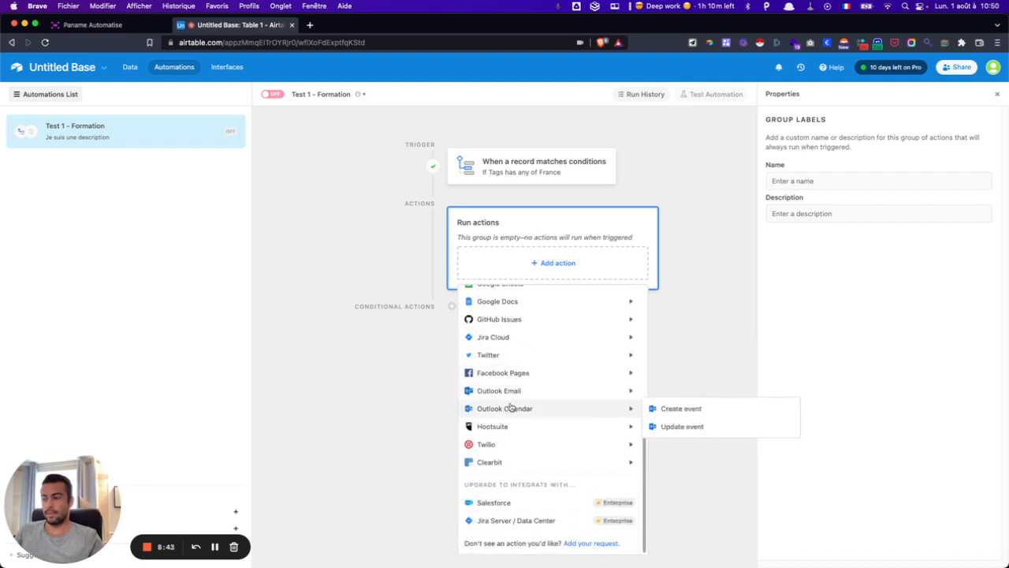
mouse_move(513, 414)
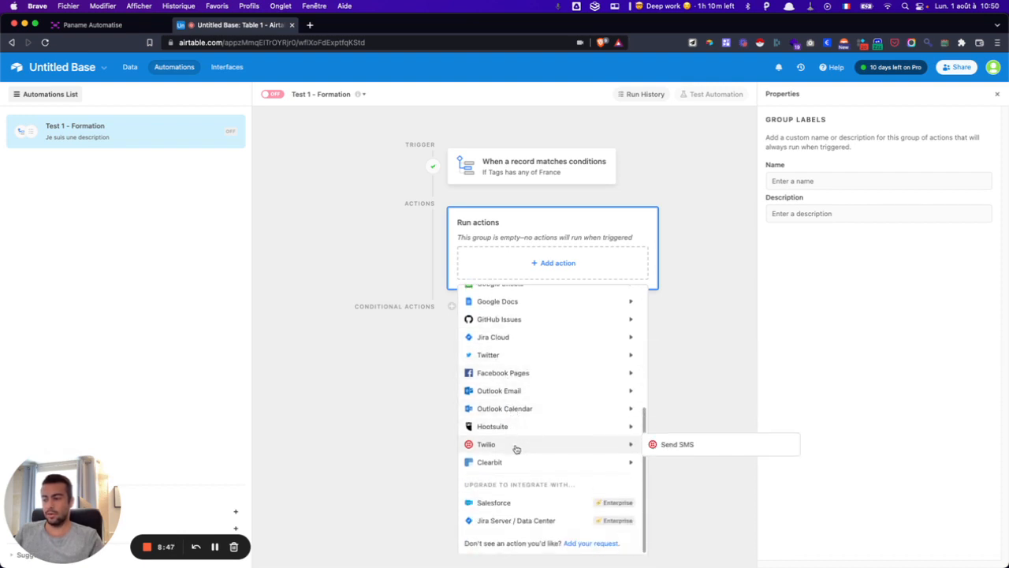
mouse_move(517, 462)
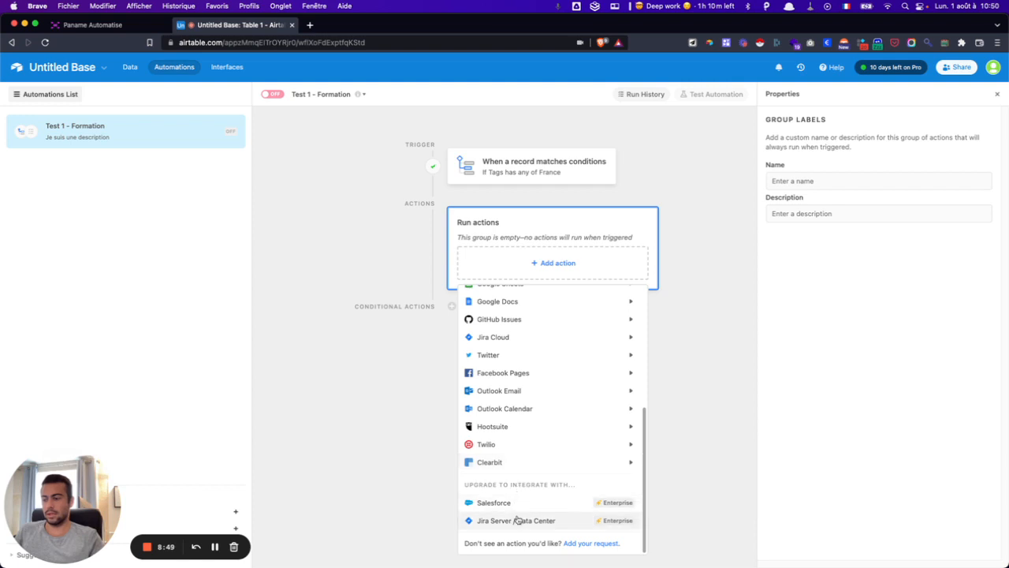
scroll(542, 373, up, 5)
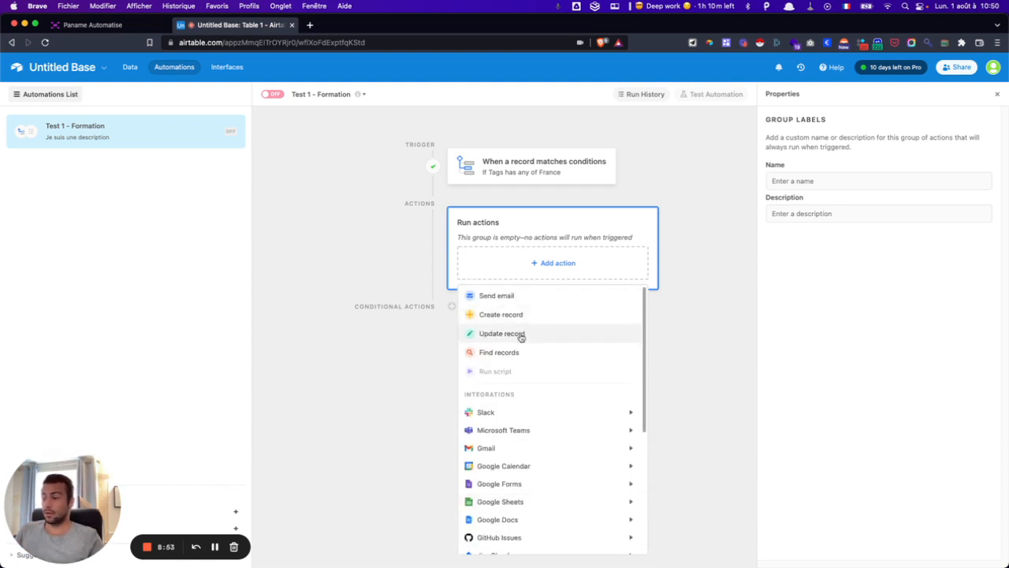
click(501, 333)
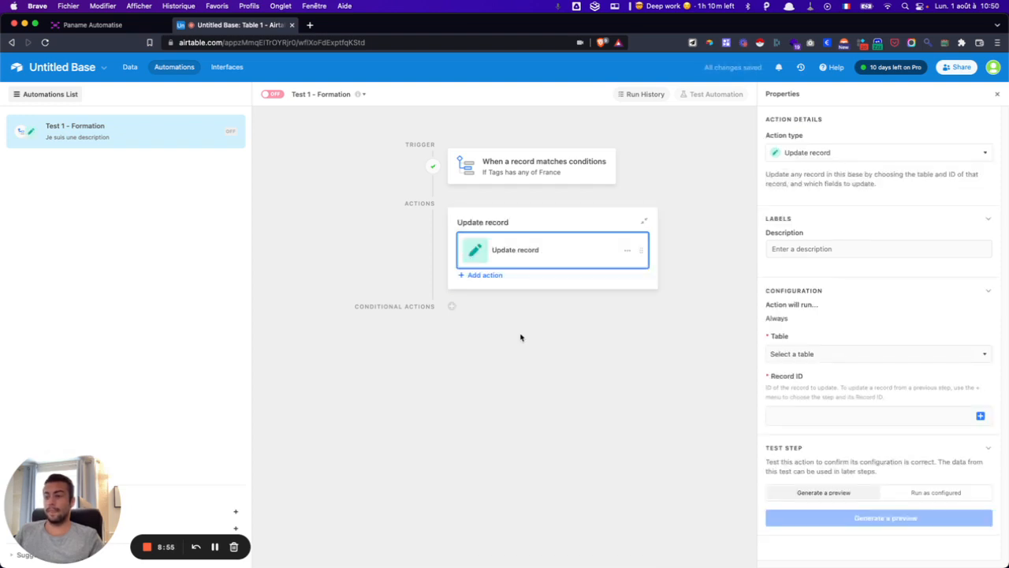
- Give the Update record action the description 'Je suis une description'
click(805, 246)
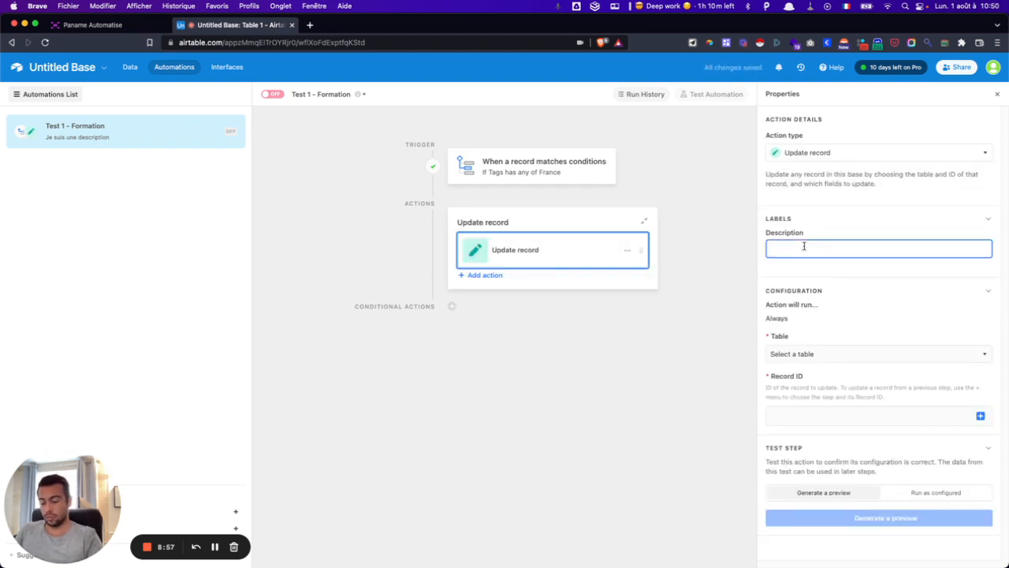
text(Je suis une)
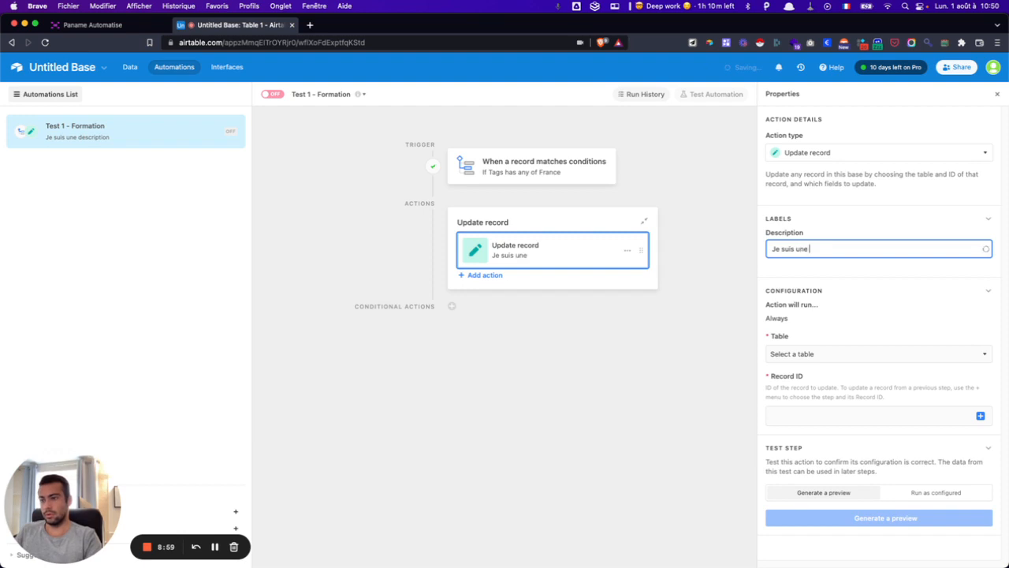
text( descri)
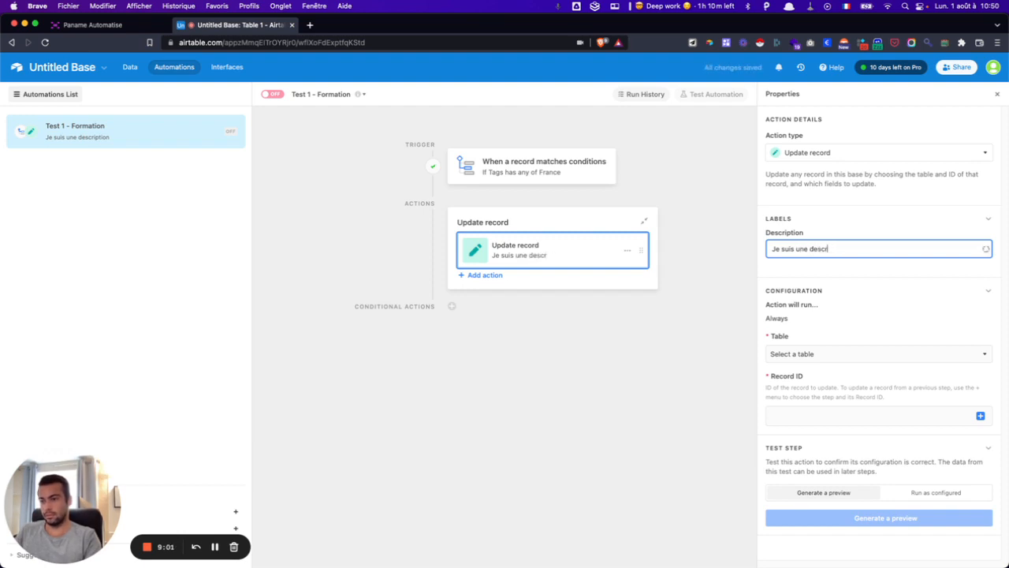
text(ption)
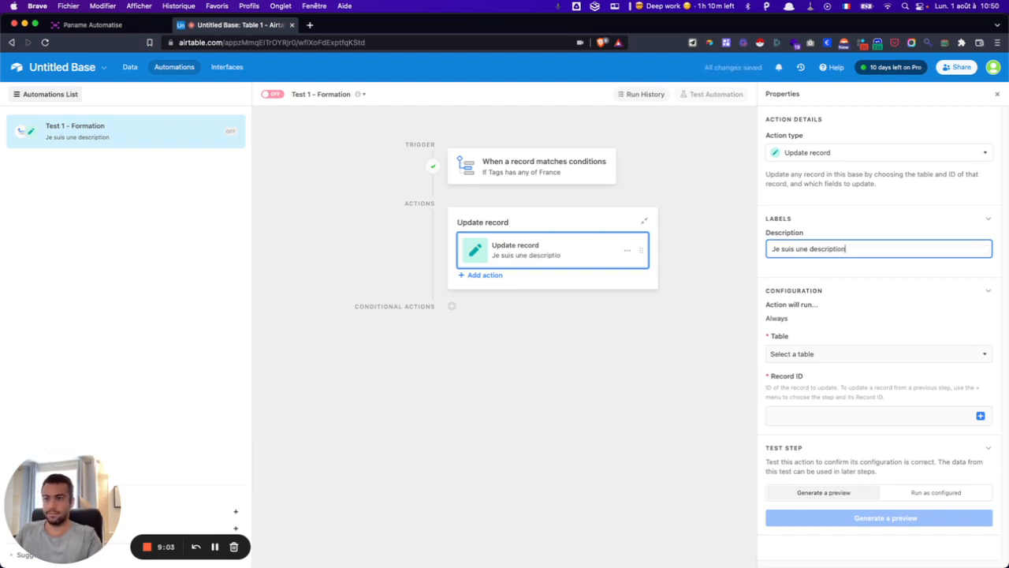
click(853, 278)
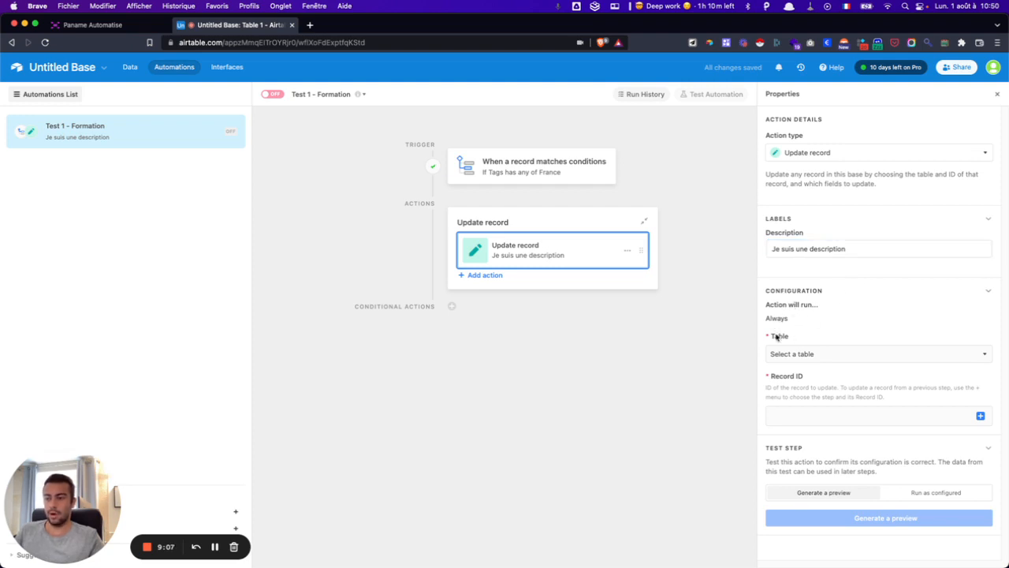
- Target Table 1 and fill Record ID with the Step 1 record's Airtable record ID
click(788, 354)
click(782, 389)
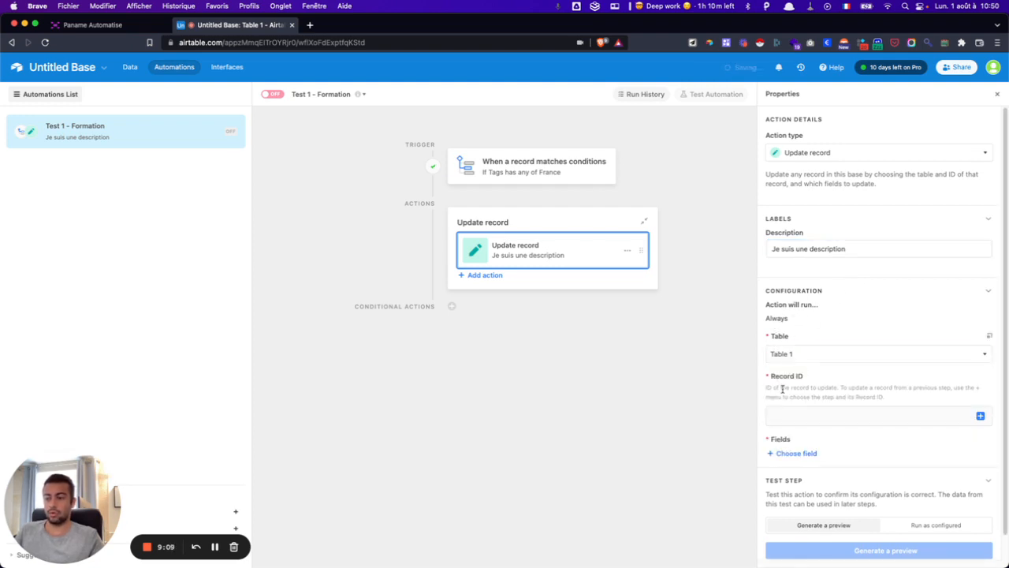
click(796, 414)
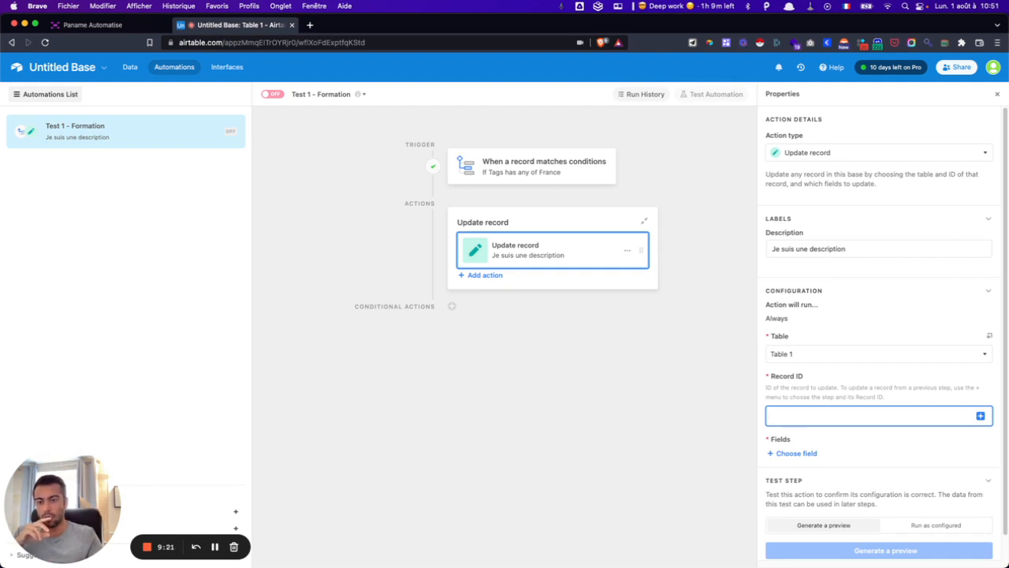
click(981, 416)
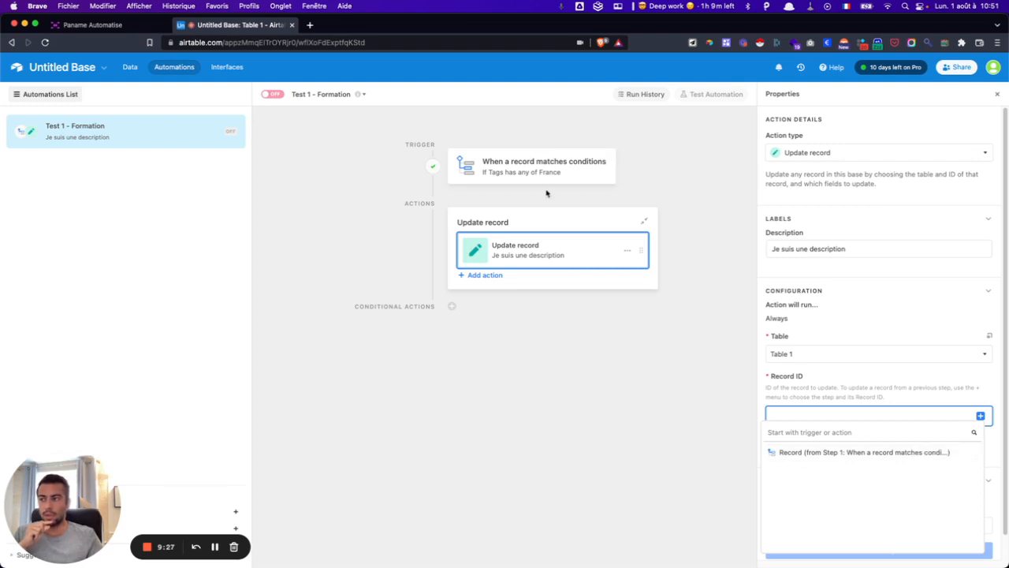
click(957, 452)
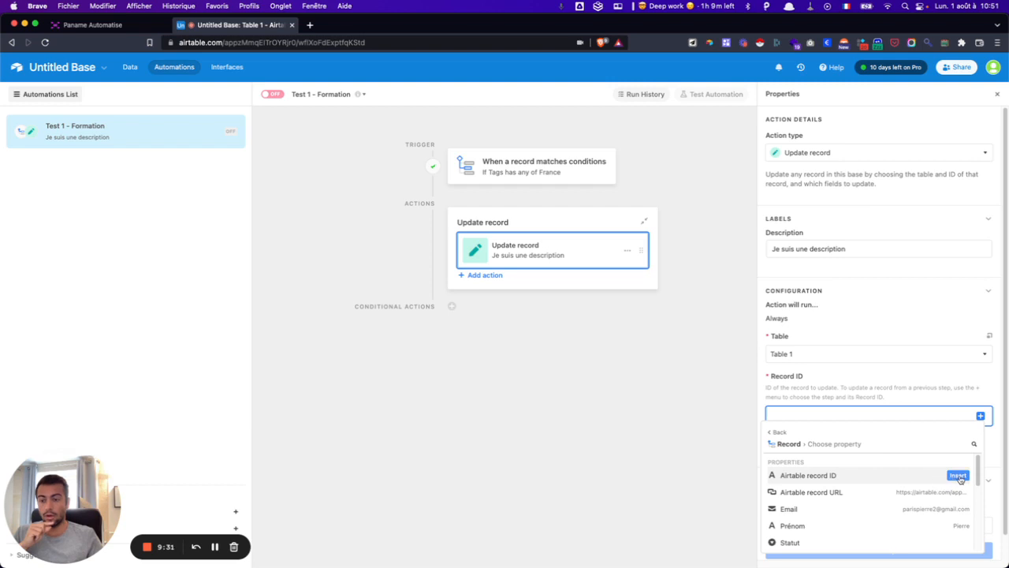
scroll(933, 507, down, 1)
scroll(933, 507, down, 3)
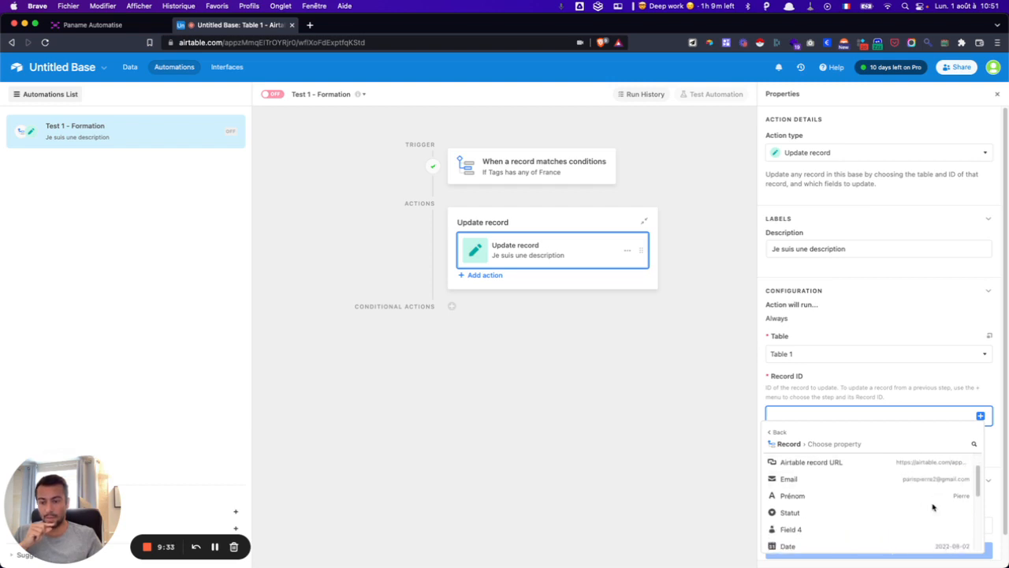
scroll(932, 507, down, 5)
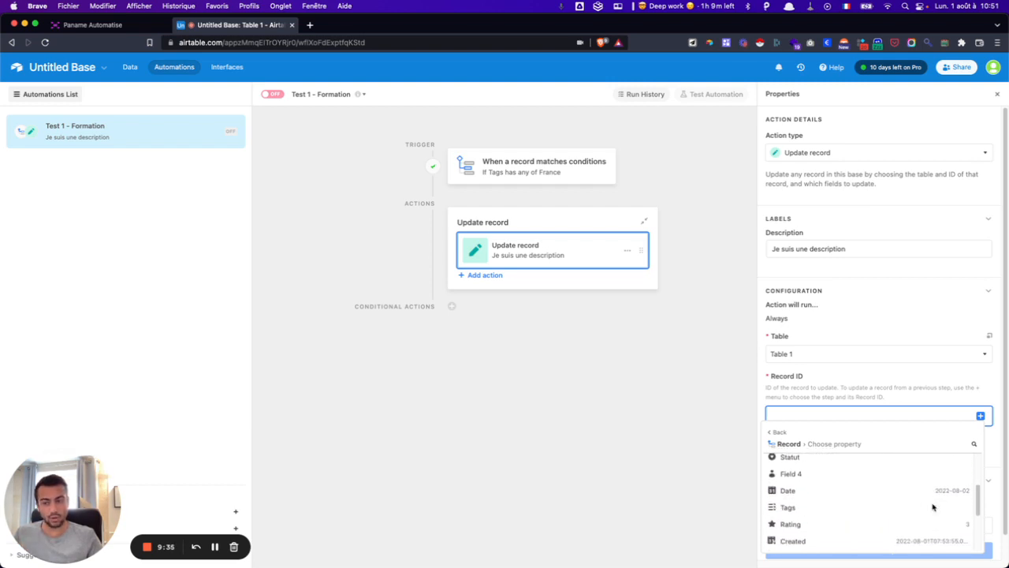
scroll(933, 507, up, 9)
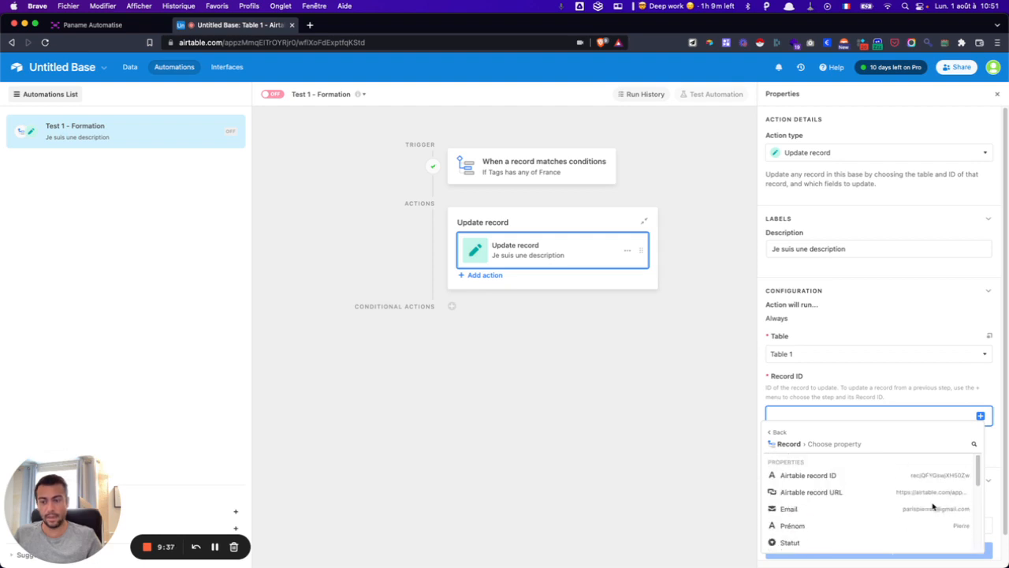
mouse_move(946, 476)
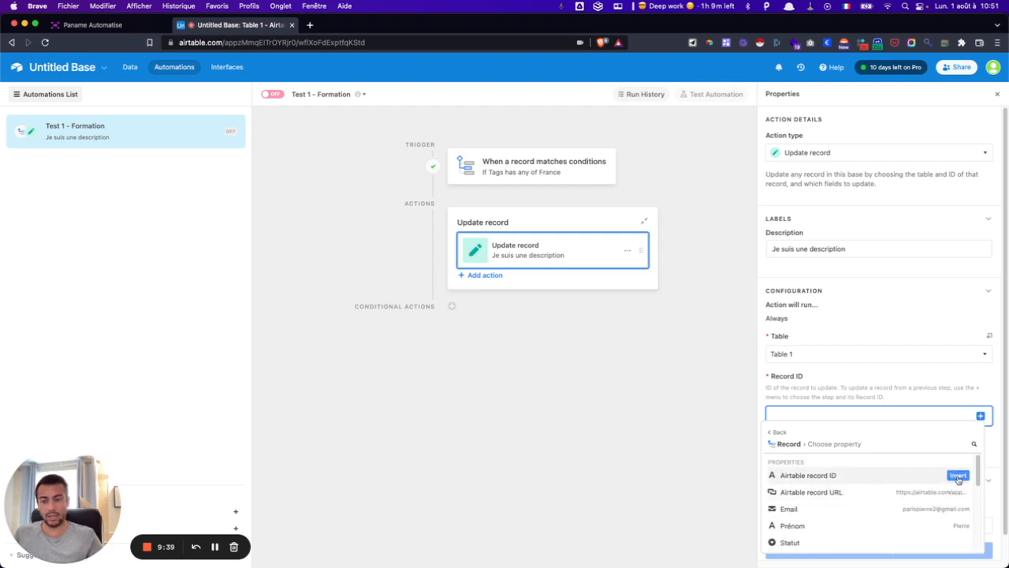
click(958, 476)
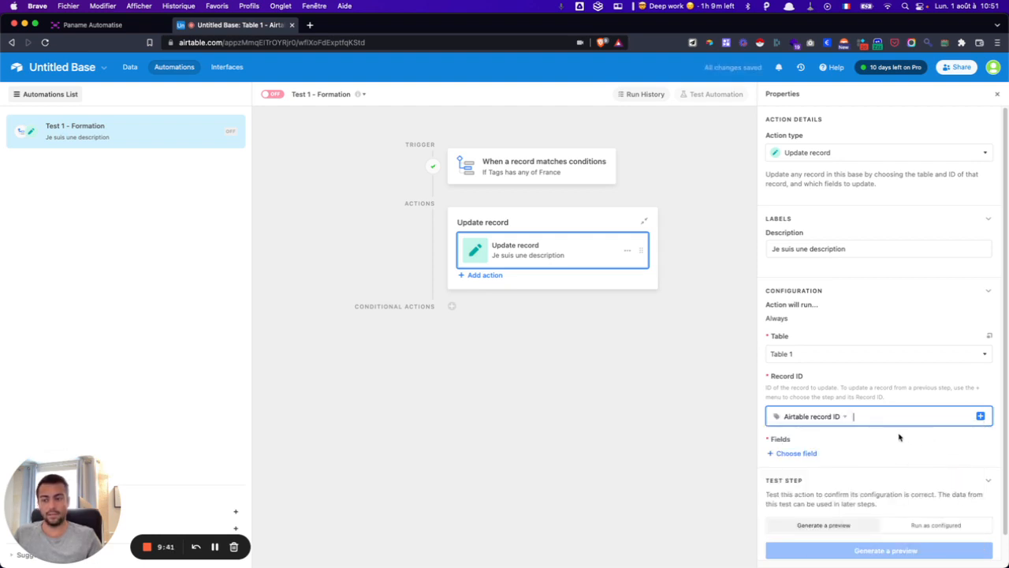
- Add the Statut field to the fields the Update record action changes
scroll(859, 431, down, 1)
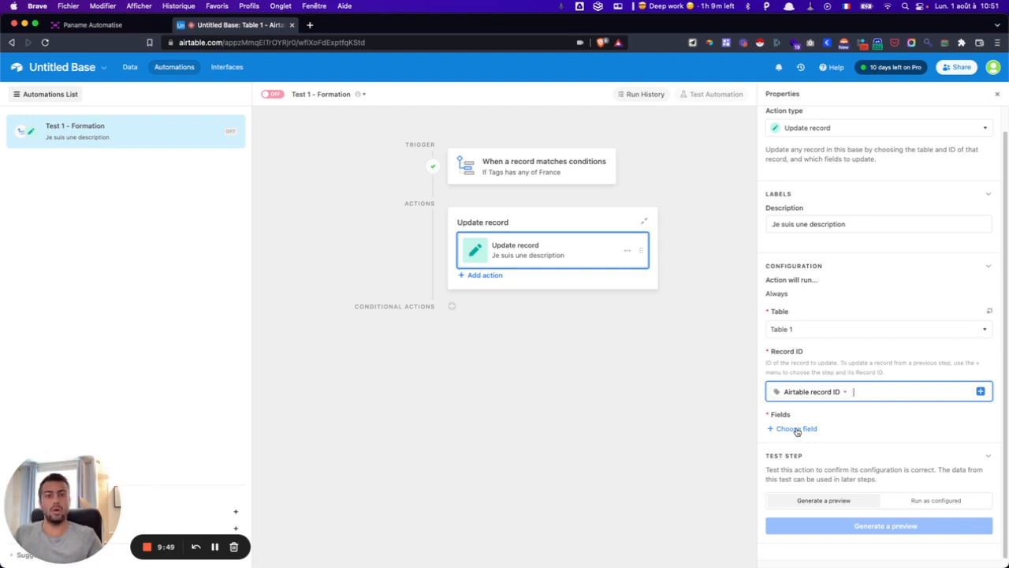
click(797, 429)
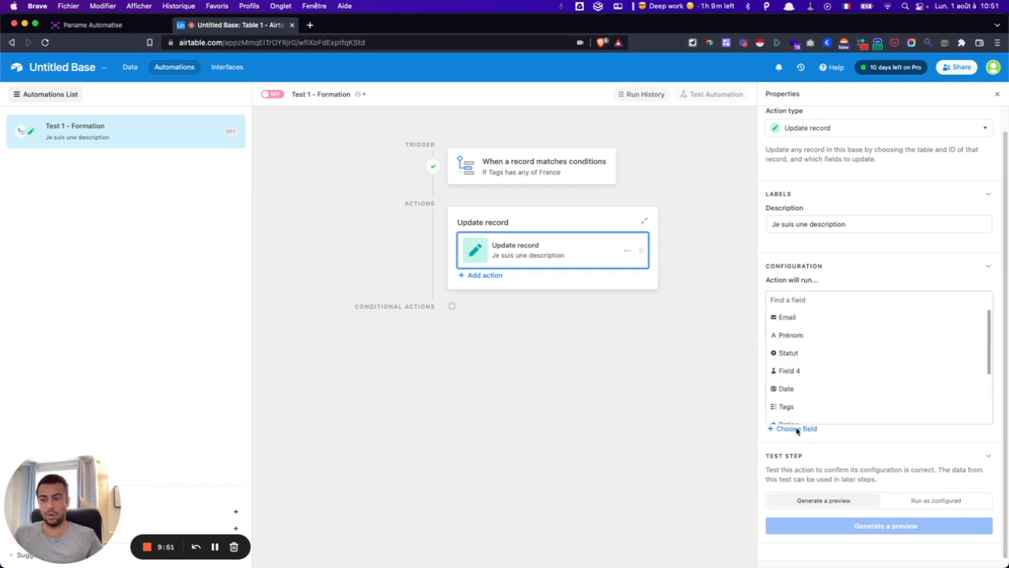
click(789, 353)
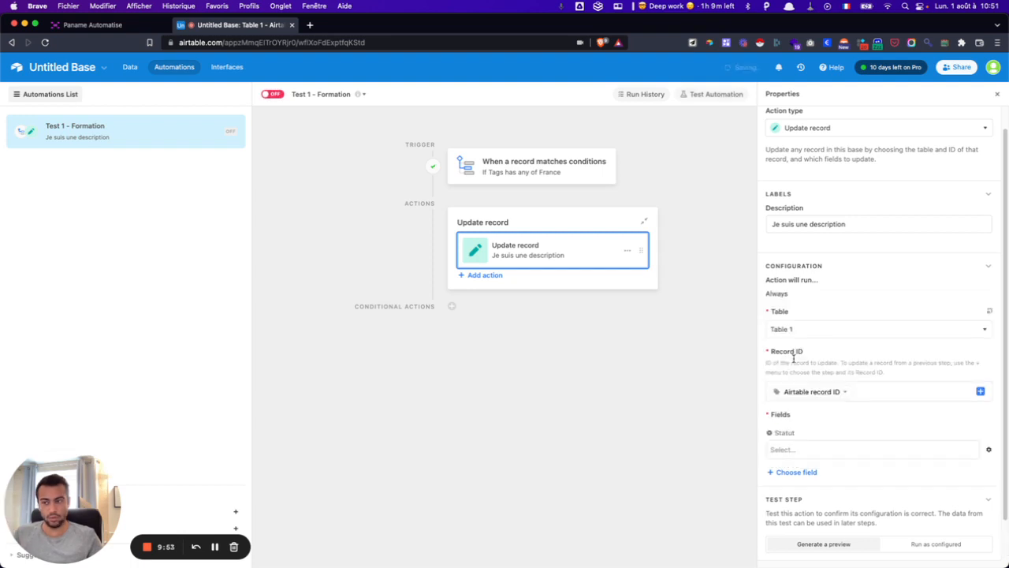
click(809, 450)
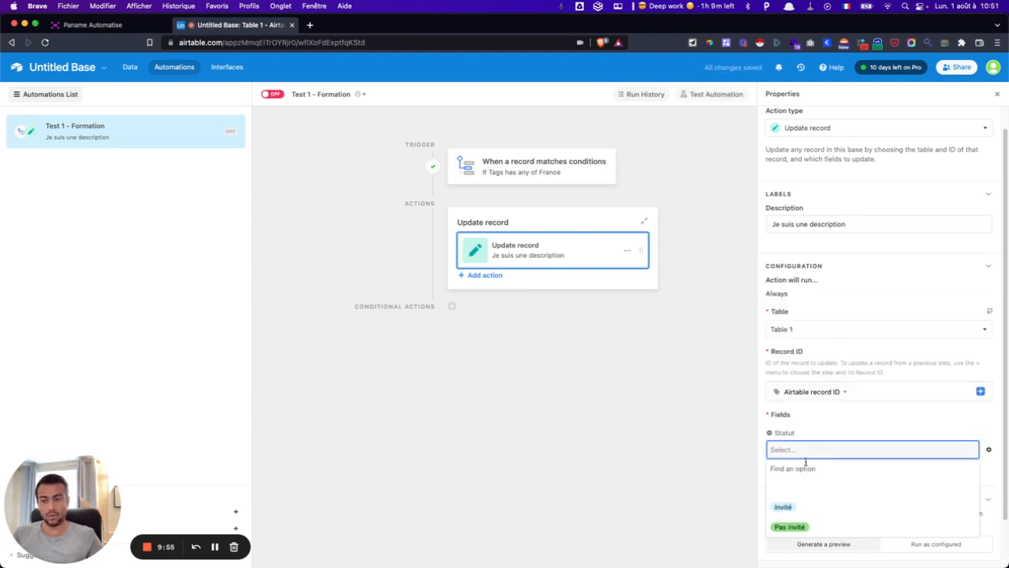
- Briefly visit the table data without turning the automation on, then return to the editor
click(136, 76)
click(134, 69)
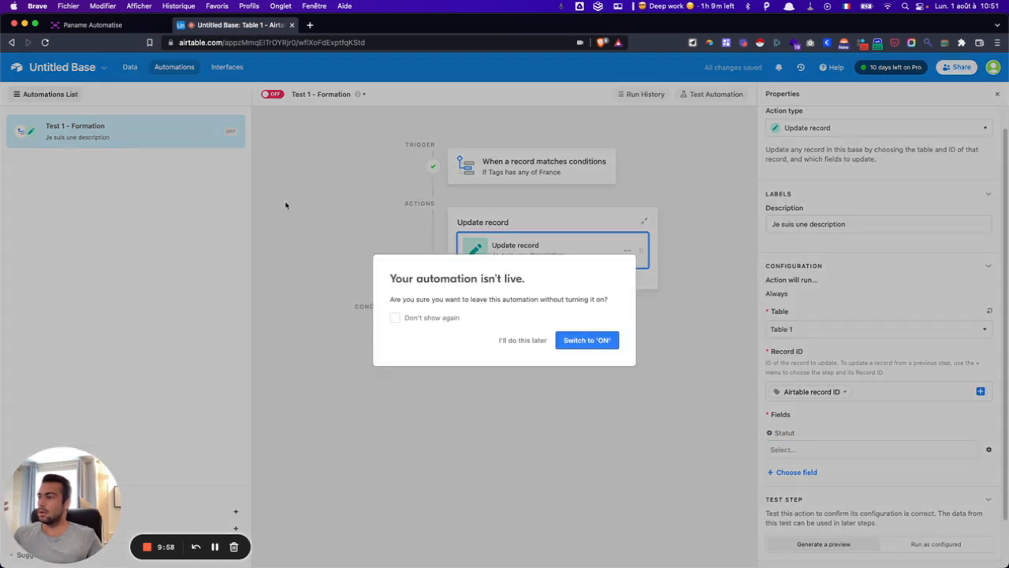
click(521, 339)
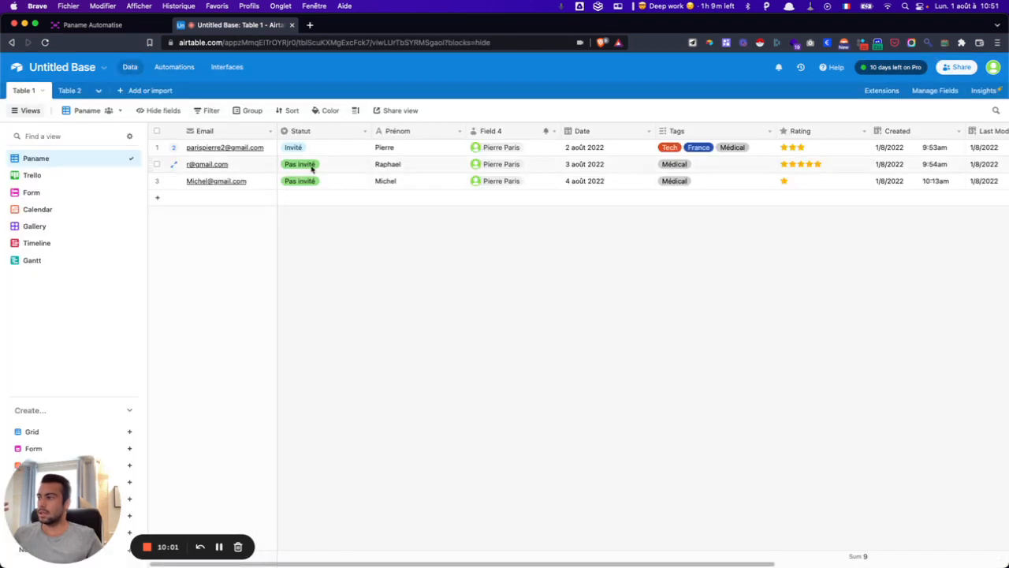
click(192, 69)
- Set the Statut value to Invité
scroll(820, 435, down, 3)
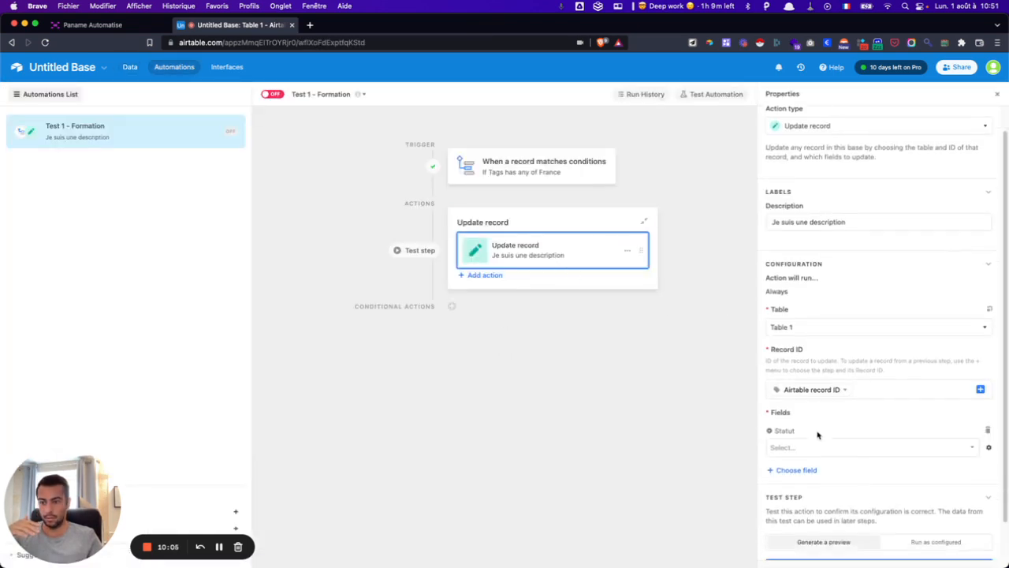
click(800, 405)
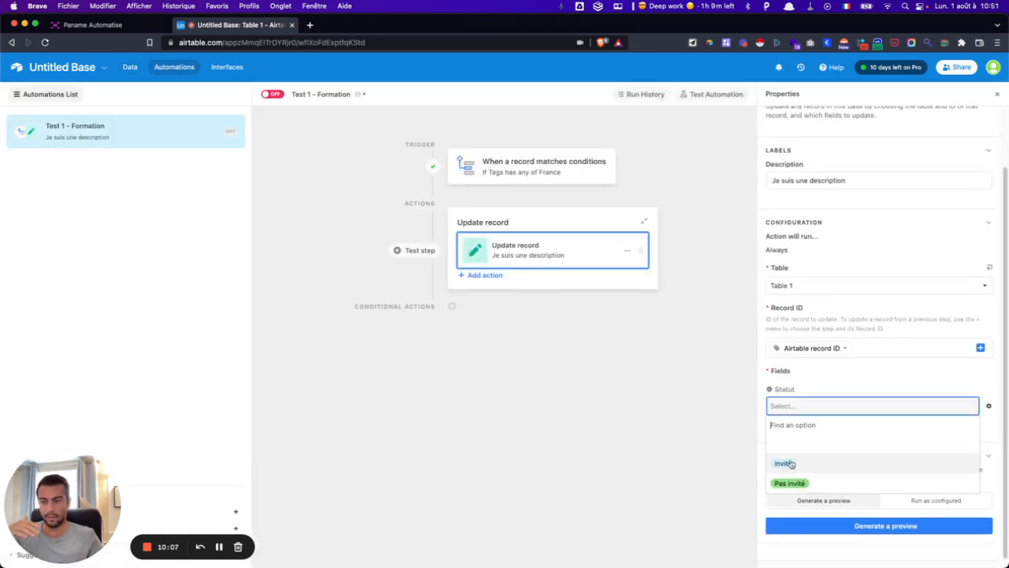
click(789, 464)
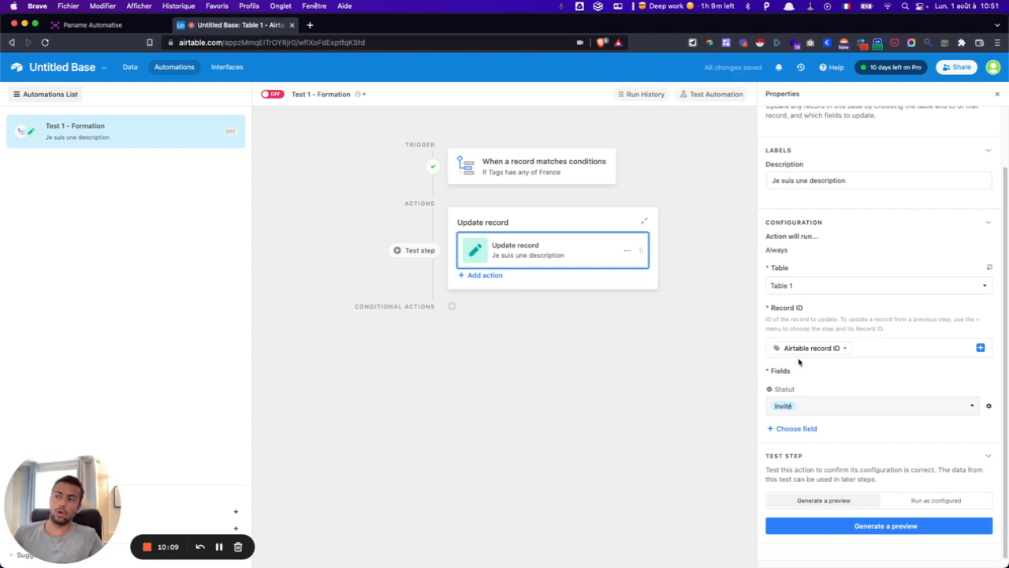
mouse_move(798, 355)
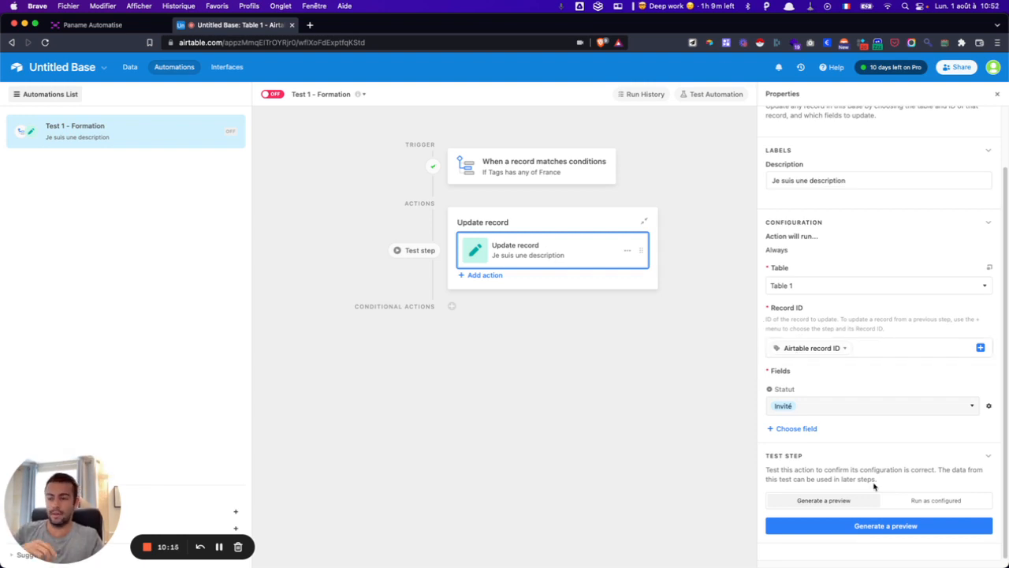
- Generate and review a test preview of the update step, then switch the automation ON
click(857, 526)
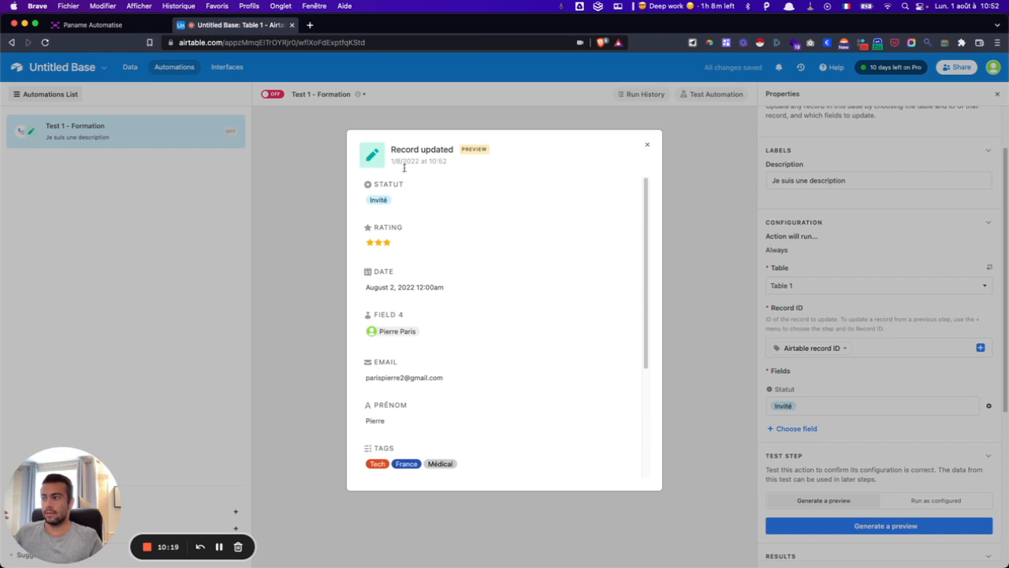
scroll(397, 208, down, 5)
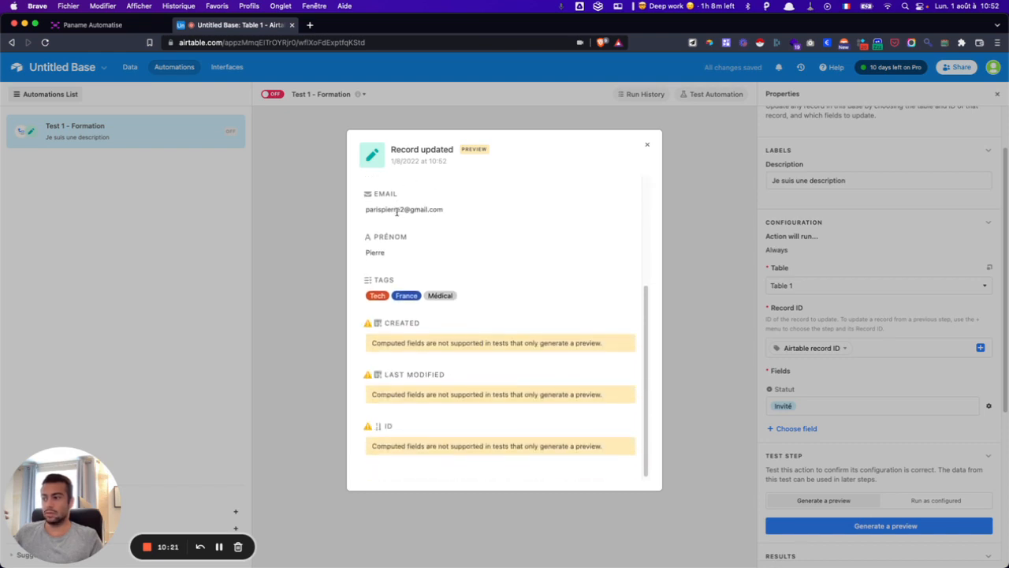
scroll(397, 211, up, 5)
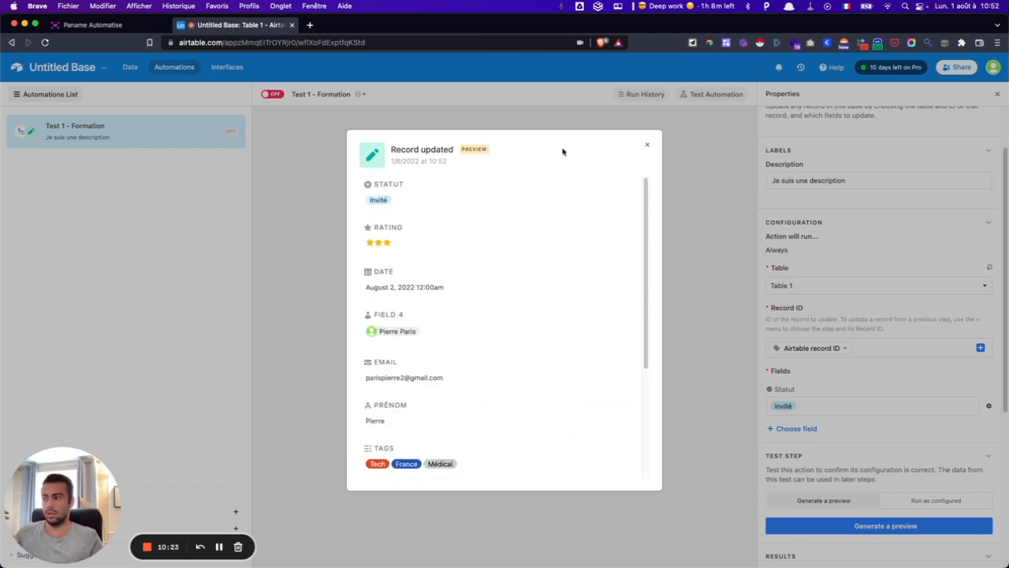
click(647, 144)
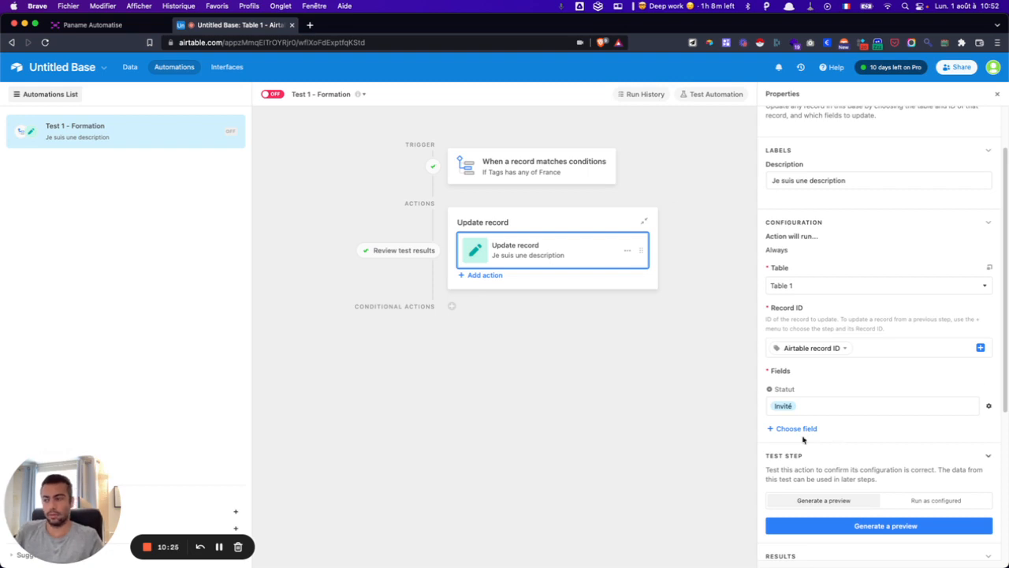
click(273, 94)
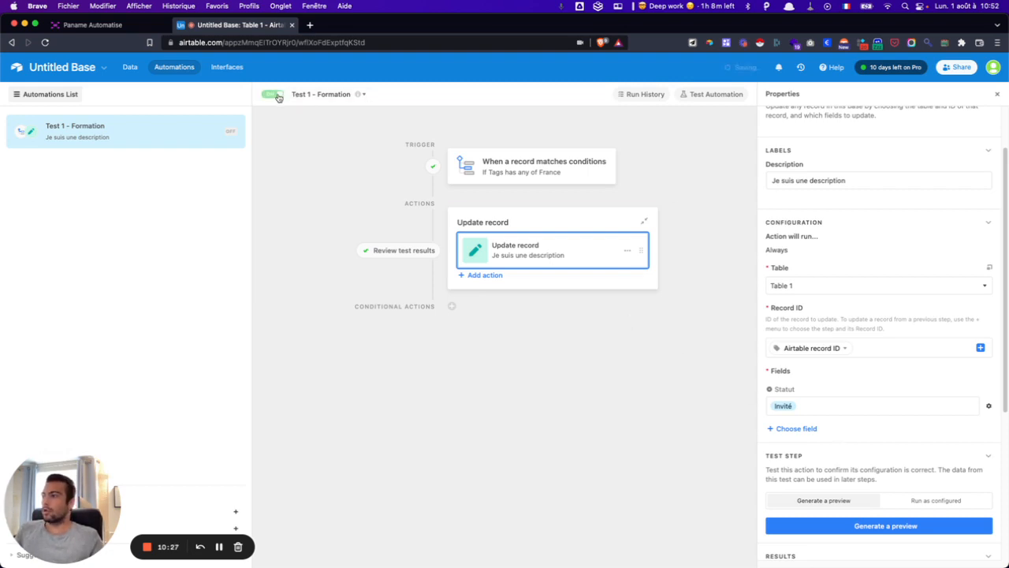
- Run the automation test on row 1, then return to the Table 1 grid
click(133, 26)
click(221, 25)
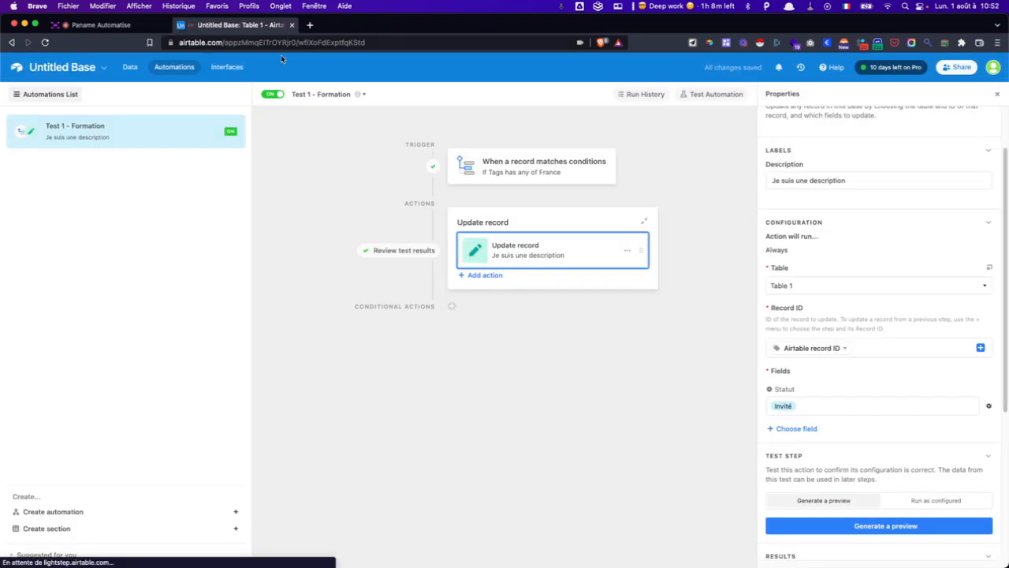
click(715, 95)
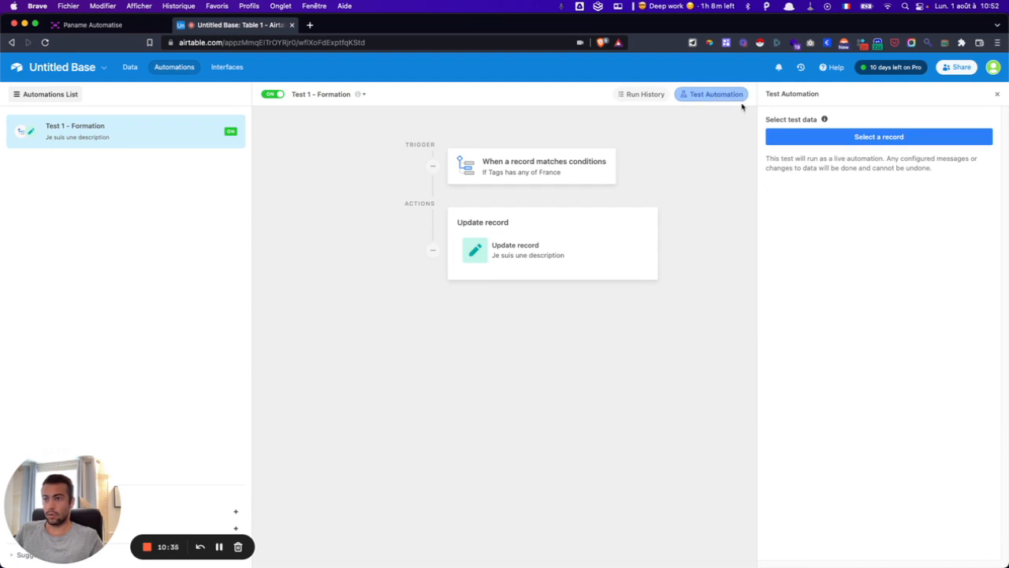
click(802, 139)
click(513, 248)
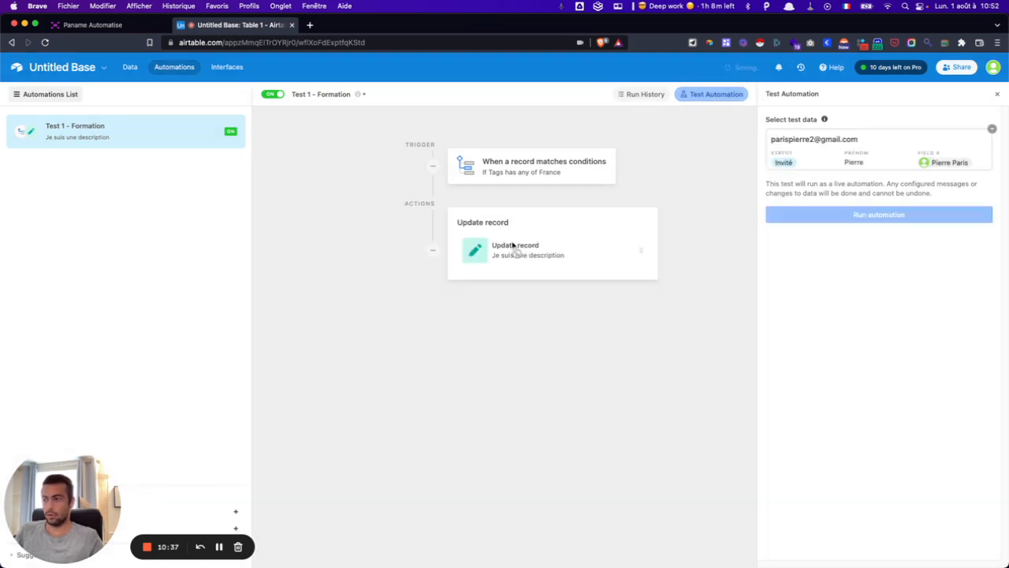
click(830, 216)
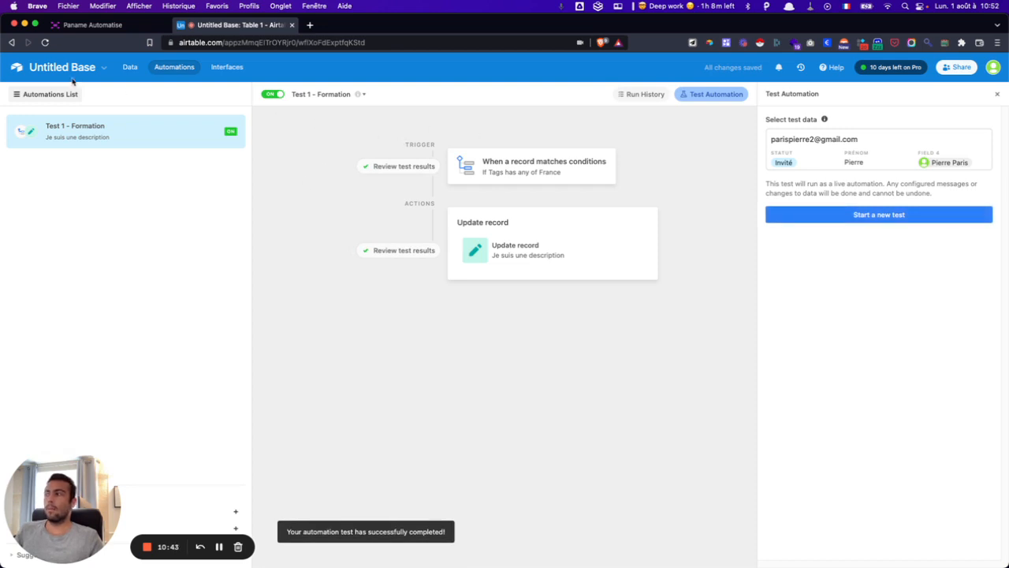
click(129, 68)
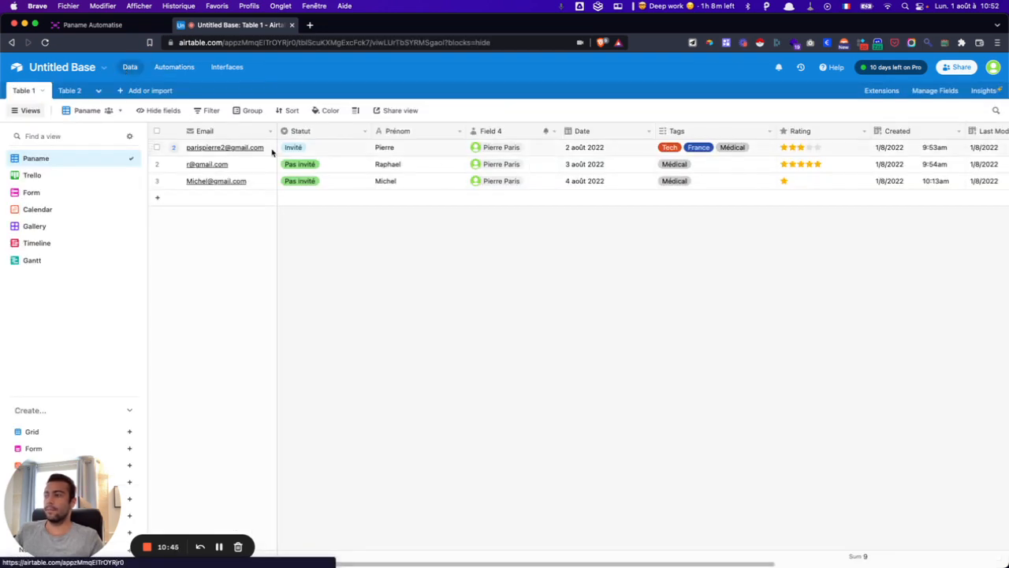
- Inspect the first record's details, glance at the automation, and return to the Table 1 grid
click(172, 148)
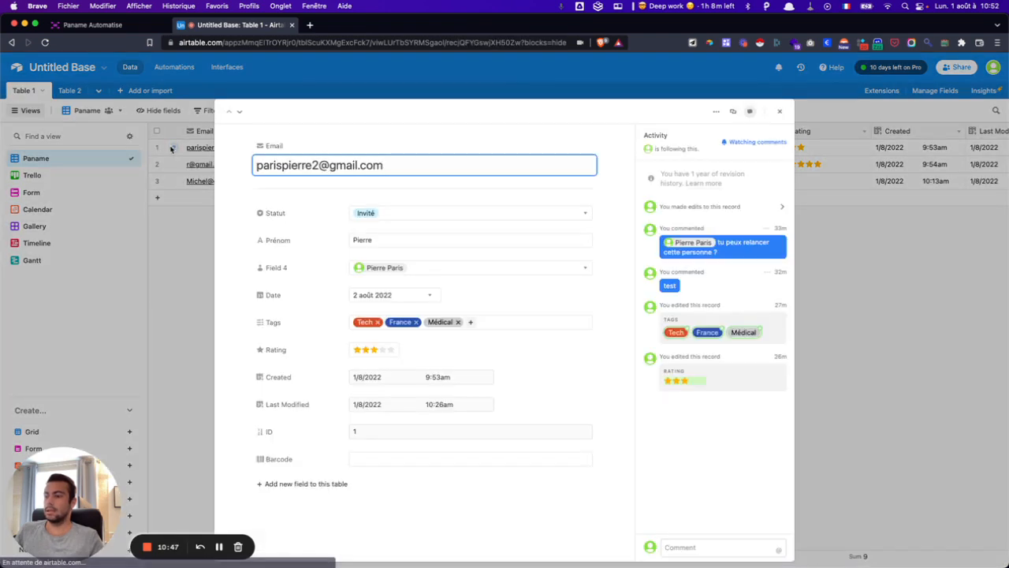
click(846, 311)
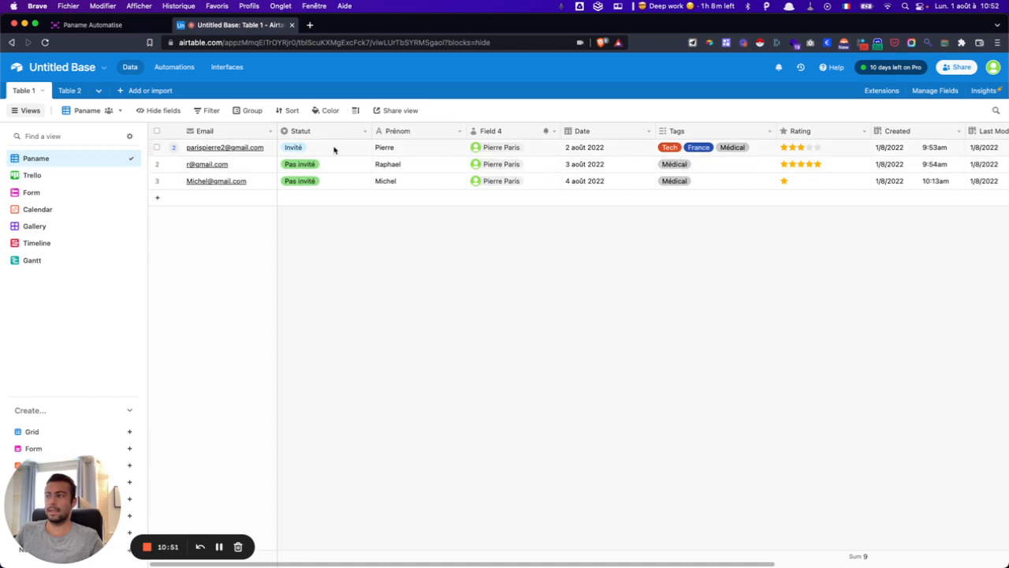
click(725, 168)
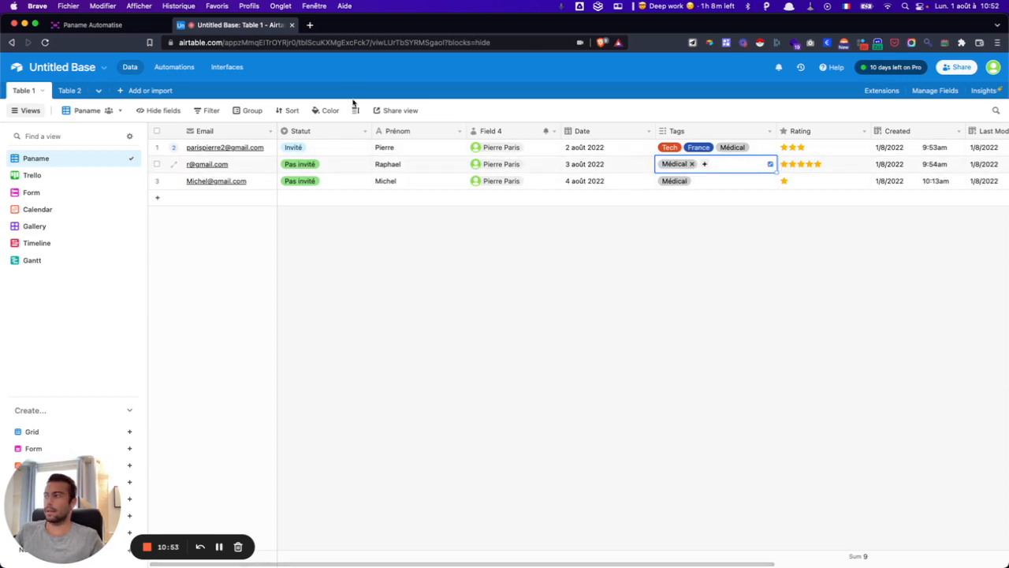
click(174, 68)
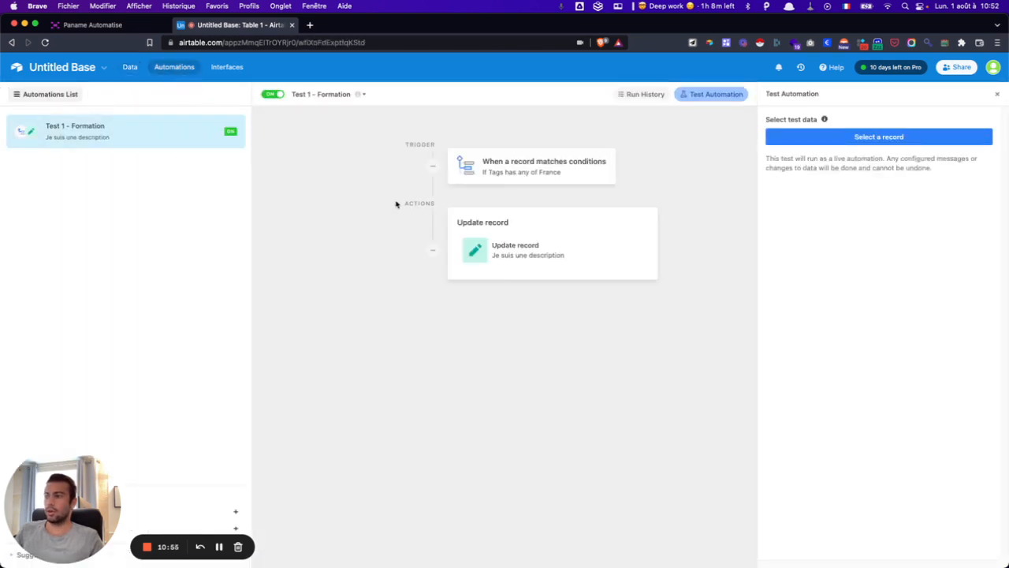
click(127, 68)
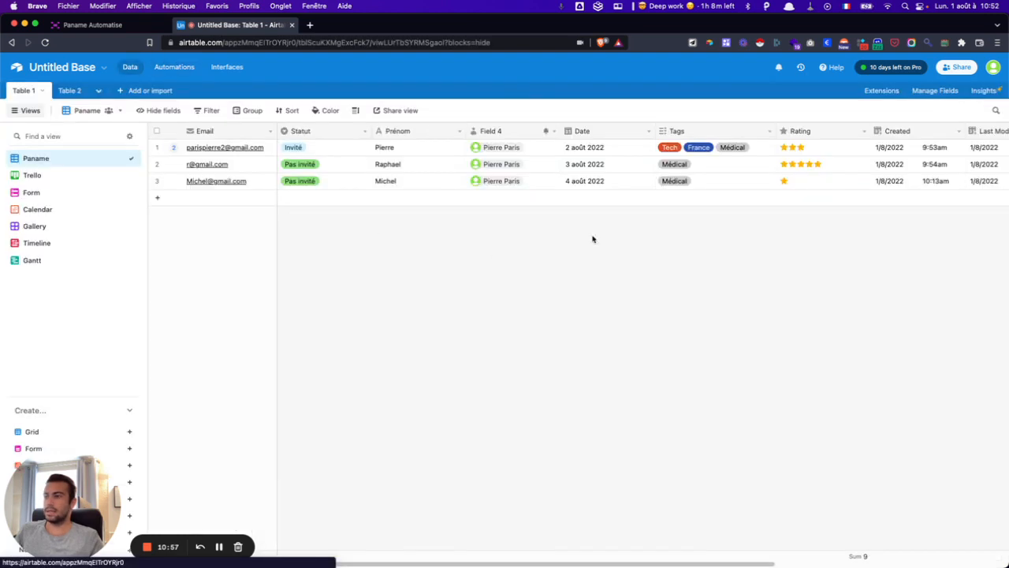
- Add the France tag to the second record, Raphael
click(726, 166)
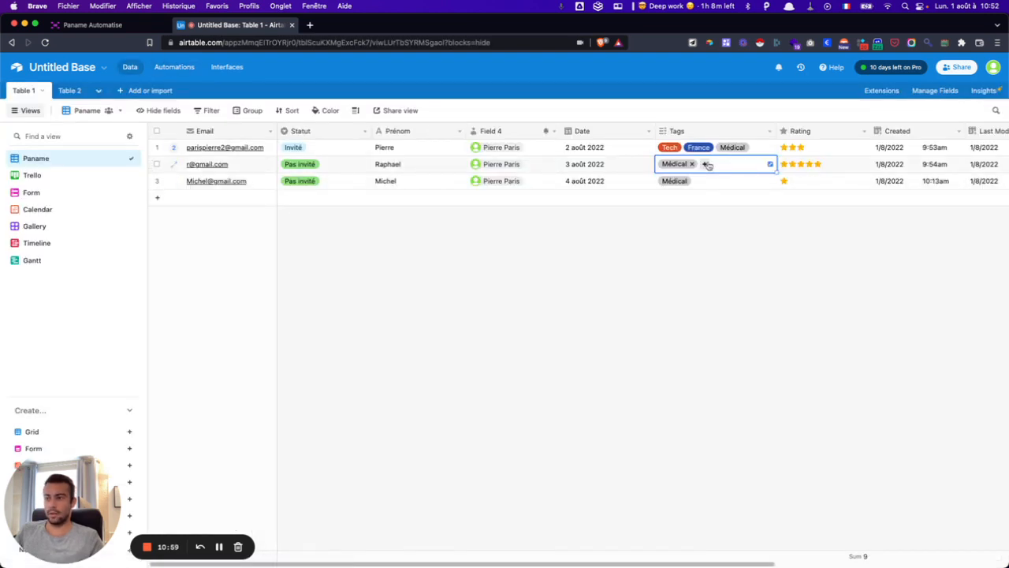
click(704, 163)
click(701, 216)
click(668, 294)
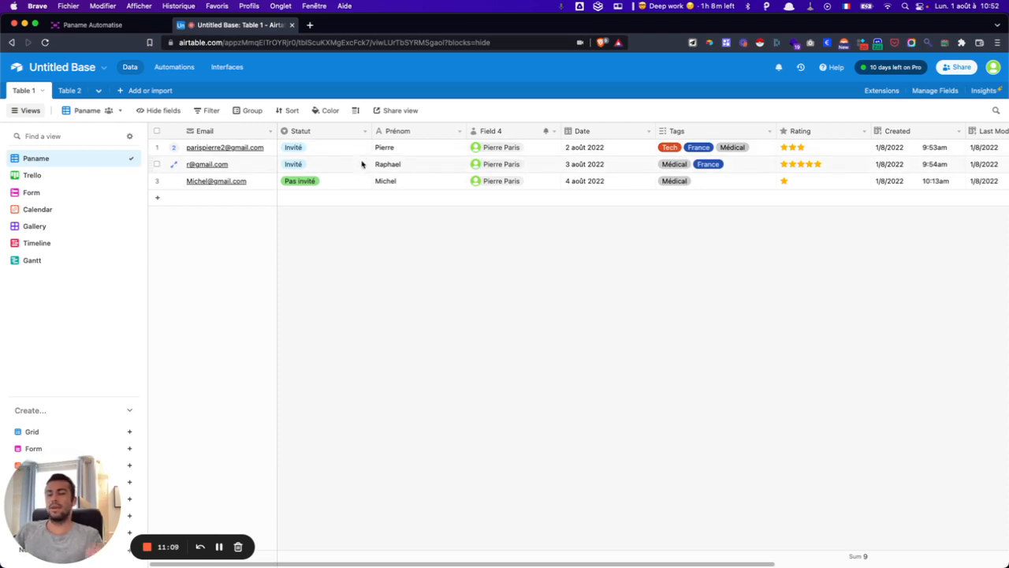
- Check Raphael's record history showing Statut changed from 'Pas invité' to 'Invité'
click(175, 168)
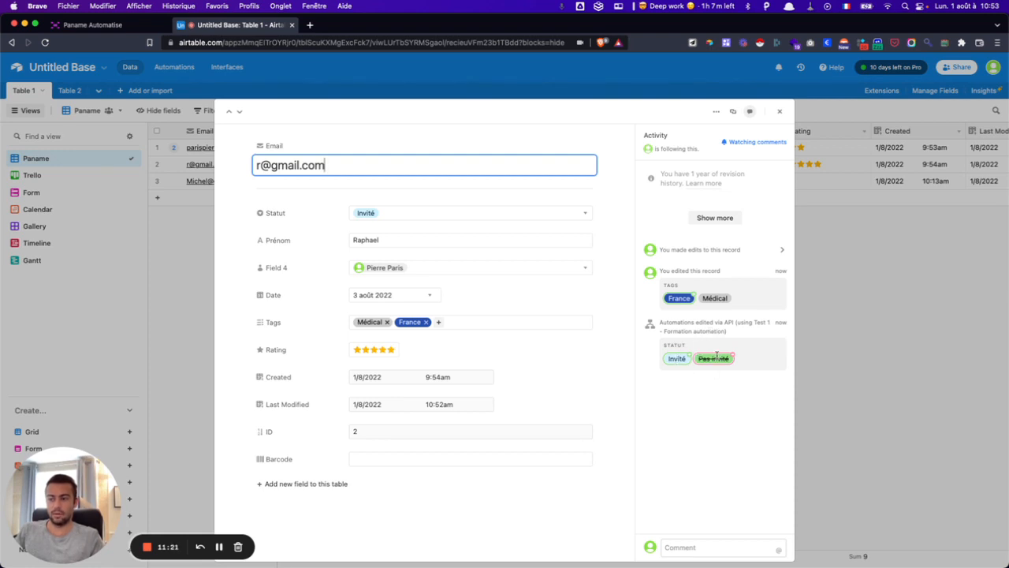
click(781, 113)
click(722, 187)
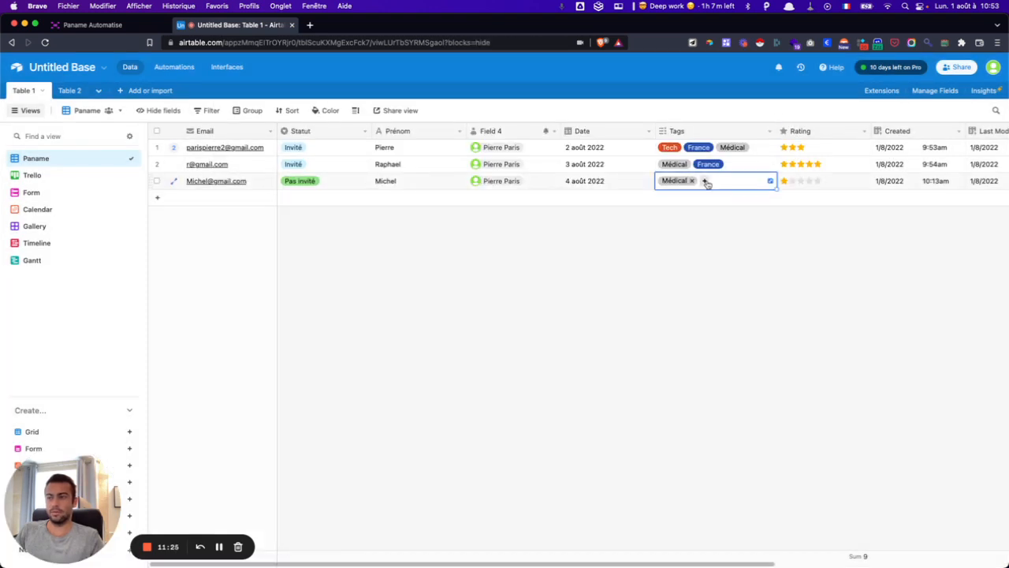
- Tag the third record with France, then return to the Automations page
click(704, 181)
click(696, 234)
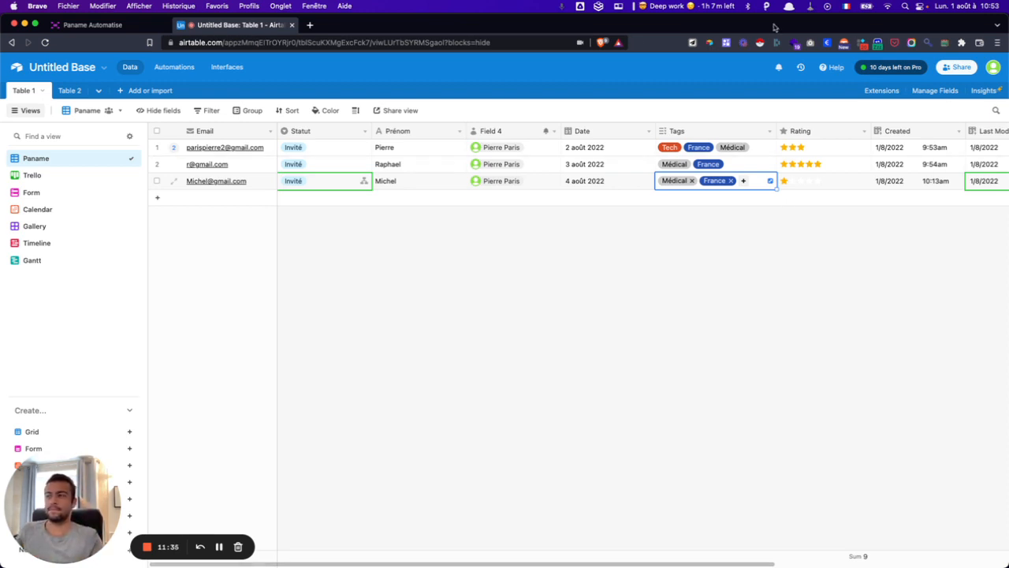
click(173, 67)
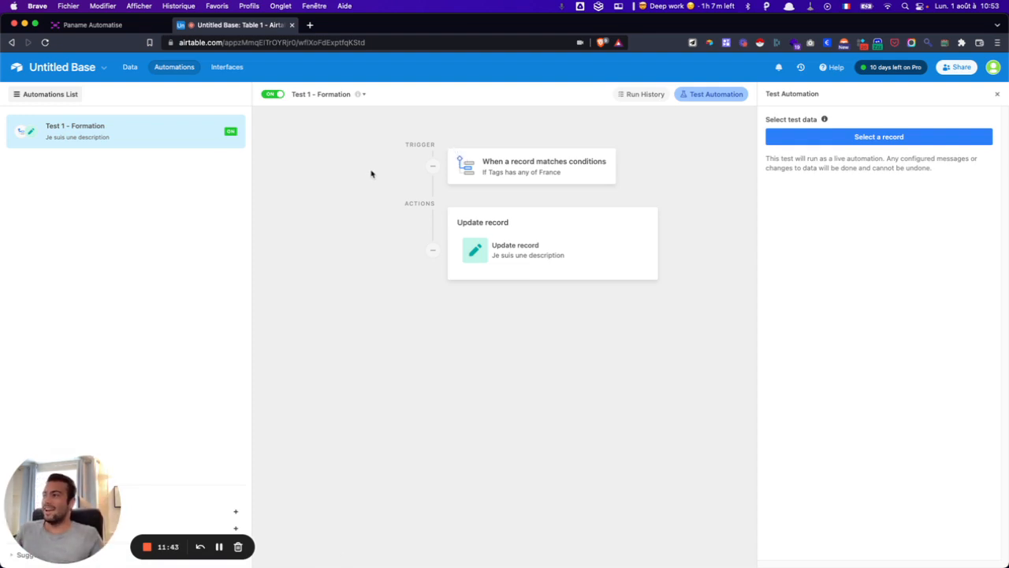
- Review the latest 'Test 1 - Formation' run's trigger and Update record details in Run History
click(645, 94)
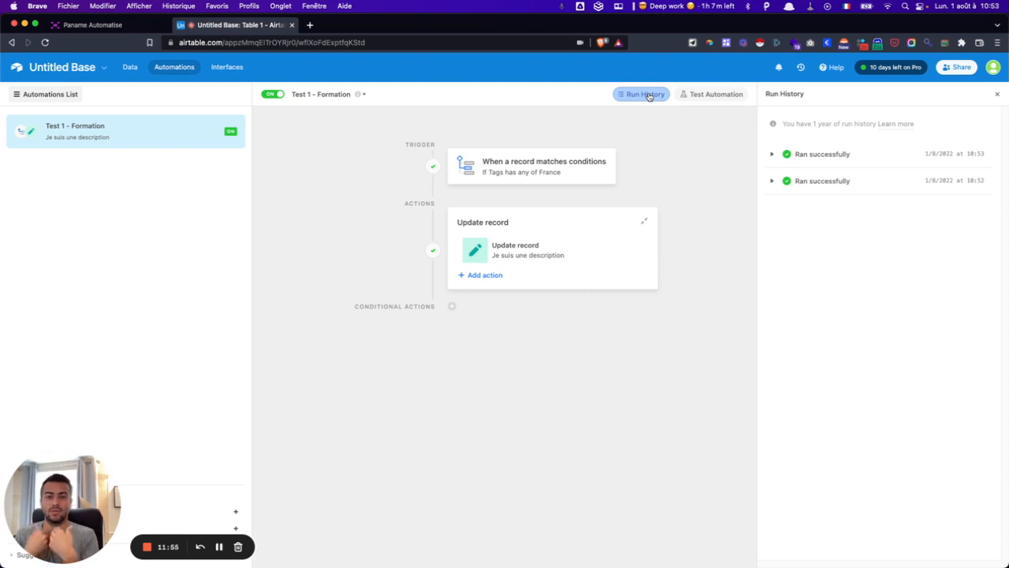
click(772, 154)
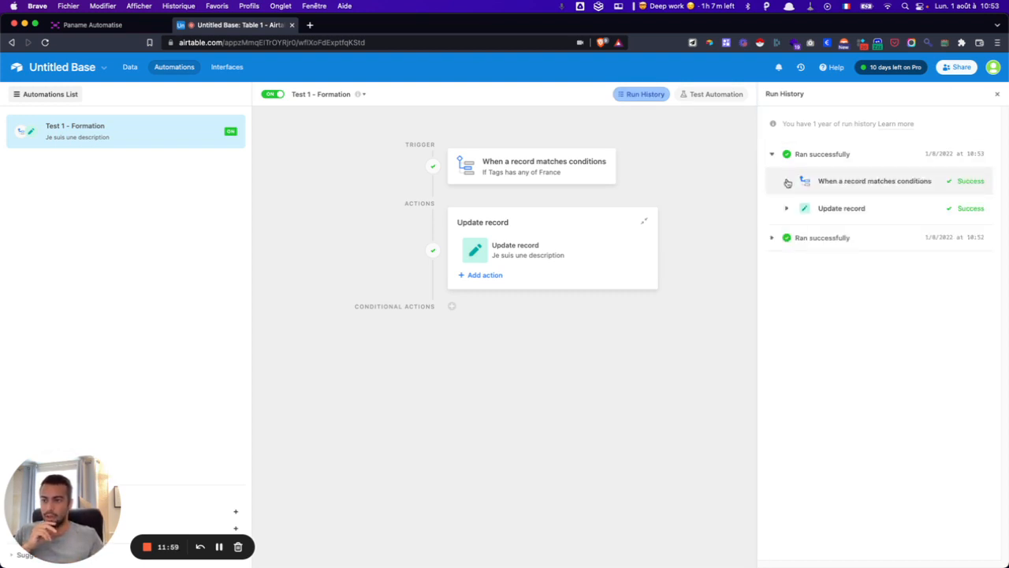
click(787, 182)
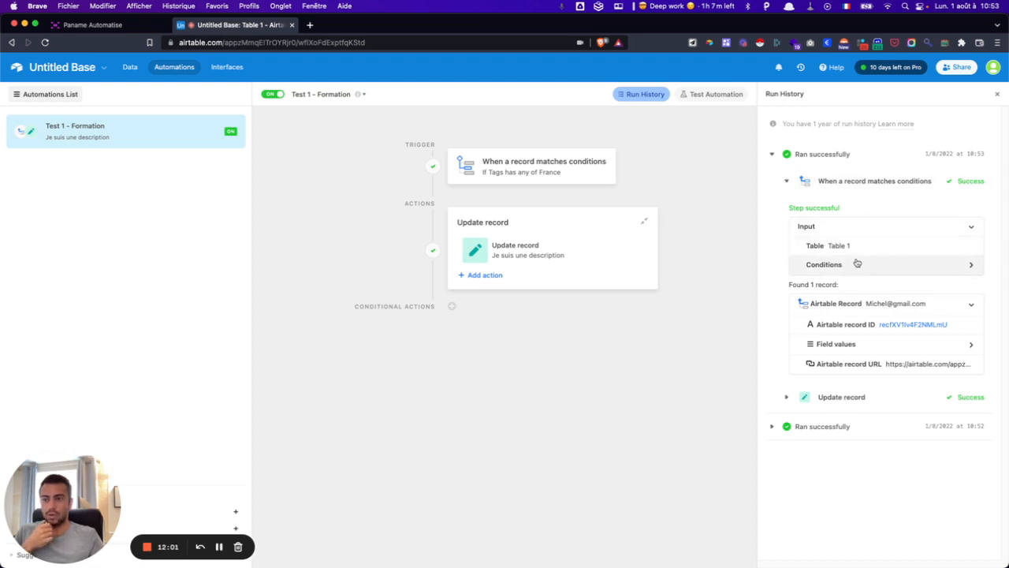
click(787, 398)
scroll(792, 404, down, 3)
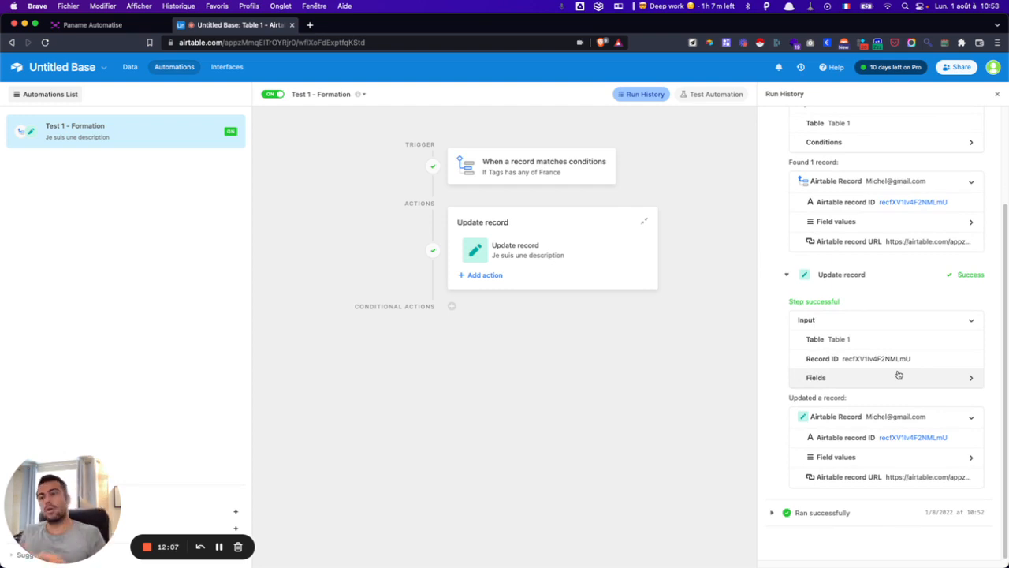
scroll(838, 247, up, 3)
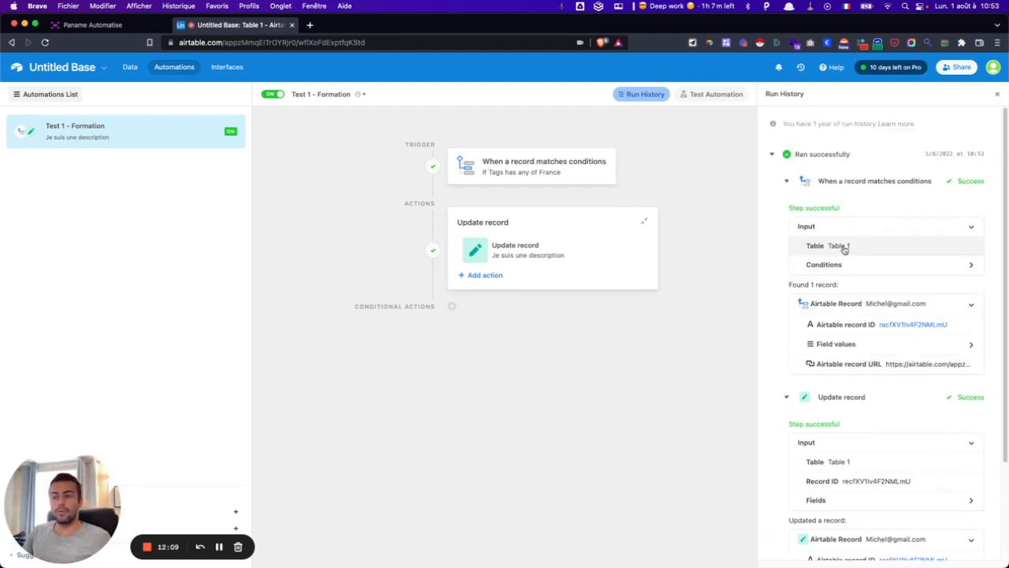
click(787, 180)
click(786, 208)
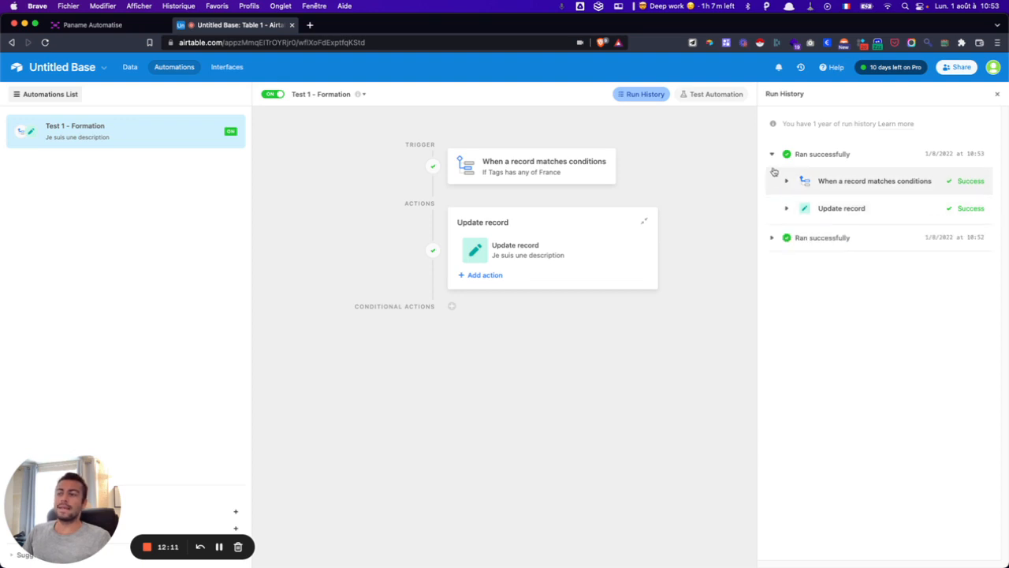
click(771, 156)
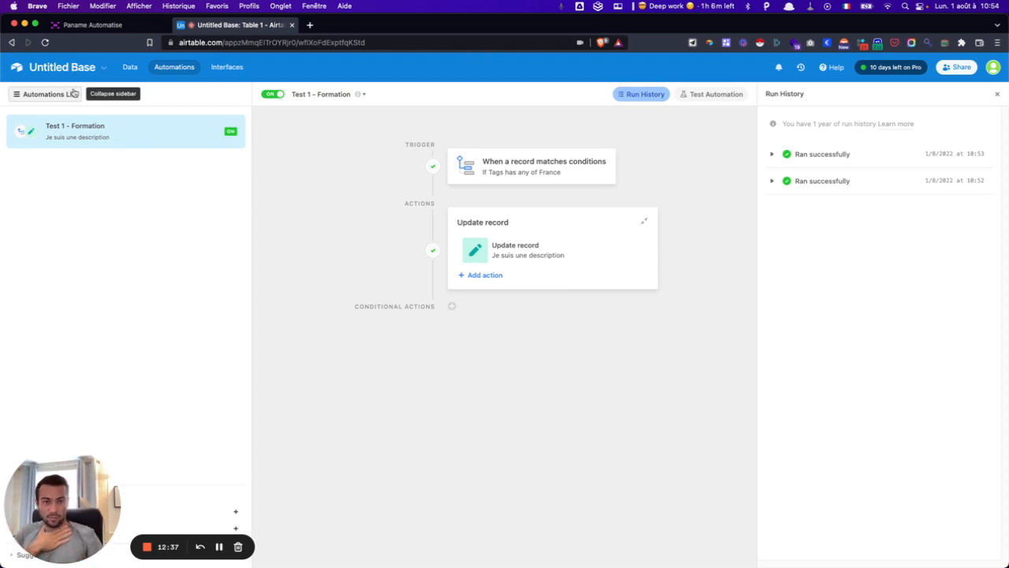
click(148, 548)
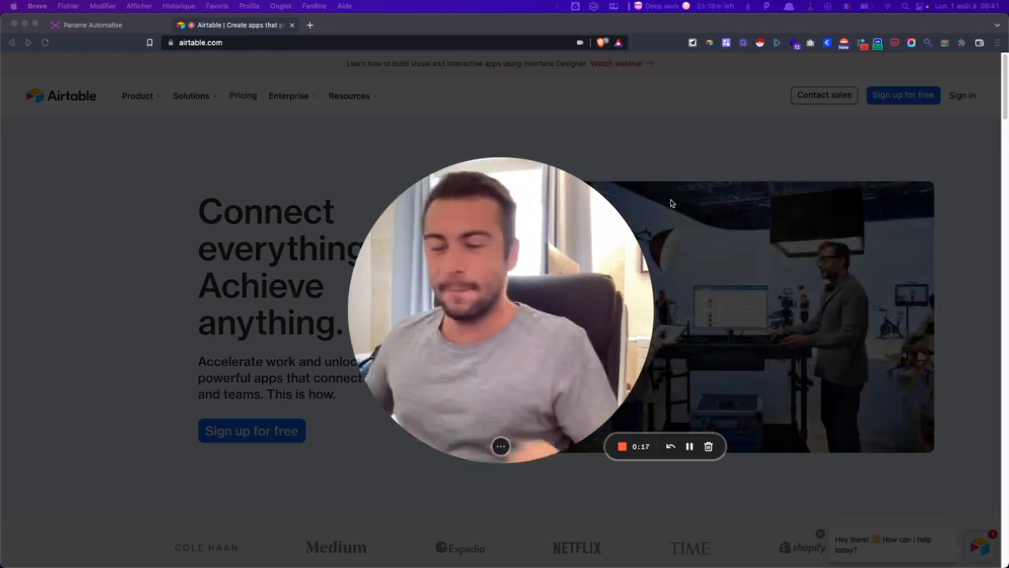
- Bring up airtable.com's homepage headlined 'Connect everything. Achieve anything.'
click(501, 447)
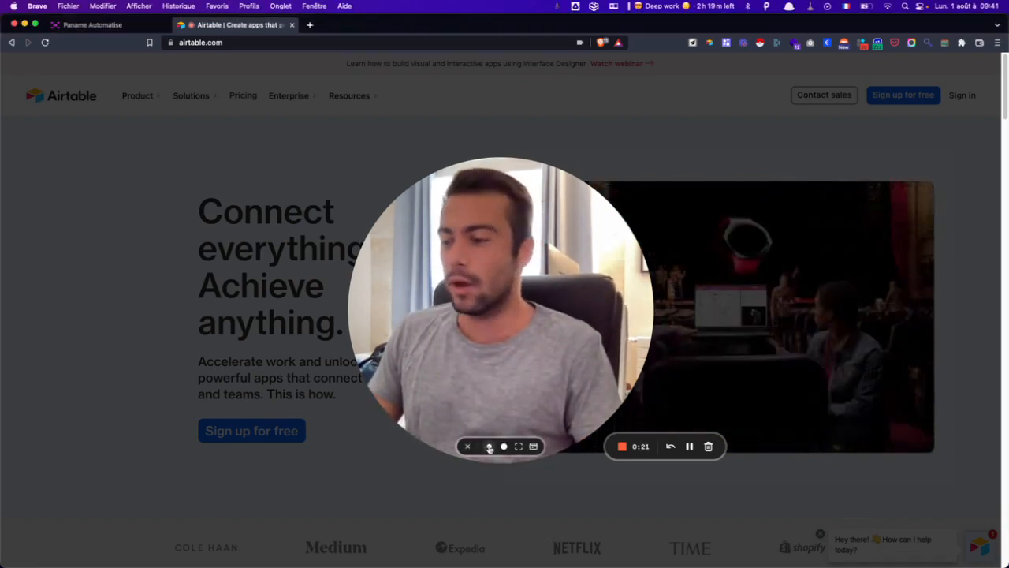
click(490, 447)
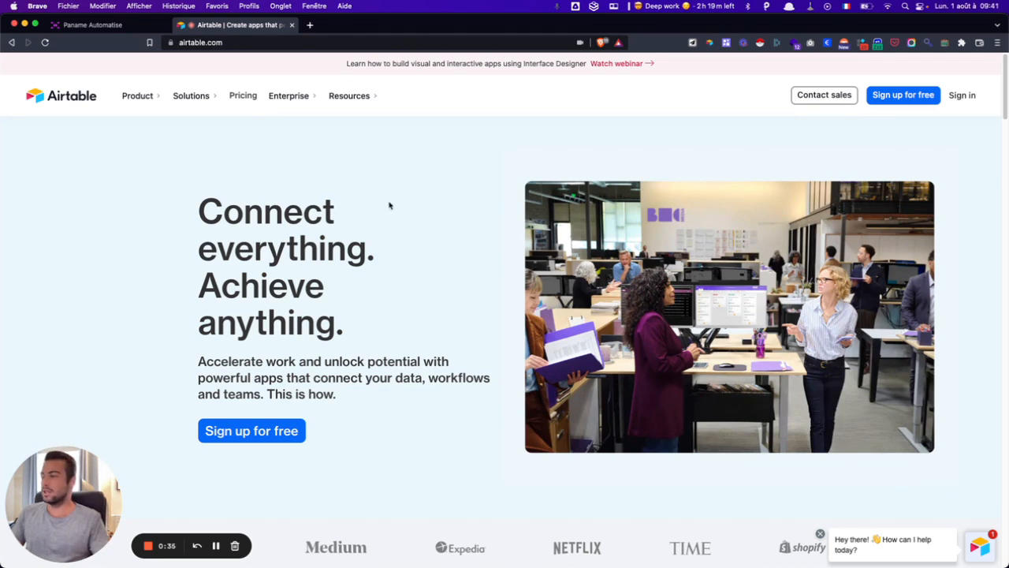
- Dismiss the chat greeting and preview the Gain perspective and Use templates demo examples
scroll(261, 191, down, 5)
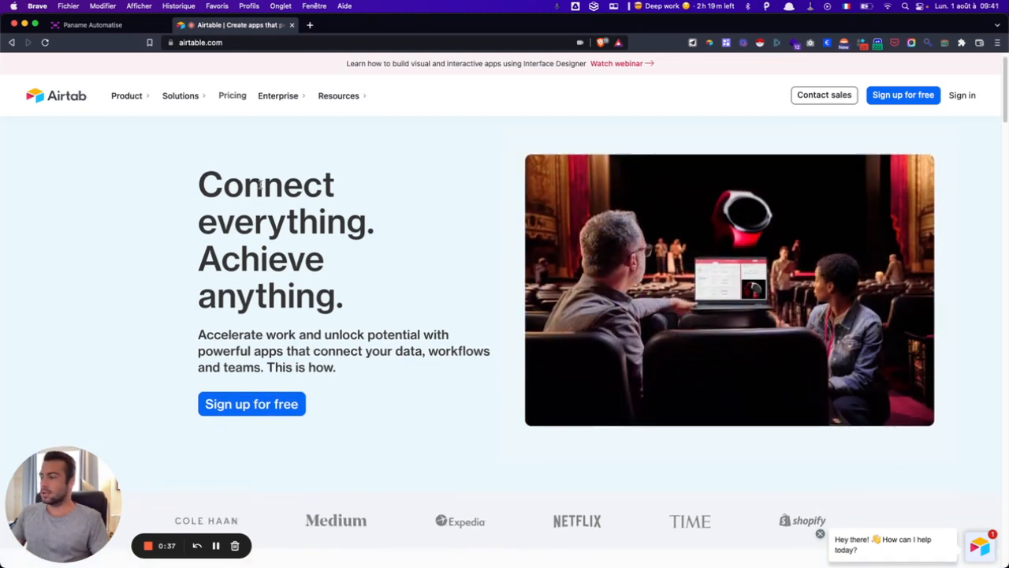
scroll(315, 237, down, 3)
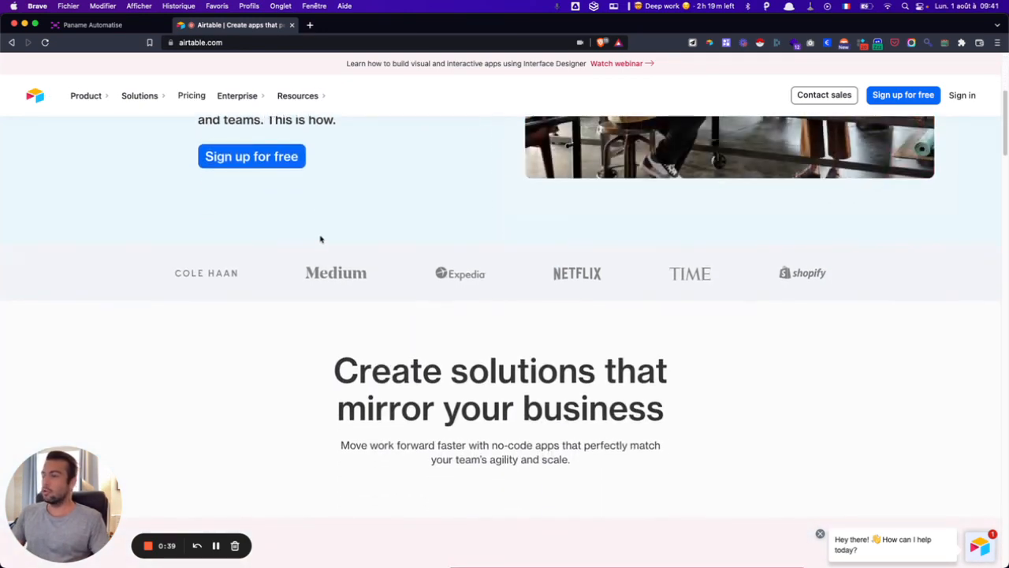
click(820, 534)
scroll(471, 321, down, 10)
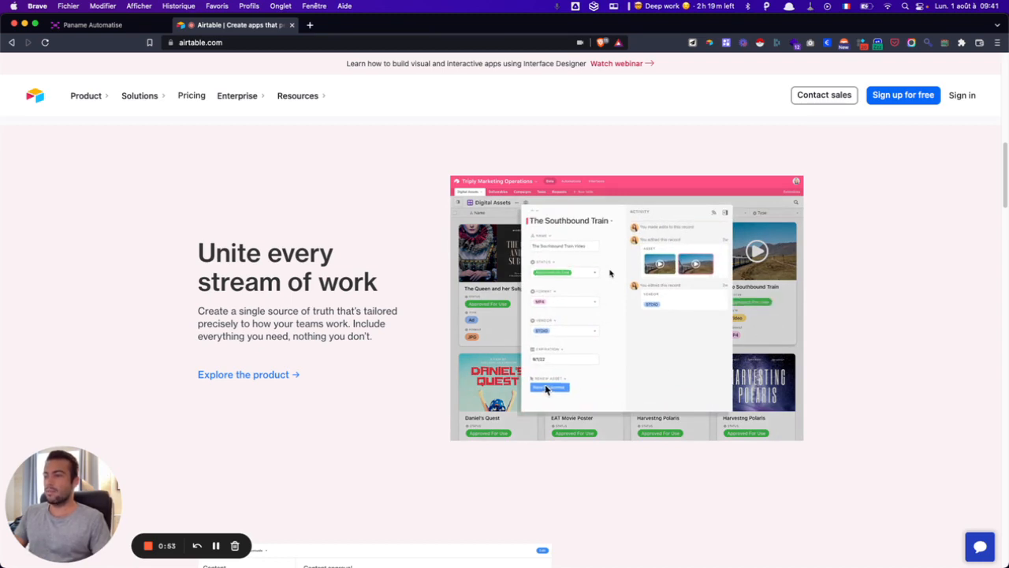
scroll(609, 273, down, 1)
scroll(610, 273, down, 10)
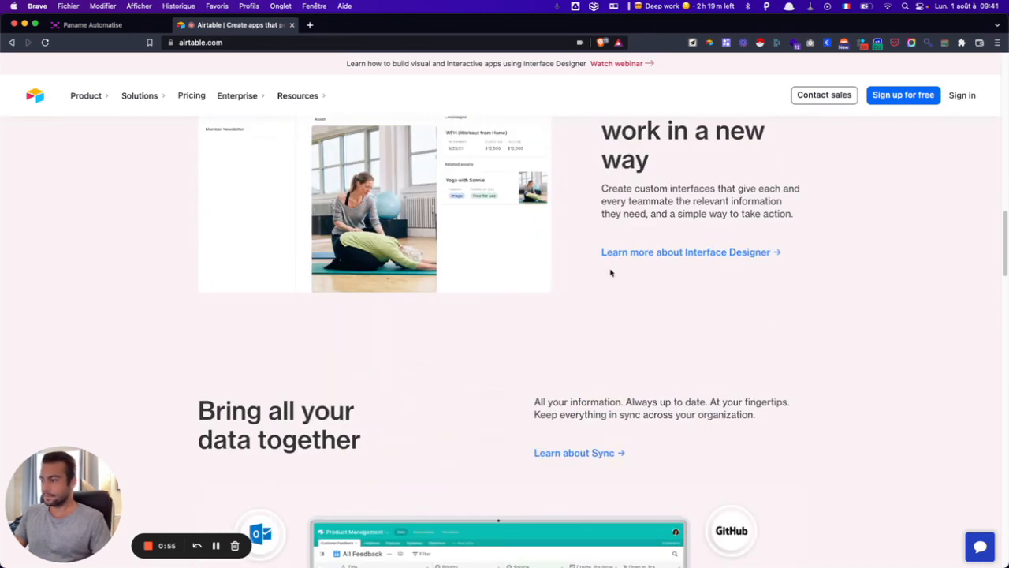
scroll(610, 273, up, 3)
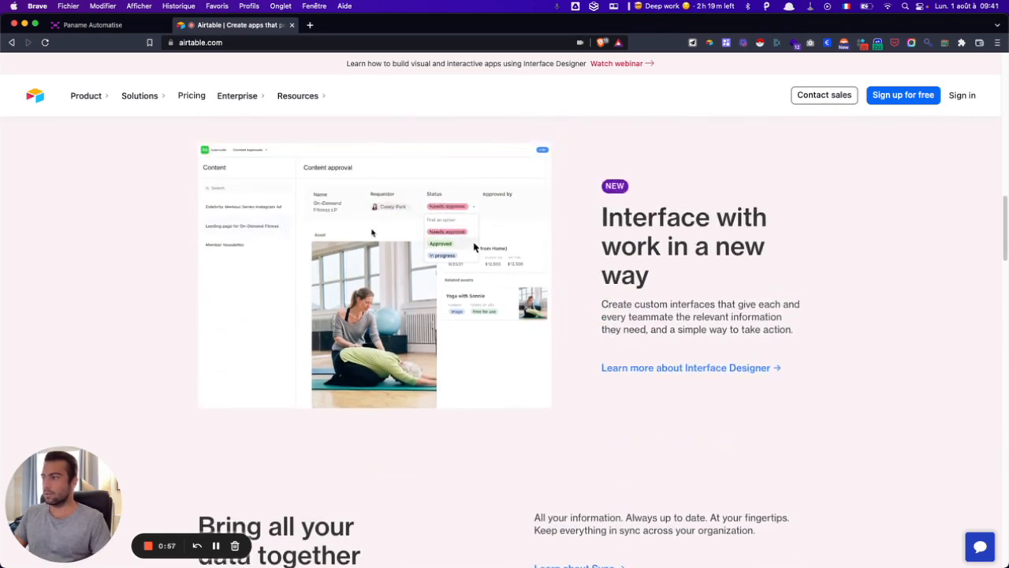
scroll(372, 231, down, 1)
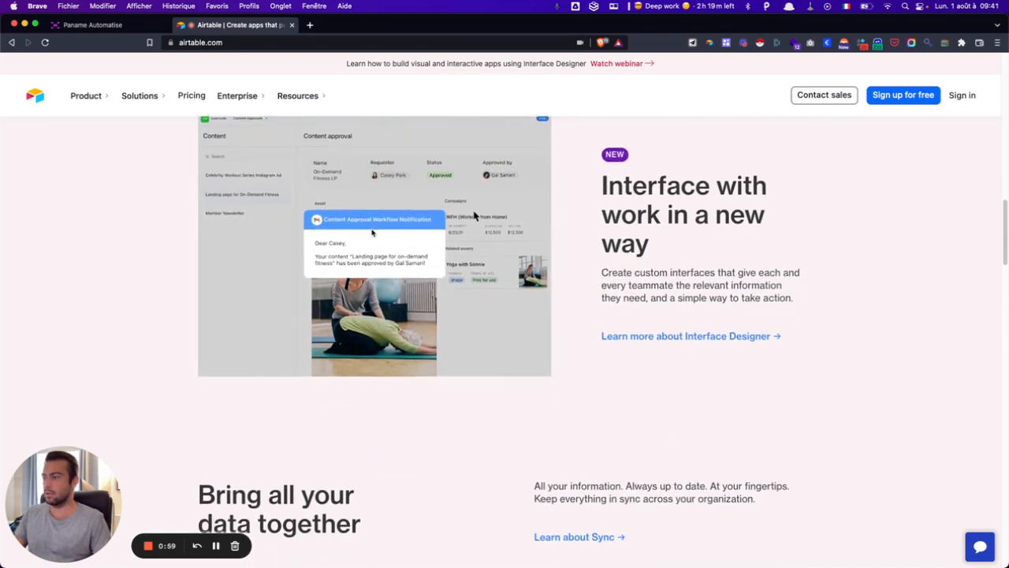
scroll(372, 231, down, 6)
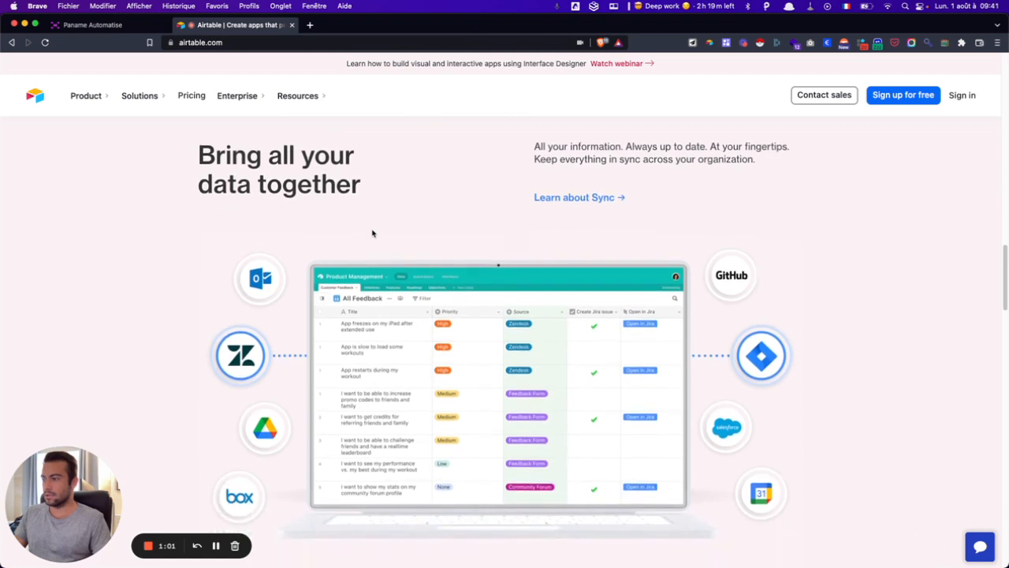
scroll(372, 232, down, 2)
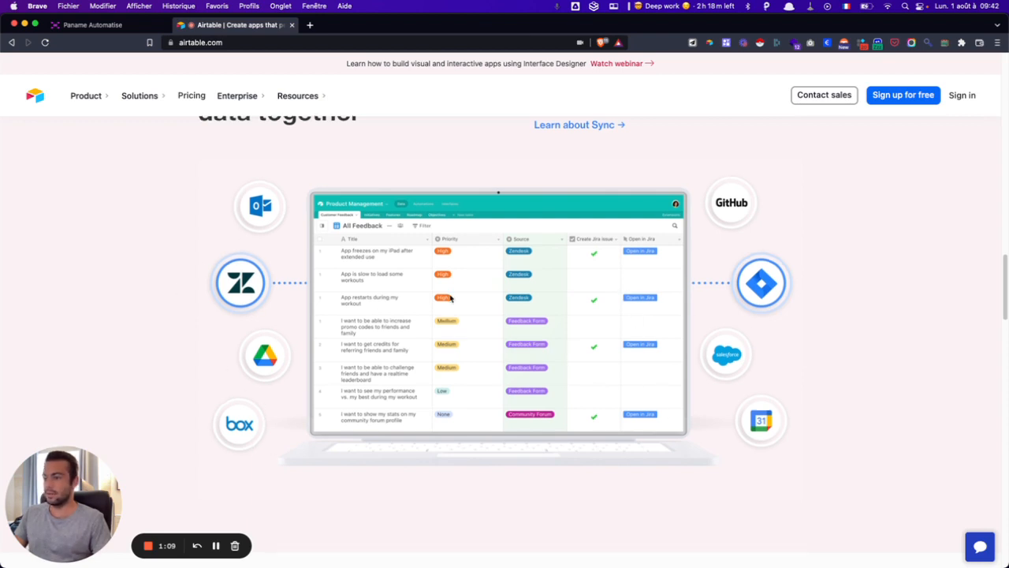
scroll(449, 299, down, 5)
scroll(450, 298, down, 3)
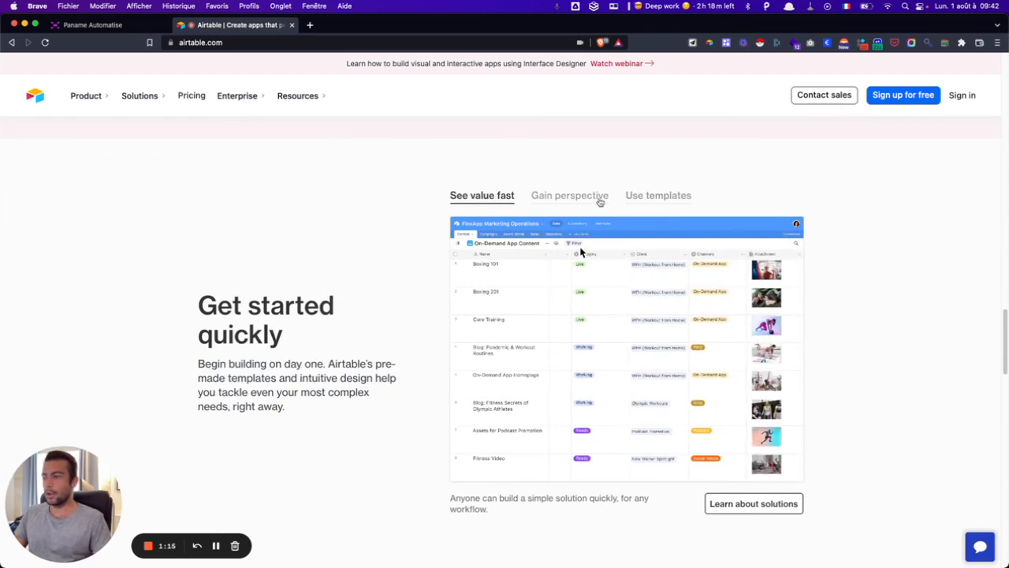
click(550, 198)
click(656, 197)
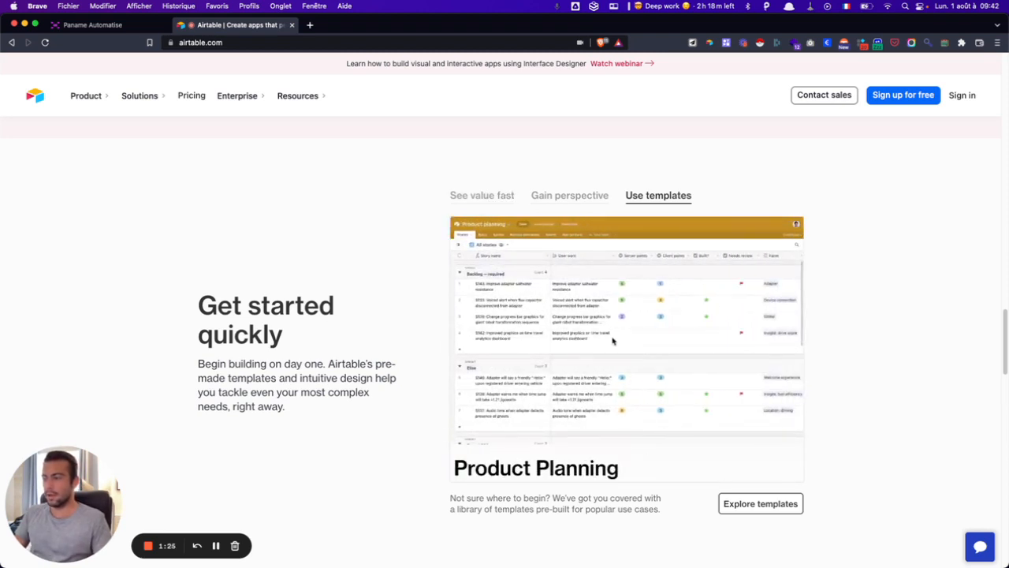
- Preview the Develop solutions and Get expert support examples further down the homepage
scroll(608, 341, down, 5)
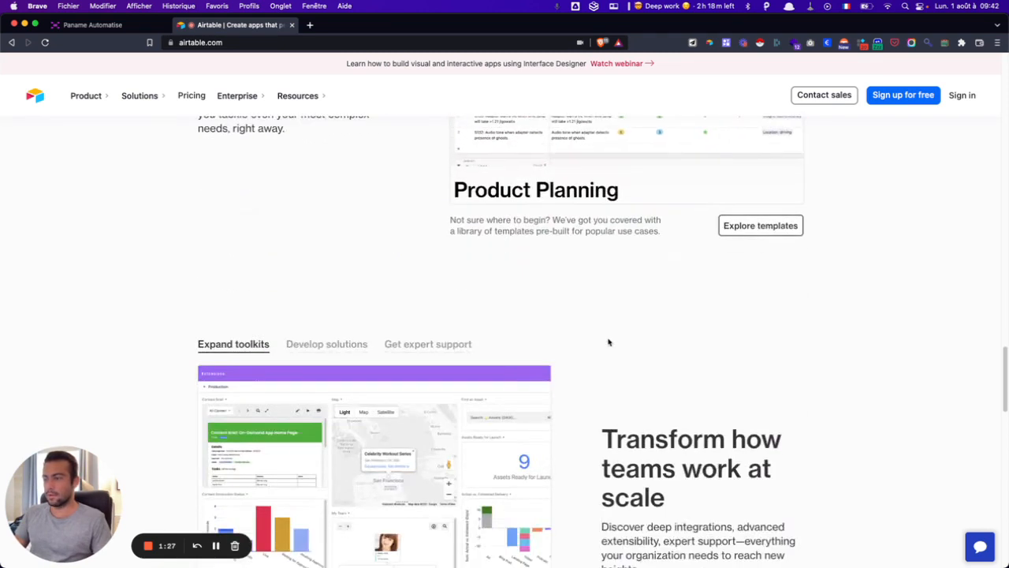
scroll(608, 339, down, 1)
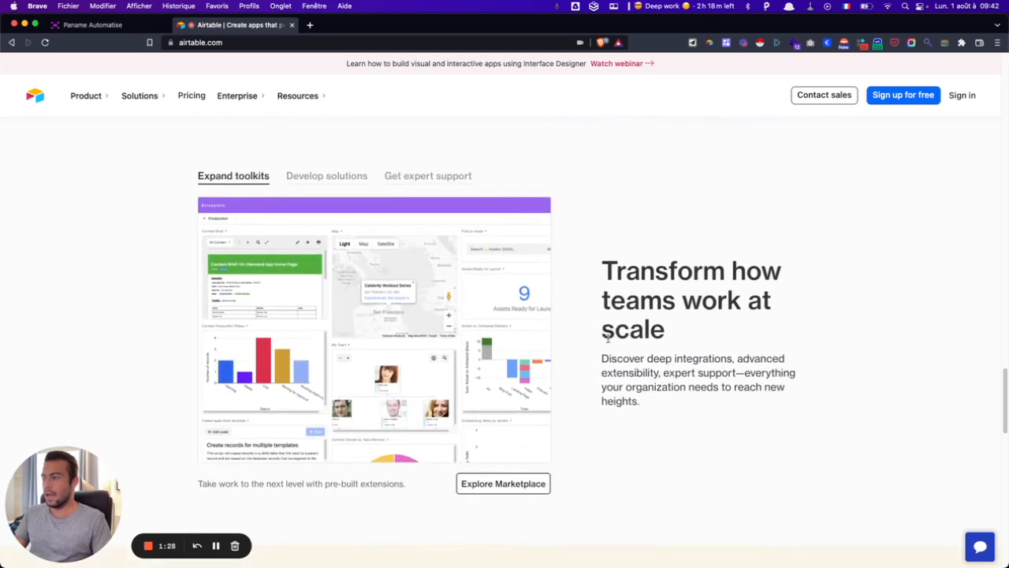
click(334, 184)
click(463, 178)
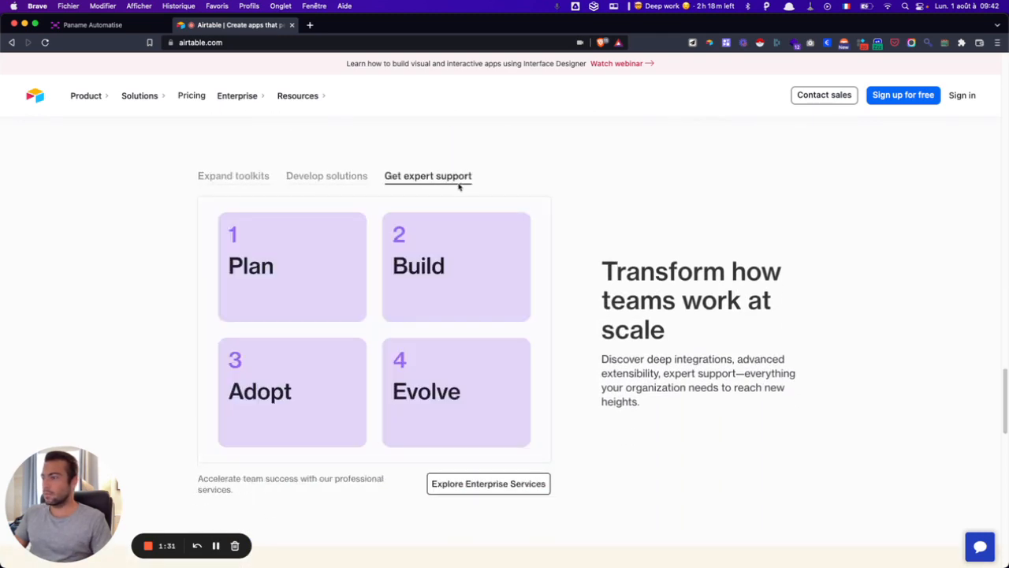
scroll(592, 271, down, 8)
scroll(591, 271, down, 6)
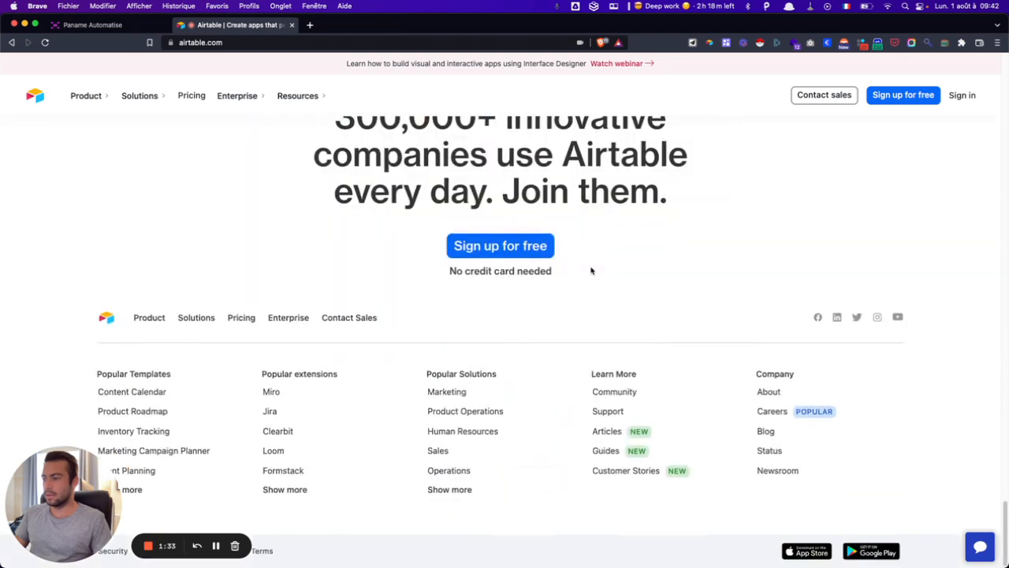
scroll(591, 271, up, 20)
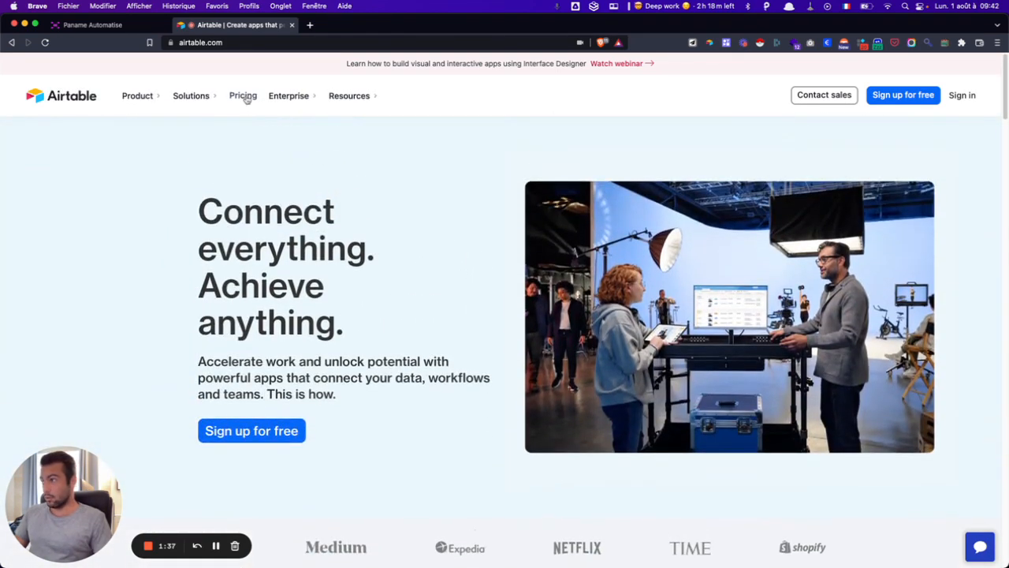
- Open Pricing and review the plan comparison's Bases and Records per base limits
click(243, 96)
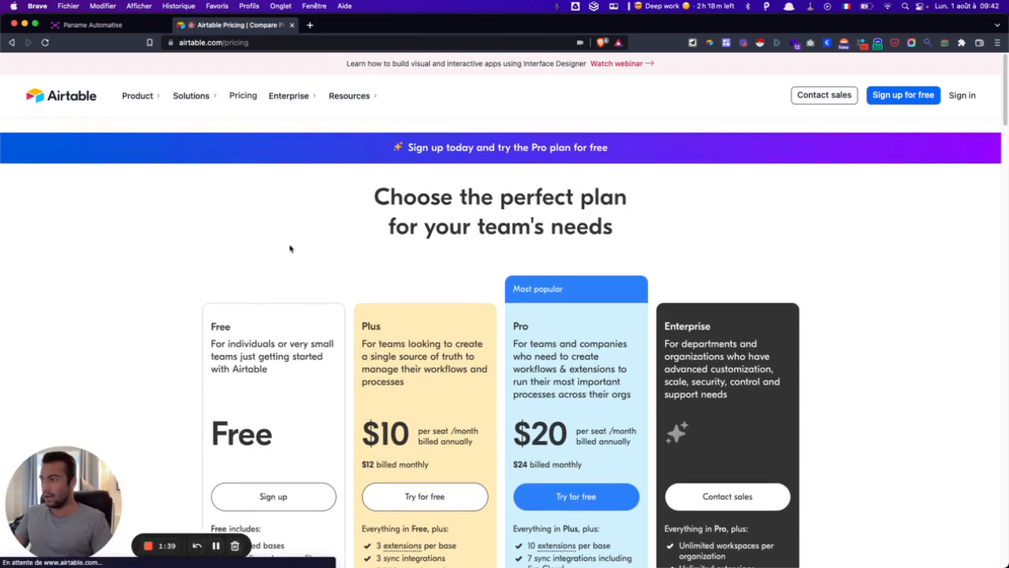
scroll(318, 325, down, 3)
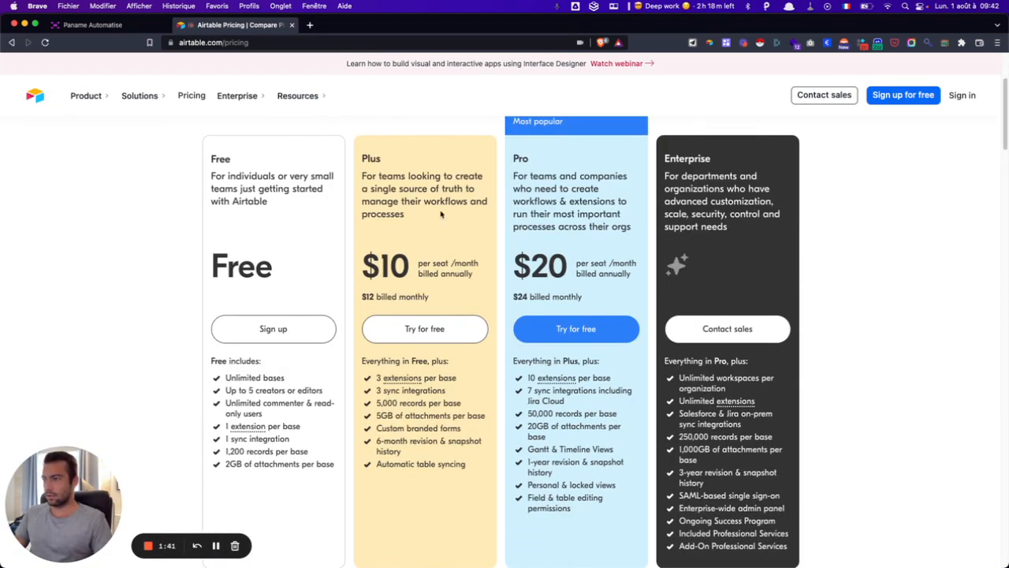
scroll(558, 179, down, 1)
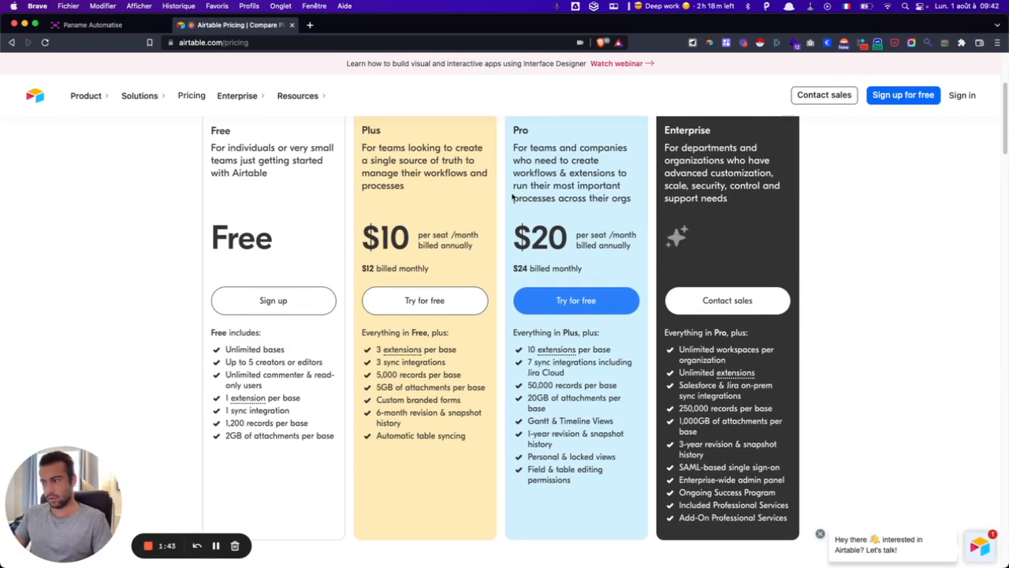
scroll(512, 197, down, 5)
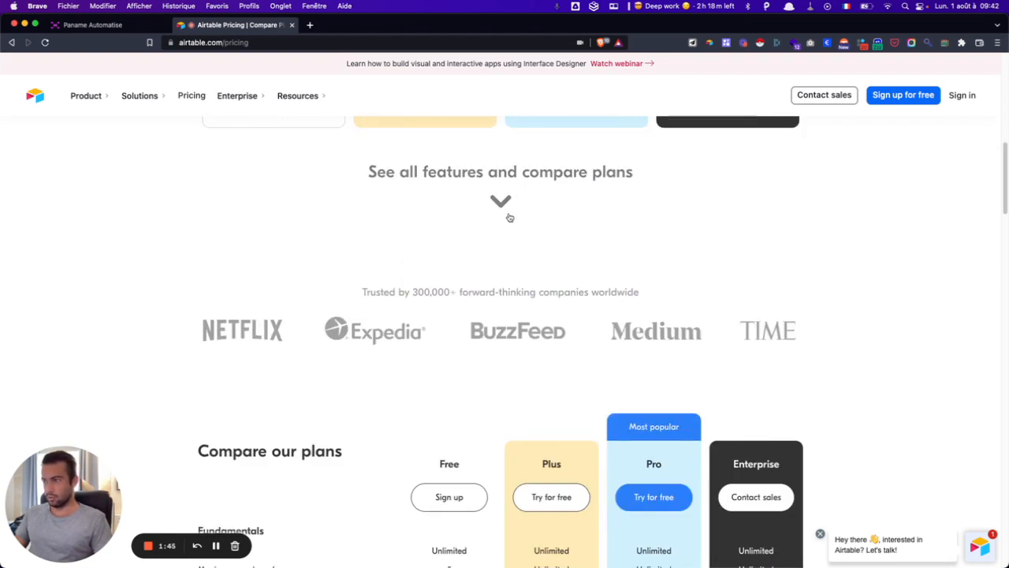
scroll(509, 217, down, 2)
scroll(509, 217, down, 2)
scroll(462, 241, down, 1)
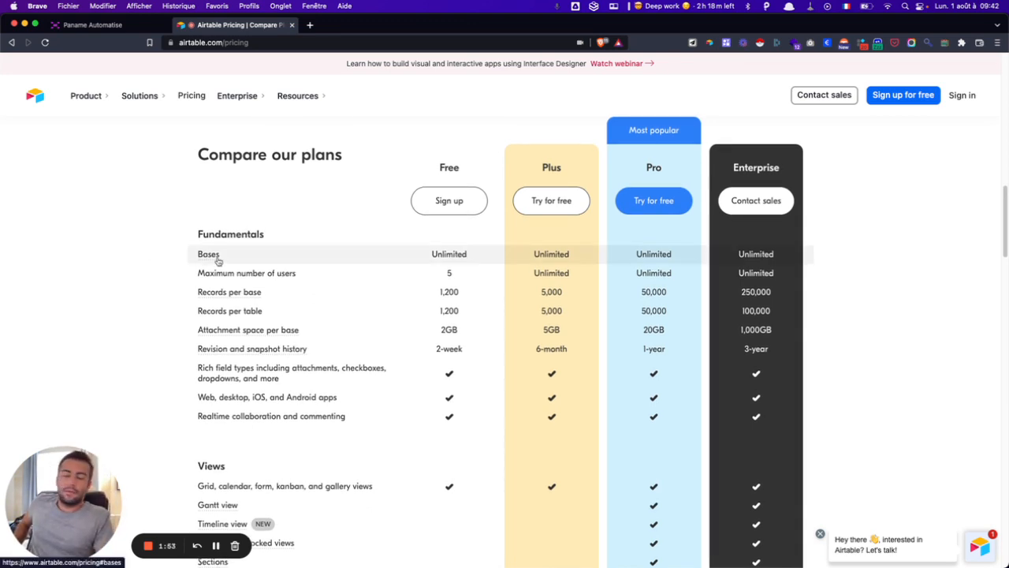
mouse_move(218, 261)
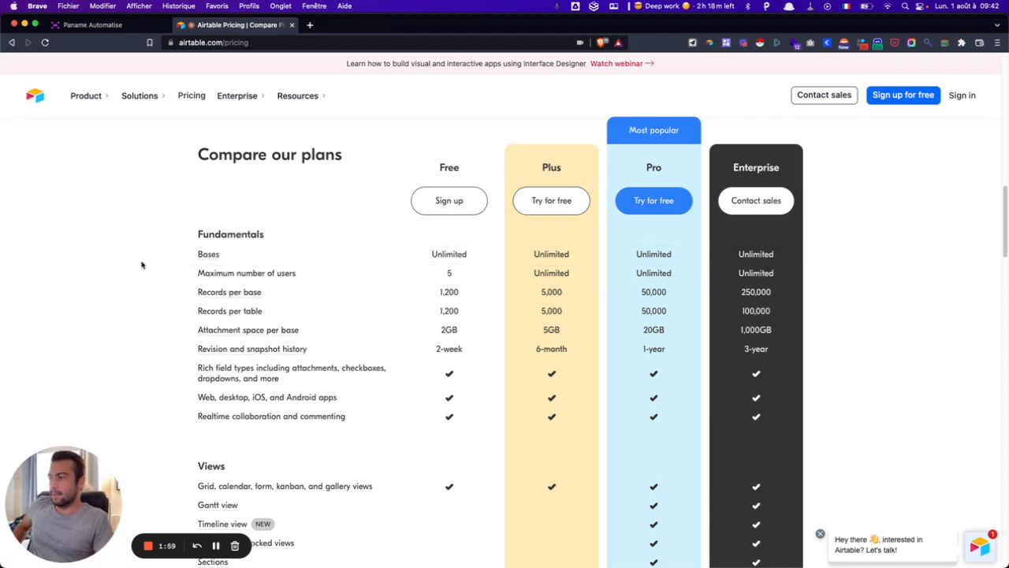
scroll(158, 263, down, 1)
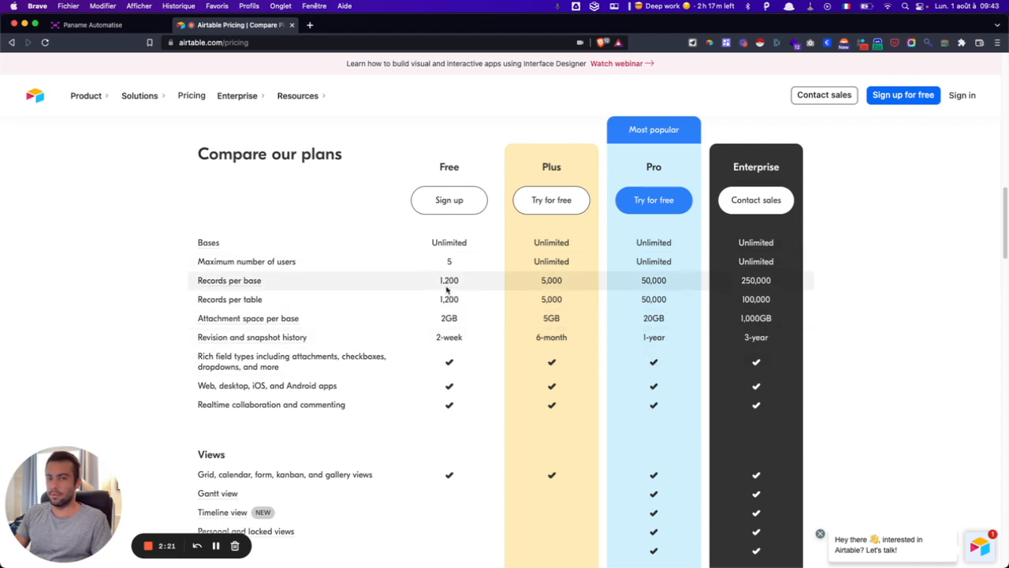
scroll(267, 280, down, 1)
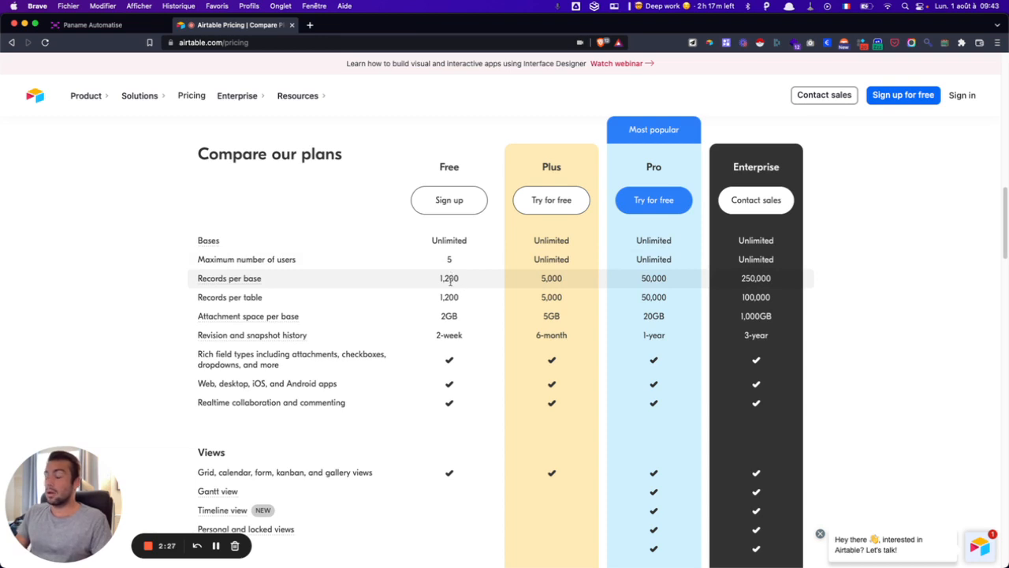
mouse_move(240, 282)
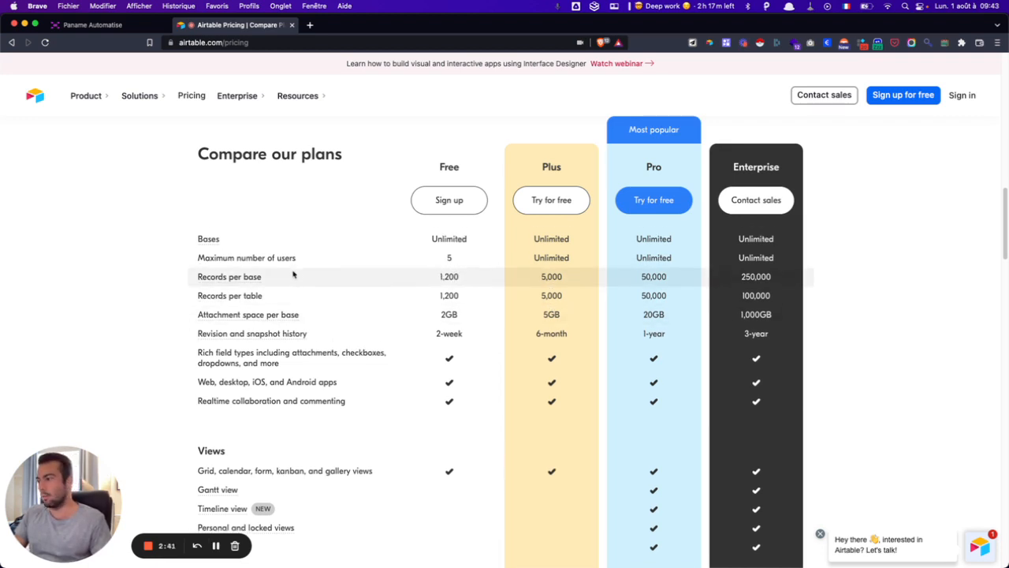
scroll(379, 273, down, 2)
scroll(342, 271, down, 1)
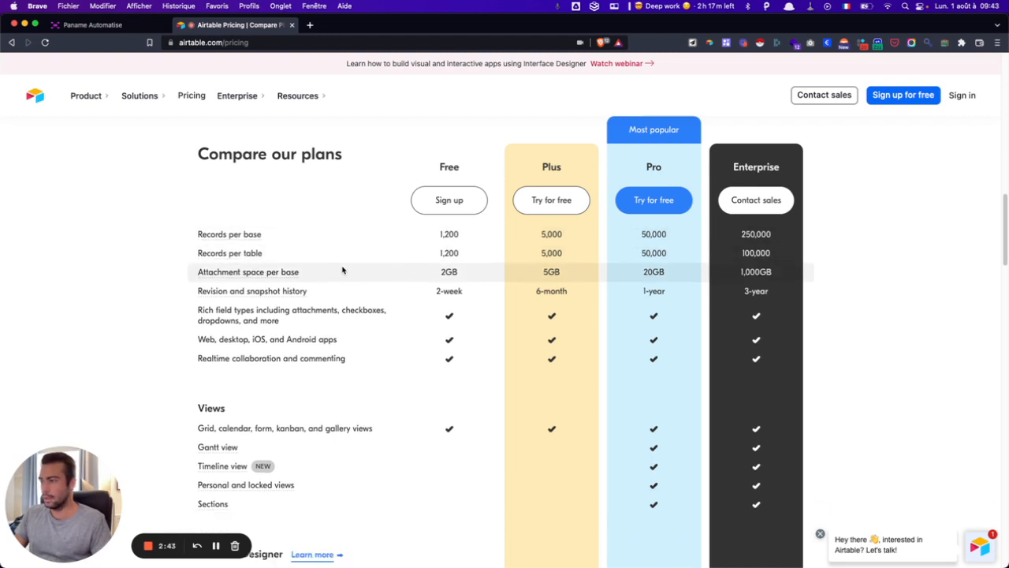
scroll(342, 271, down, 2)
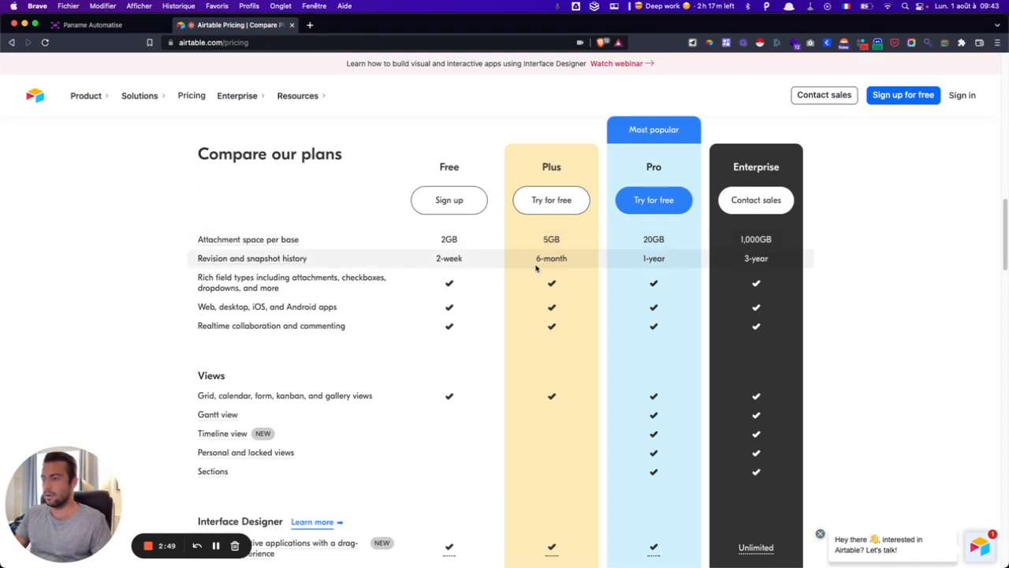
scroll(390, 261, down, 2)
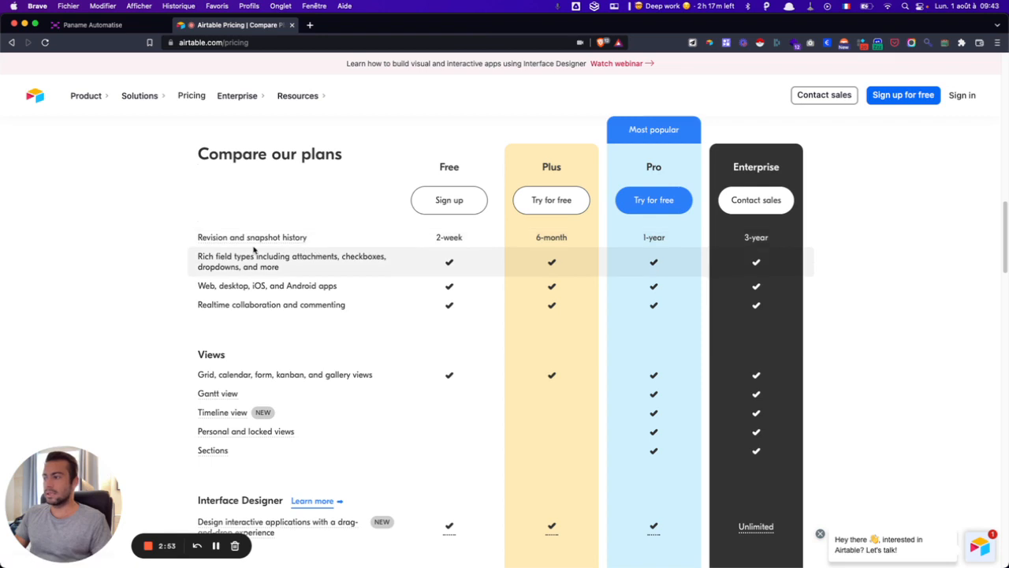
scroll(389, 268, down, 1)
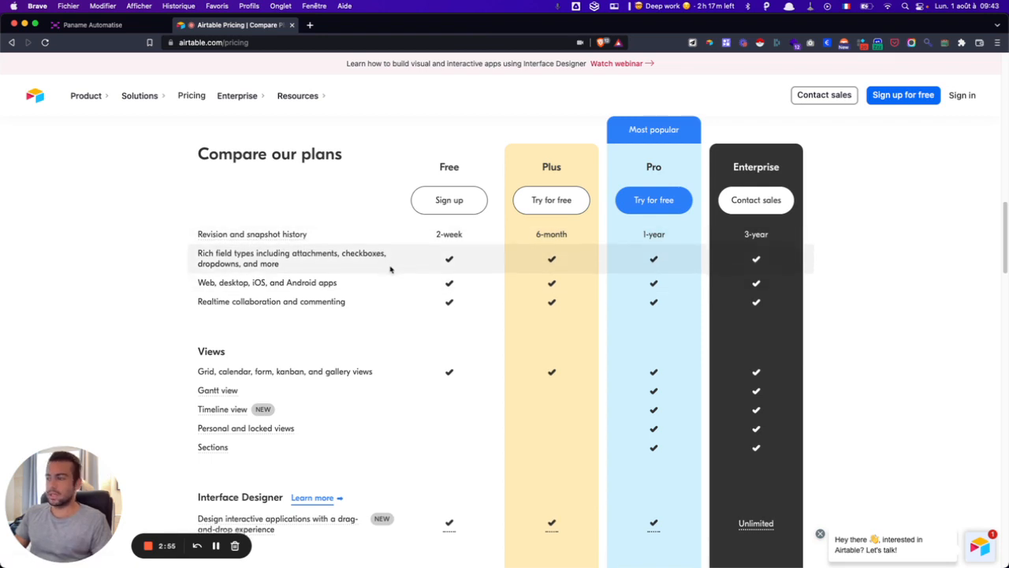
scroll(390, 270, down, 5)
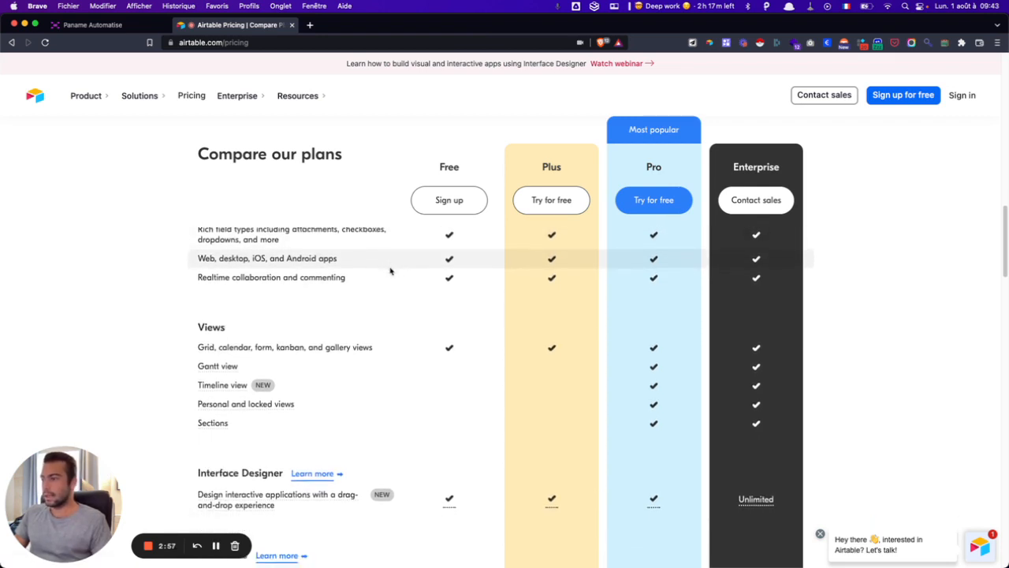
scroll(389, 270, up, 3)
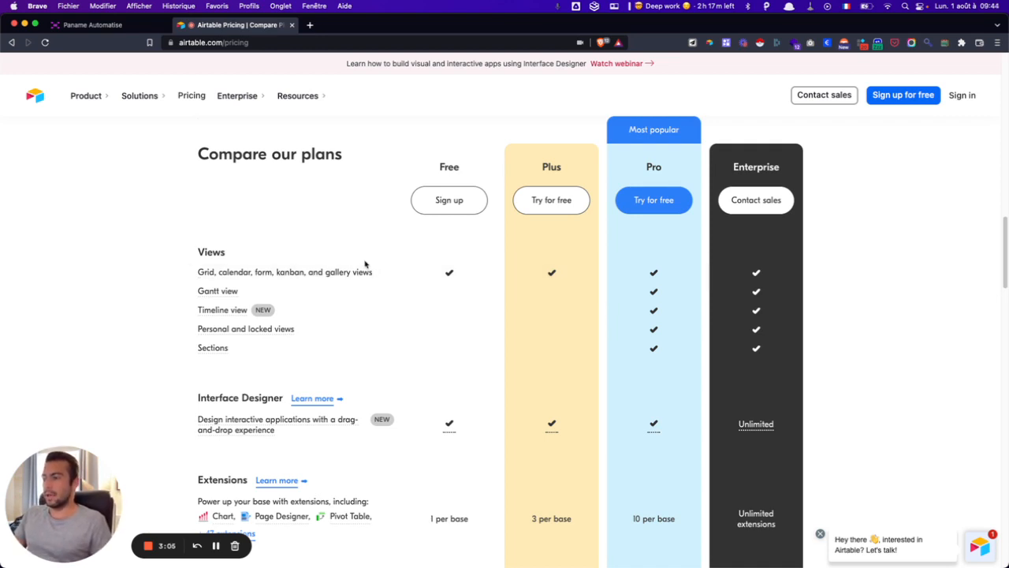
scroll(368, 270, down, 1)
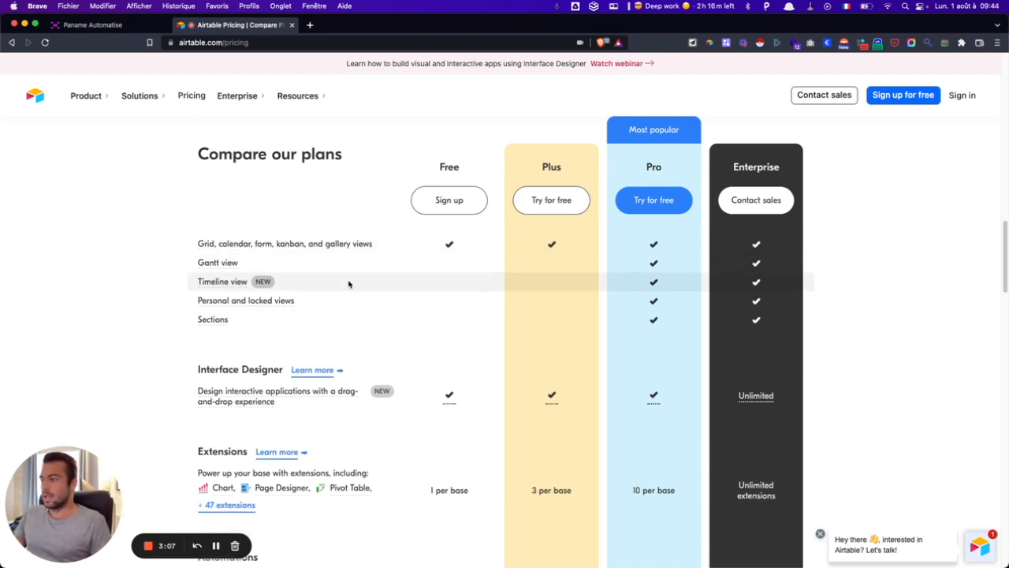
scroll(355, 298, down, 6)
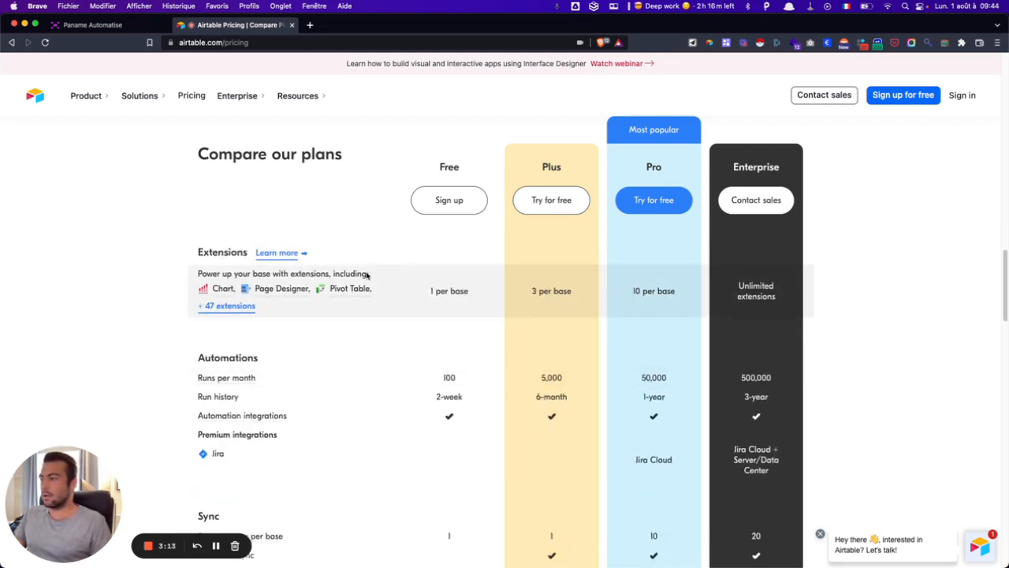
scroll(343, 268, down, 3)
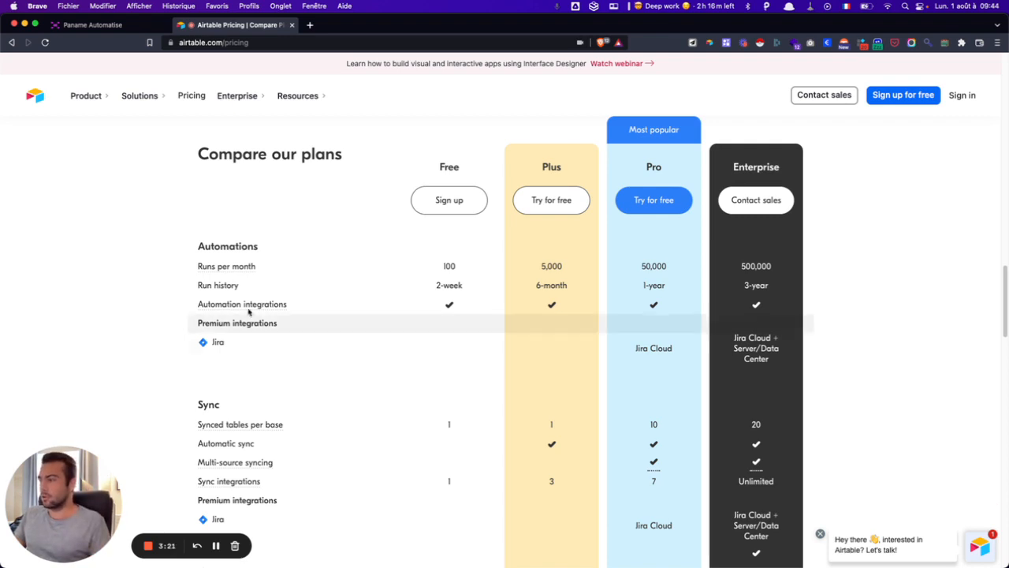
scroll(270, 332, down, 3)
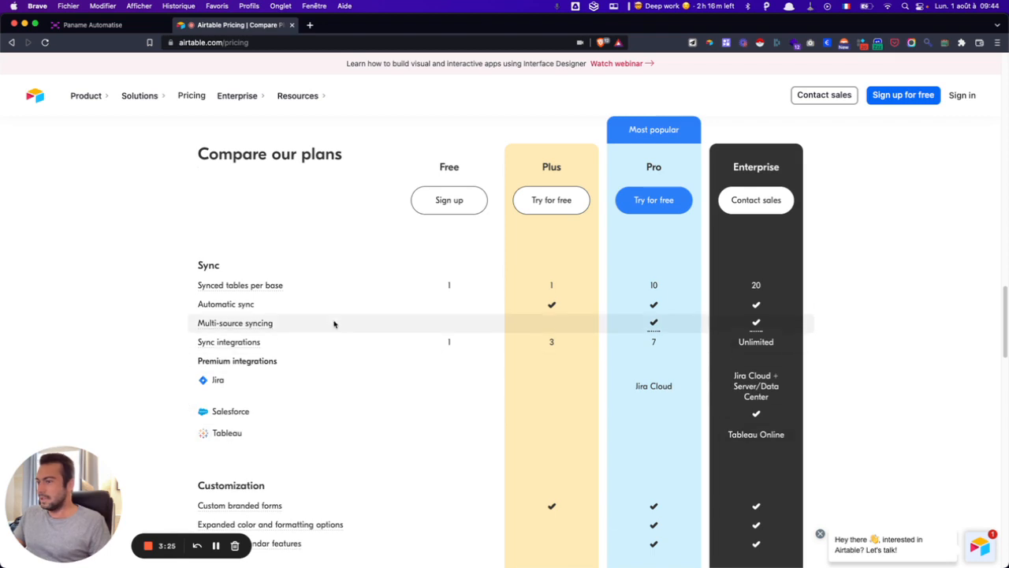
scroll(334, 323, down, 1)
scroll(335, 323, down, 5)
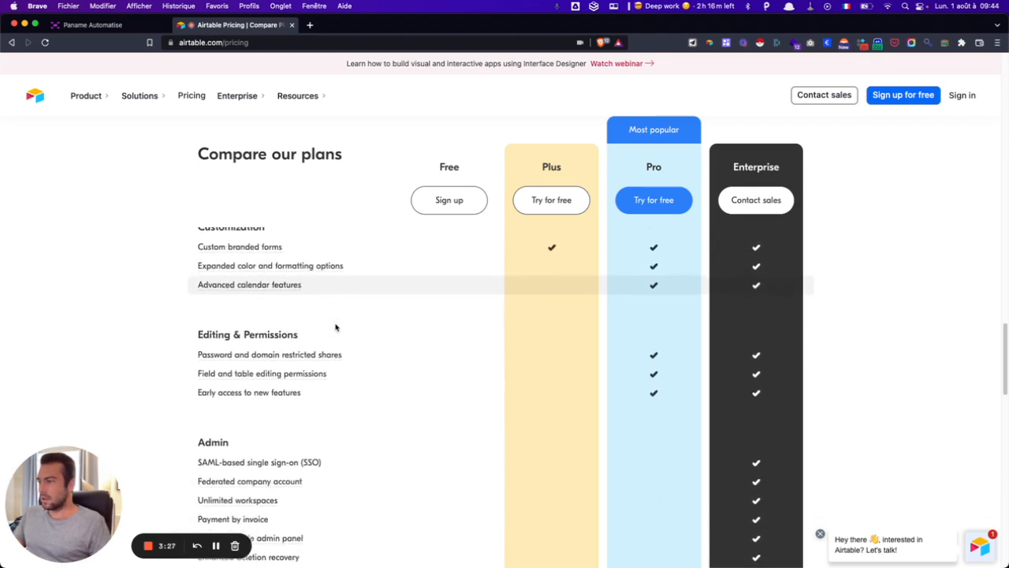
scroll(336, 327, down, 5)
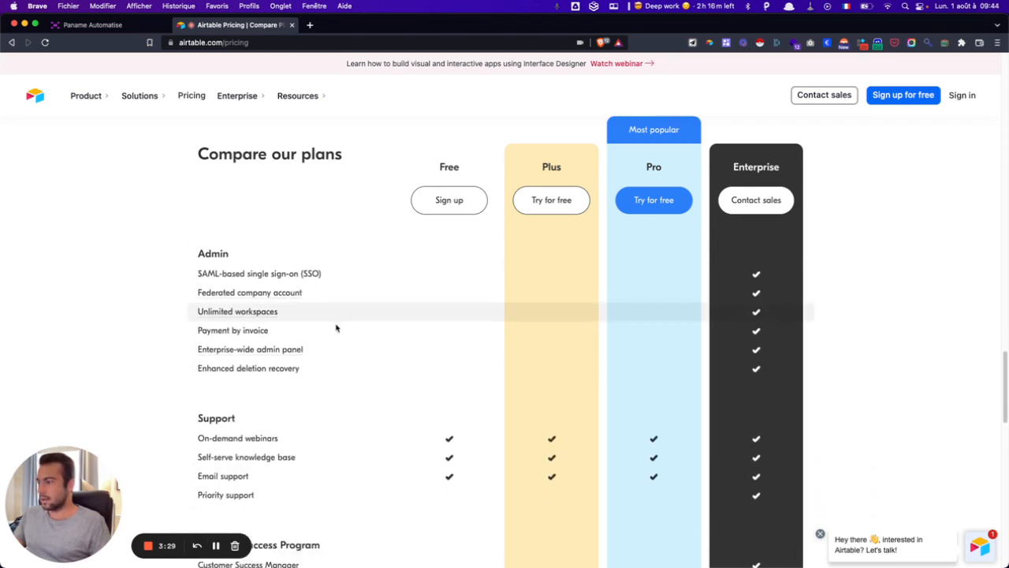
scroll(337, 328, down, 8)
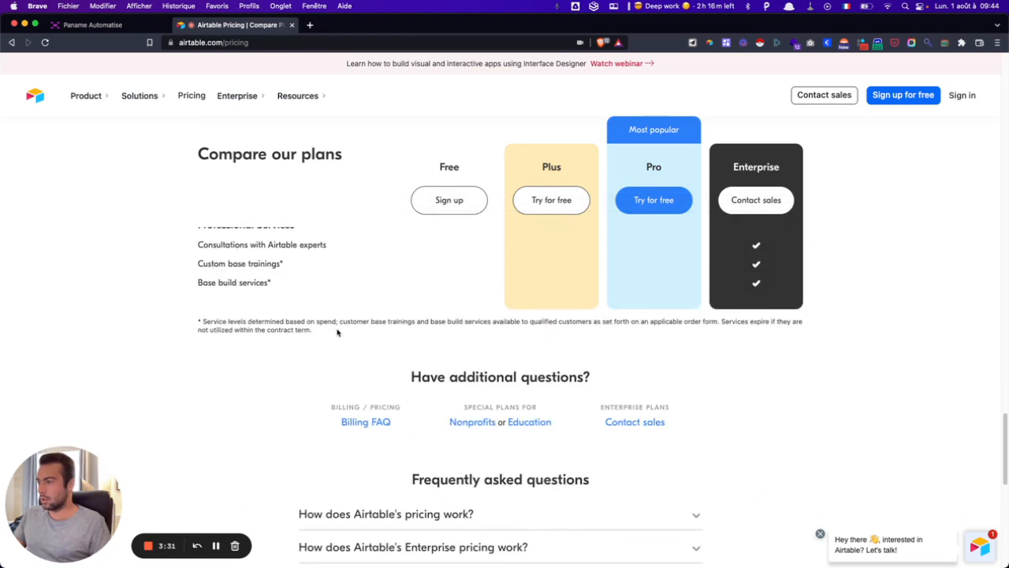
scroll(338, 327, up, 20)
scroll(339, 327, up, 5)
scroll(259, 262, down, 1)
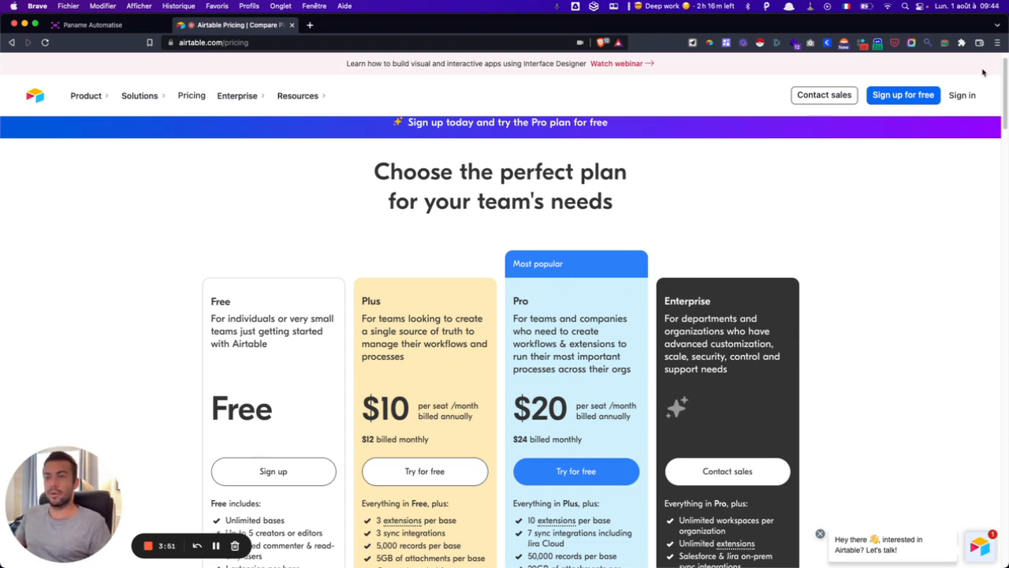
- Sign in to Airtable with Google, picking the account from the chooser
click(962, 96)
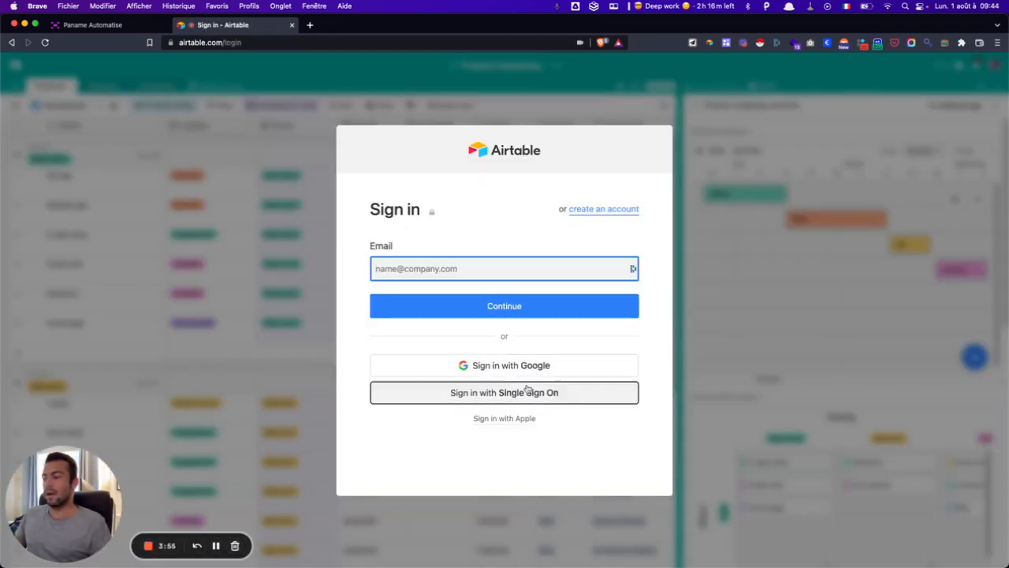
click(520, 370)
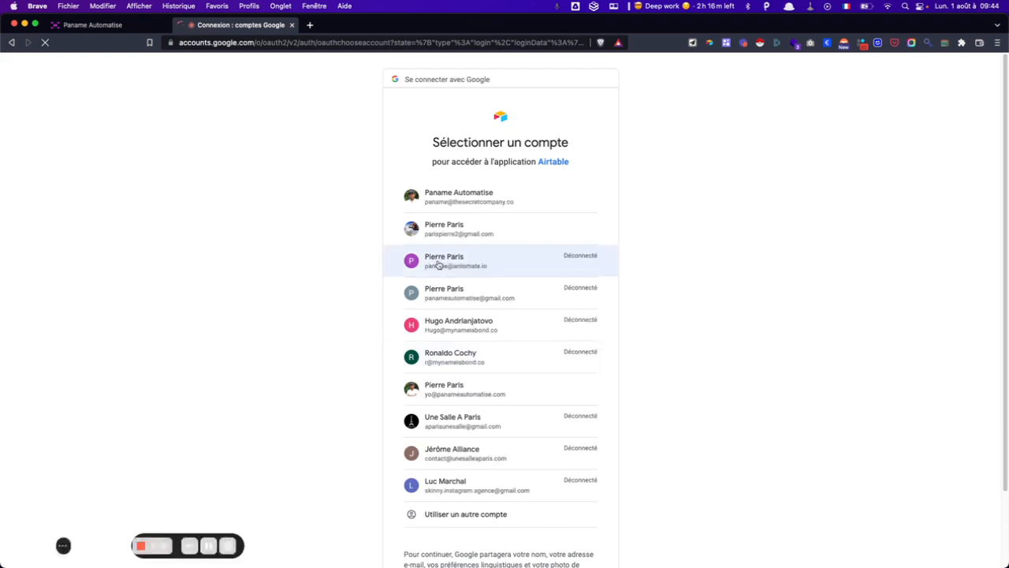
click(469, 396)
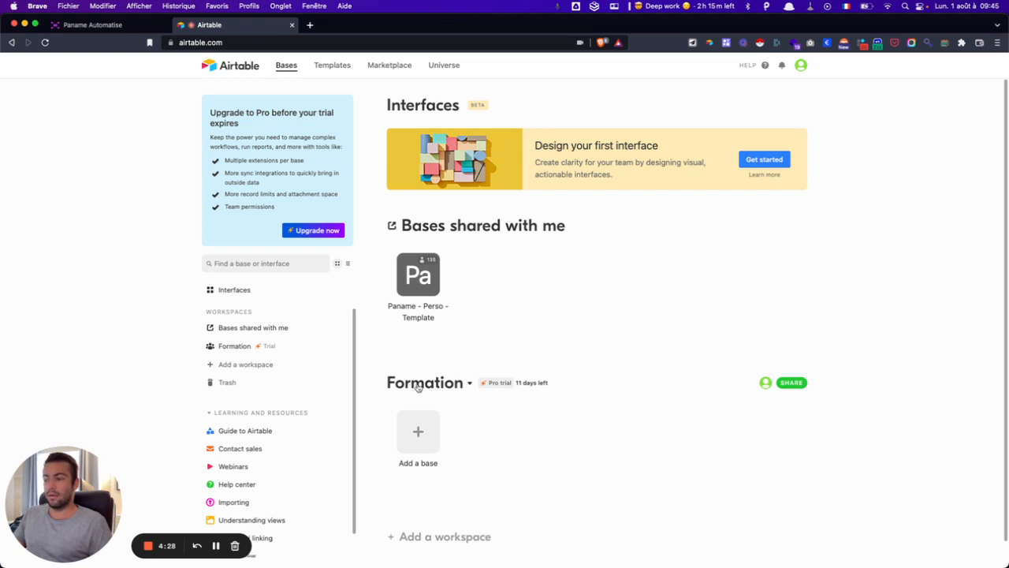
- Create a new workspace and name it 'Test'
click(228, 364)
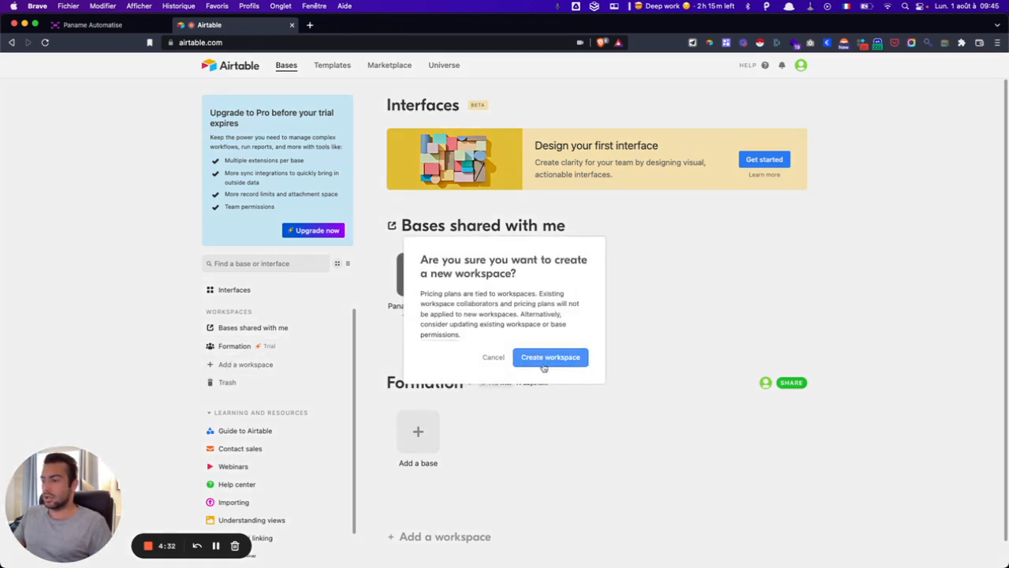
click(542, 359)
text(Test)
key(Return)
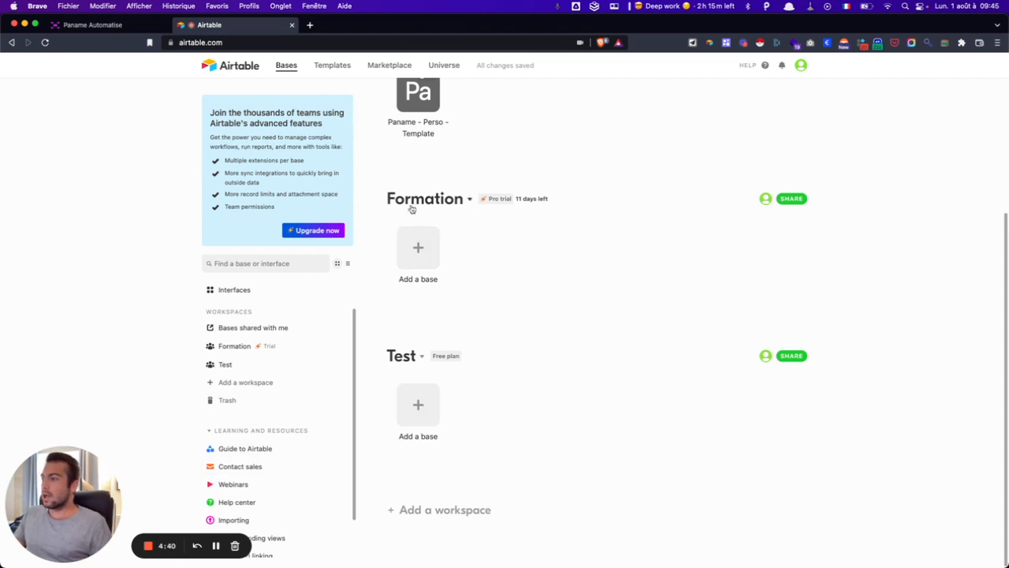
scroll(411, 209, up, 5)
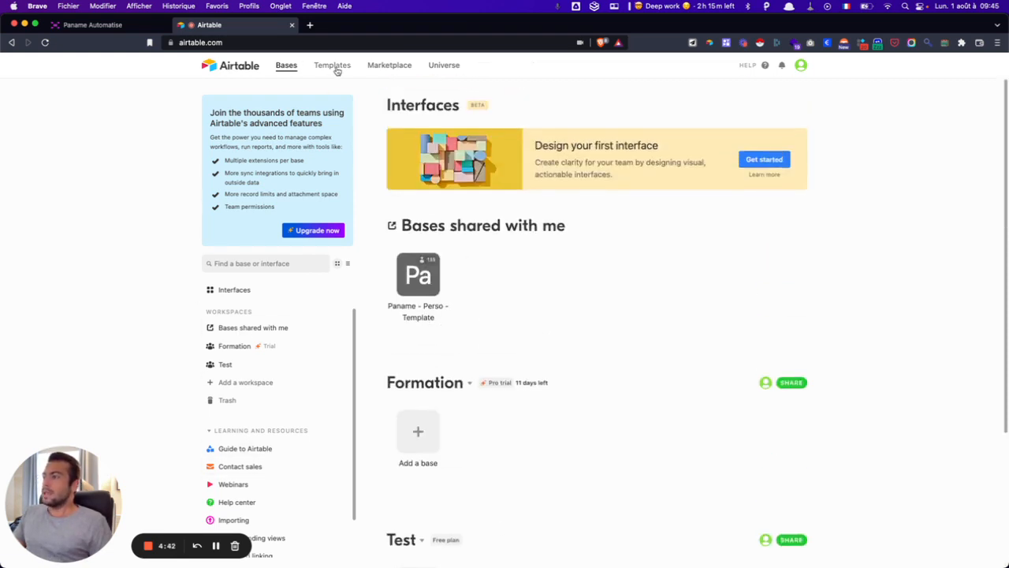
- Browse the Templates gallery down to Everyday Life and open Pet Medical History
click(332, 67)
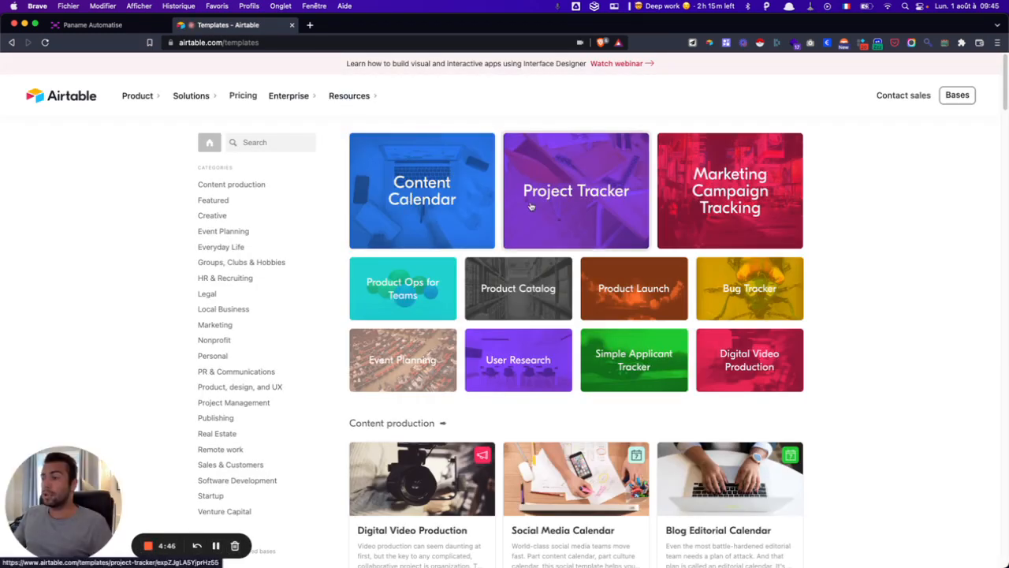
scroll(531, 205, down, 1)
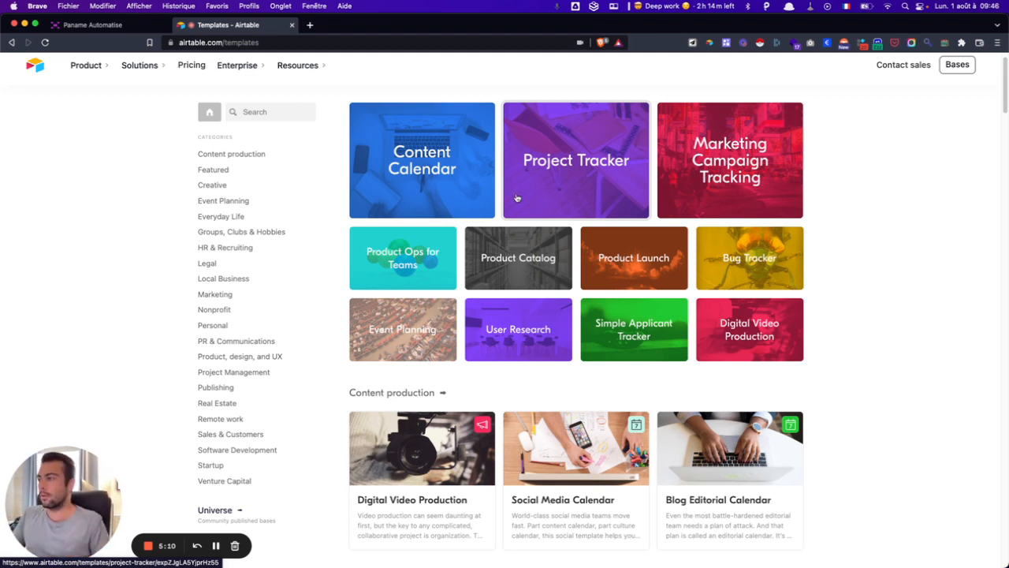
scroll(248, 239, down, 1)
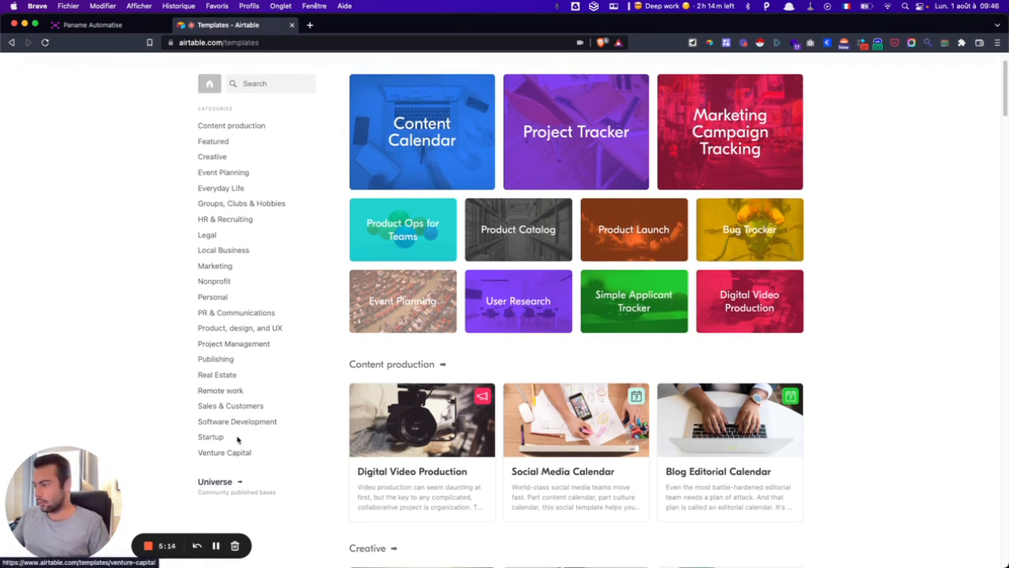
scroll(652, 168, down, 5)
scroll(631, 189, down, 3)
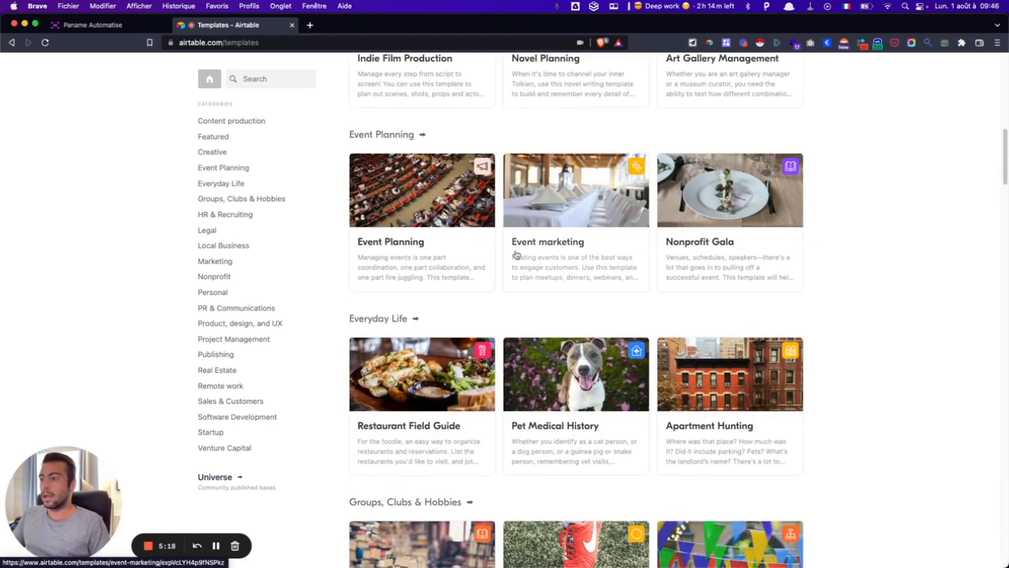
scroll(570, 201, down, 2)
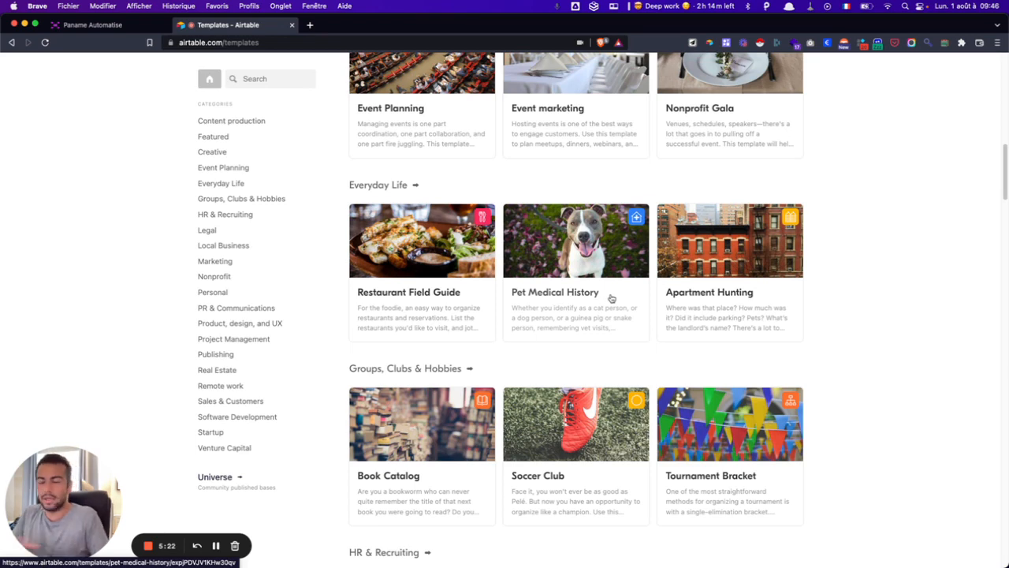
click(600, 261)
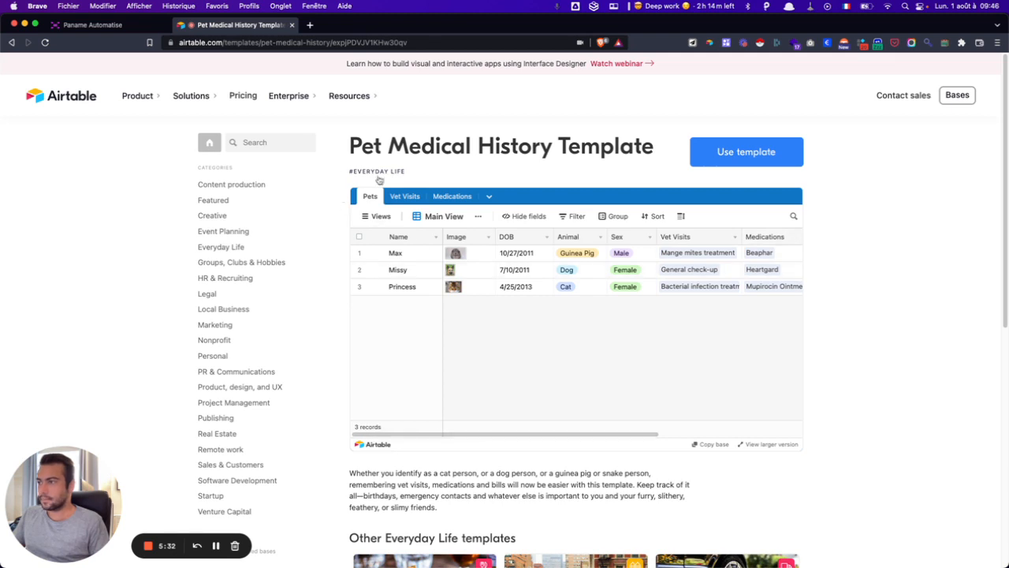
- Preview the Pet Medical History template's Vet Visits and Medications tables
click(403, 199)
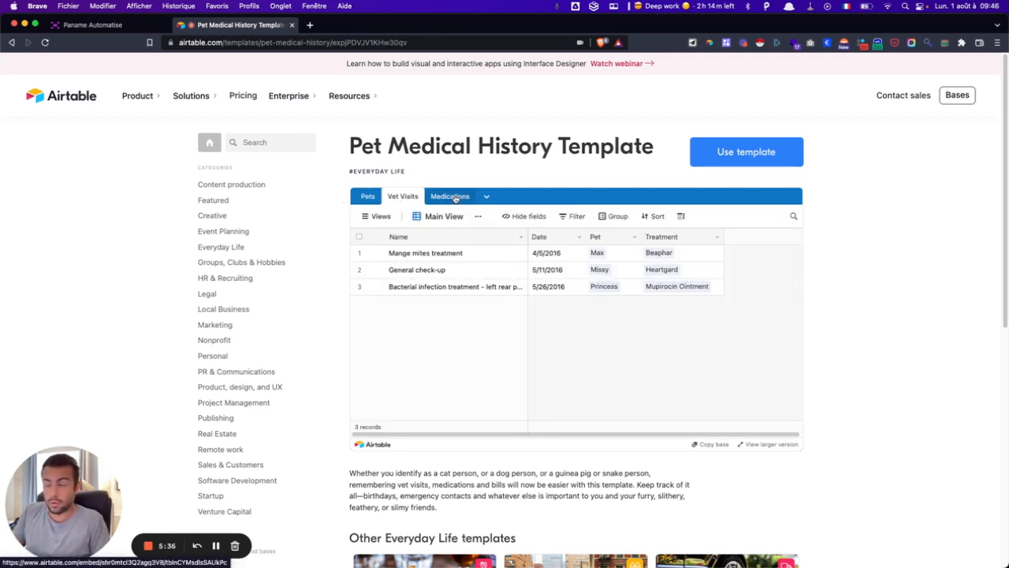
click(455, 199)
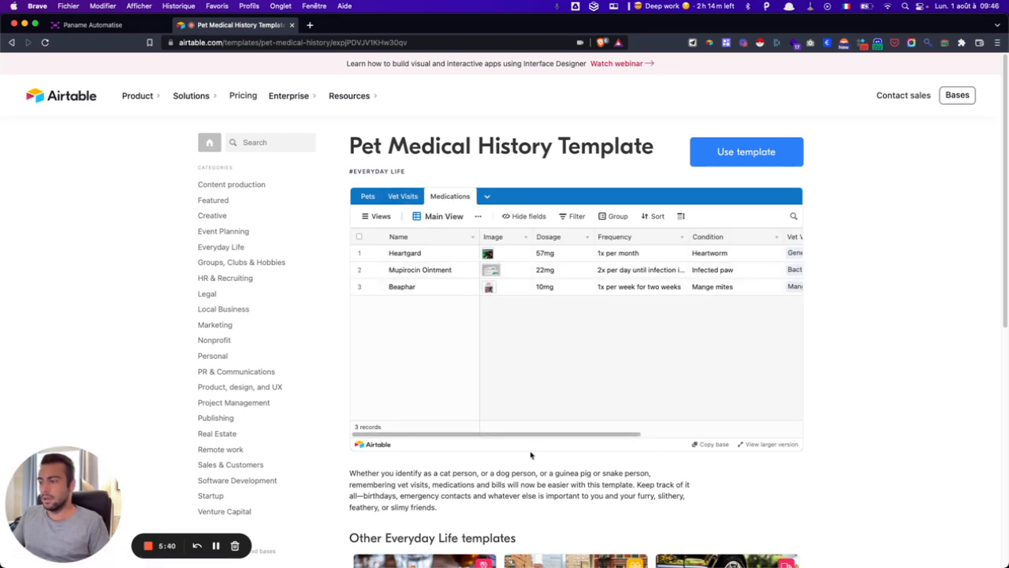
drag(527, 434, 648, 426)
drag(732, 430, 473, 435)
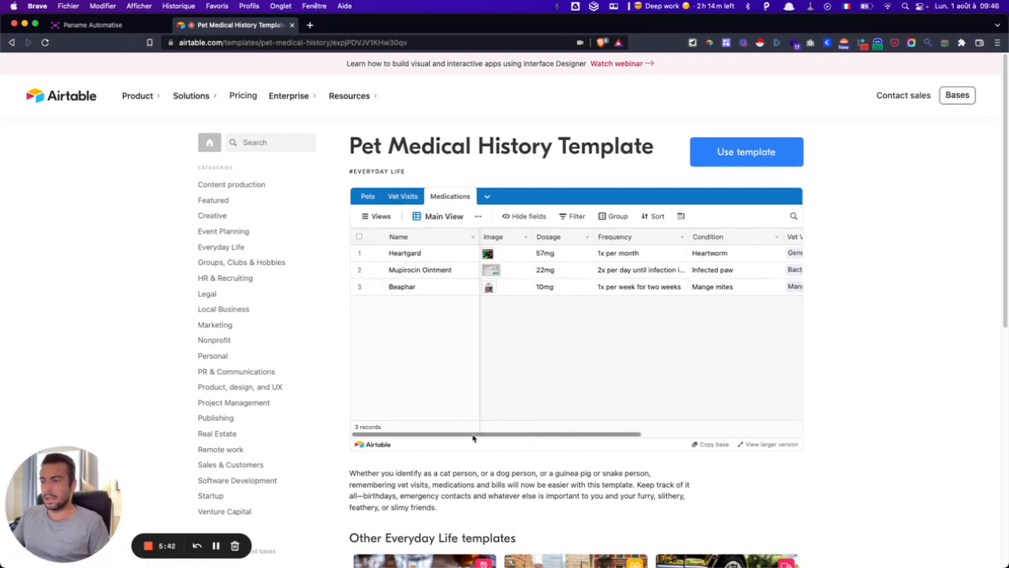
scroll(886, 333, down, 5)
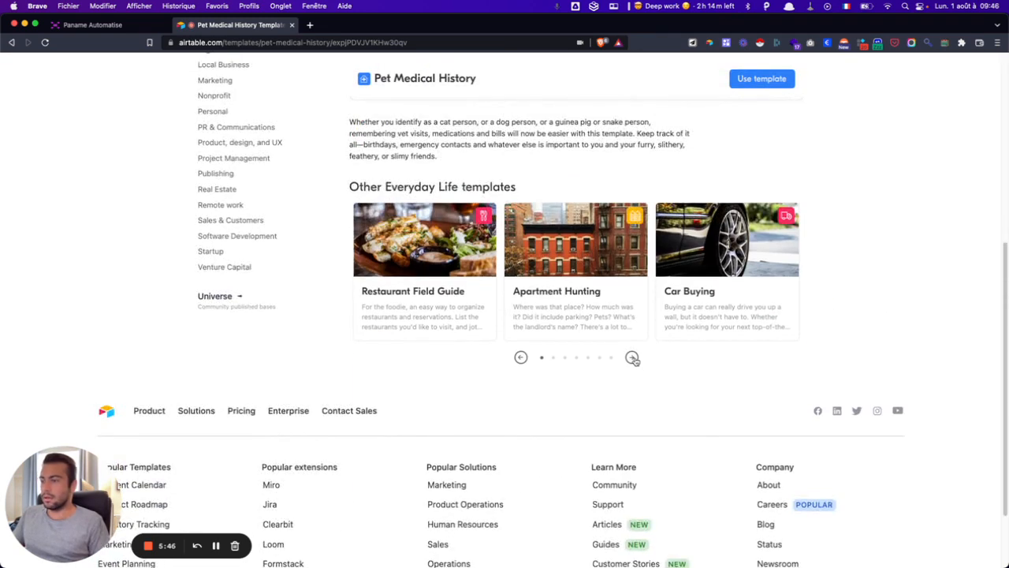
- Page through related templates and open Frequent Flyer Numbers
click(633, 358)
click(632, 357)
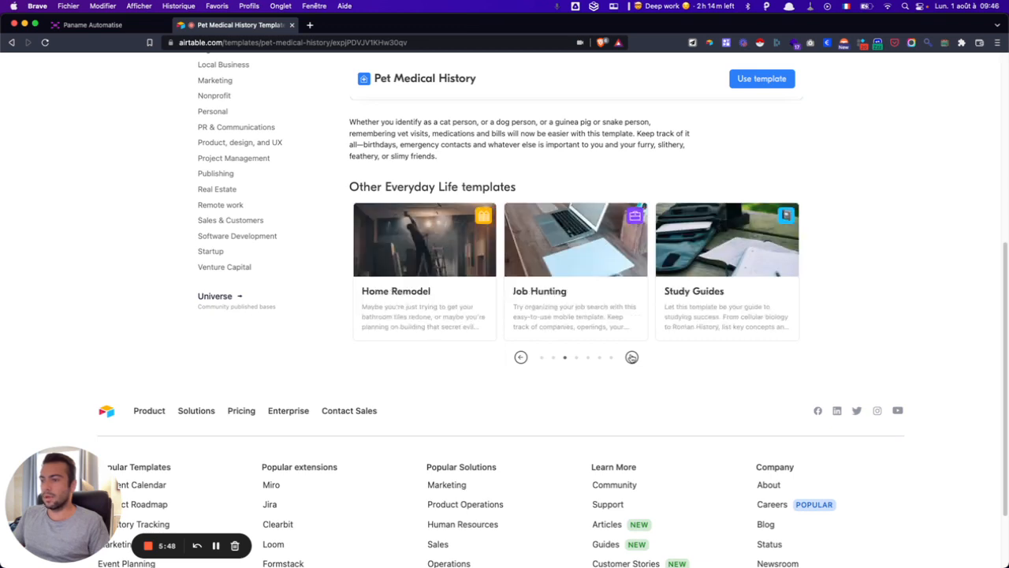
click(632, 357)
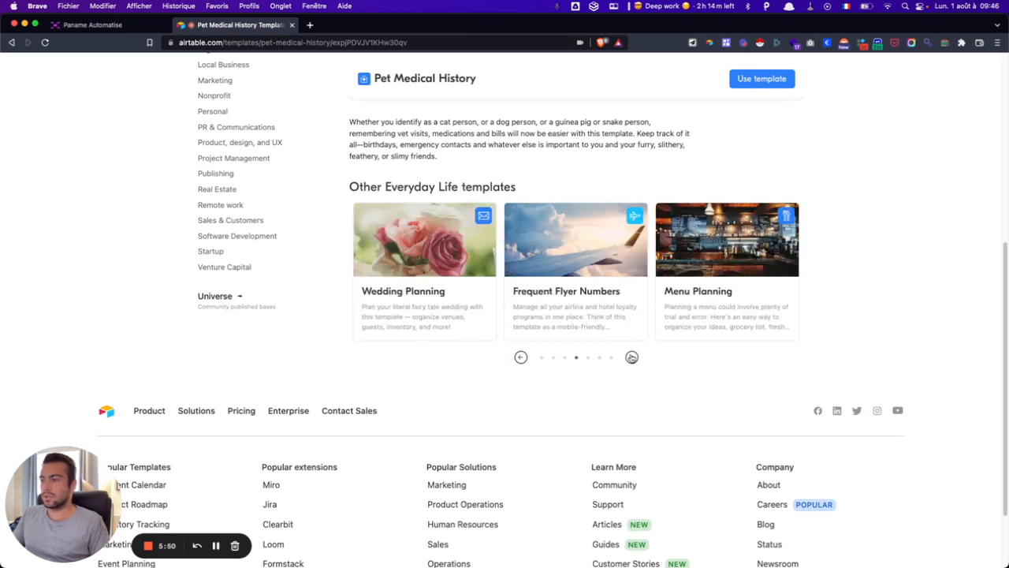
click(631, 357)
click(521, 357)
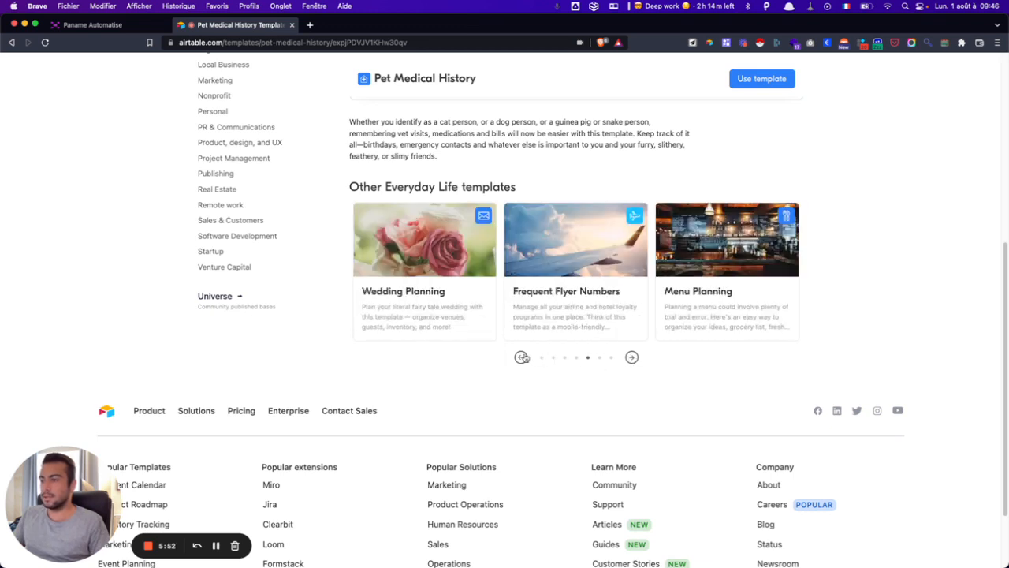
click(588, 263)
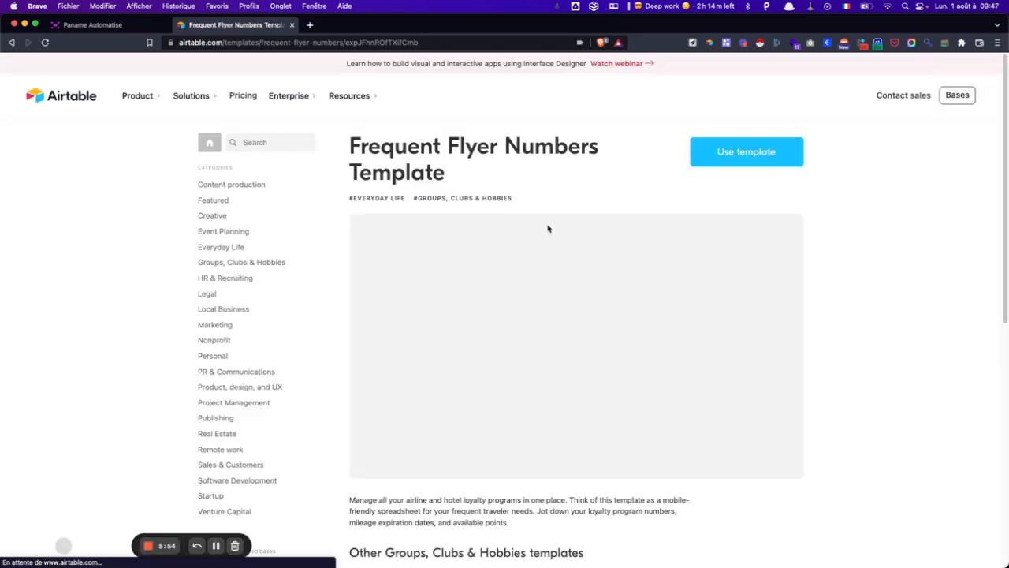
- Scroll through the Frequent Flyer Numbers Programs preview, then return to the Bases home page
scroll(548, 229, down, 2)
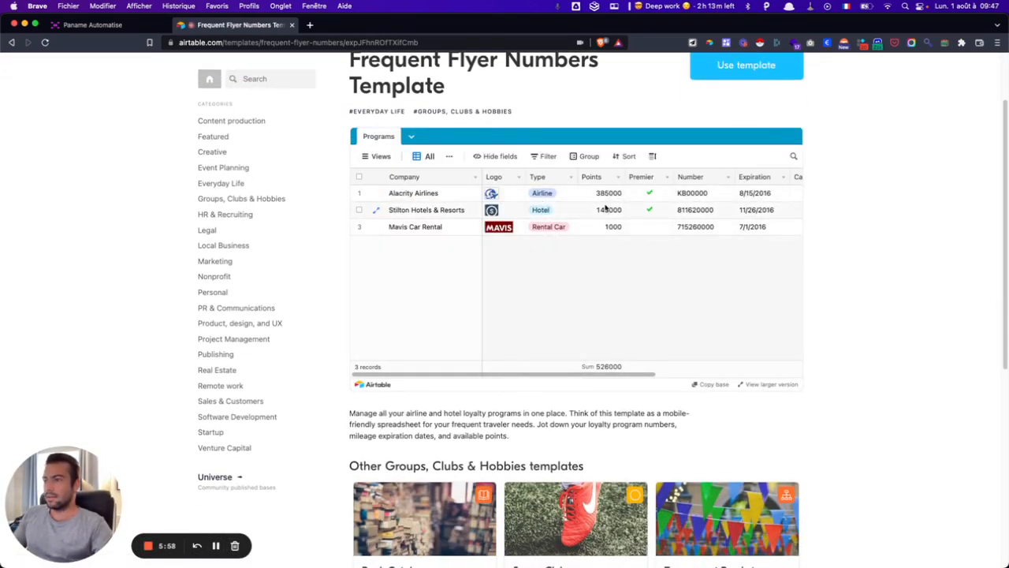
scroll(664, 225, right, 5)
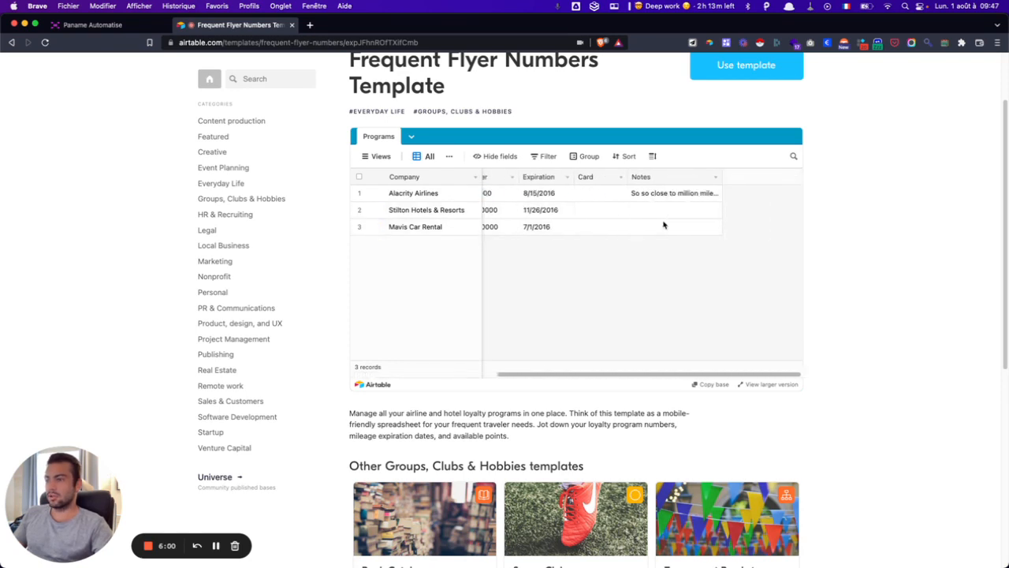
scroll(664, 226, left, 5)
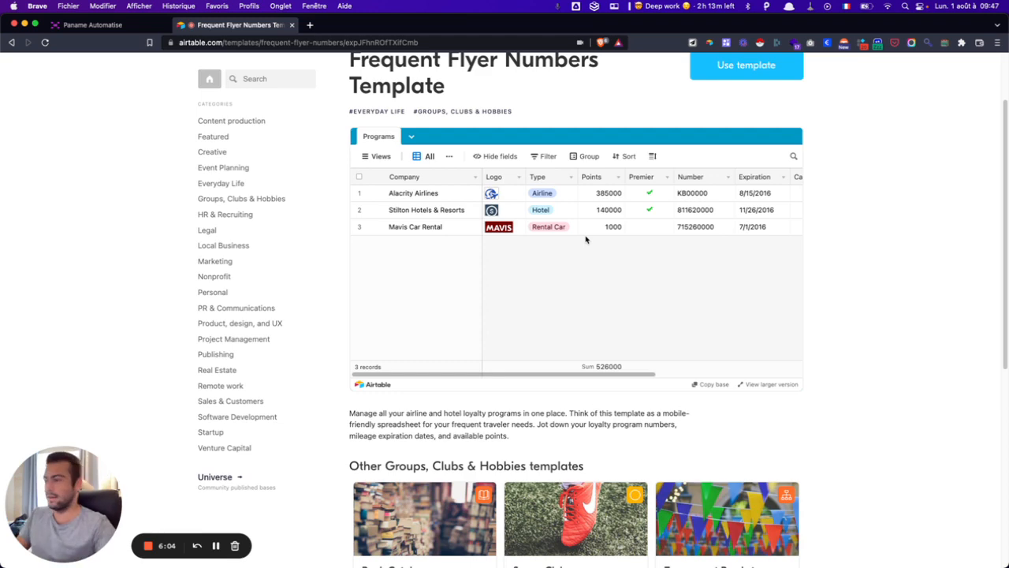
scroll(257, 169, up, 3)
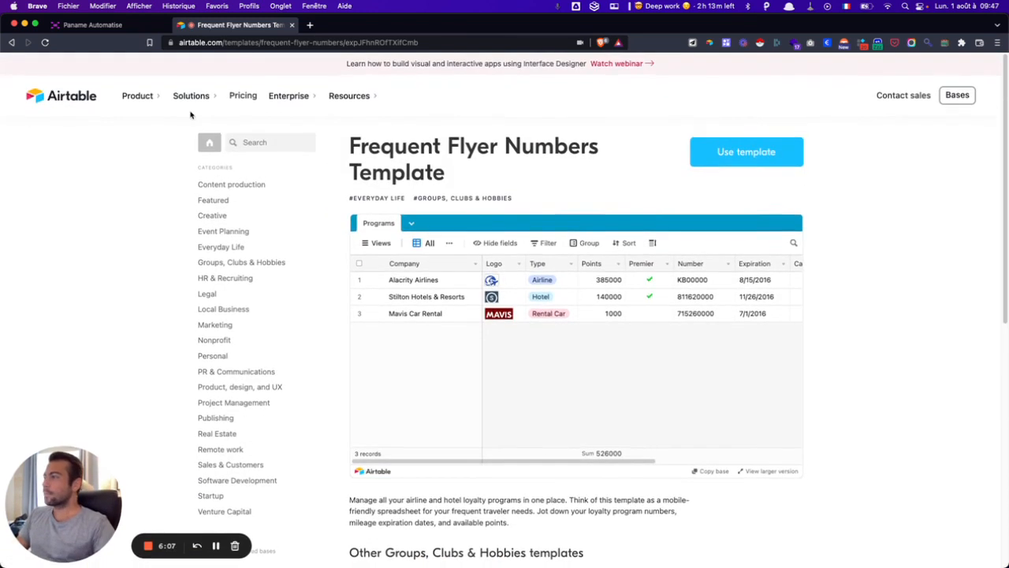
click(58, 96)
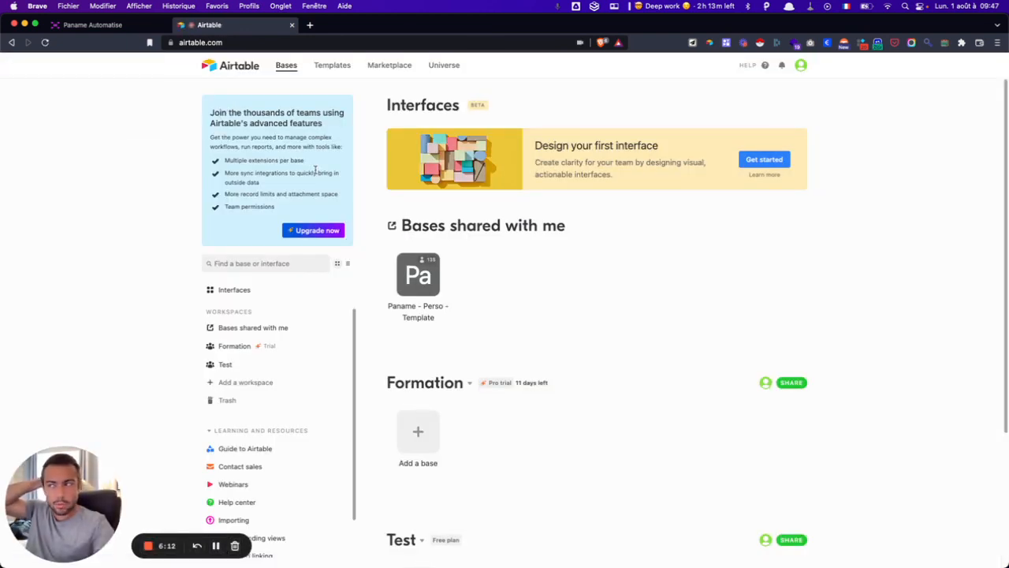
- Filter the Marketplace to Extensions by Airtable and browse apps like Dedupe, Send SMS and Translate
click(398, 68)
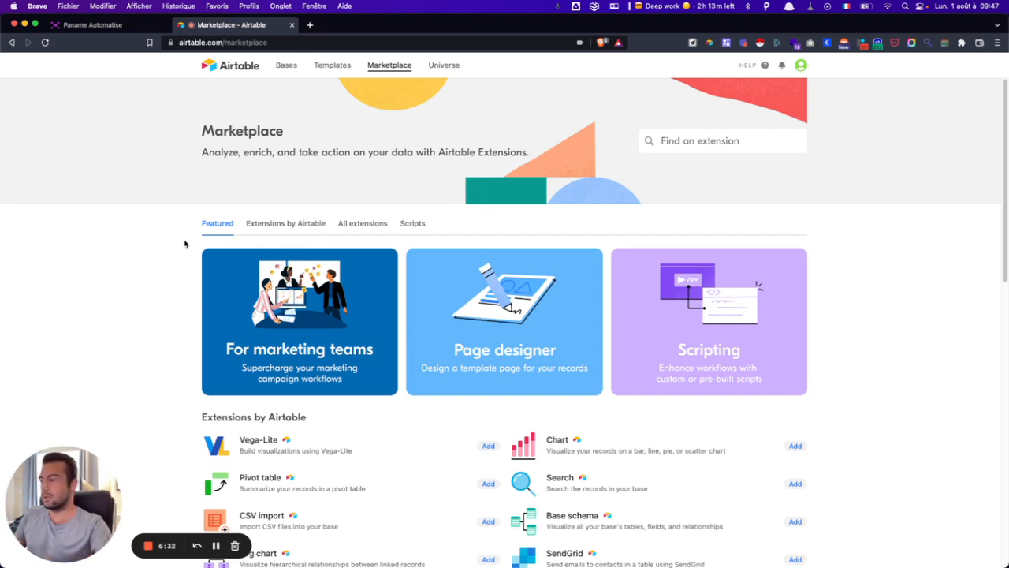
click(285, 224)
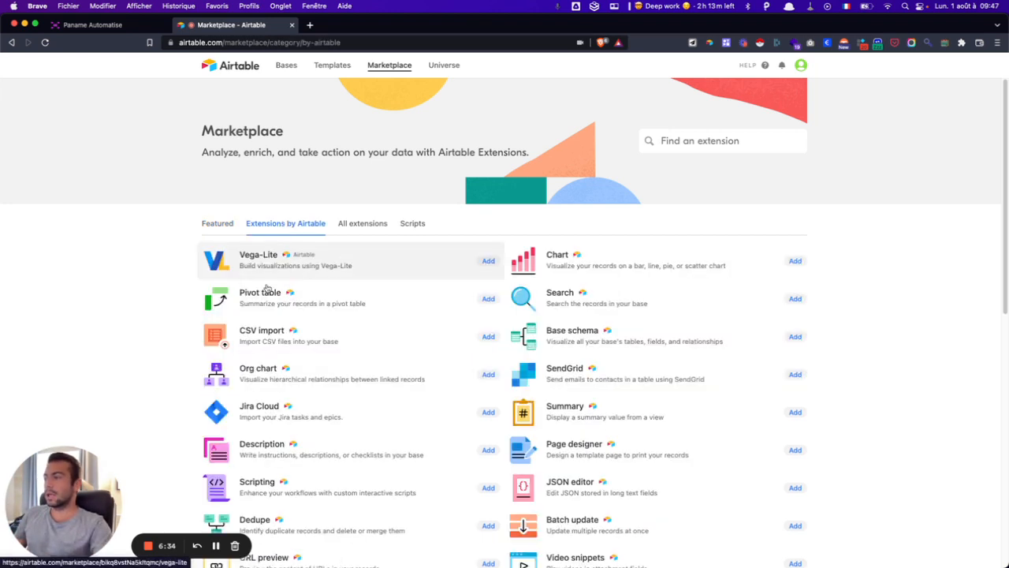
scroll(604, 326, down, 2)
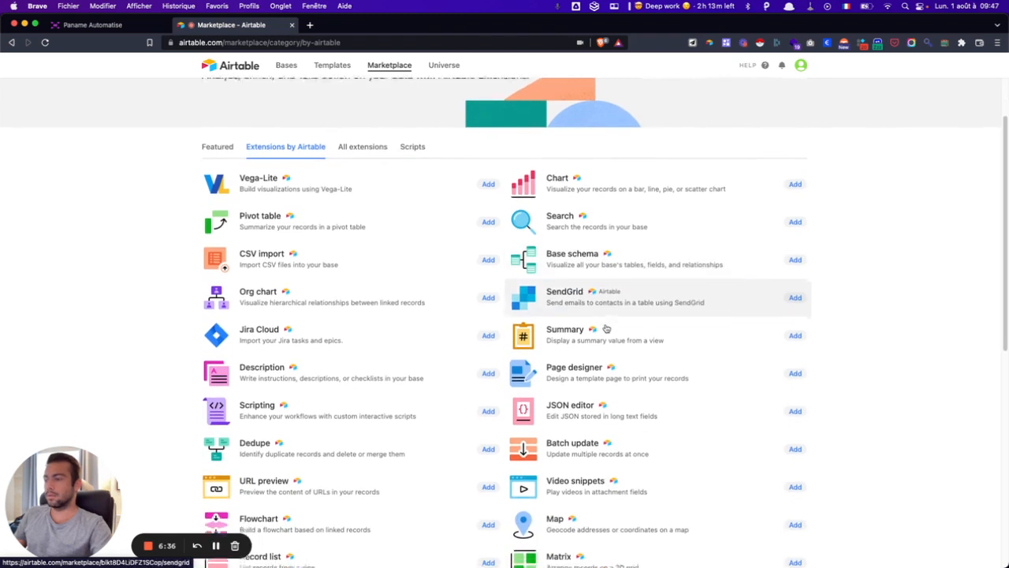
scroll(606, 328, down, 1)
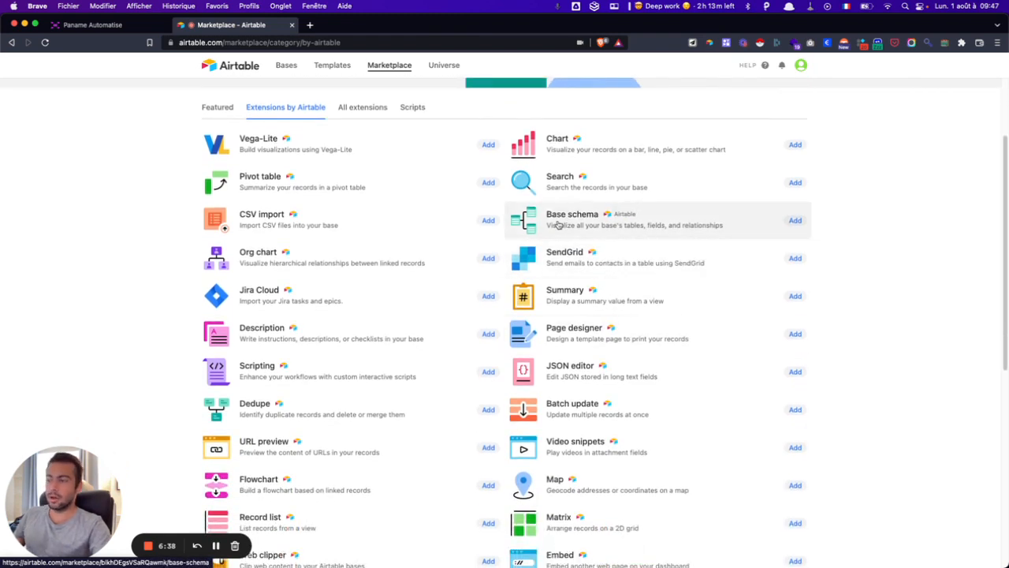
scroll(558, 224, down, 2)
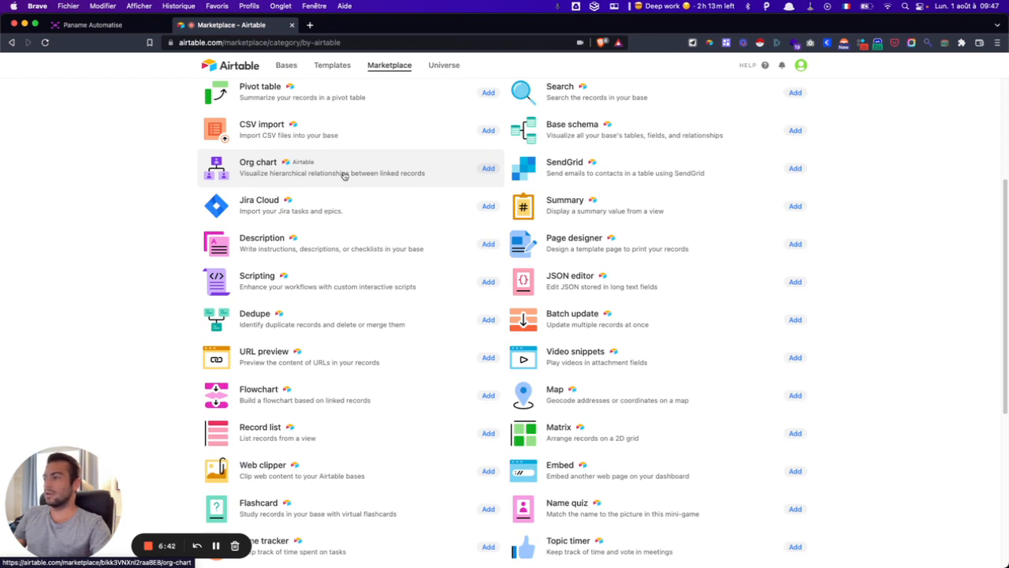
scroll(344, 175, down, 4)
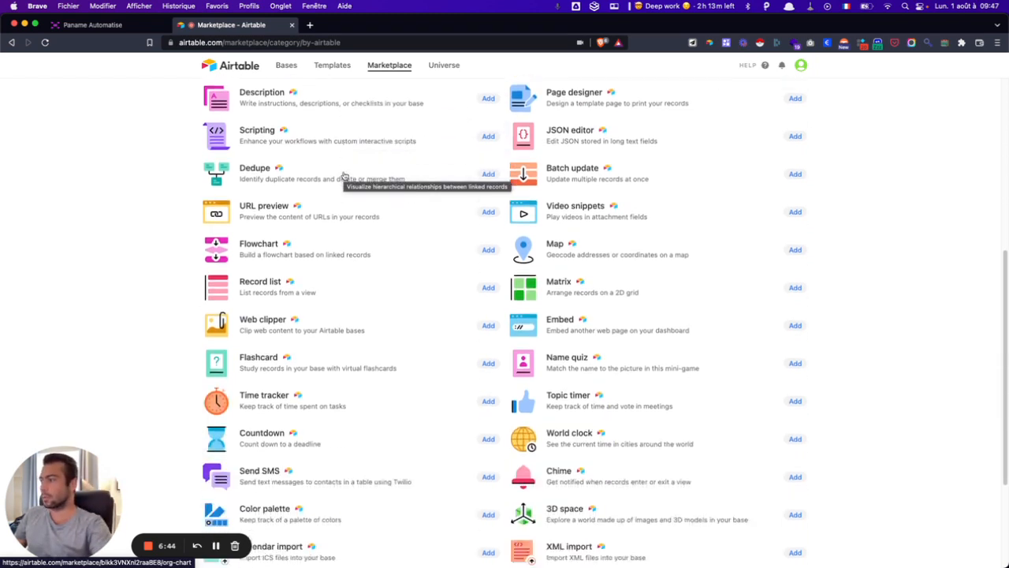
scroll(342, 172, up, 1)
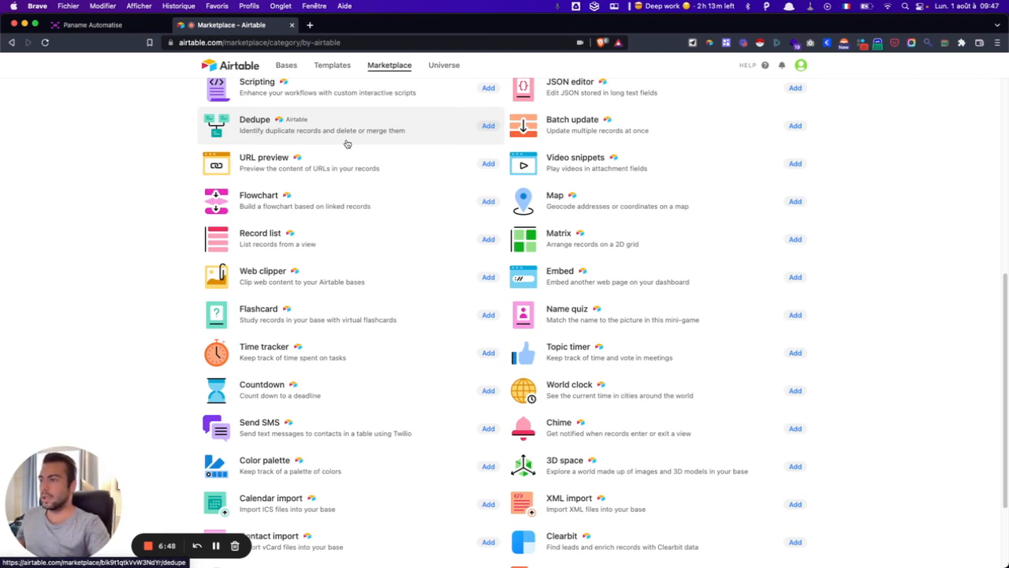
scroll(347, 143, down, 2)
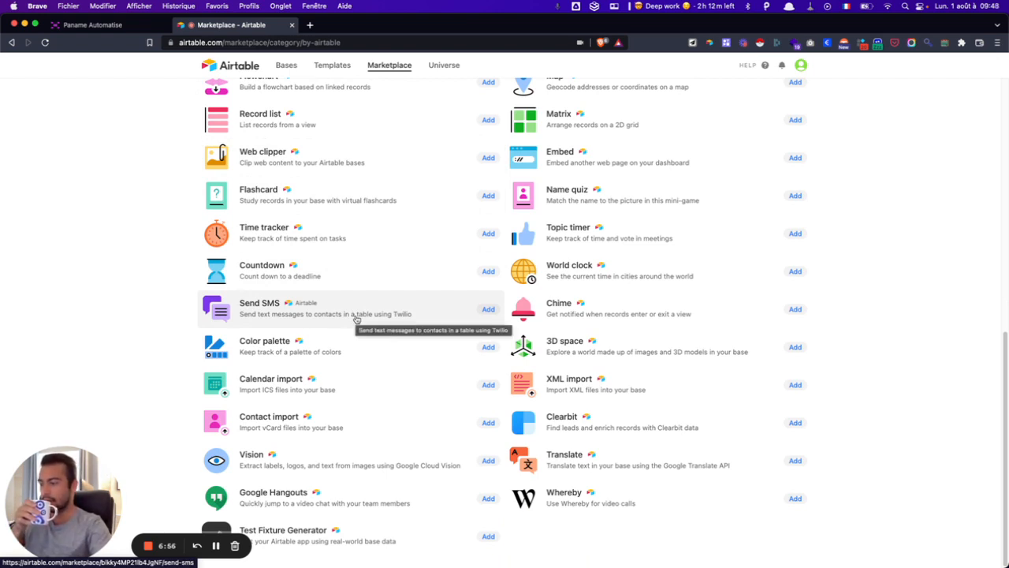
scroll(356, 318, up, 1)
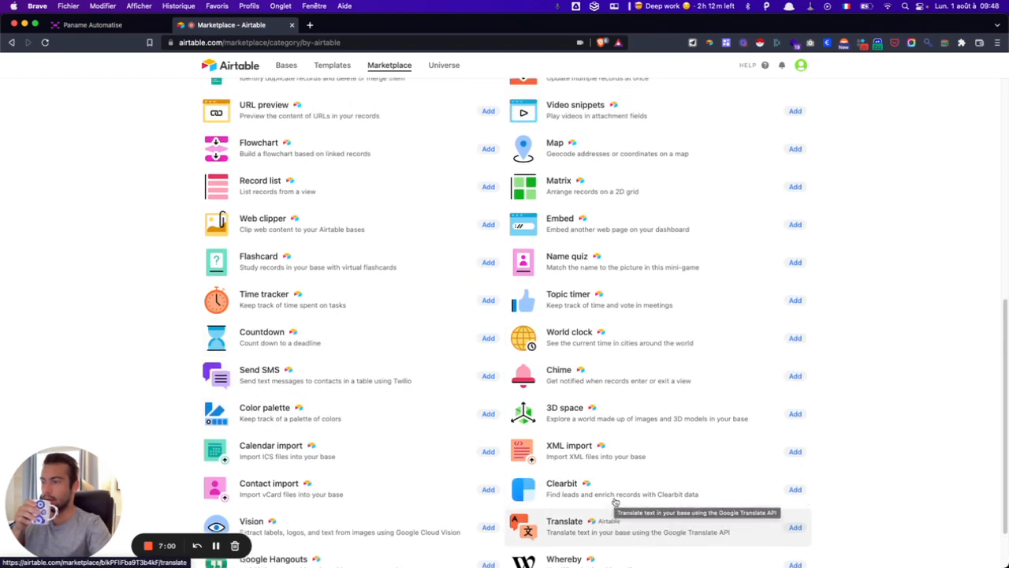
scroll(617, 501, up, 10)
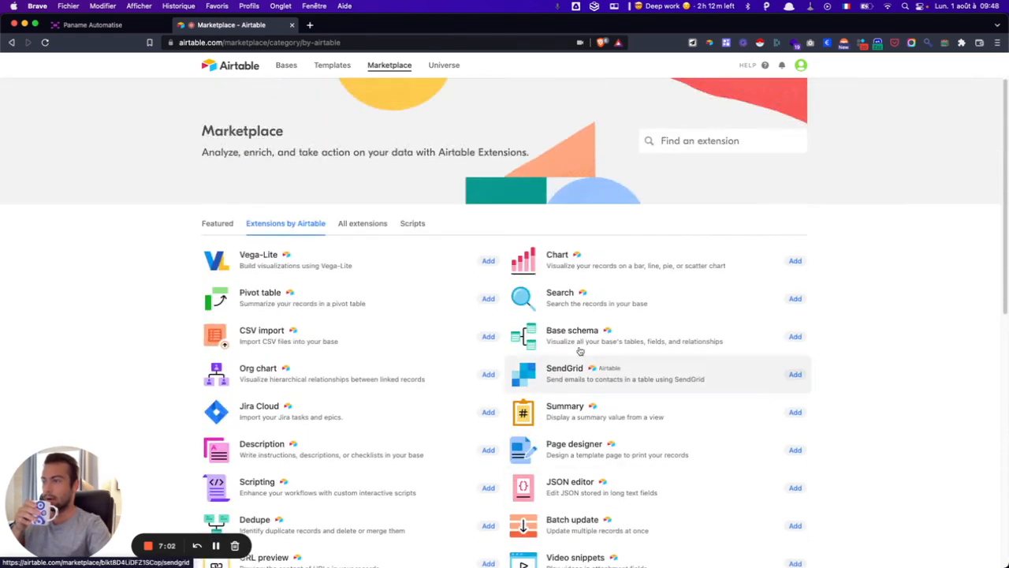
- Switch to All extensions and browse third-party ones like Vega-Lite, Miro, Typeform and Data Validator
click(365, 227)
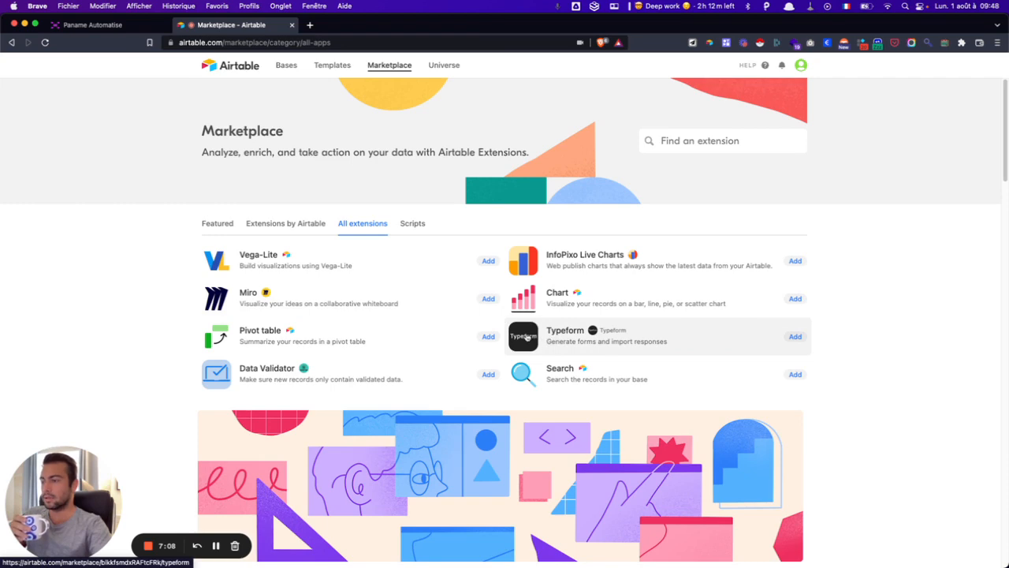
scroll(526, 338, down, 5)
scroll(525, 338, down, 9)
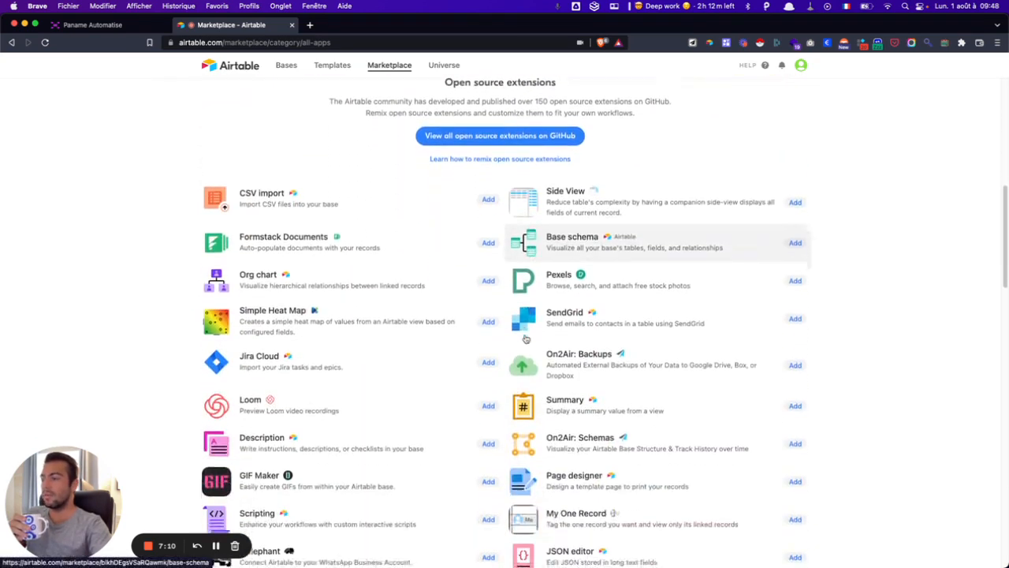
scroll(526, 338, down, 2)
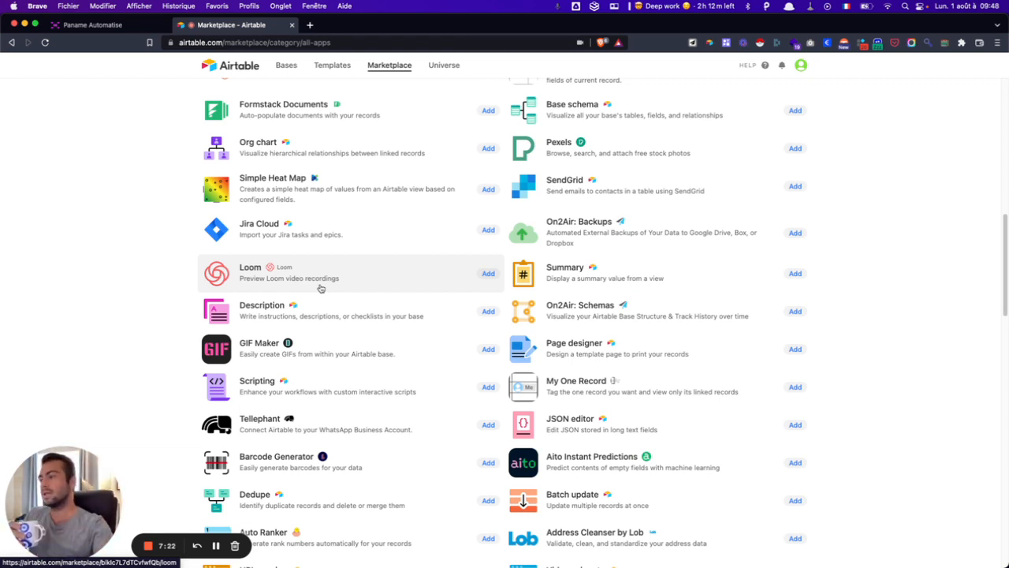
scroll(377, 286, down, 1)
scroll(376, 286, down, 5)
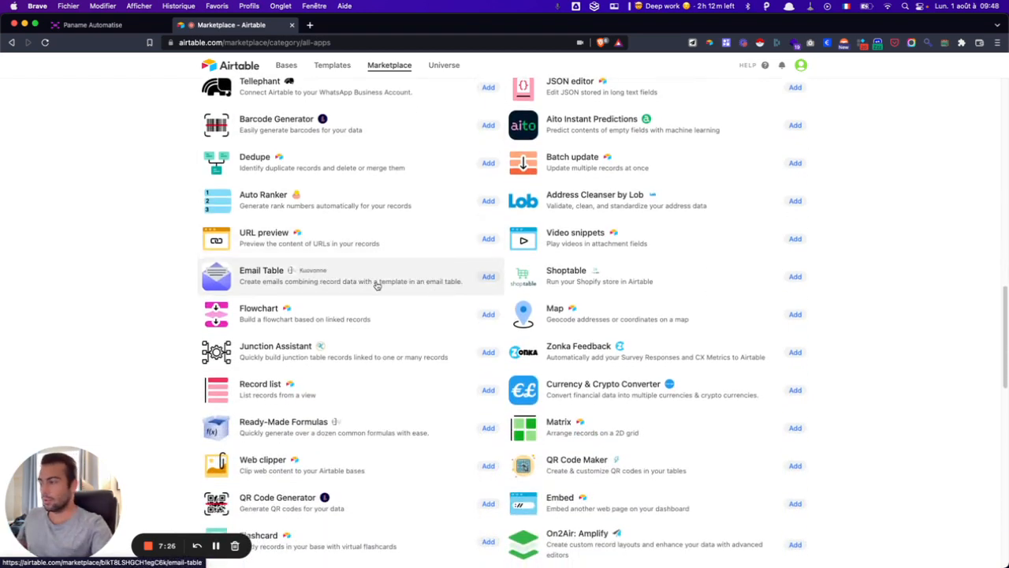
scroll(376, 286, up, 15)
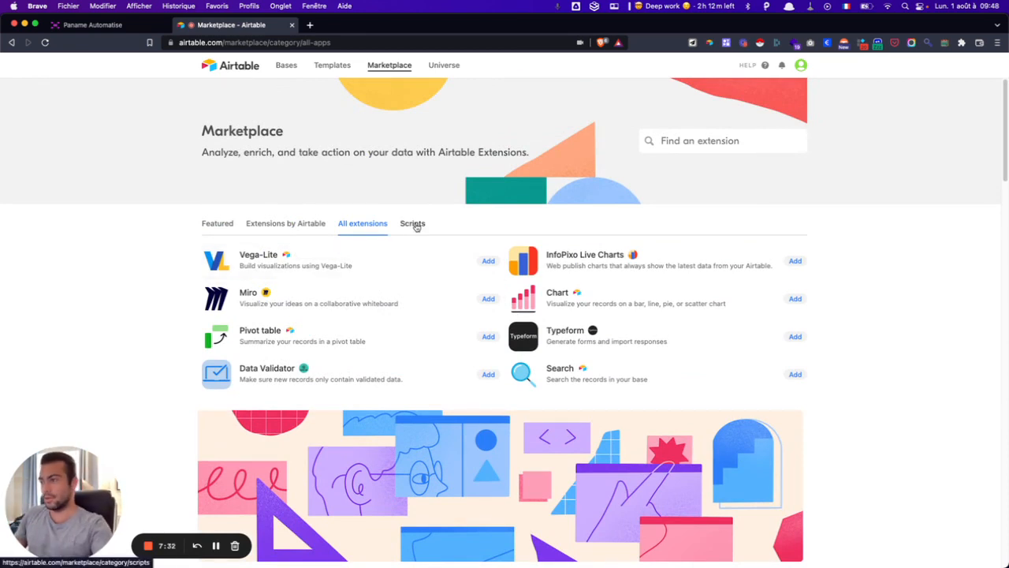
- Switch to the Scripts category and browse scripts like Find and replace and Delete duplicates
click(413, 224)
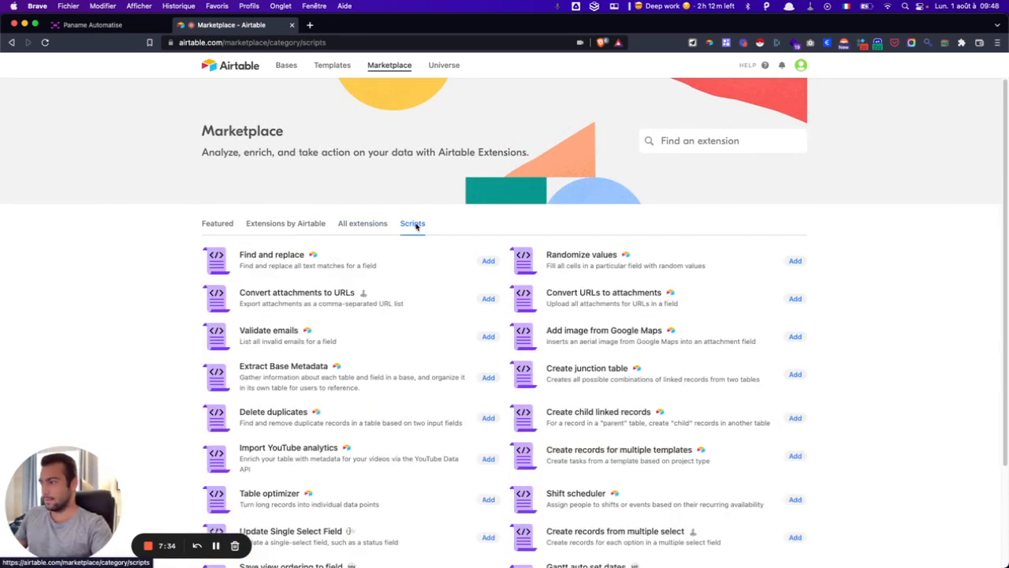
scroll(413, 302, down, 3)
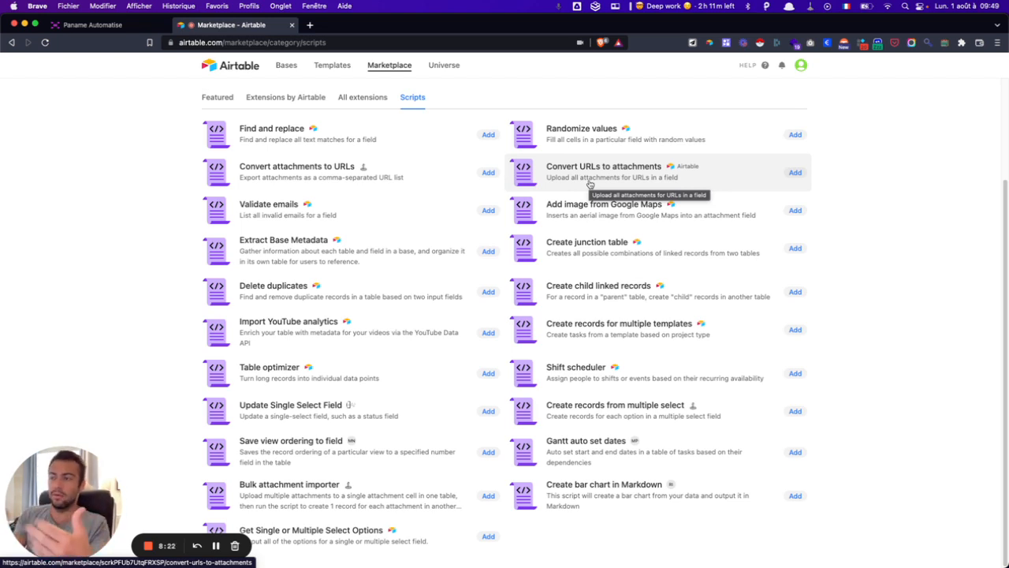
scroll(589, 184, up, 3)
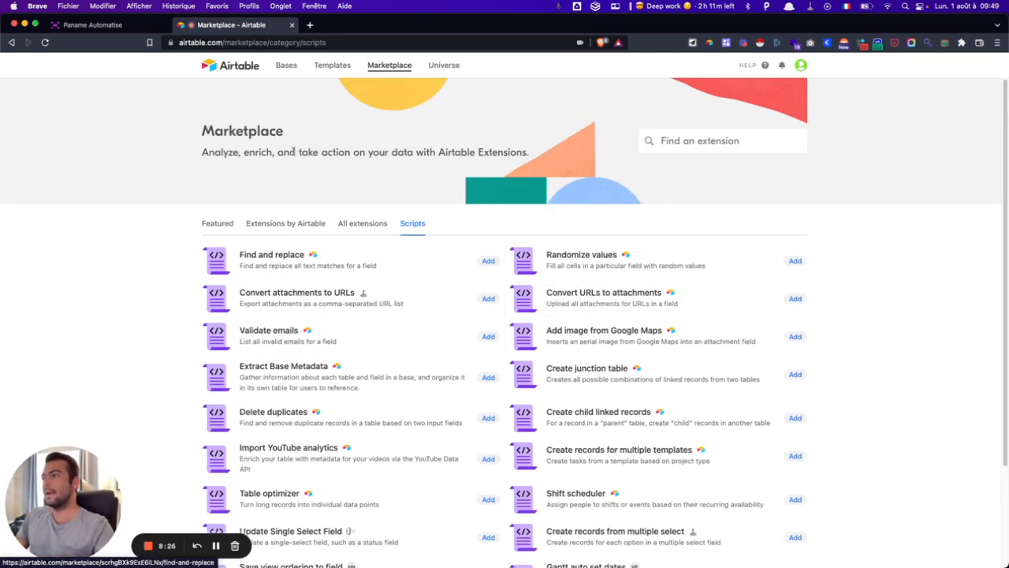
click(227, 66)
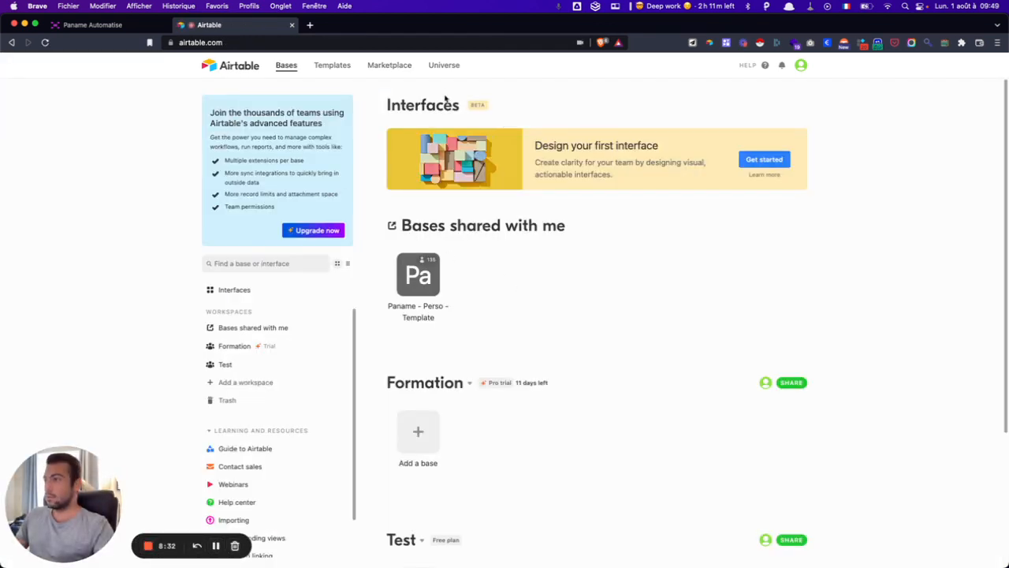
click(442, 66)
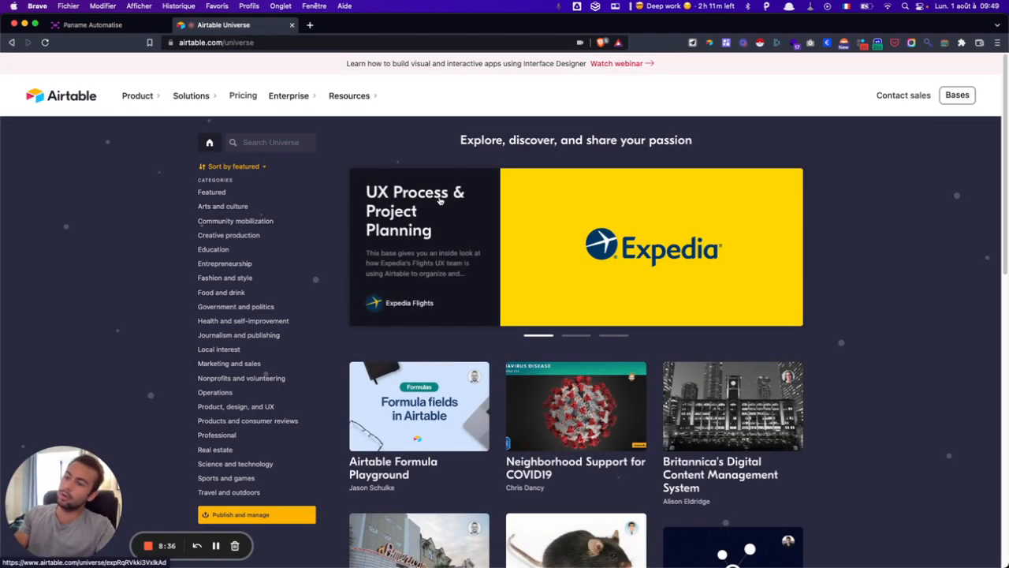
scroll(440, 201, down, 1)
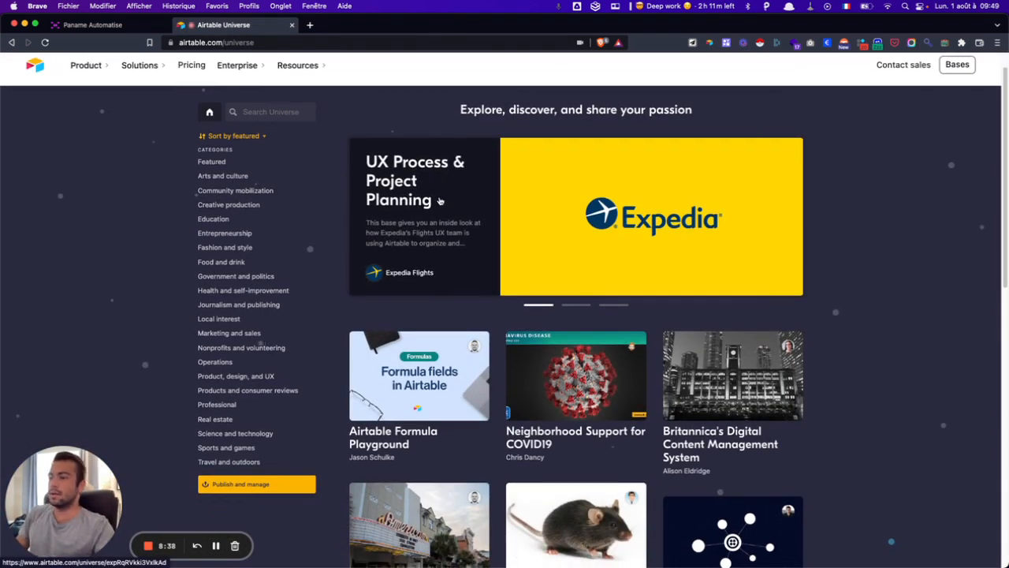
scroll(440, 200, down, 2)
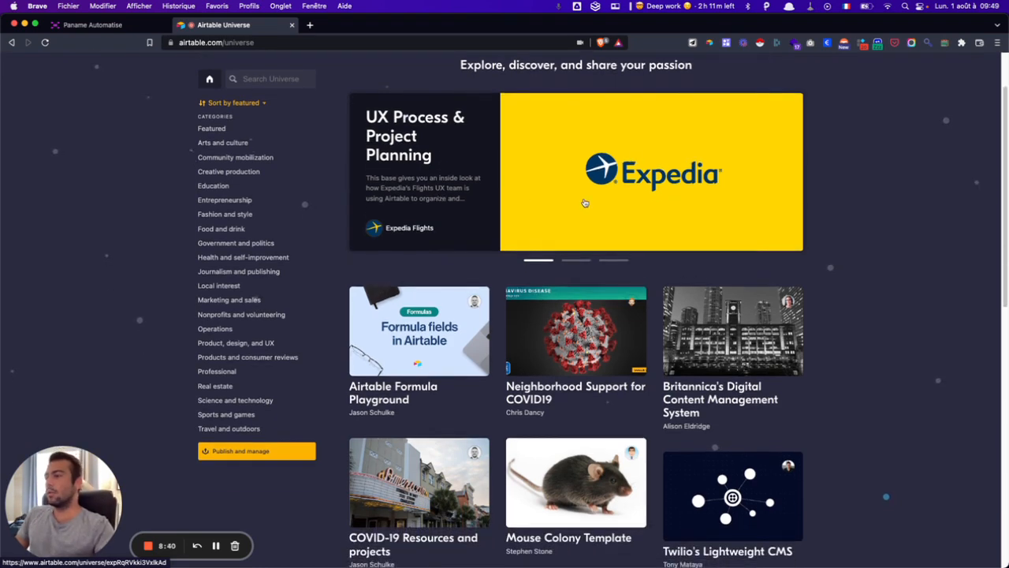
scroll(584, 203, down, 5)
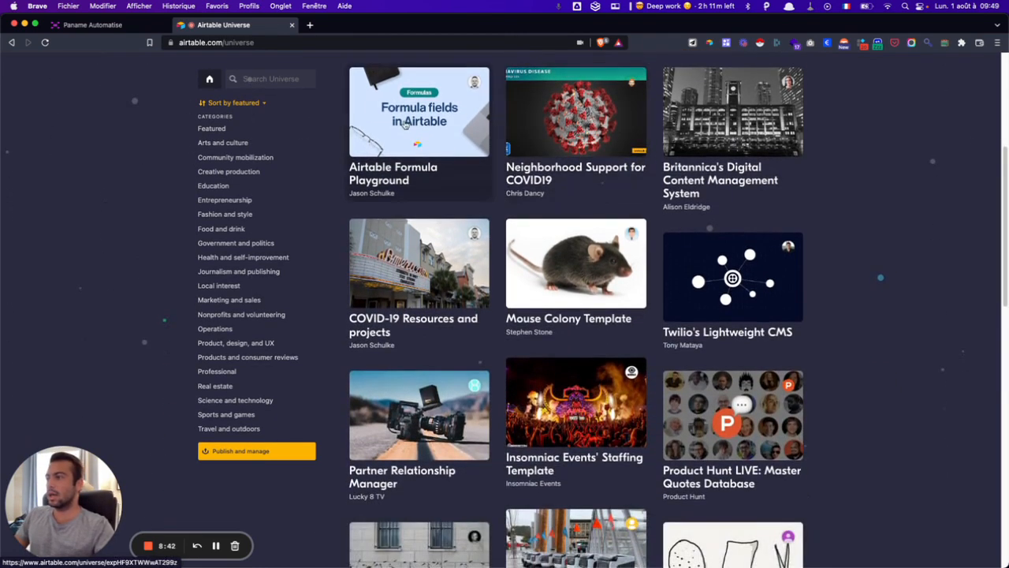
scroll(425, 122, down, 1)
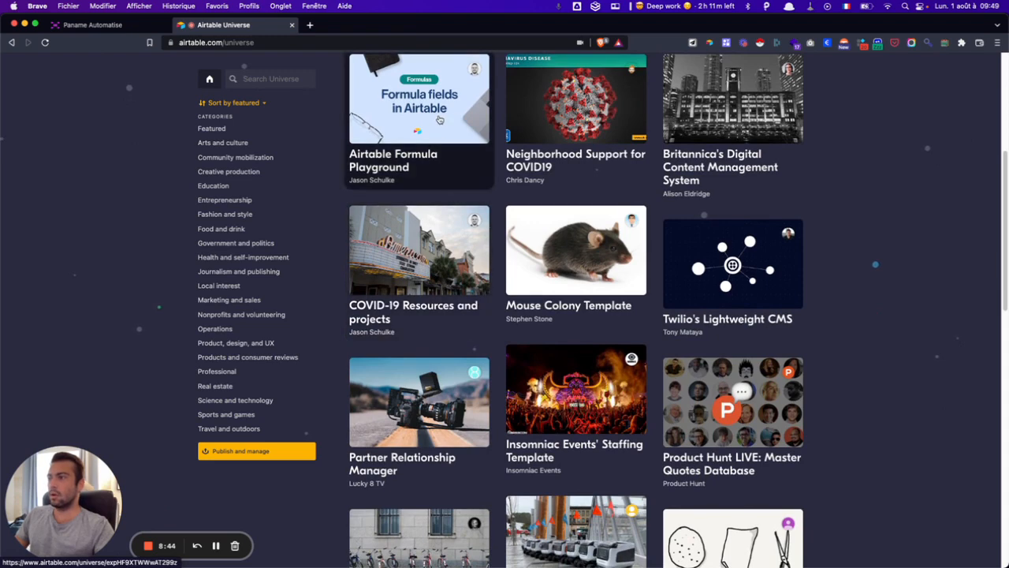
scroll(552, 197, down, 3)
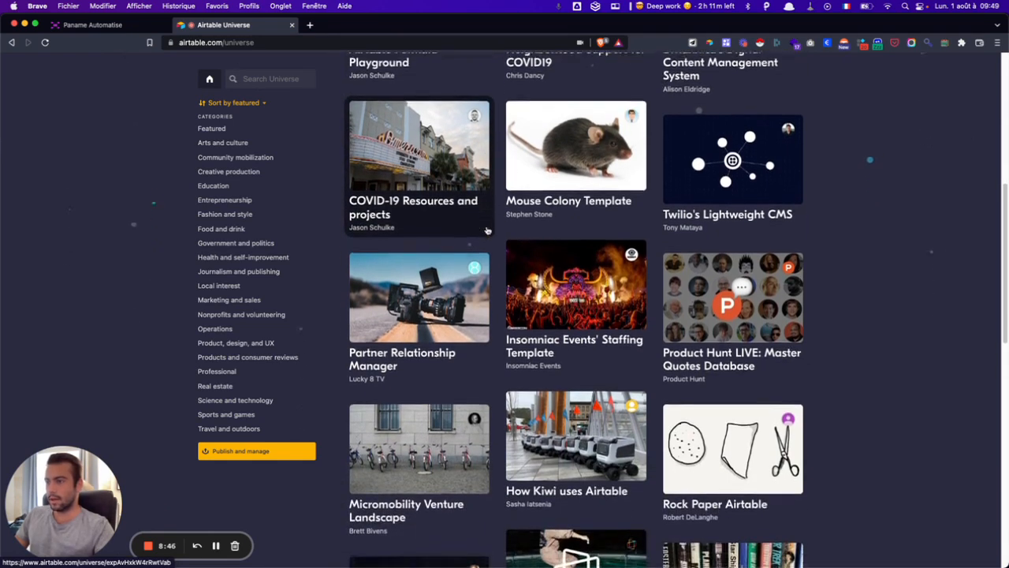
scroll(737, 248, down, 7)
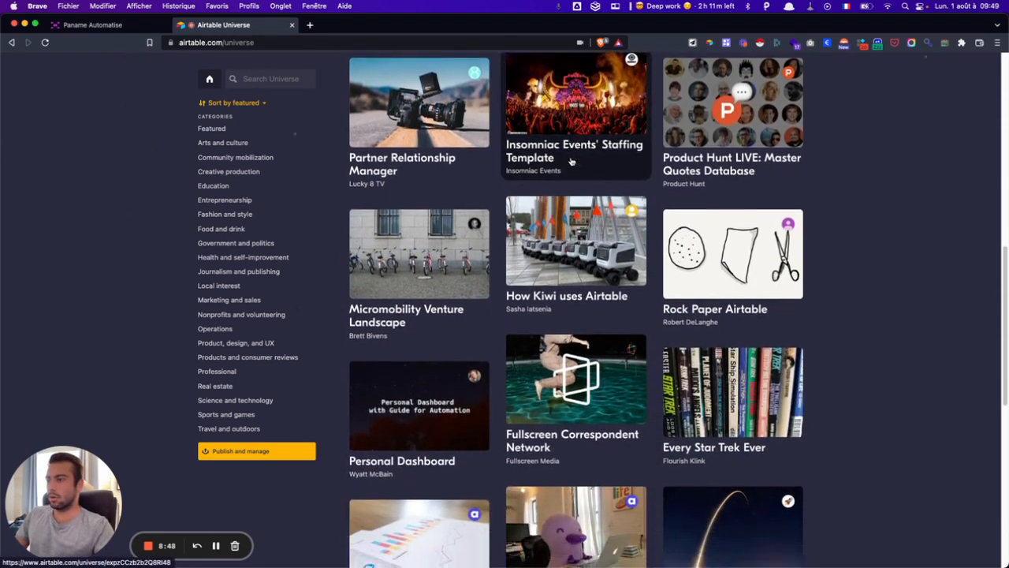
scroll(572, 162, down, 5)
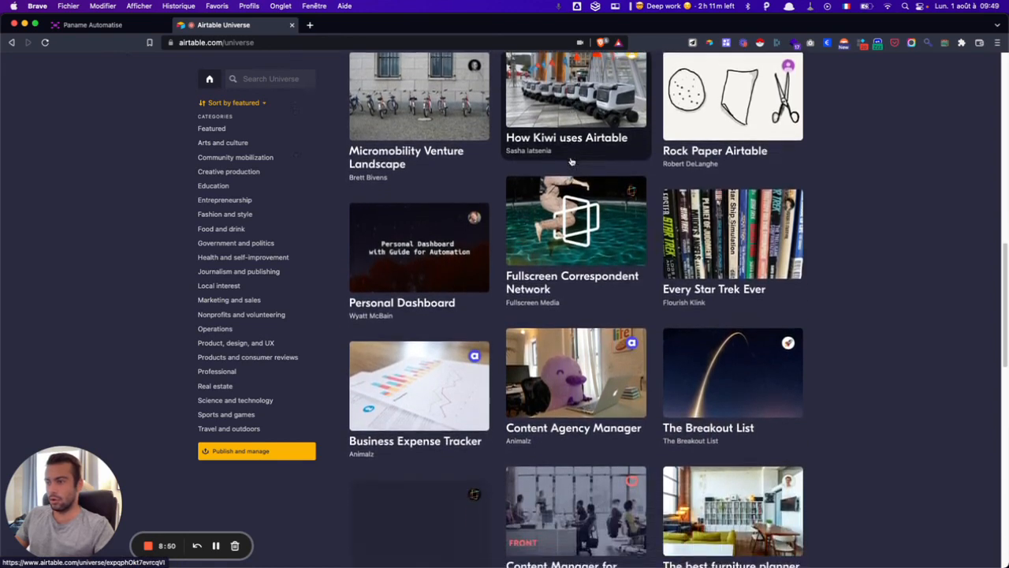
scroll(571, 162, down, 10)
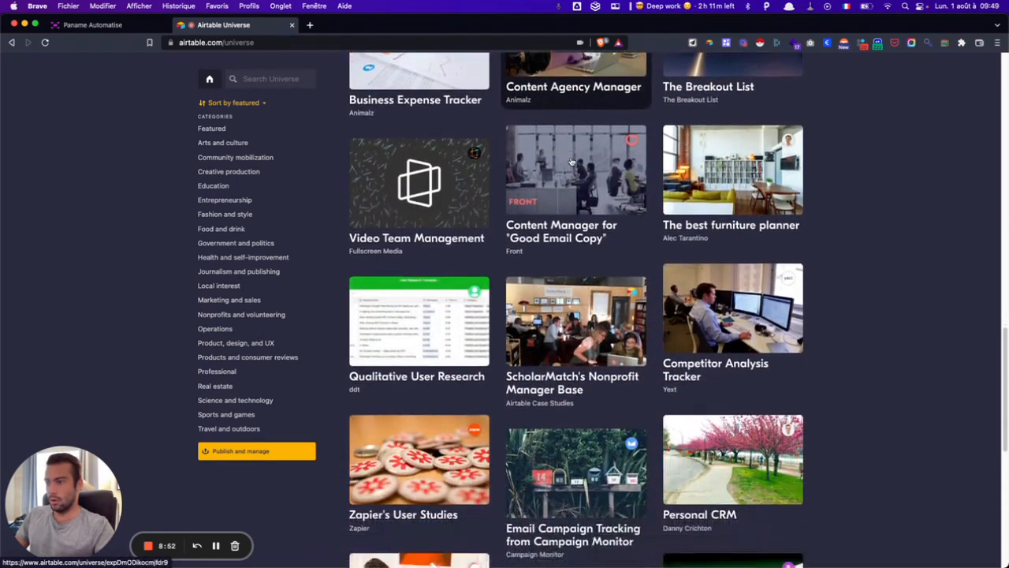
scroll(571, 161, down, 8)
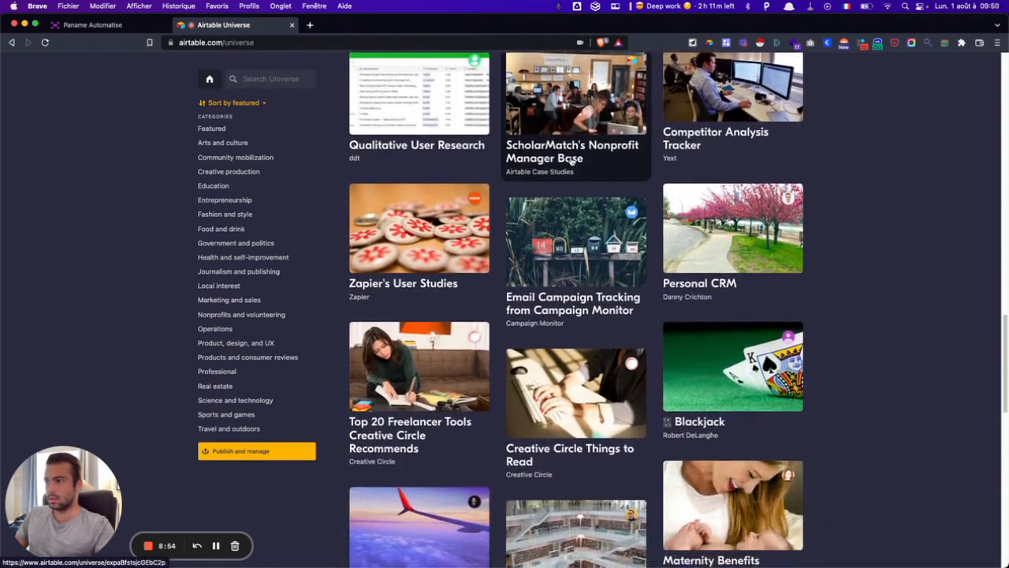
scroll(571, 162, down, 1)
scroll(571, 162, down, 2)
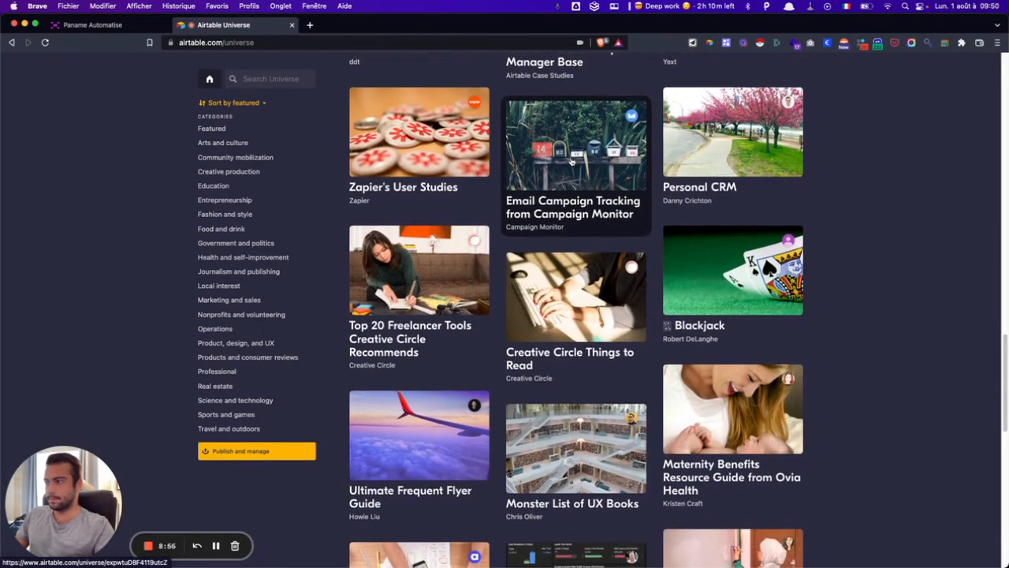
- Open the Zapier's User Studies template from Universe and explore its full base
click(448, 158)
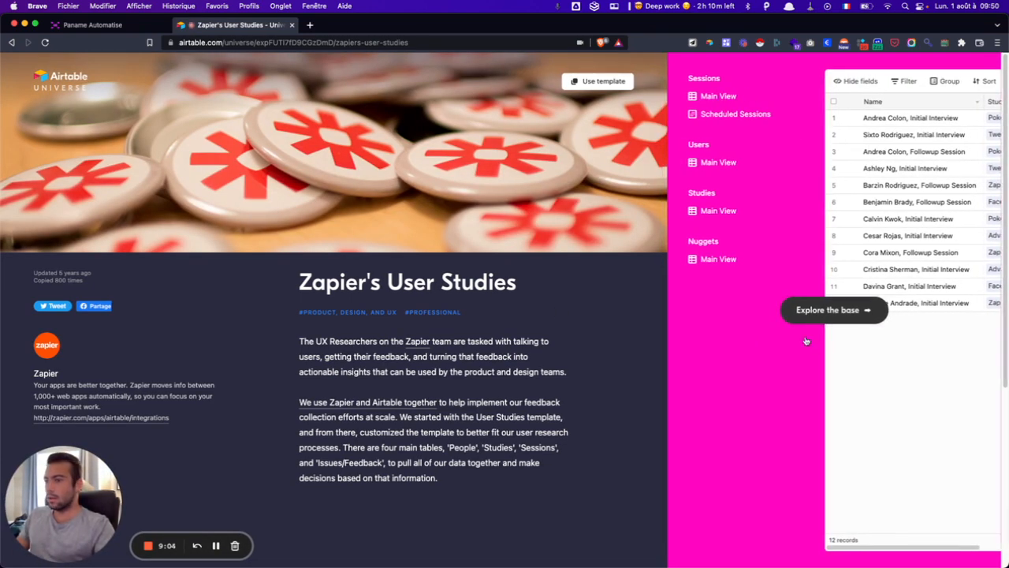
click(843, 310)
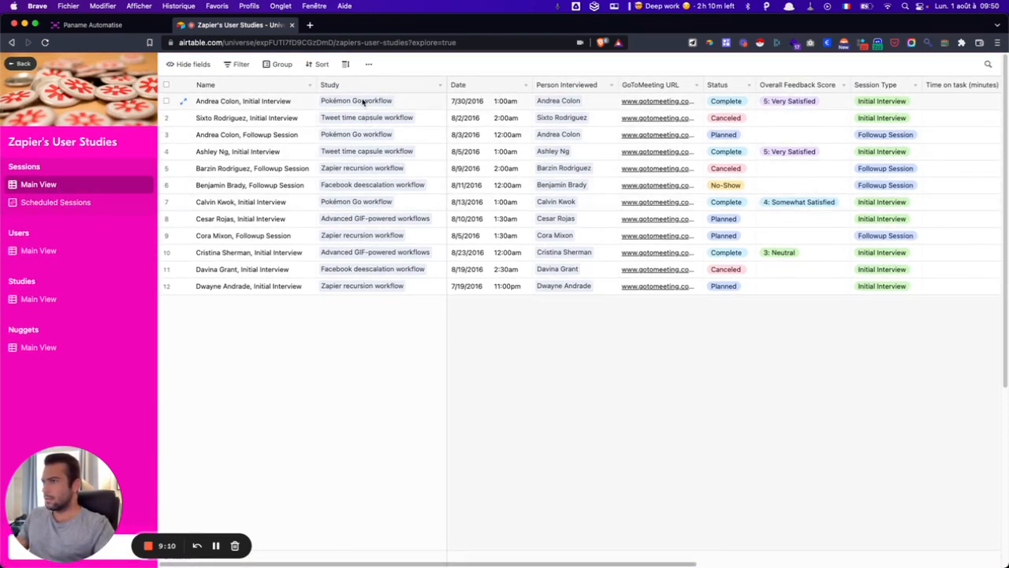
scroll(361, 101, right, 3)
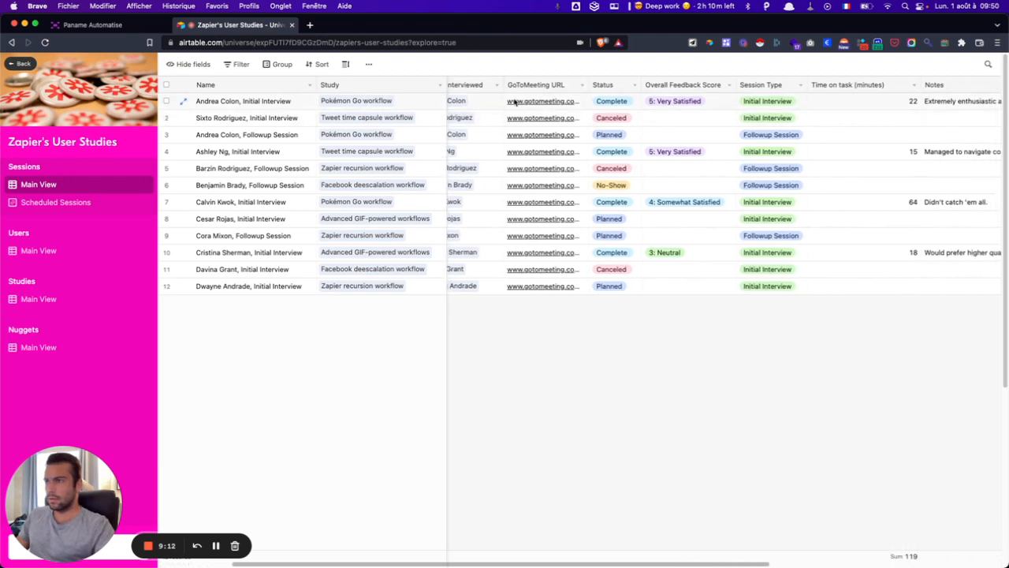
scroll(533, 102, right, 5)
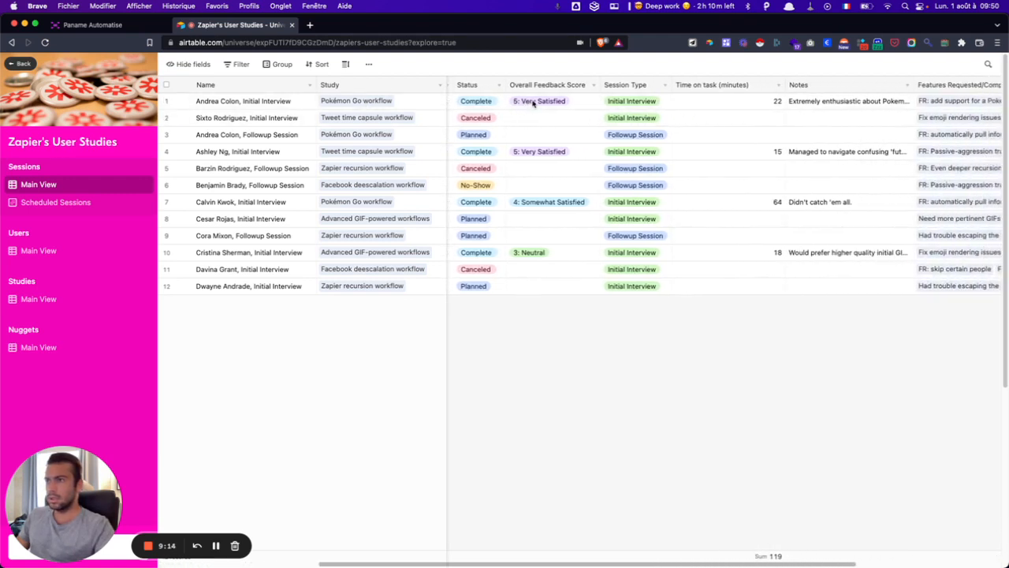
scroll(533, 103, right, 3)
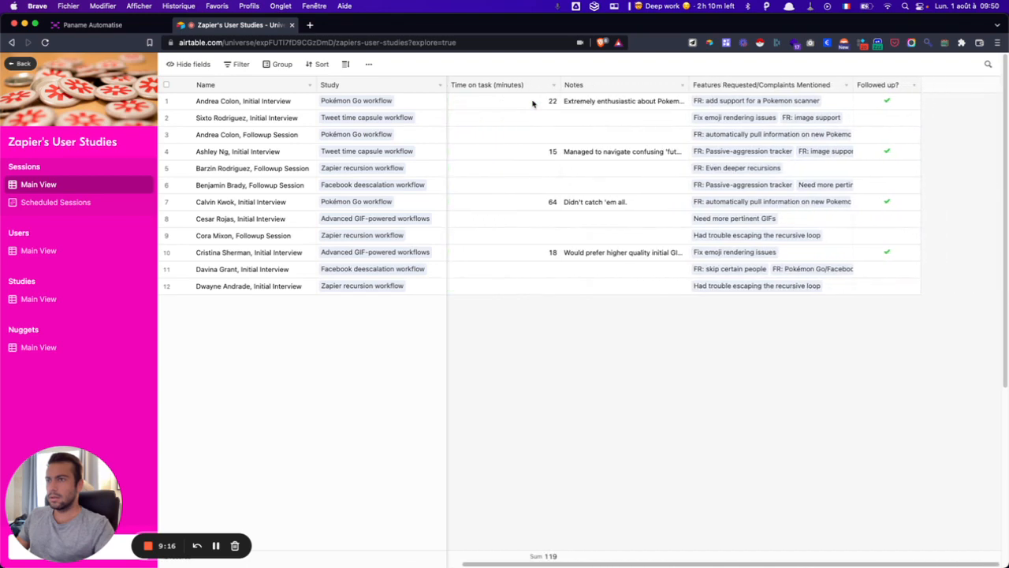
scroll(533, 103, left, 10)
- View the Scheduled Sessions calendar and Users, Studies and Nuggets tables, then return to the overview
click(63, 203)
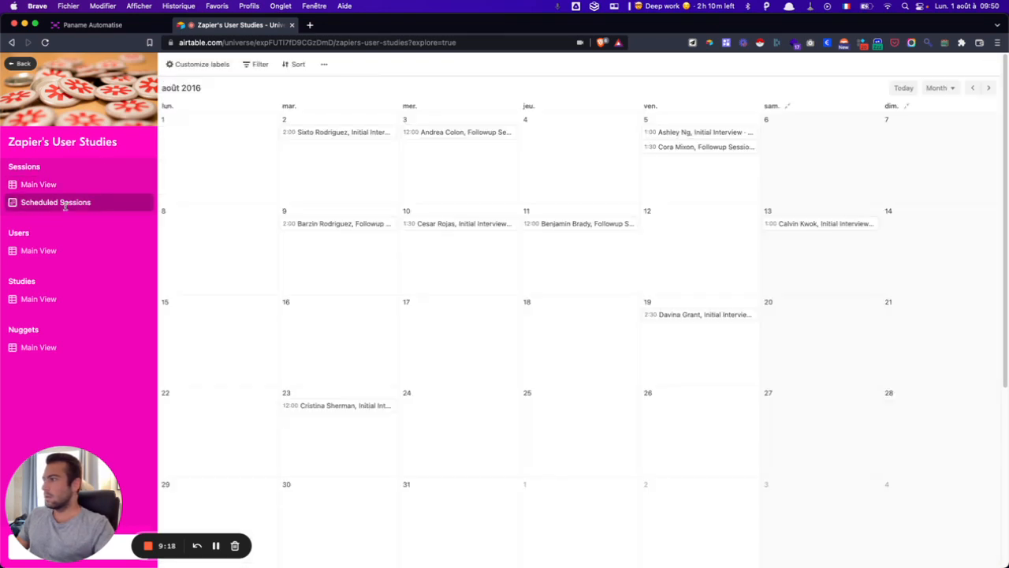
click(49, 252)
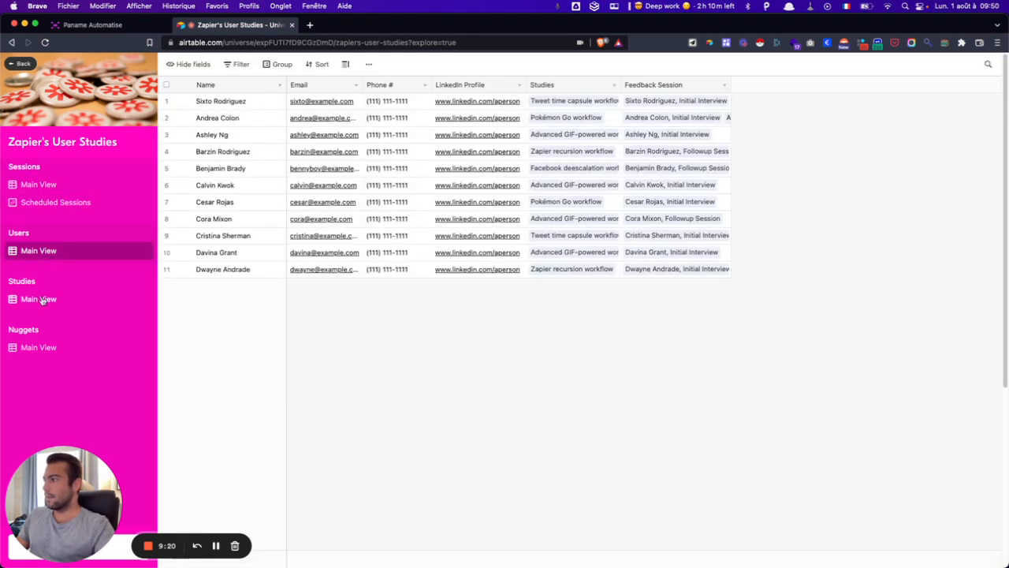
click(41, 307)
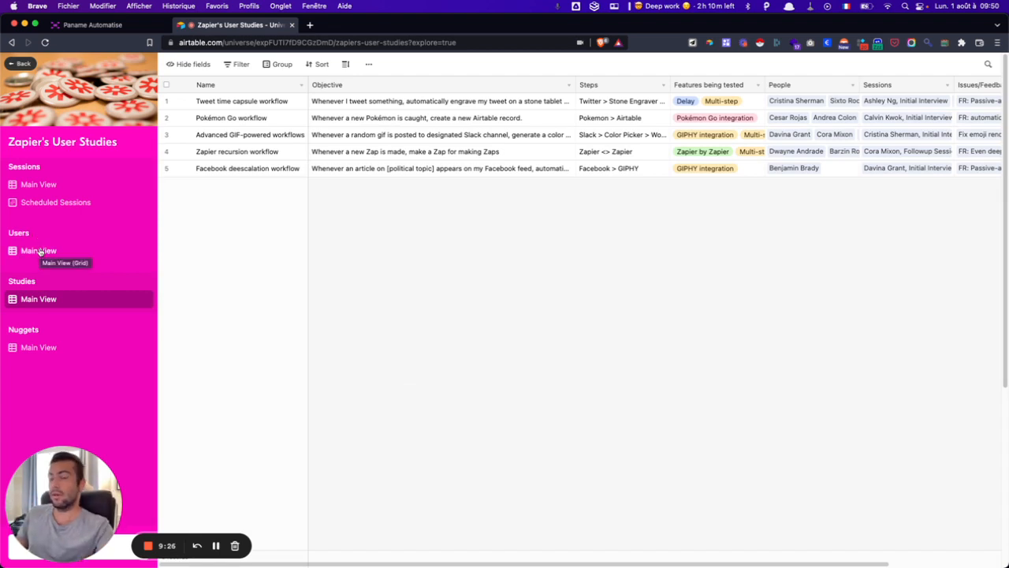
scroll(717, 150, right, 2)
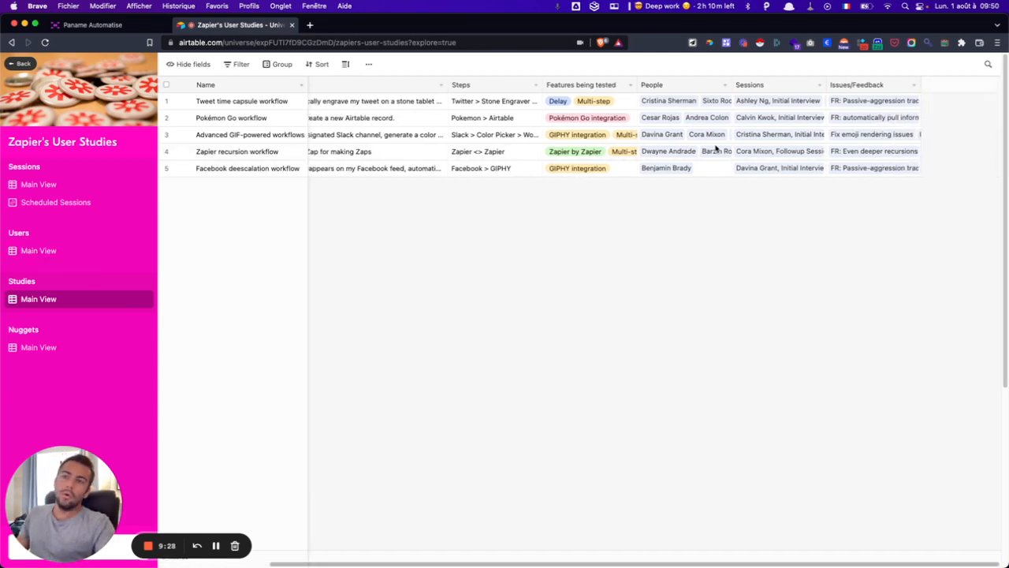
scroll(716, 149, left, 2)
click(48, 348)
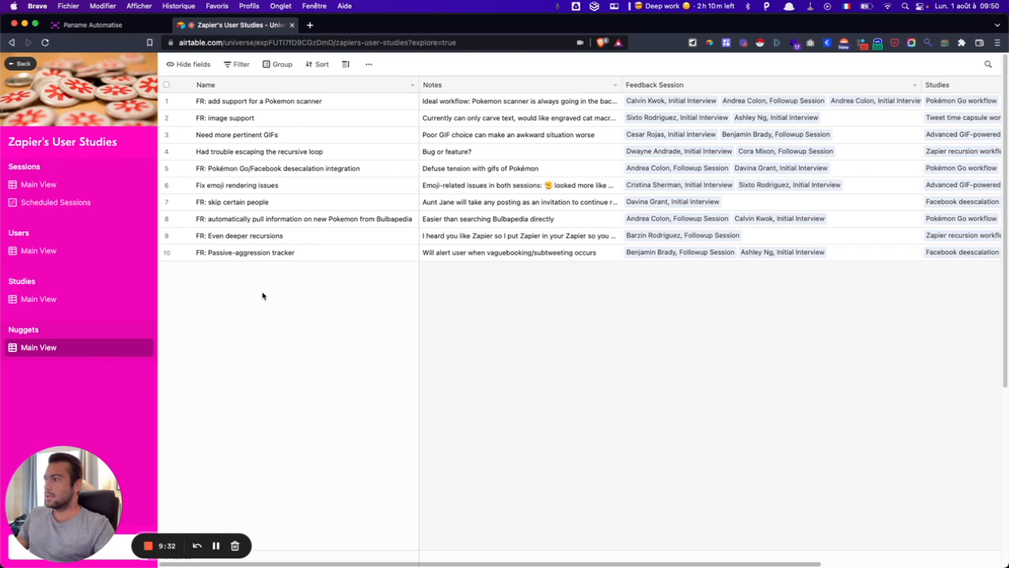
scroll(491, 181, right, 3)
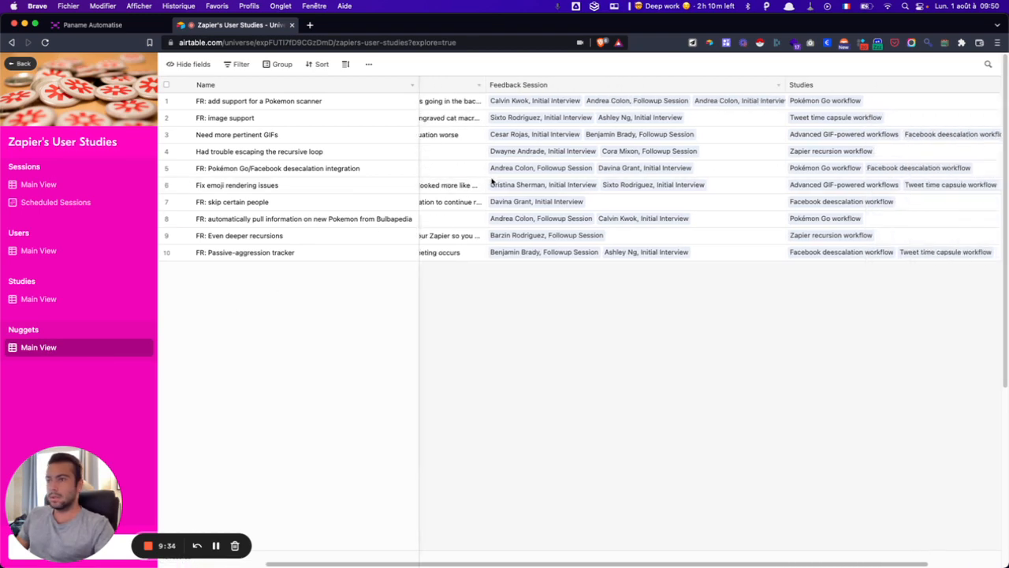
scroll(491, 181, left, 3)
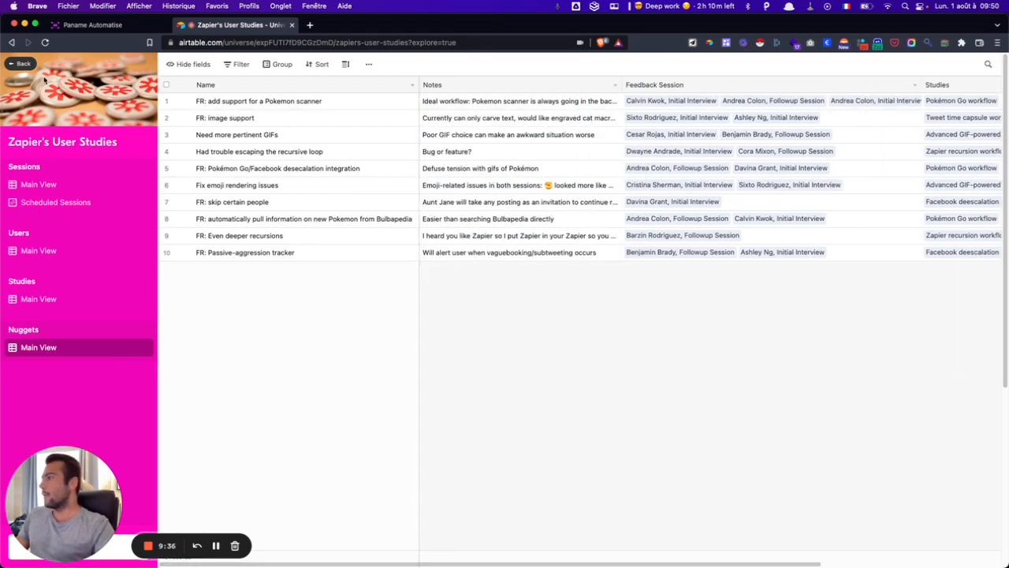
click(20, 65)
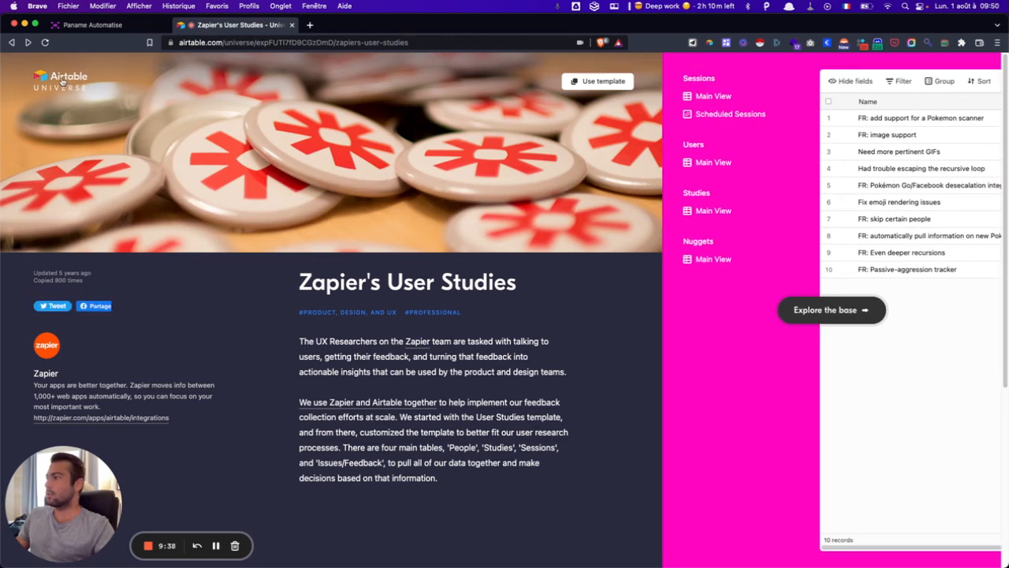
- Return to the Airtable Universe gallery and scroll through its bases
click(61, 81)
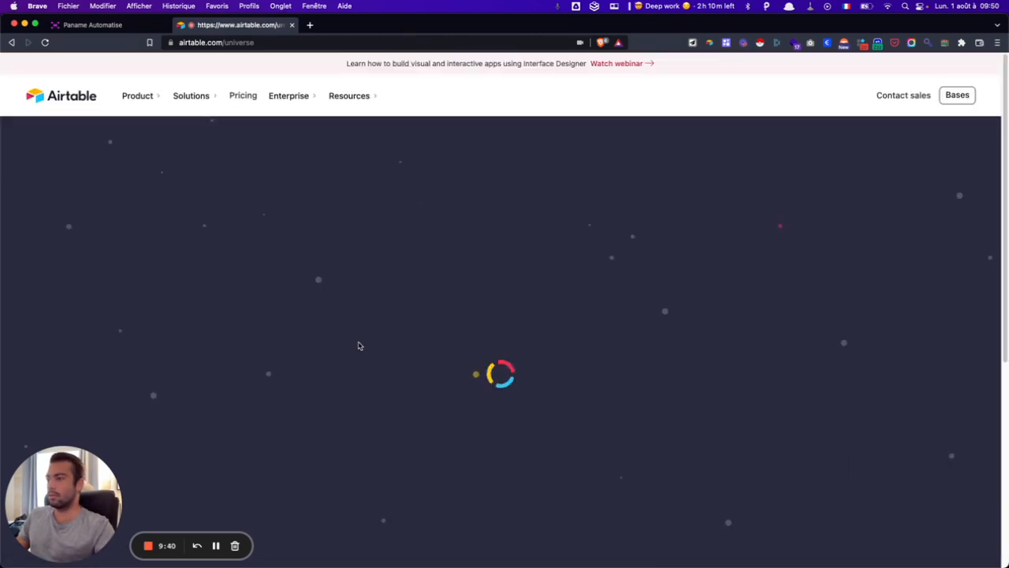
scroll(359, 345, down, 3)
scroll(359, 345, down, 15)
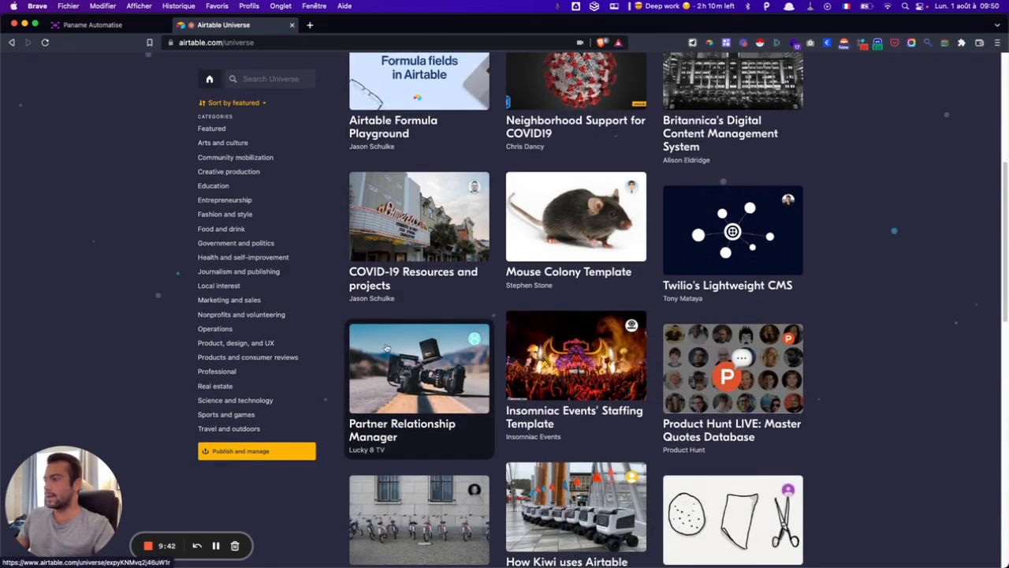
scroll(524, 373, down, 5)
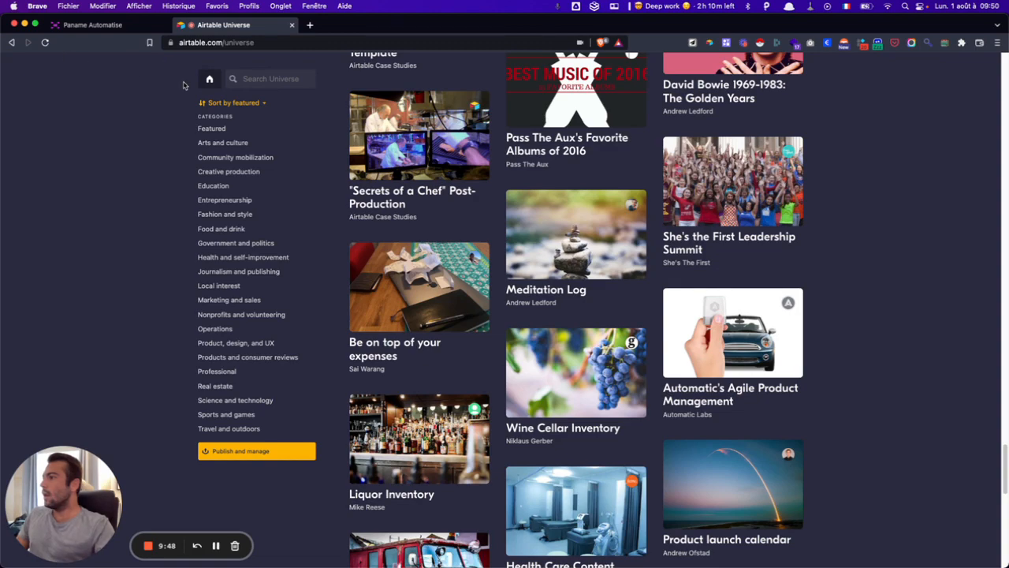
scroll(186, 83, down, 10)
- Trim the web address to airtable.com and load the Bases home page
click(223, 42)
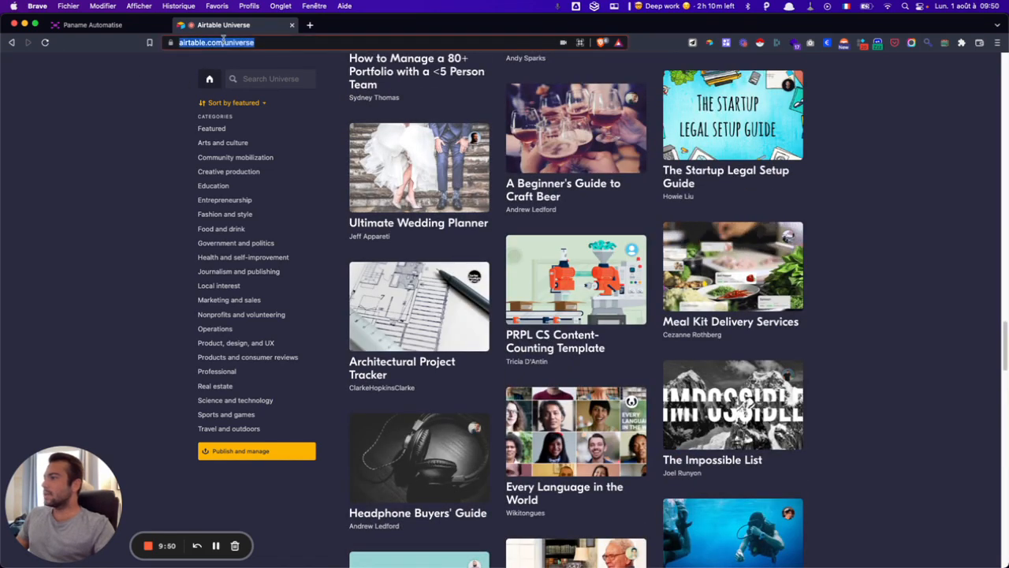
click(292, 43)
key(BackSpace)
key(BackSpace)
key(BackSpace)
key(BackSpace)
key(BackSpace)
key(BackSpace)
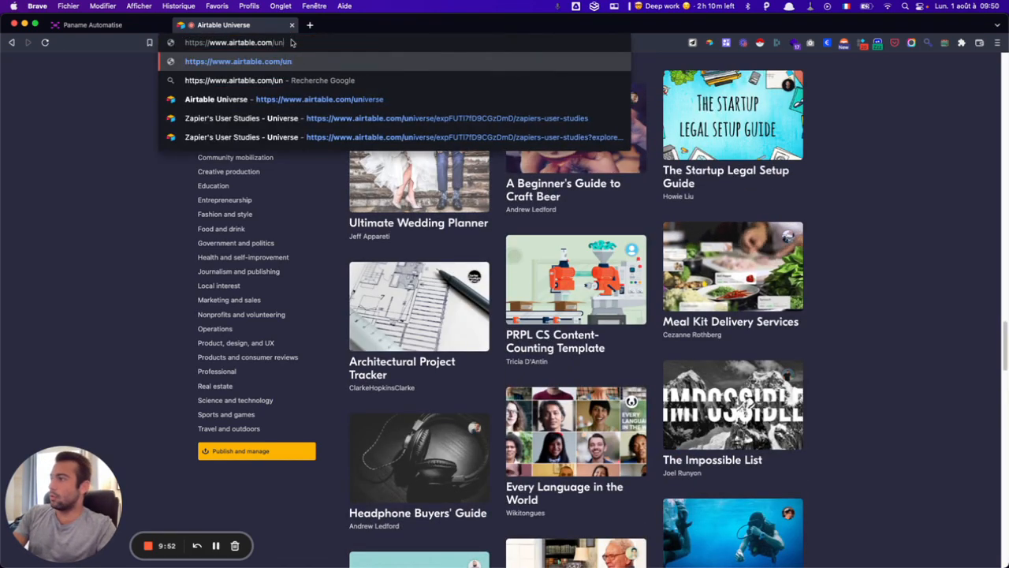
key(BackSpace)
key(BackSpace)
key(Return)
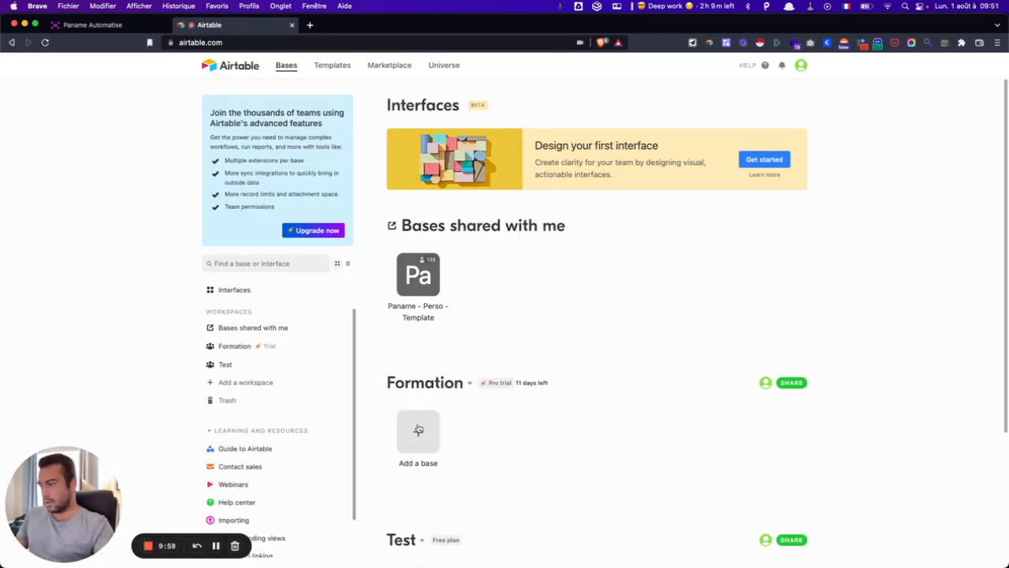
- Add a base in Formation, deleting its Notes, Attachments and Status fields and three empty records
click(418, 429)
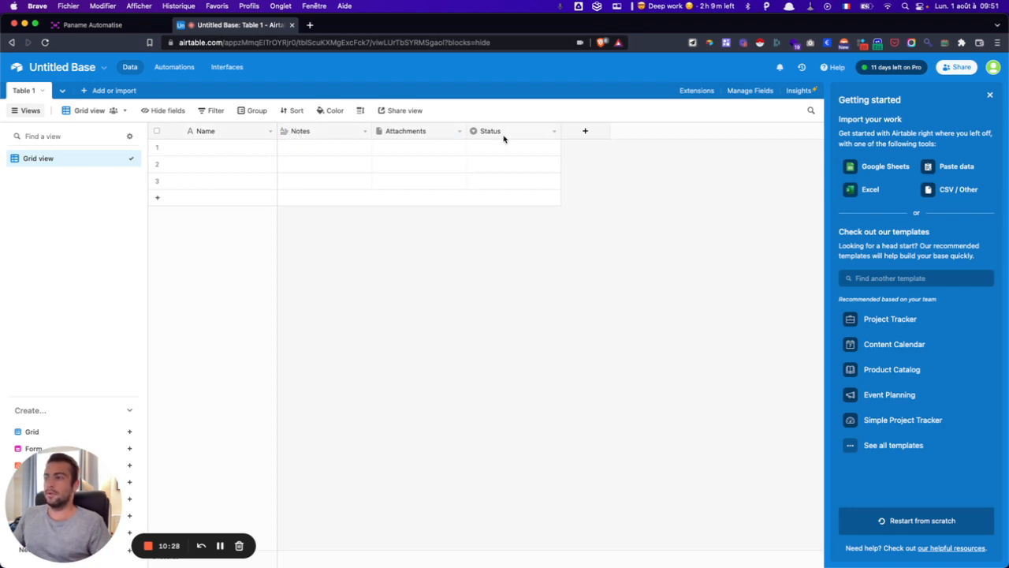
right_click(324, 133)
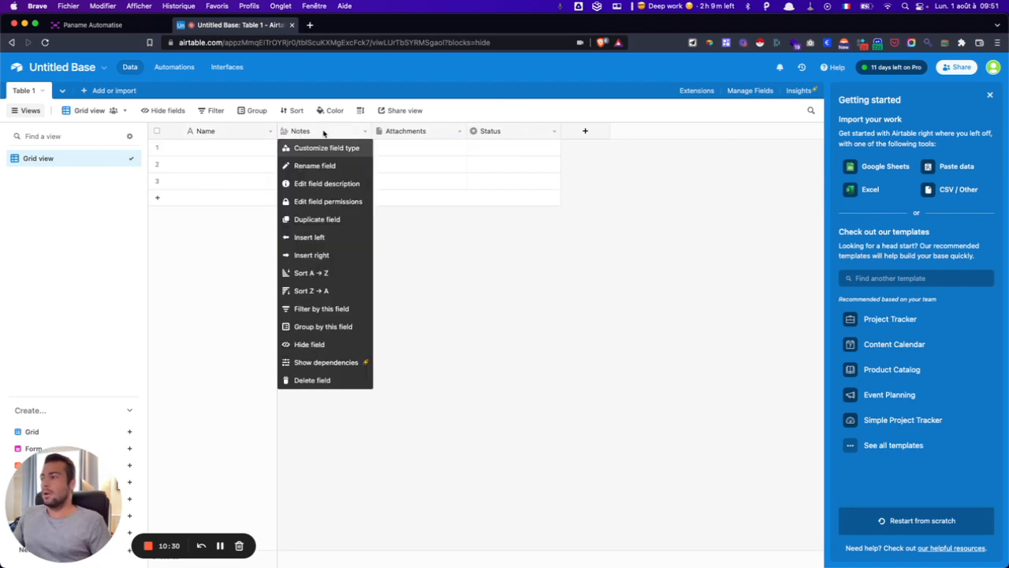
click(320, 380)
right_click(325, 134)
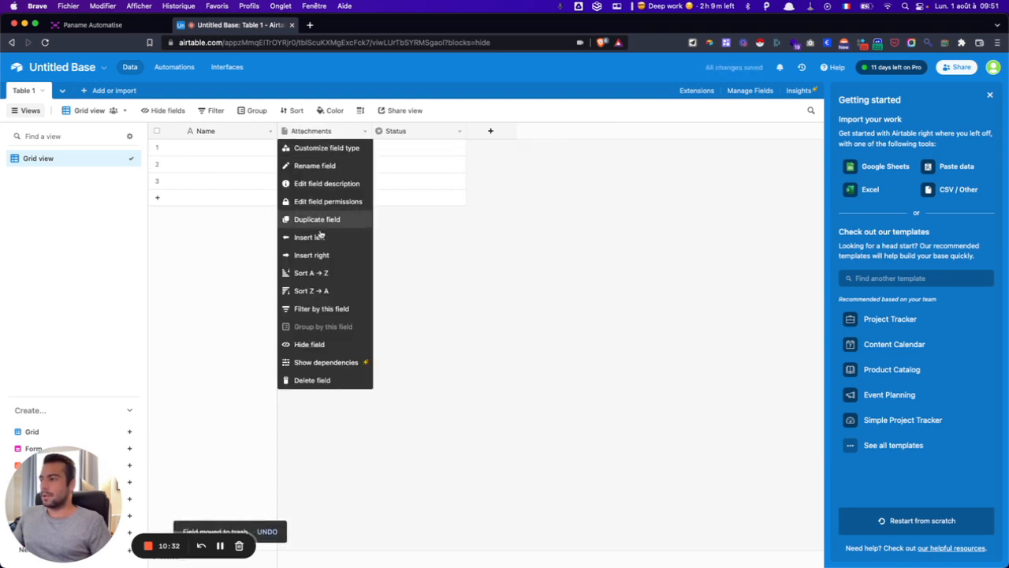
click(325, 378)
right_click(319, 132)
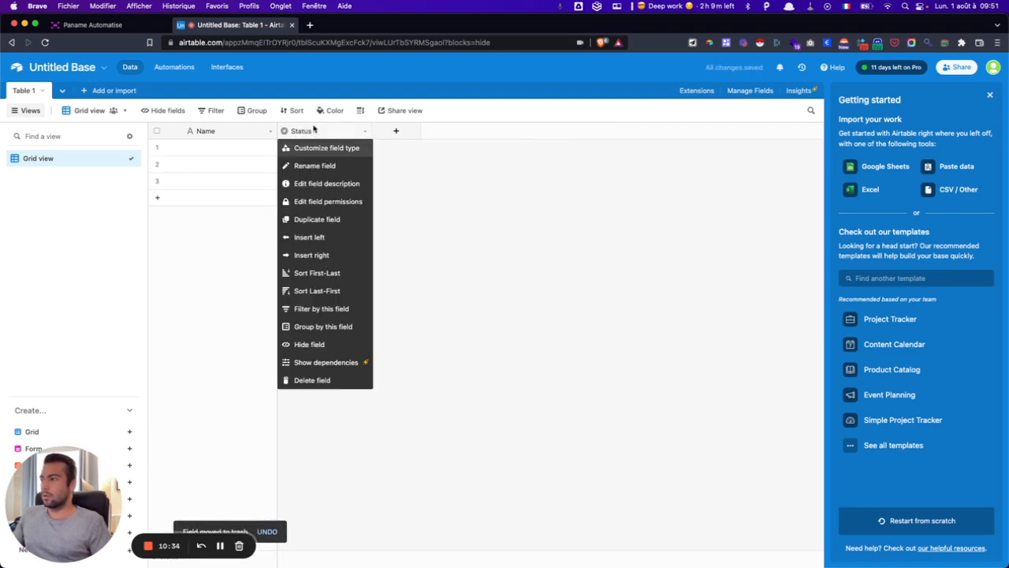
click(294, 380)
drag(261, 148, 256, 188)
key(BackSpace)
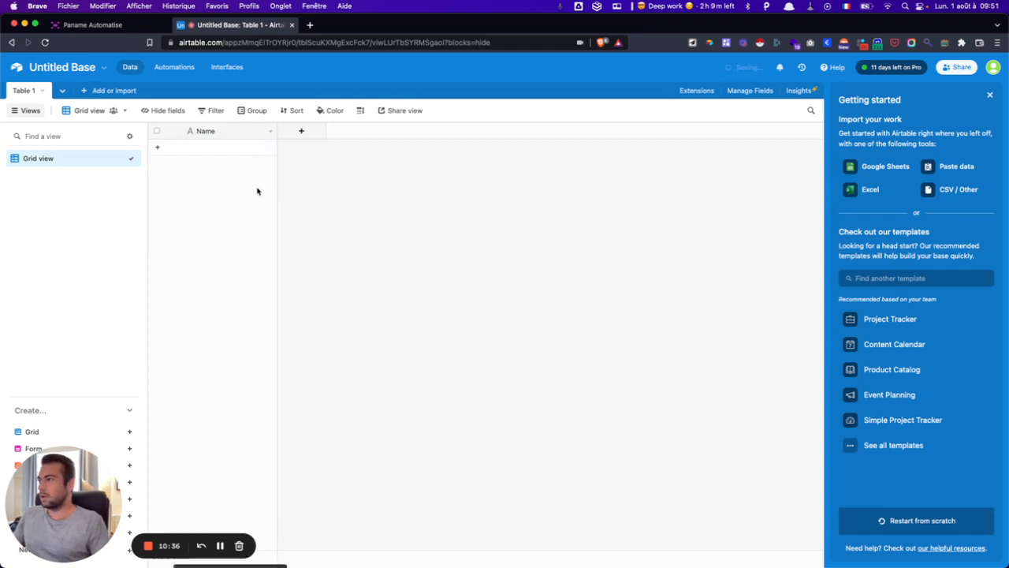
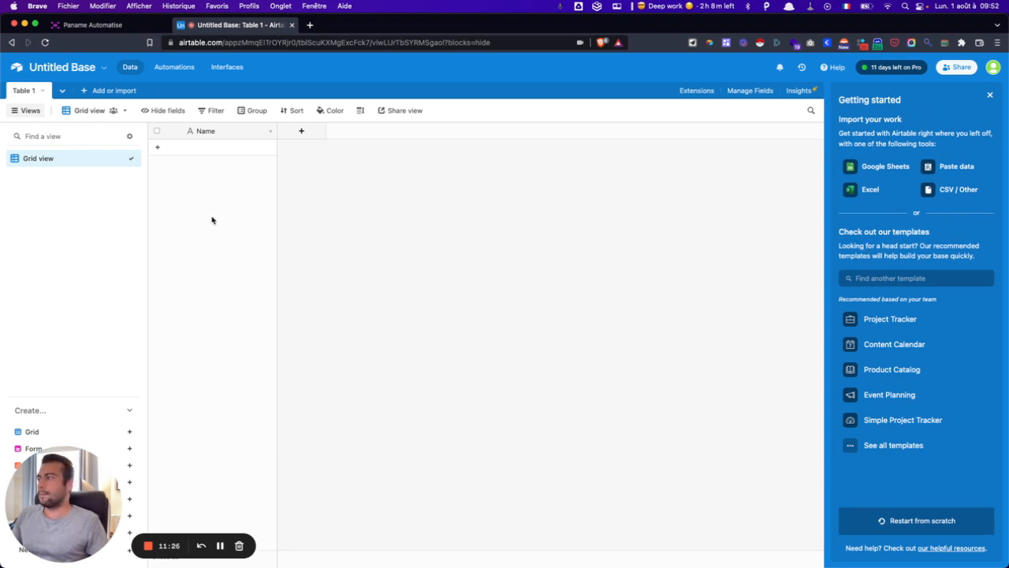
- Close the Getting started panel and collapse then restore the list of views
click(991, 97)
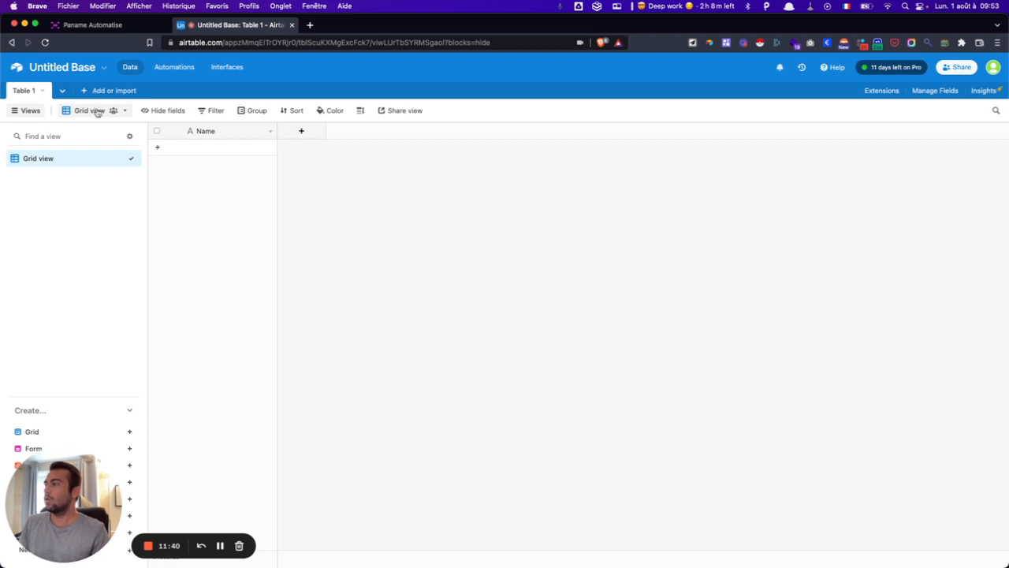
click(26, 111)
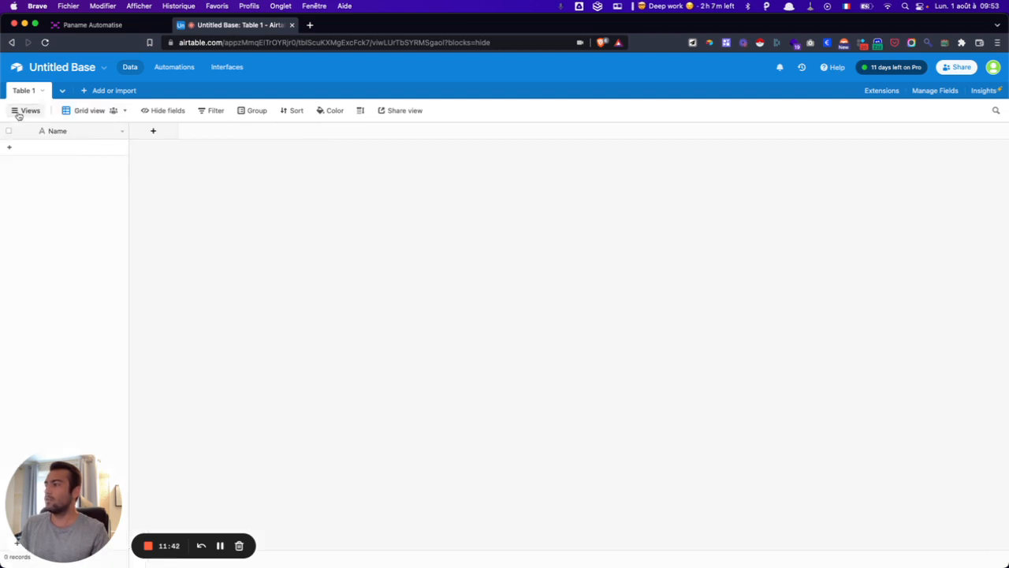
click(19, 116)
- Rename the grid view to 'Paname' and dismiss the view-naming tip
click(112, 111)
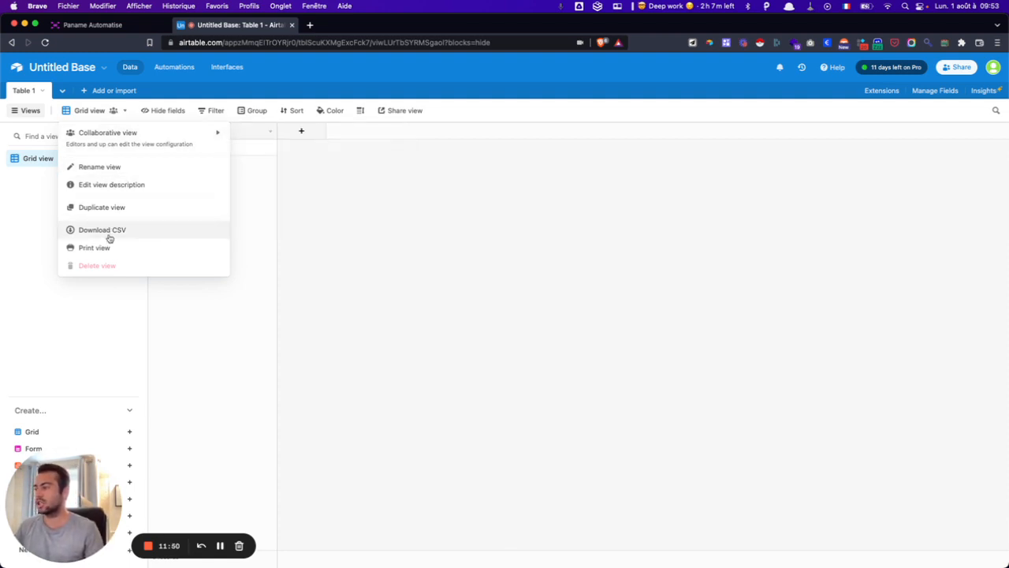
click(114, 168)
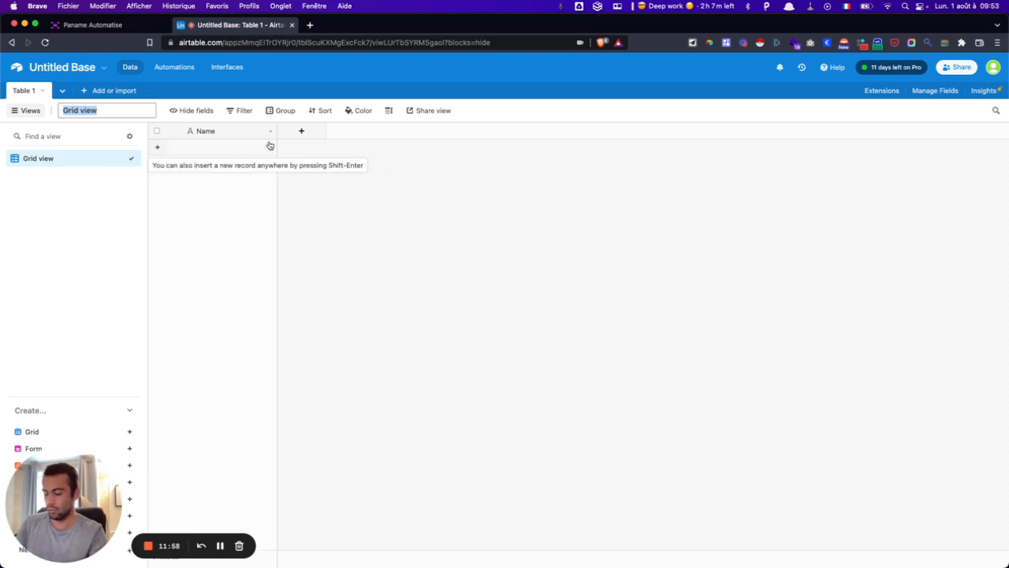
text(Paname)
key(Return)
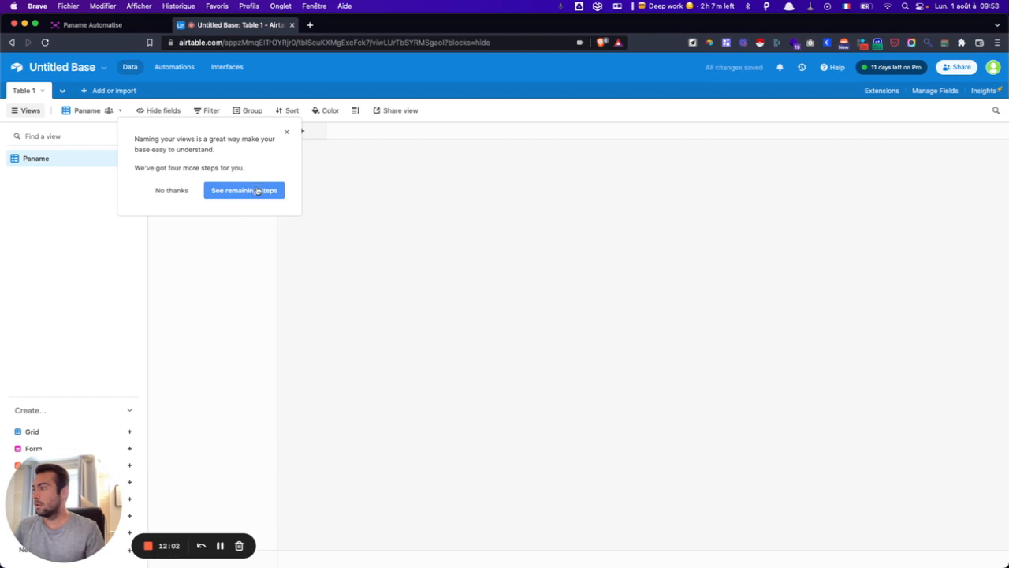
click(186, 196)
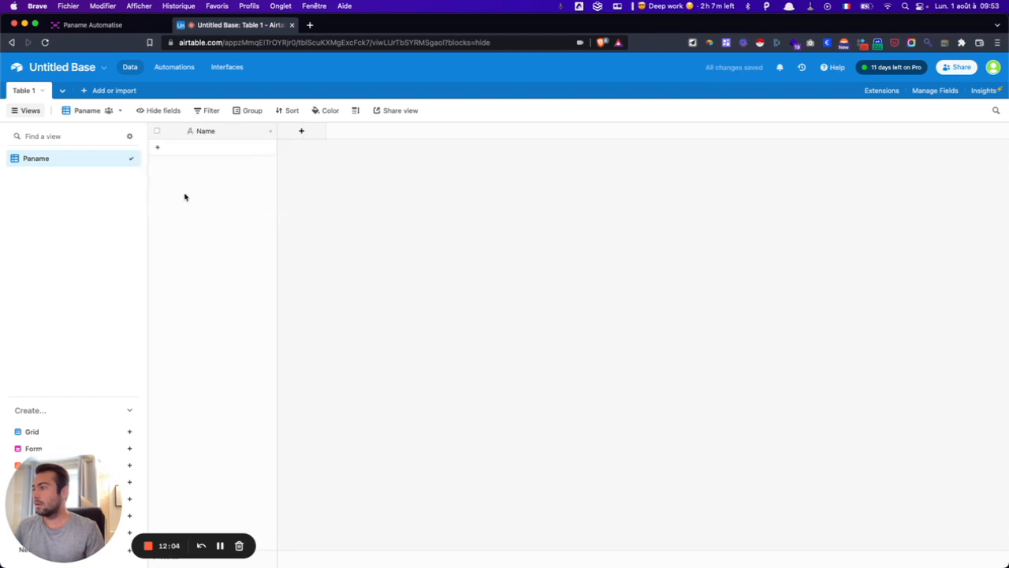
- Review the view's Hide fields, Filter, Group, Sort and Color options without changing them
click(152, 113)
click(152, 112)
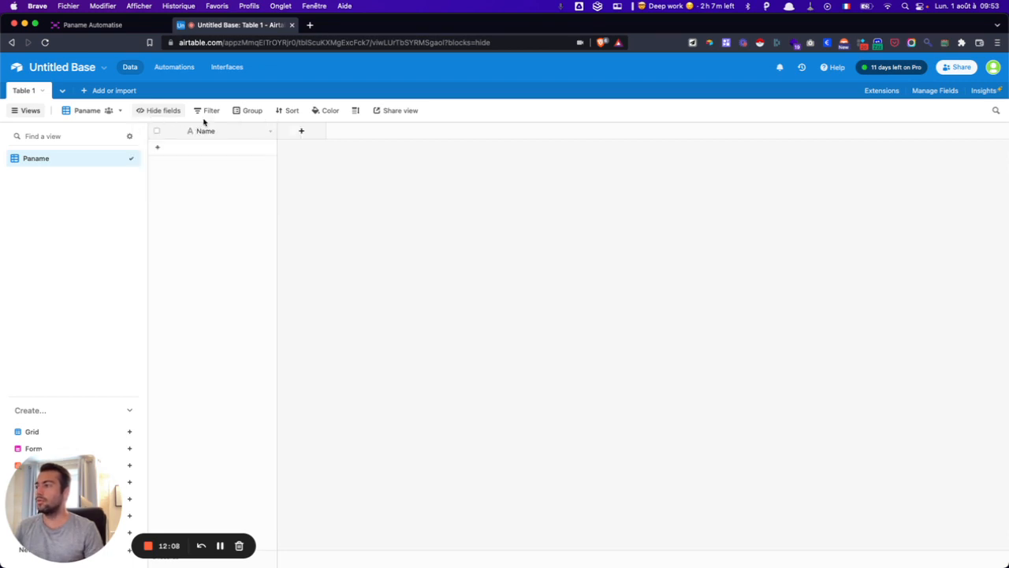
click(213, 112)
click(213, 111)
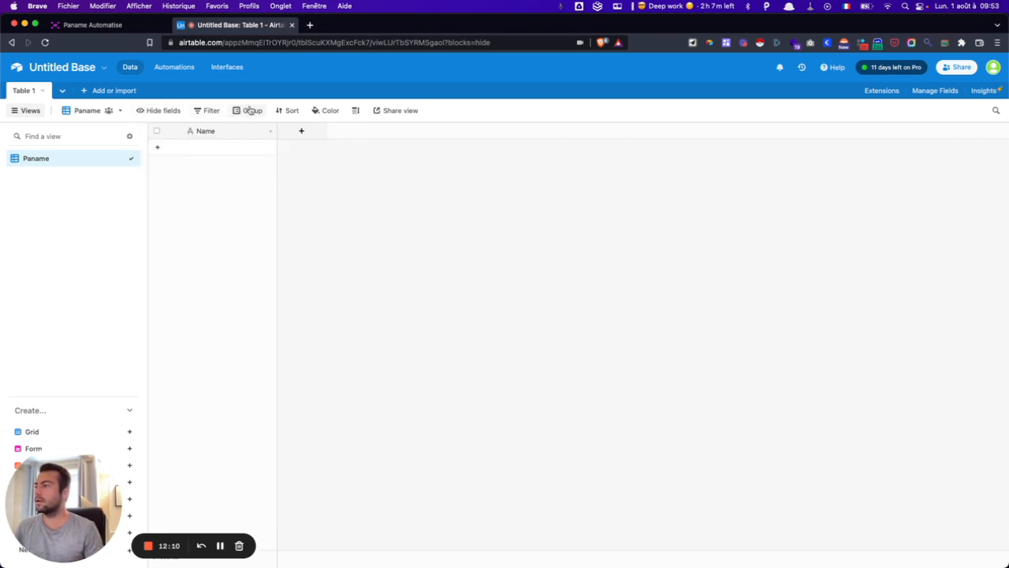
click(248, 109)
click(264, 108)
click(287, 110)
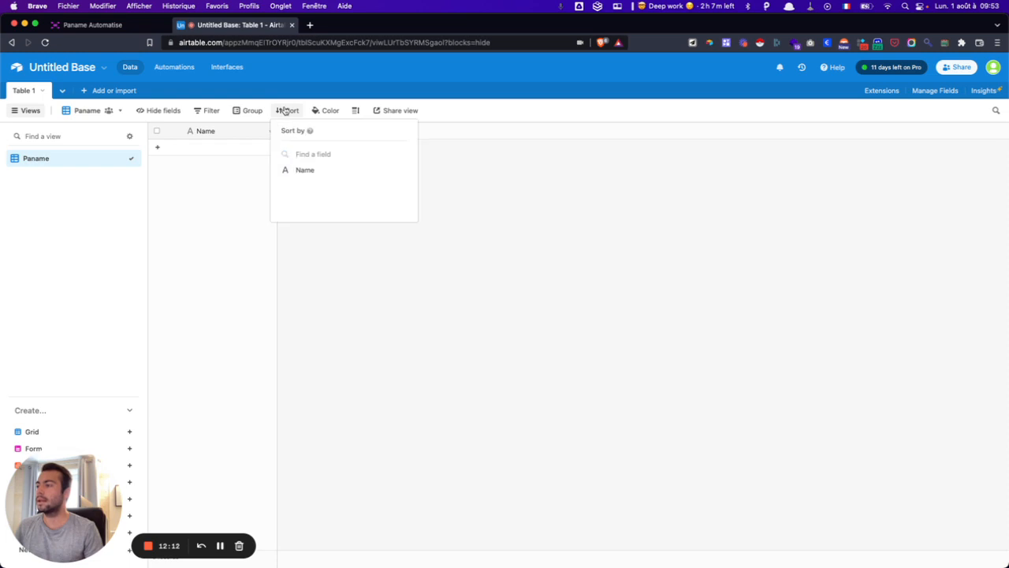
click(287, 109)
click(326, 110)
click(326, 110)
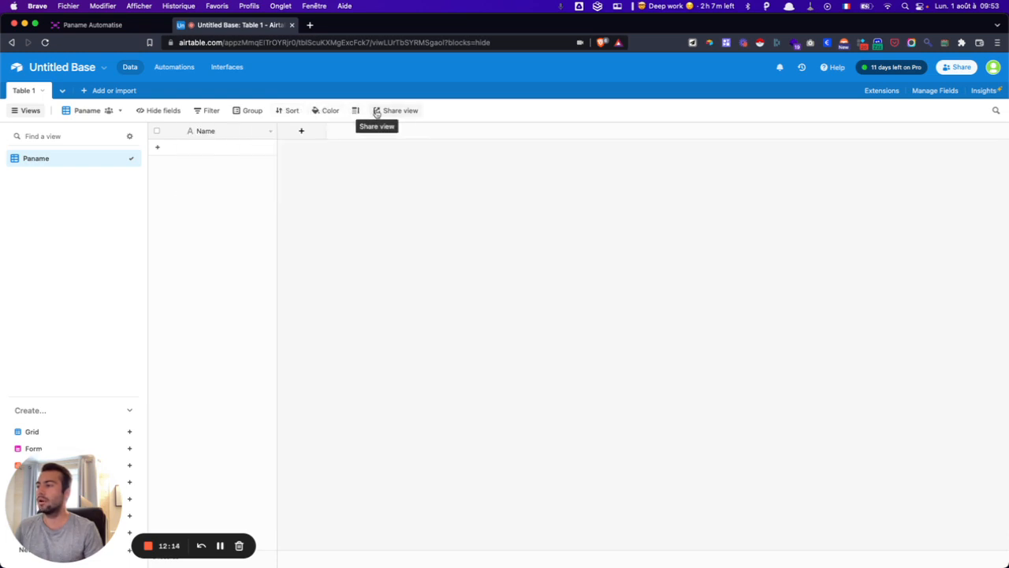
- Set the row height to Medium and look over the Share view options
click(354, 111)
click(384, 162)
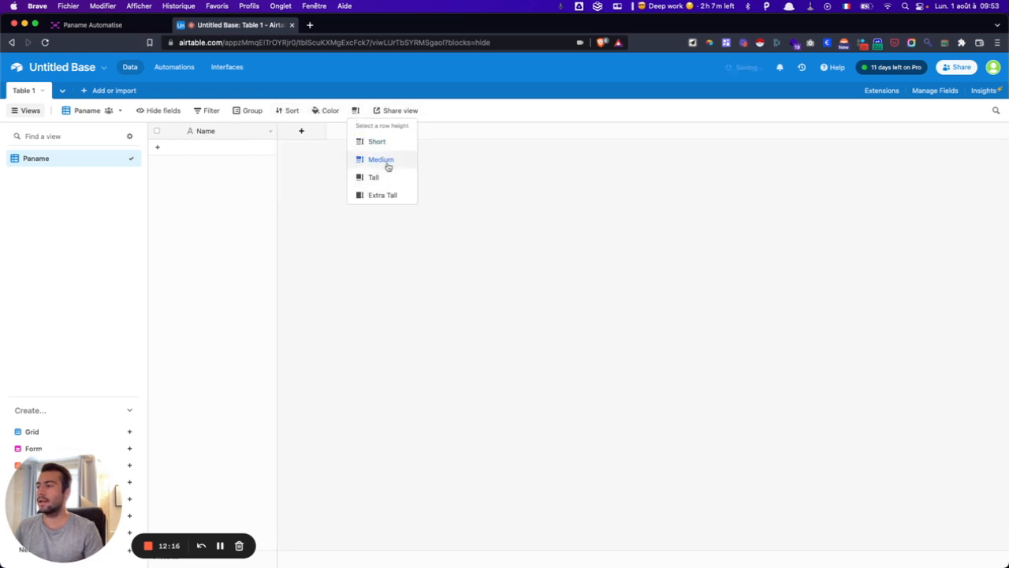
click(272, 178)
click(387, 113)
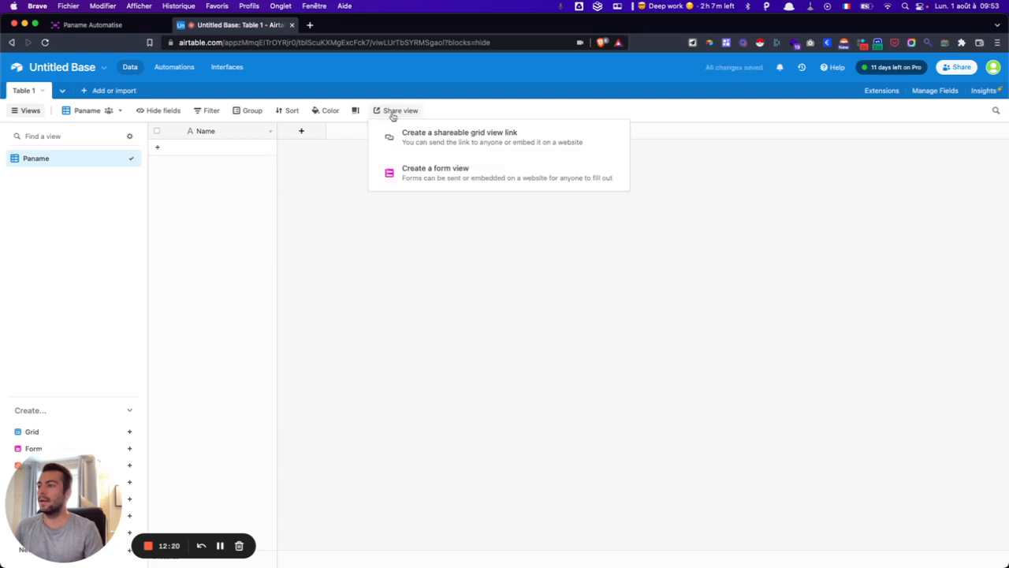
click(362, 194)
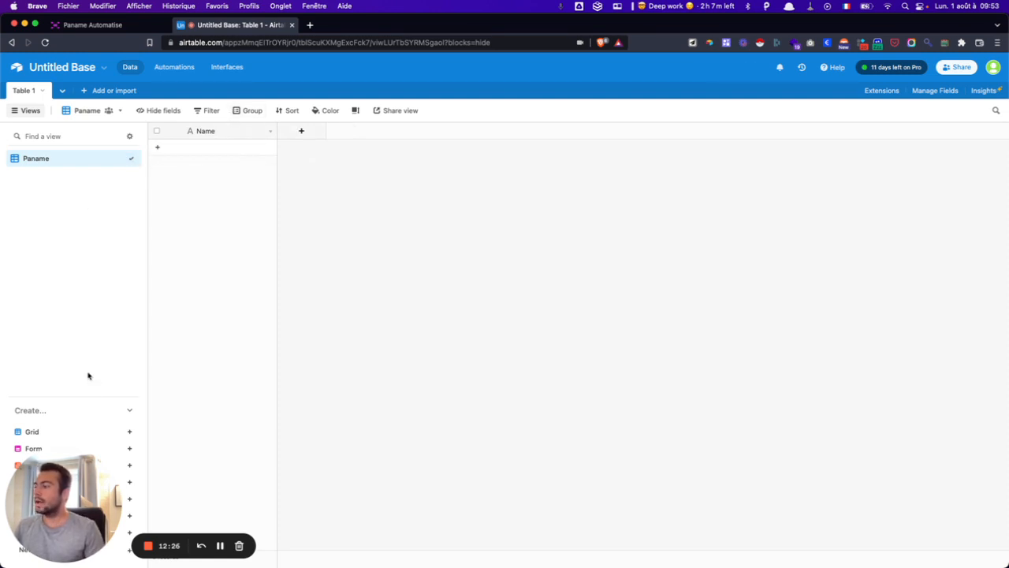
- Add an empty record and change the Name field's type to Email
click(236, 152)
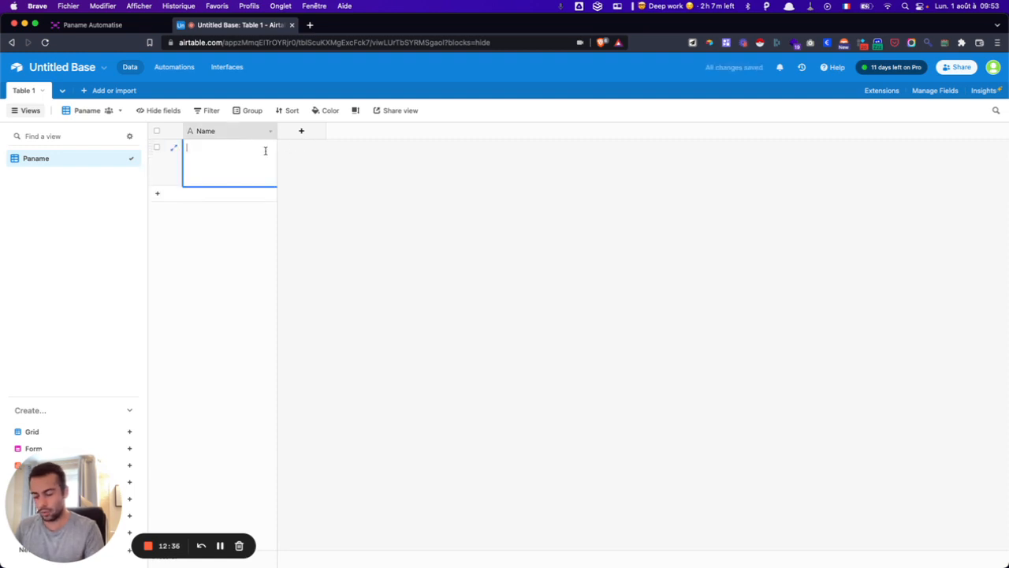
click(272, 133)
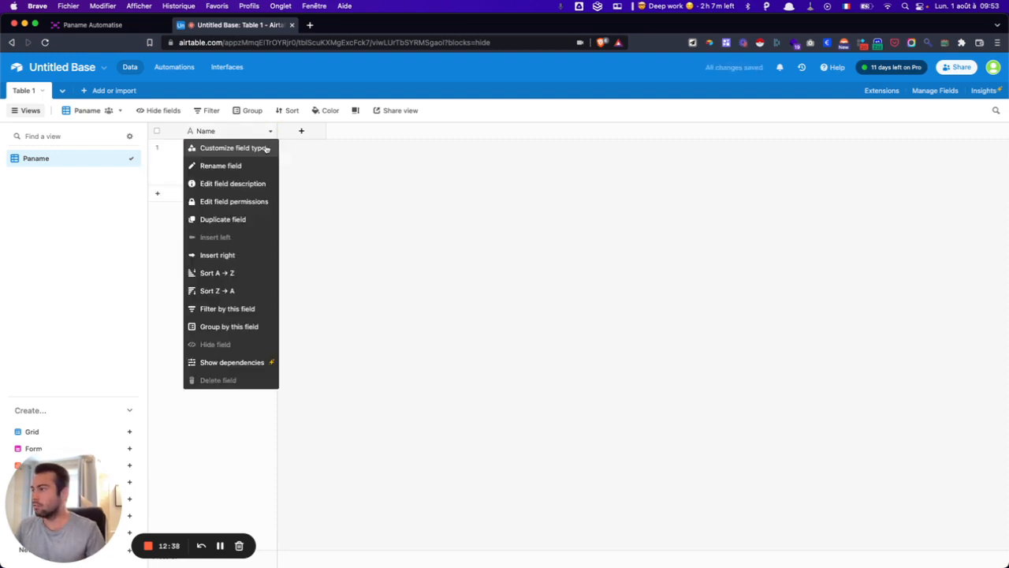
click(227, 149)
click(259, 215)
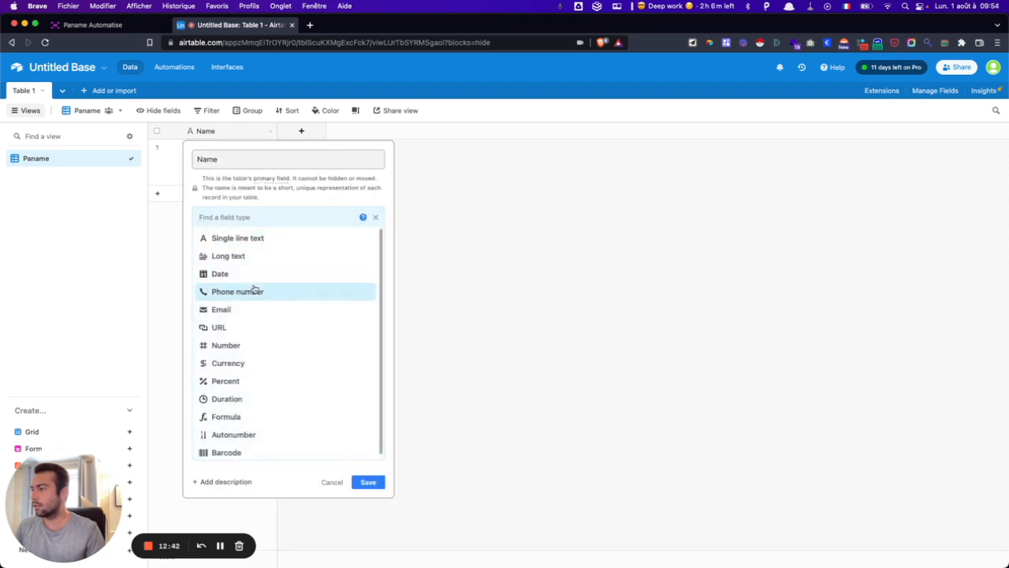
click(251, 311)
click(375, 263)
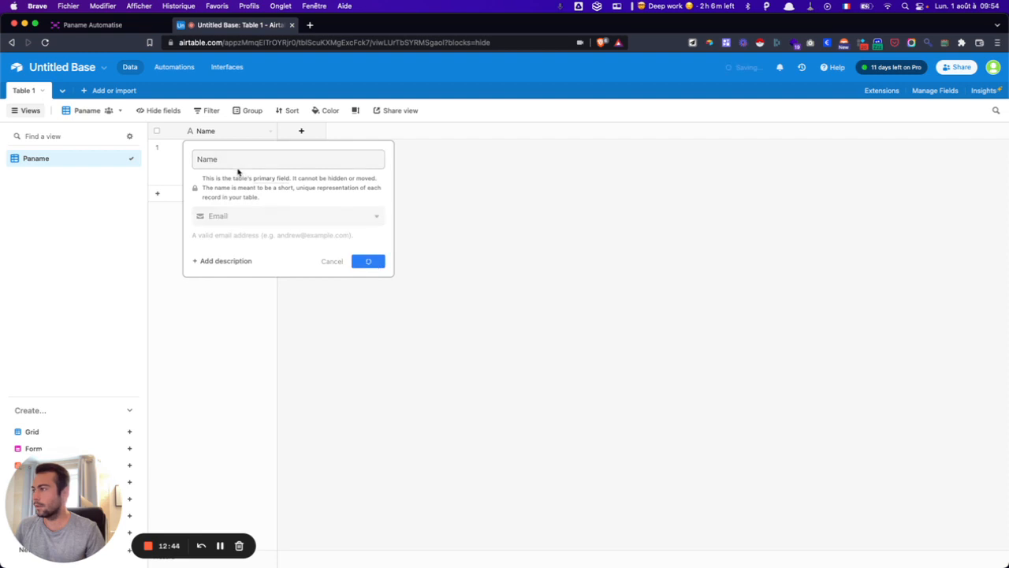
- Switch rows to Short height and enter an e-mail address in the first record
click(355, 111)
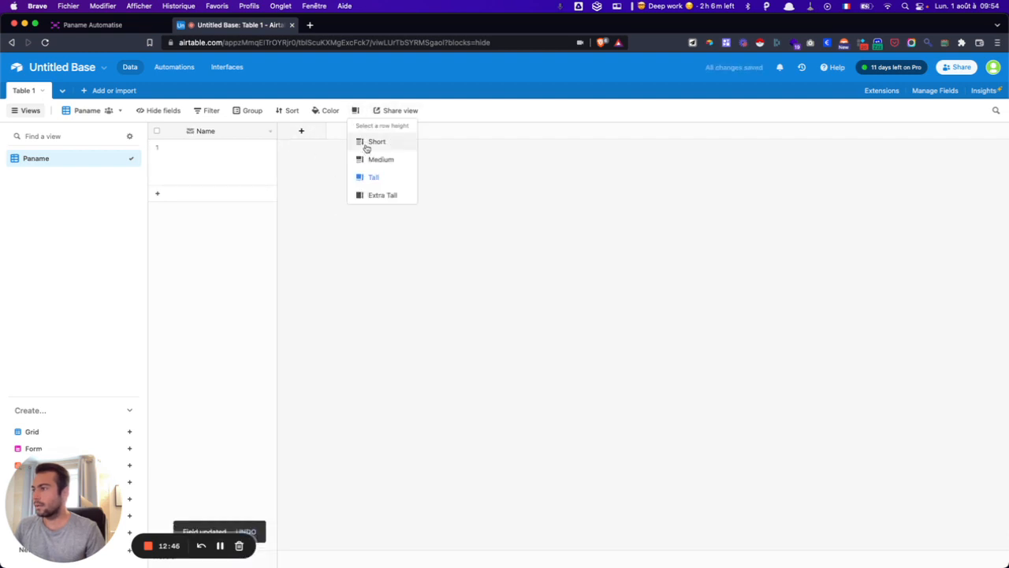
click(370, 142)
click(234, 151)
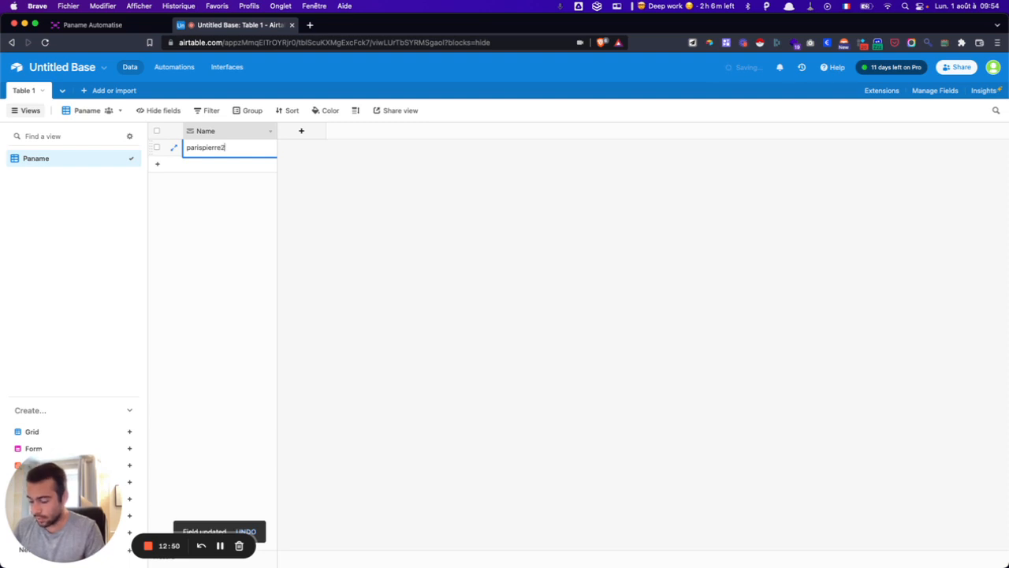
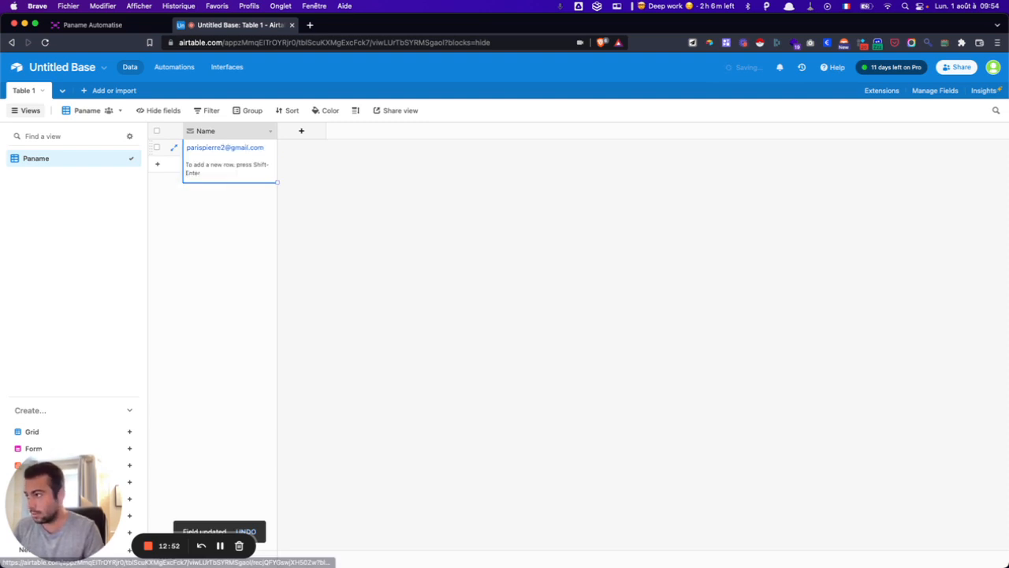
- Add a single line text field 'Nom', then rename it to 'Prénom'
click(303, 130)
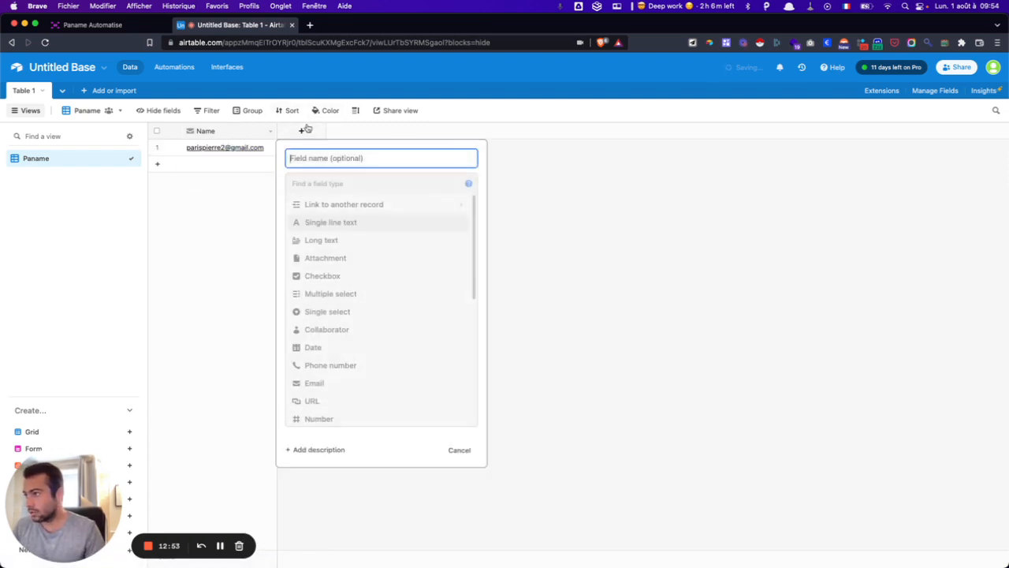
click(330, 221)
text(Nol)
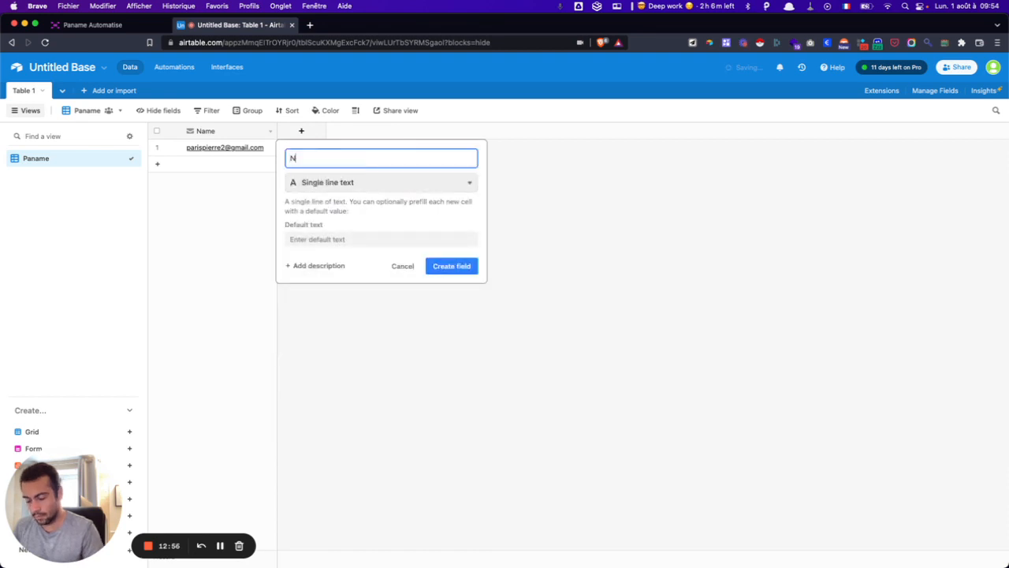
key(BackSpace)
key(BackSpace)
text(om)
key(Return)
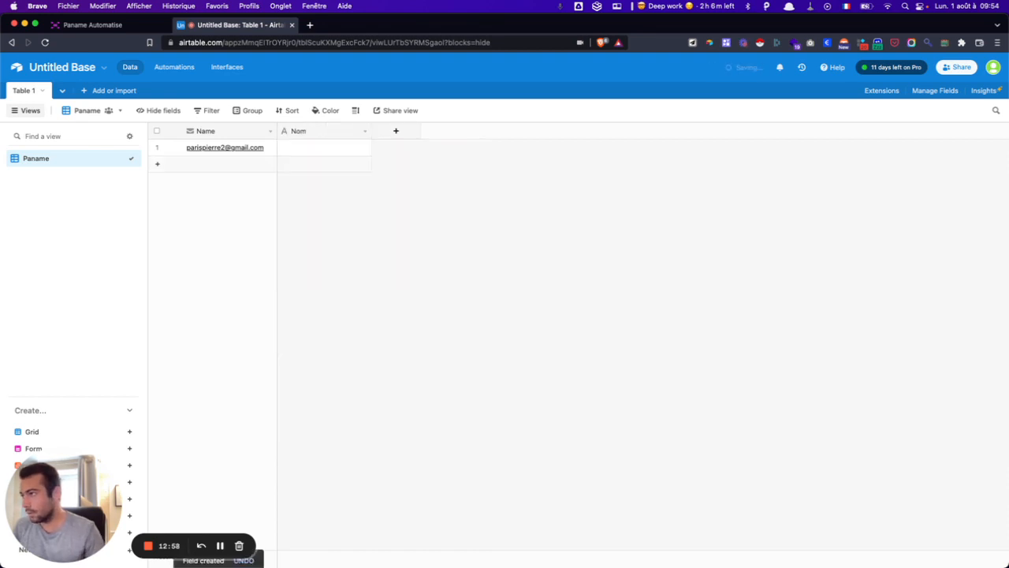
click(396, 131)
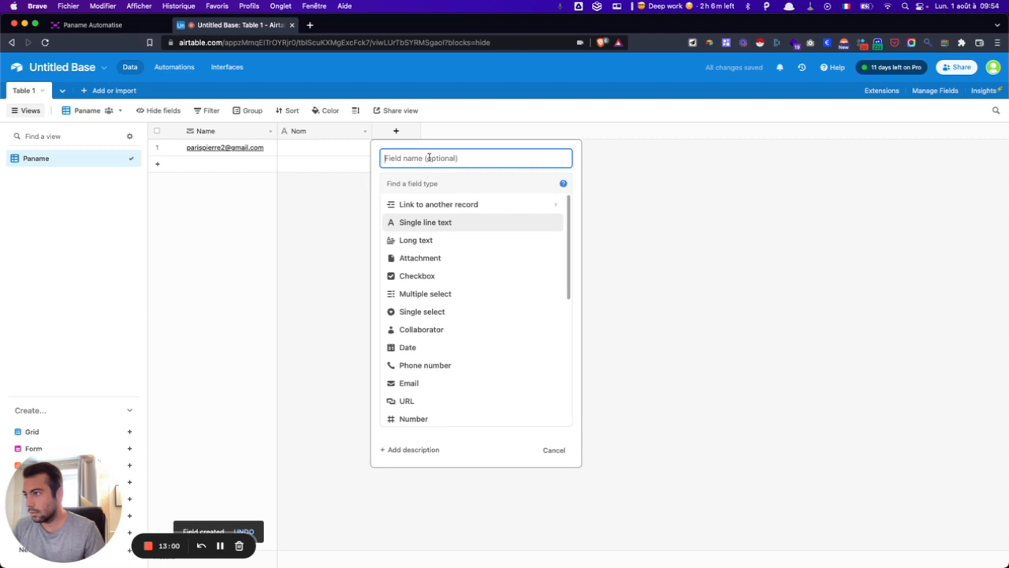
key(Escape)
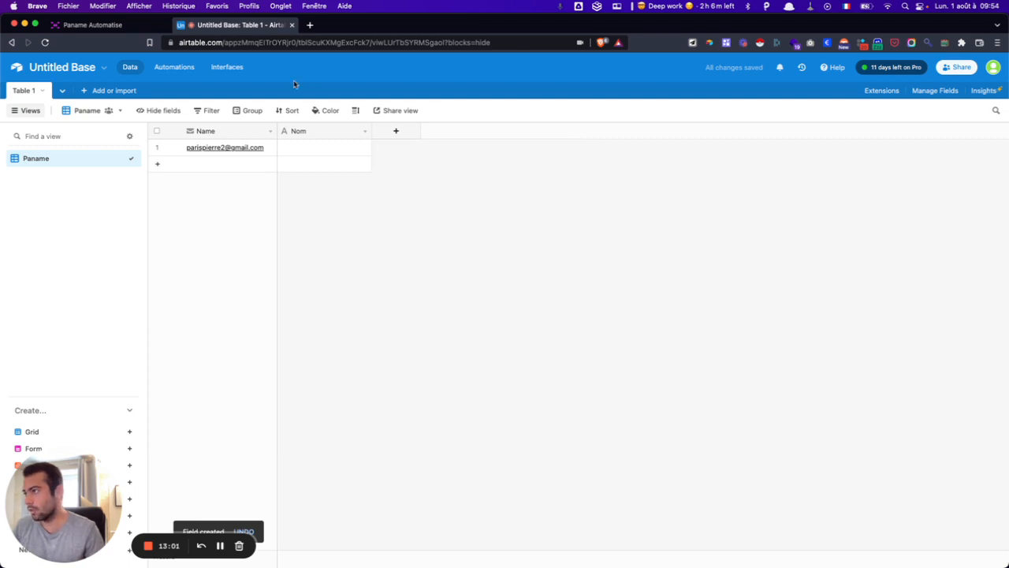
double_click(318, 131)
text(Prénom)
key(Return)
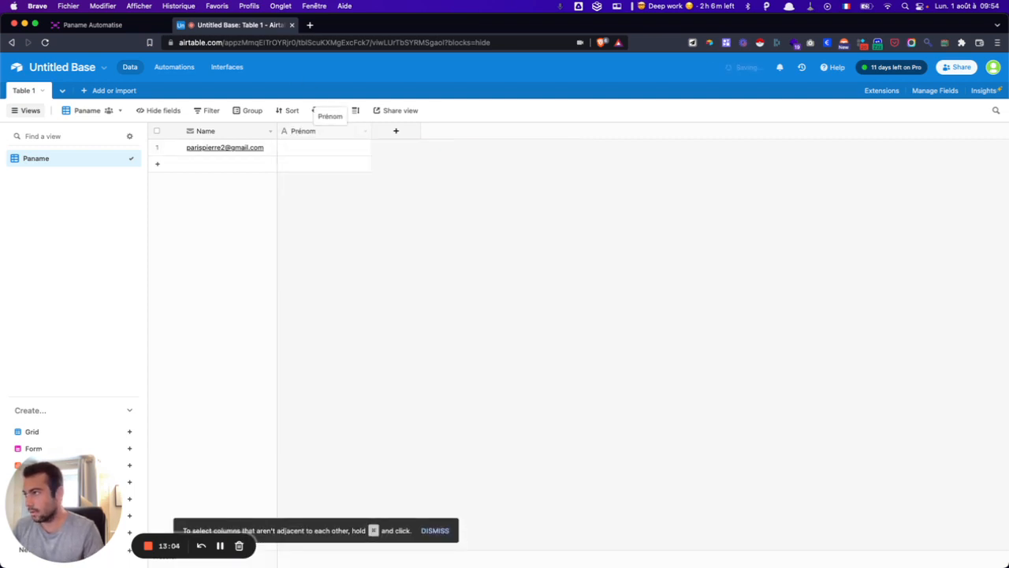
- Add a single select field named 'Statut' and select the first record's Statut cell
click(395, 131)
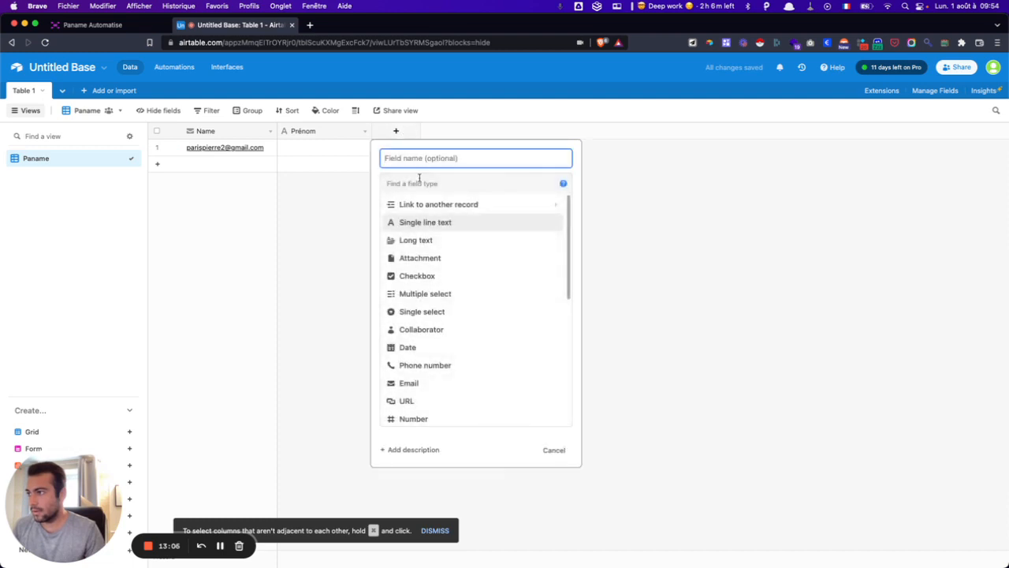
click(422, 312)
click(544, 298)
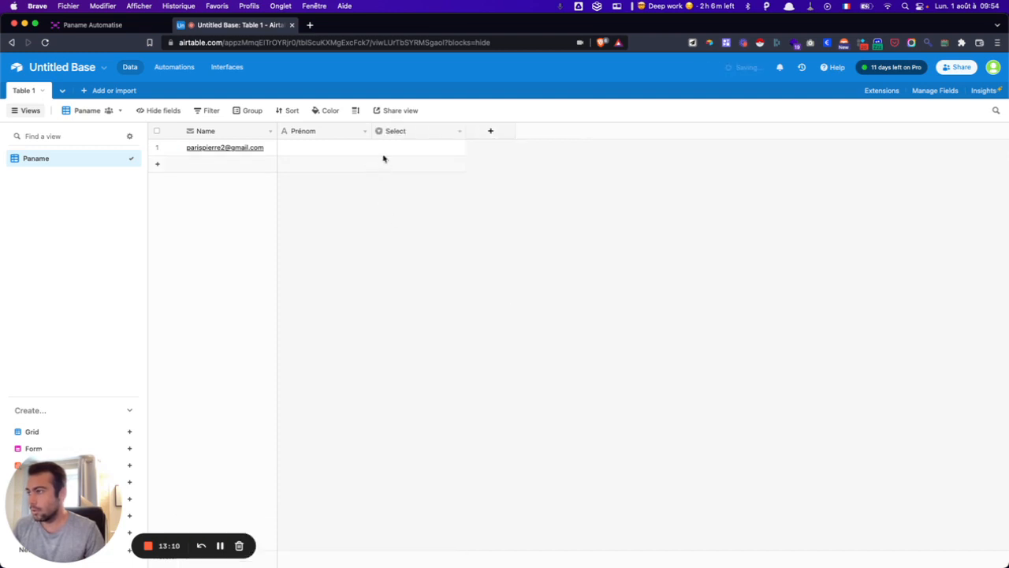
double_click(399, 132)
text(Sa)
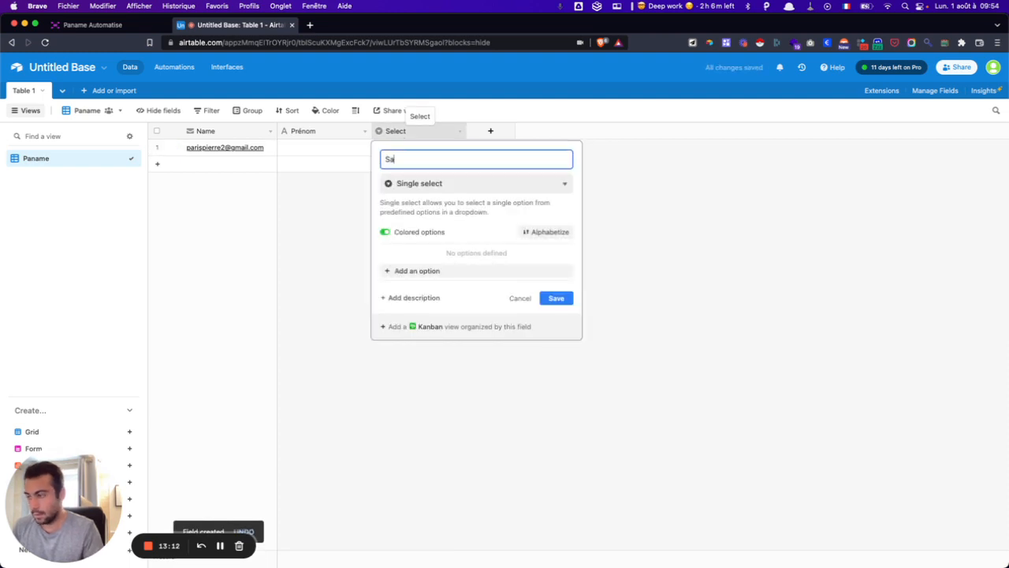
text(atut)
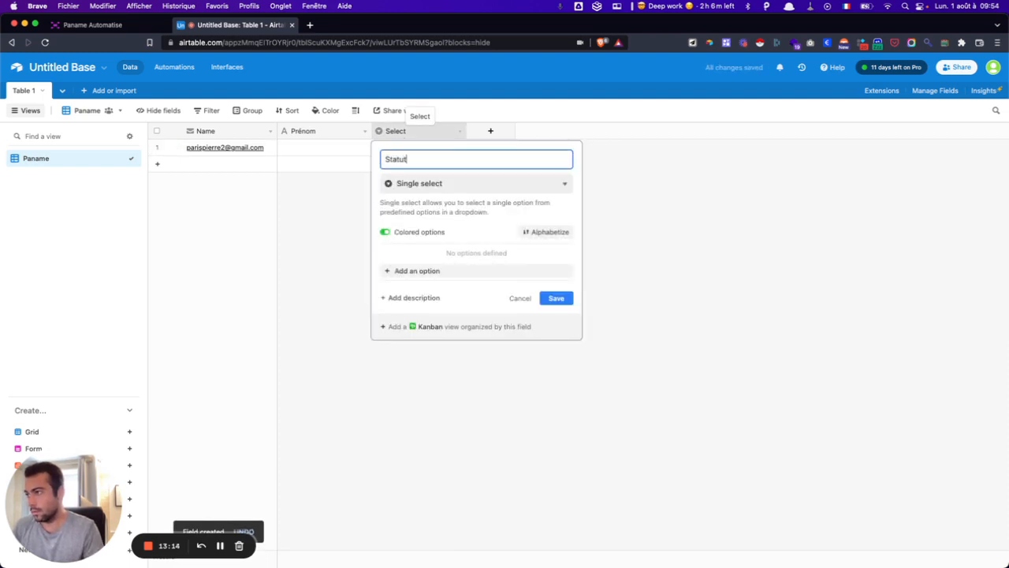
key(Return)
click(407, 150)
- Set row 1's Statut to Invité and add a second record marked Pas invité
text(Inv)
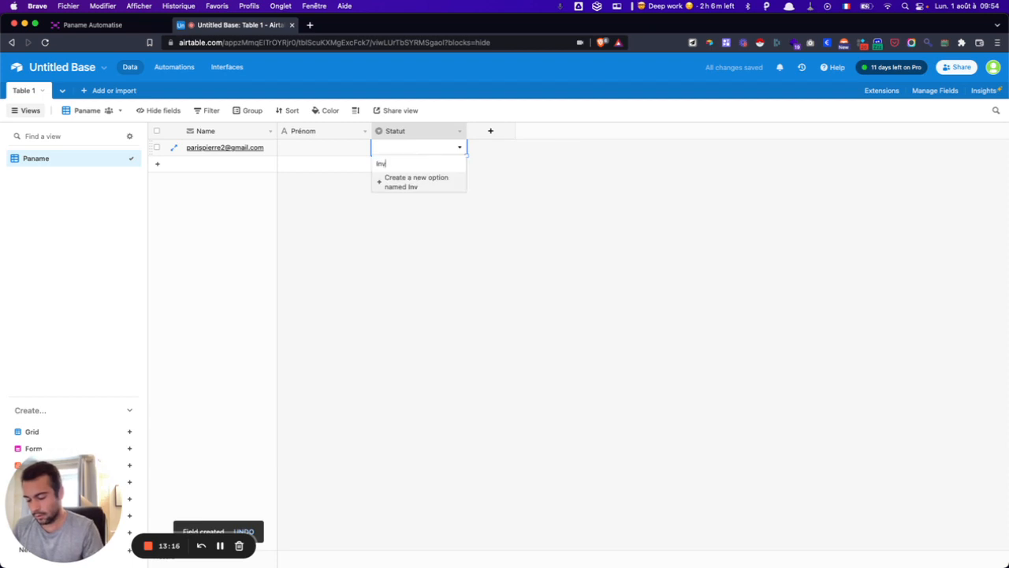
text(ité)
key(Return)
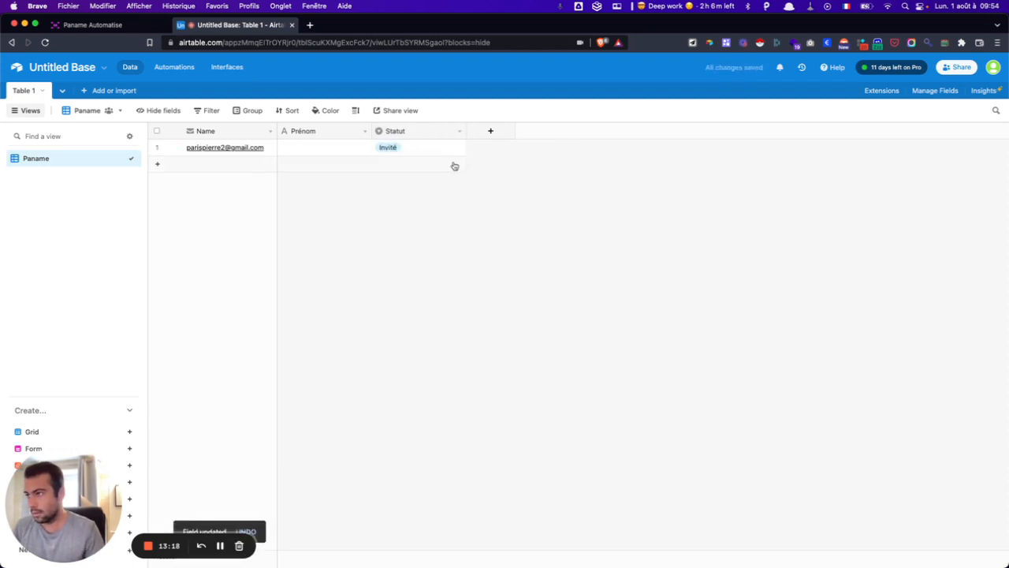
click(454, 166)
click(456, 164)
text(Pas in)
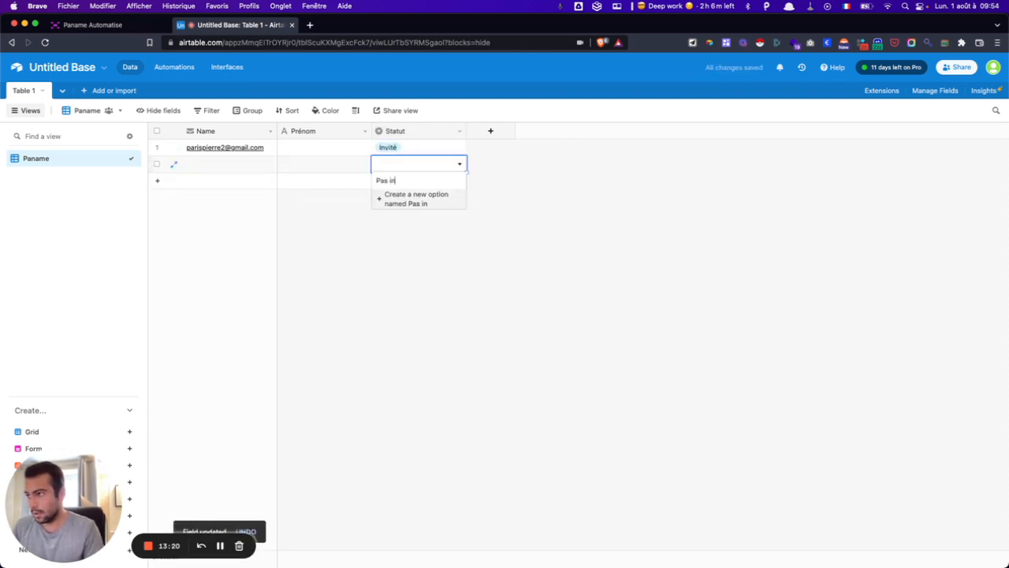
text(vité)
key(Return)
click(398, 196)
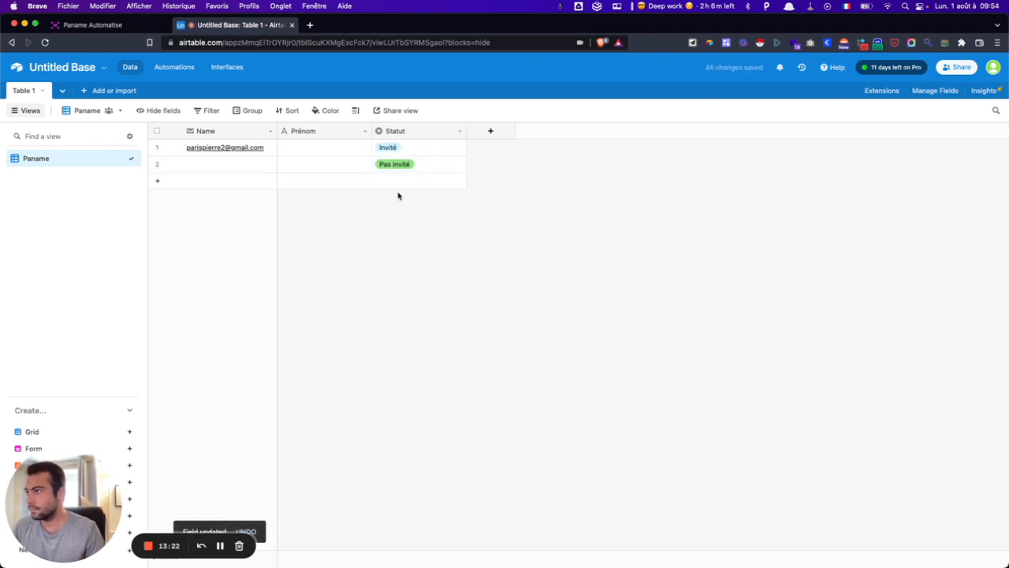
- Fill in first names for both records and the second record's e-mail address
click(297, 149)
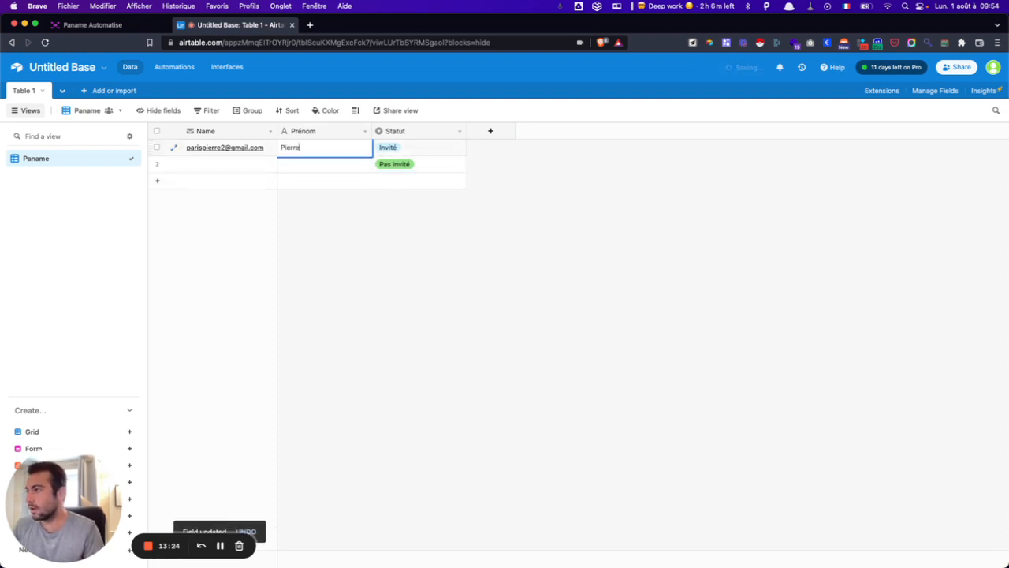
key(Return)
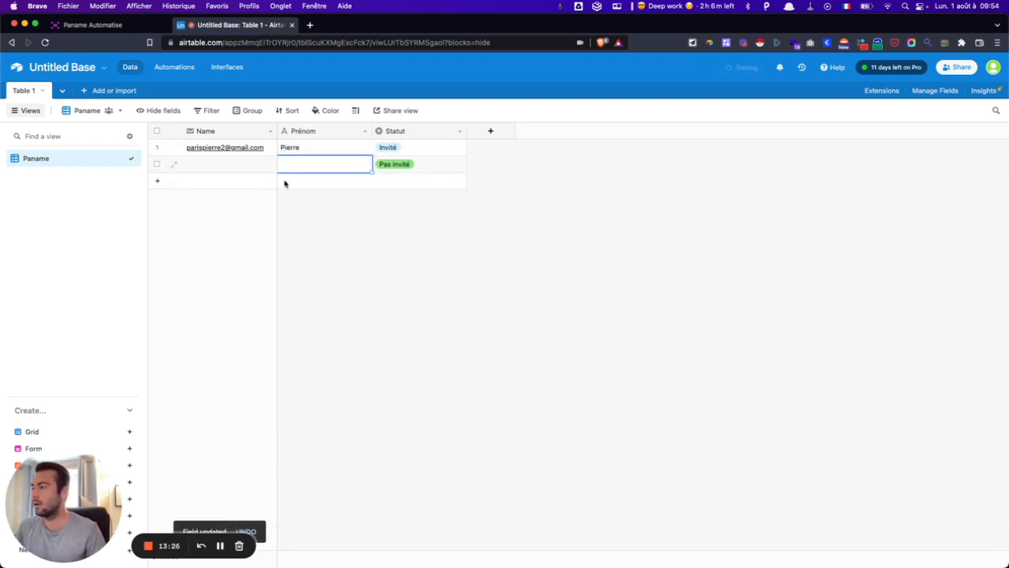
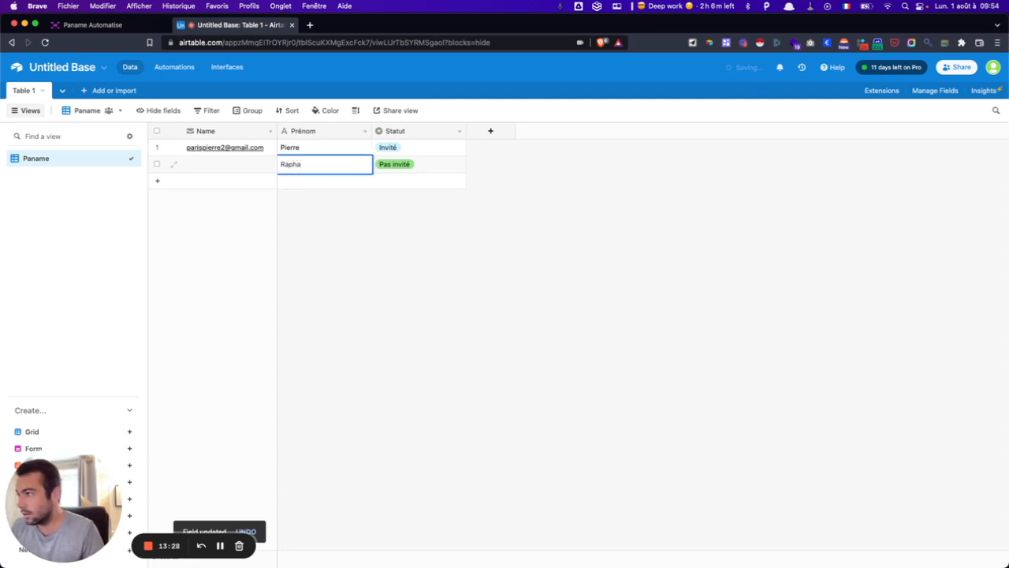
key(Left)
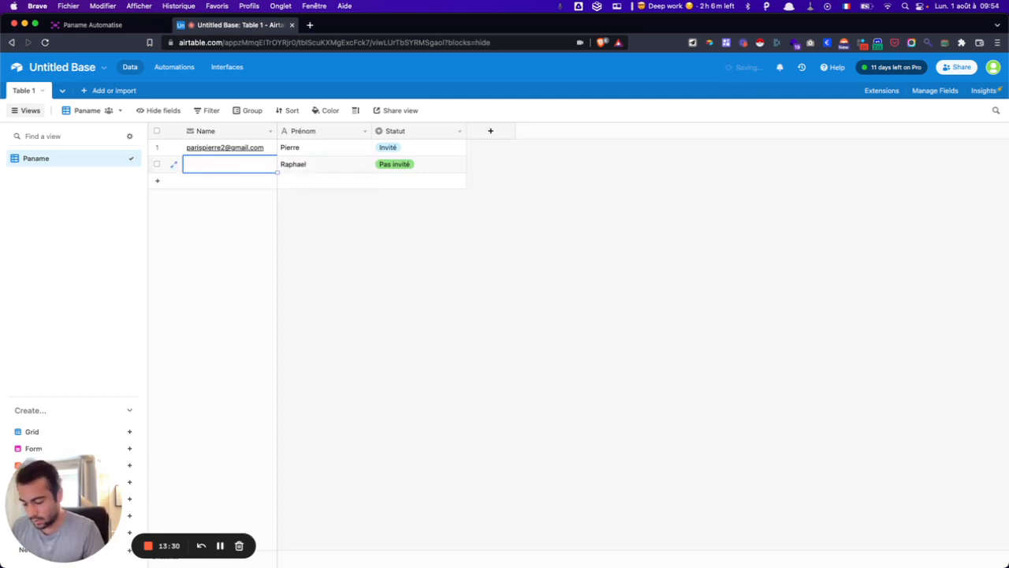
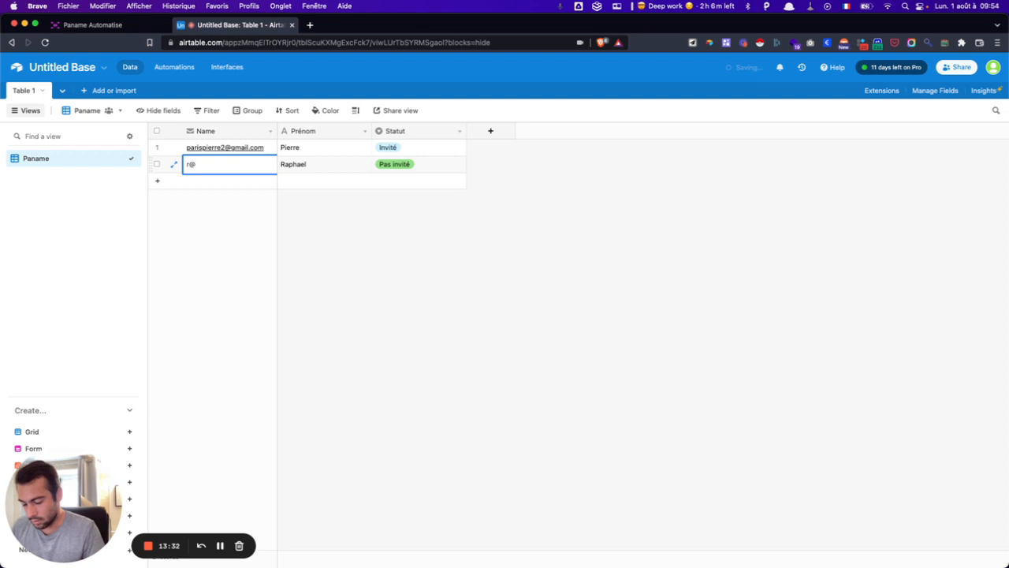
key(Return)
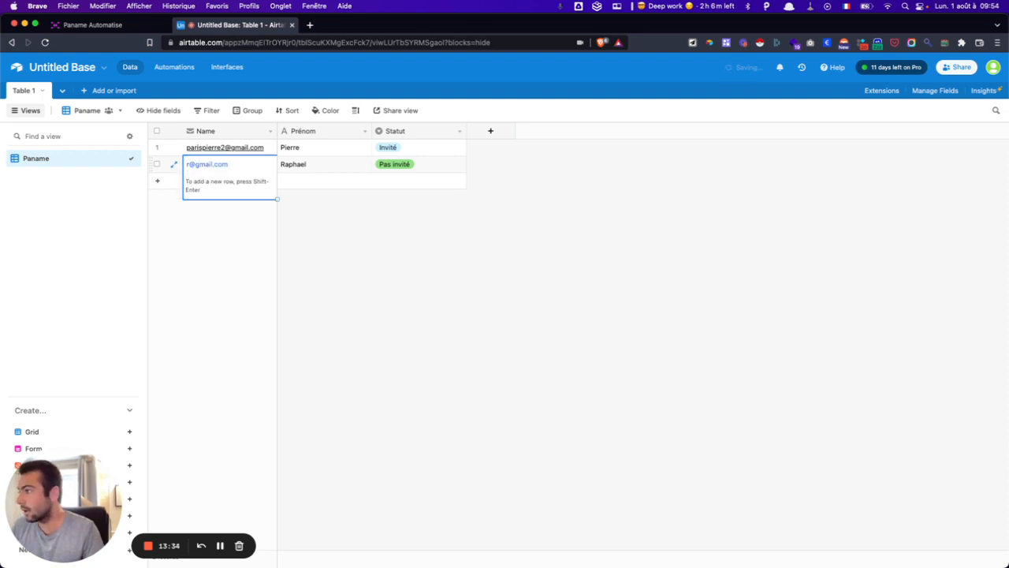
click(553, 286)
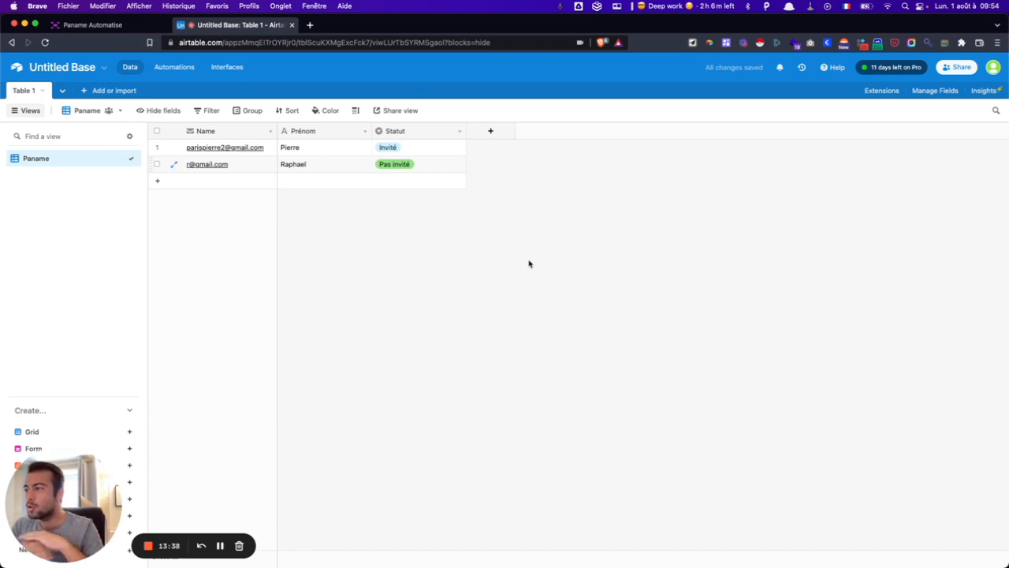
- Drag the Statut column to sit between Name and Prénom
drag(428, 133, 324, 208)
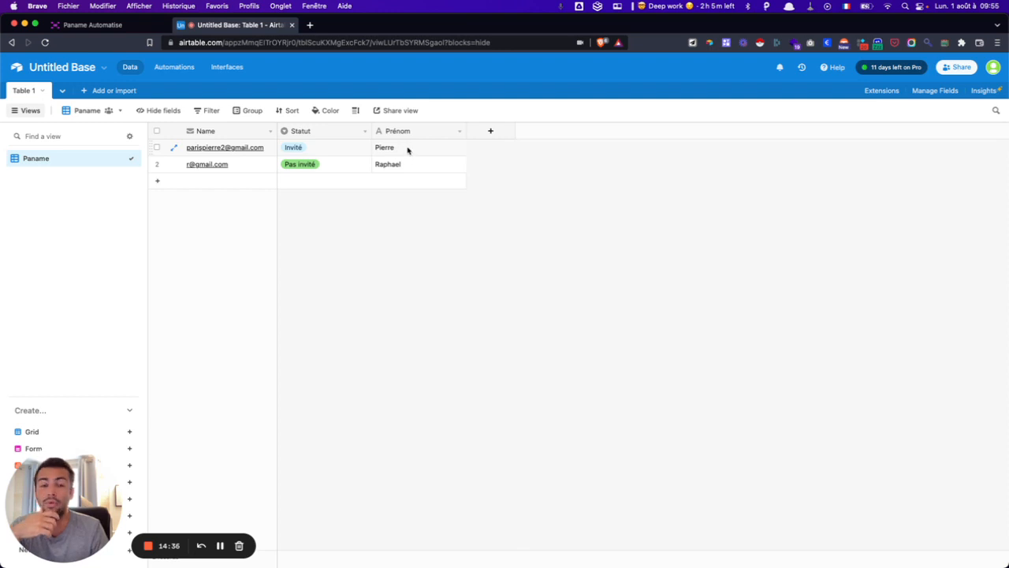
click(336, 167)
click(336, 166)
click(329, 217)
click(329, 215)
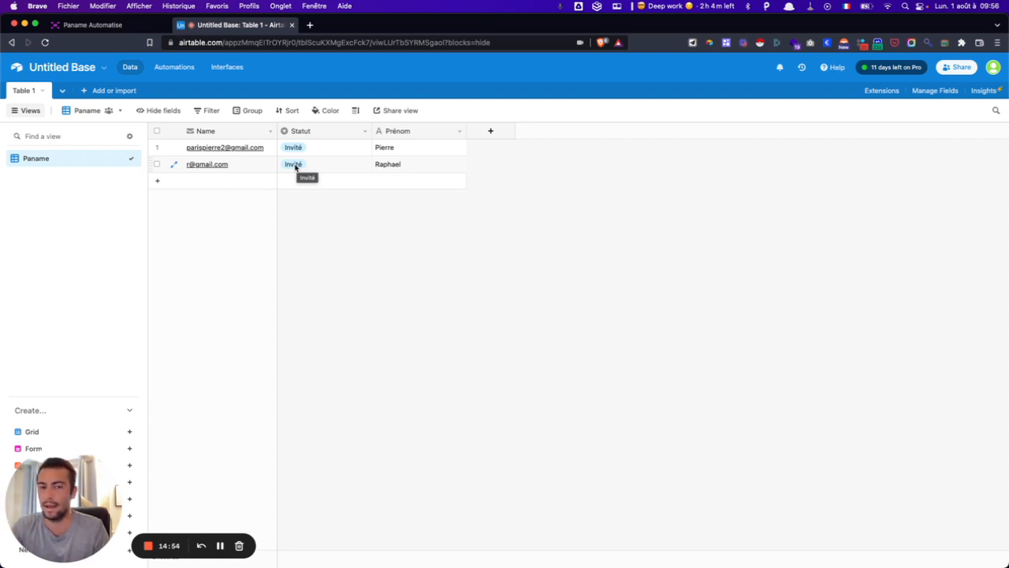
click(296, 165)
click(295, 169)
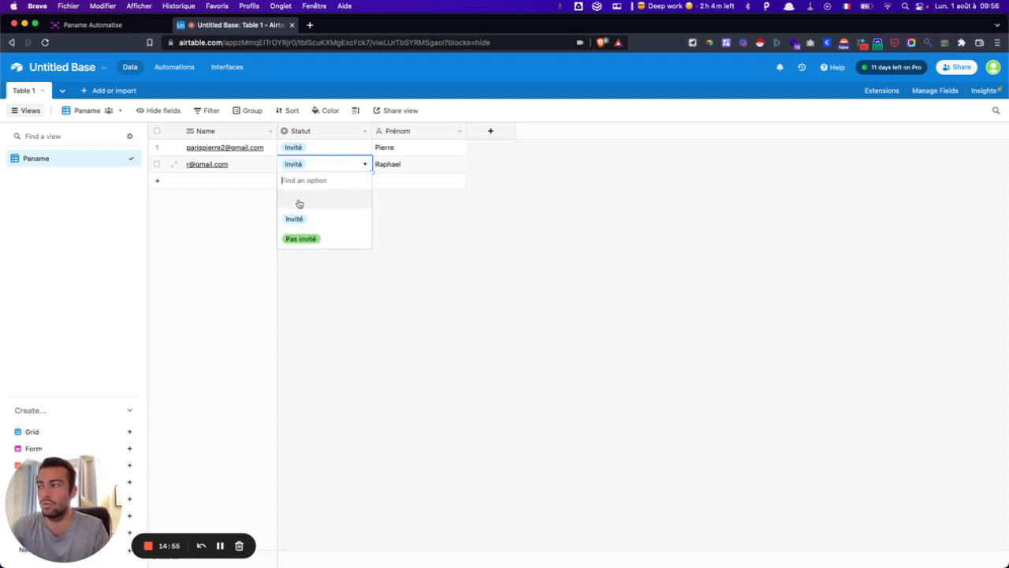
click(300, 237)
click(317, 207)
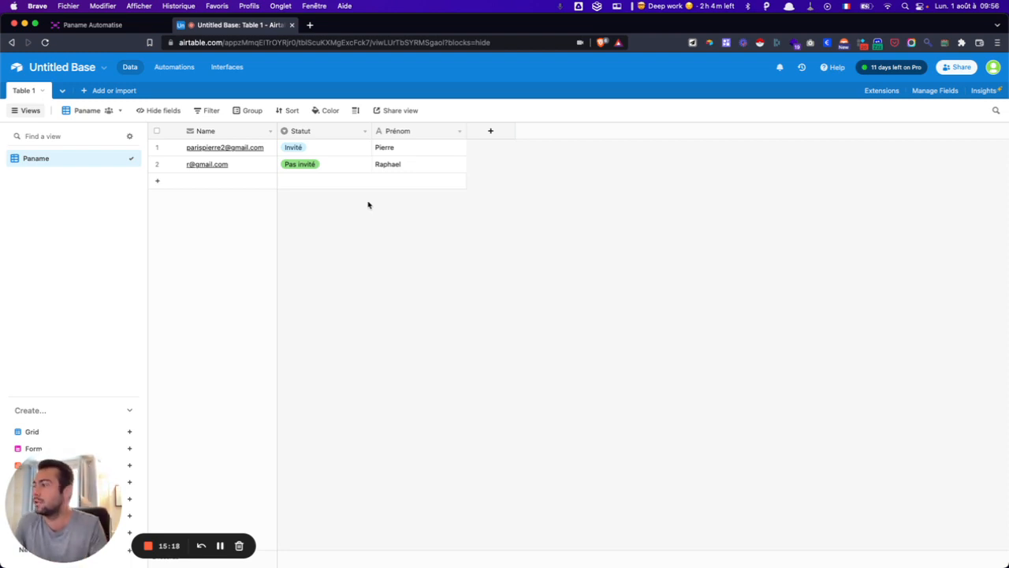
click(220, 546)
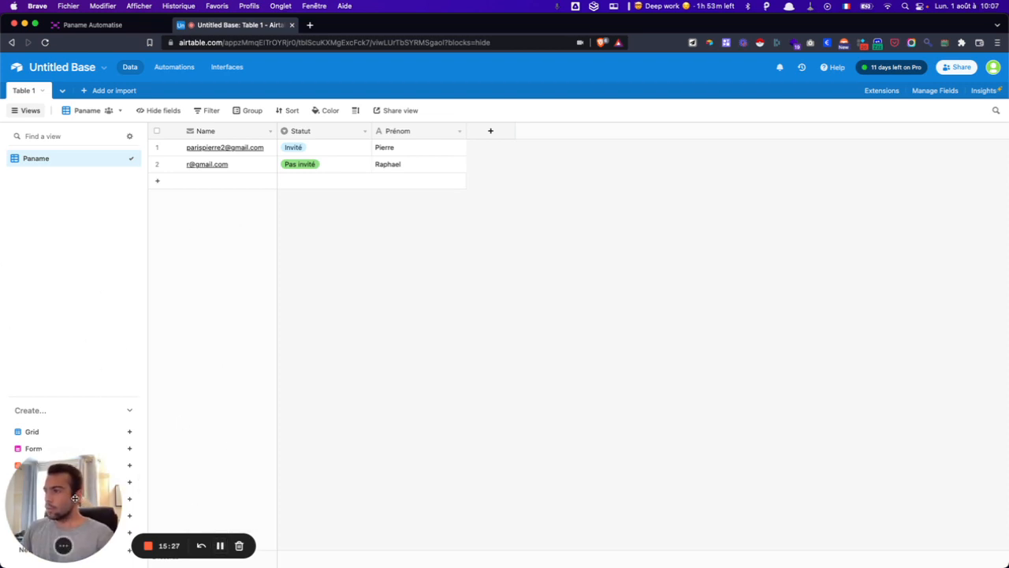
drag(74, 486, 791, 179)
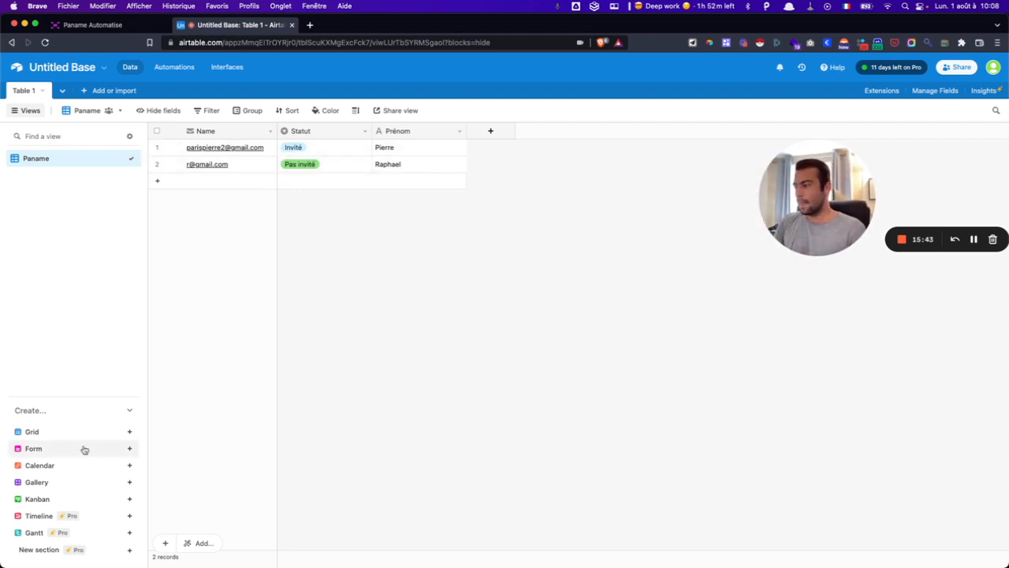
- Create a kanban view named 'Trello'
click(57, 498)
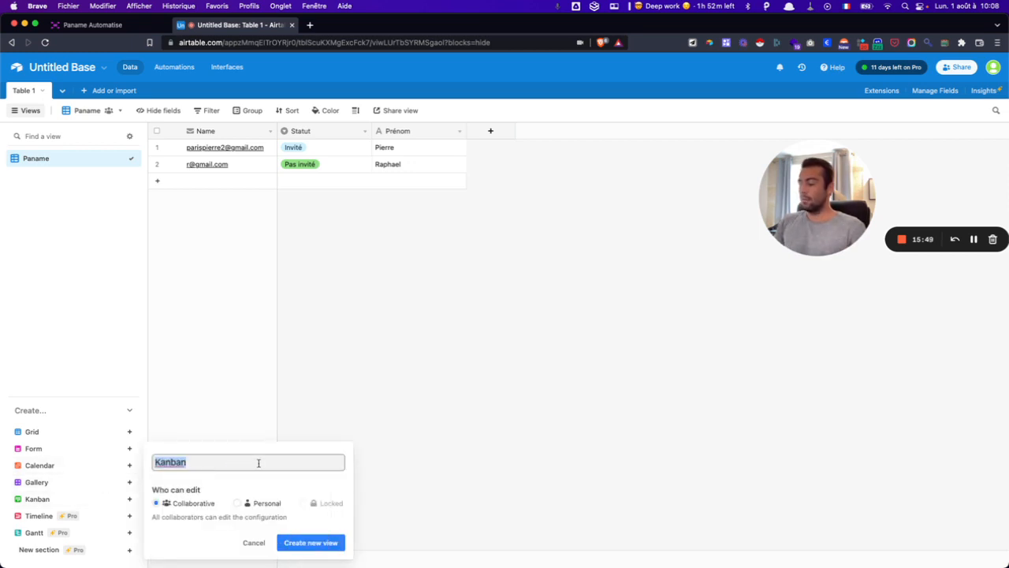
text(Trello)
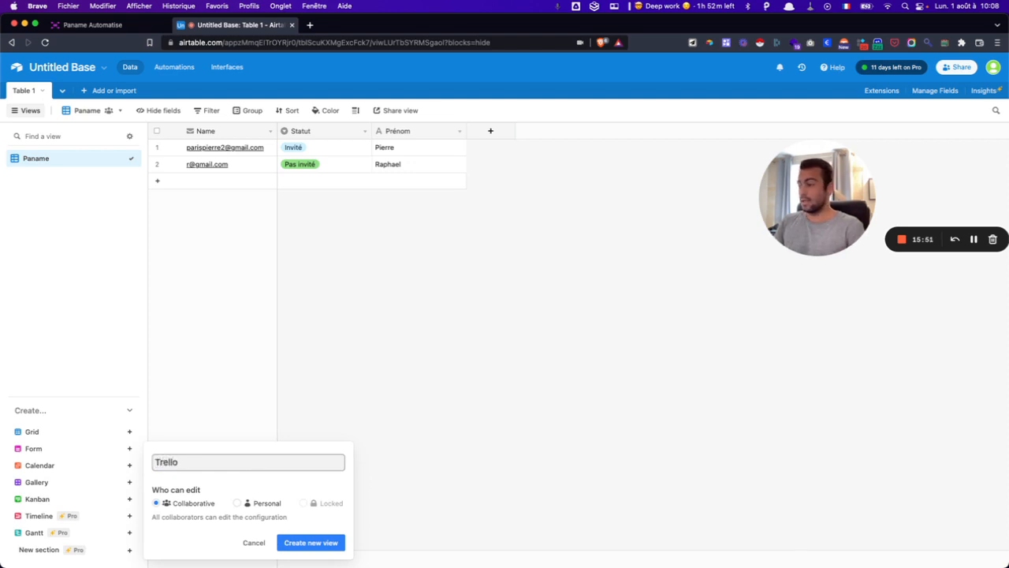
key(Return)
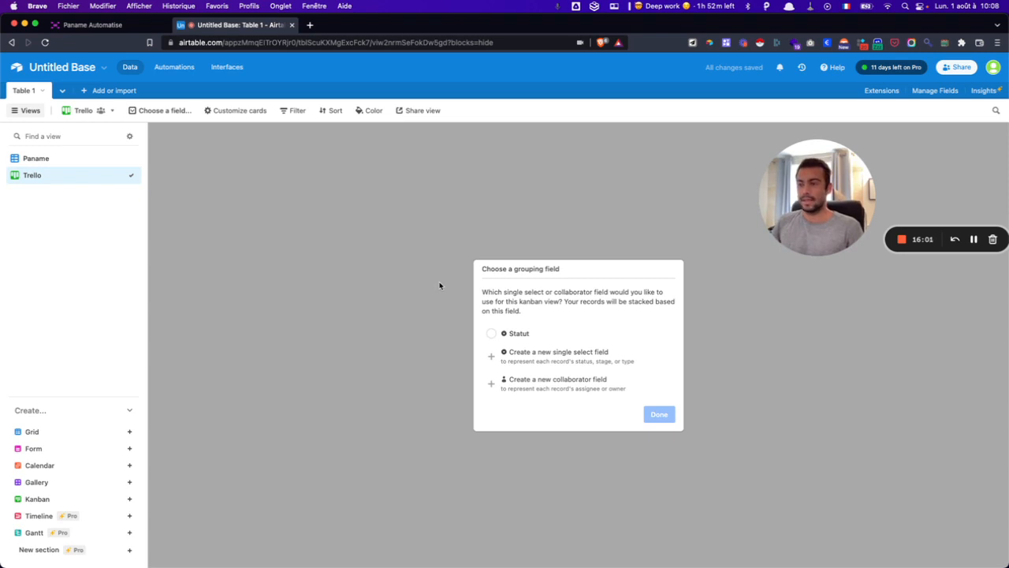
- Choose Statut as the Trello board's grouping field
click(493, 335)
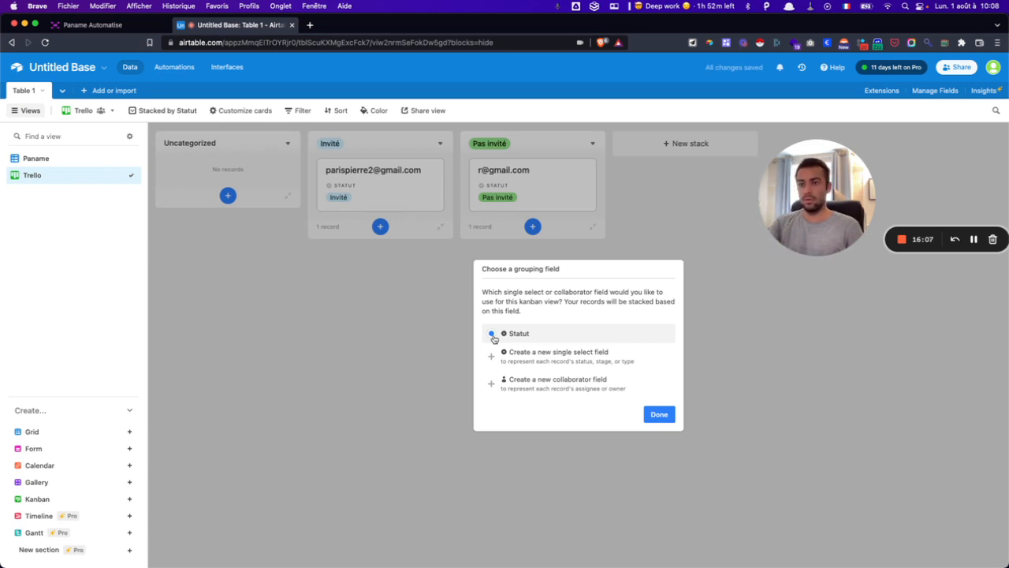
- Create collaborator field Field 4 and assign both records to the same collaborator
click(497, 385)
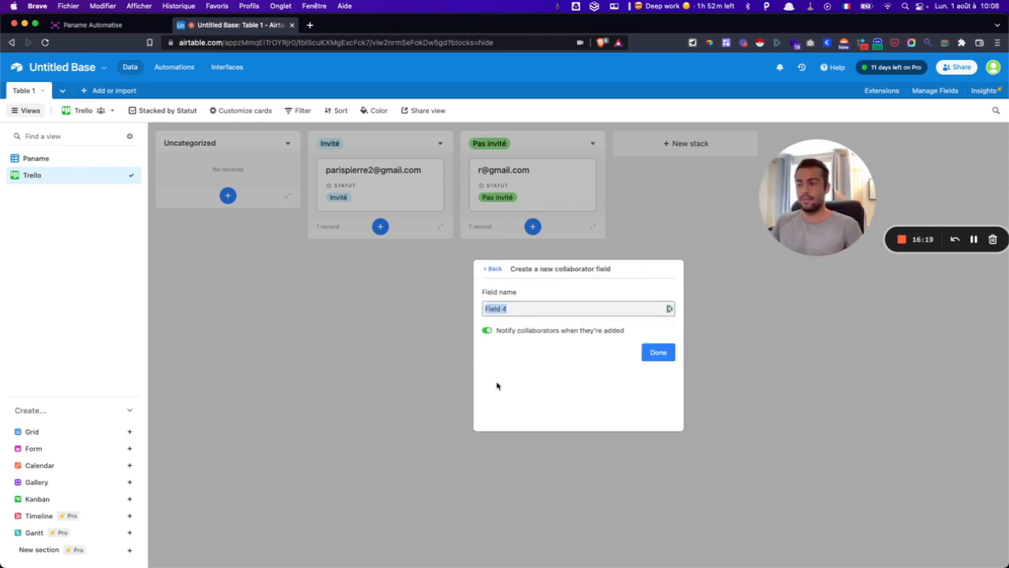
click(660, 353)
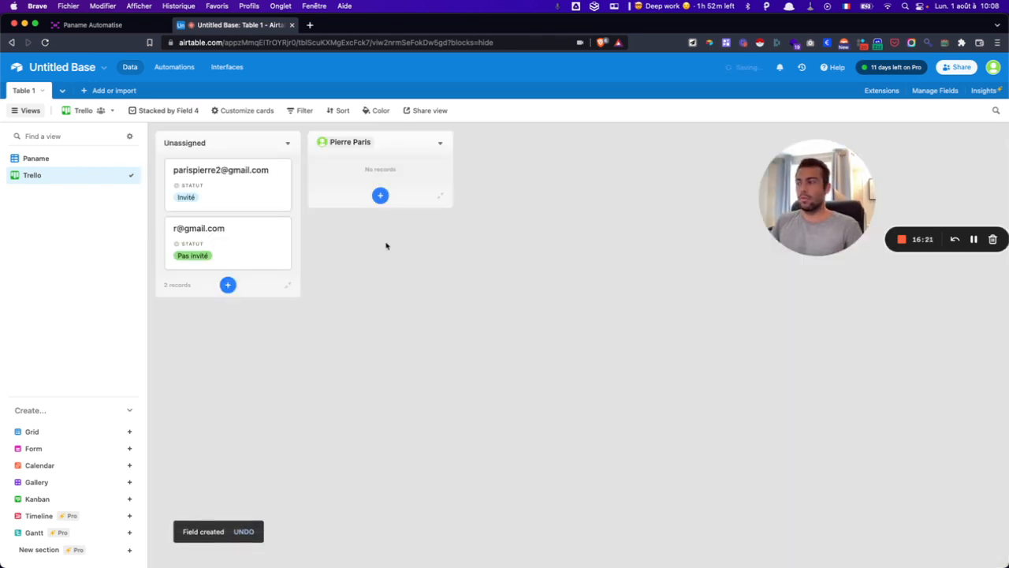
drag(275, 187, 343, 177)
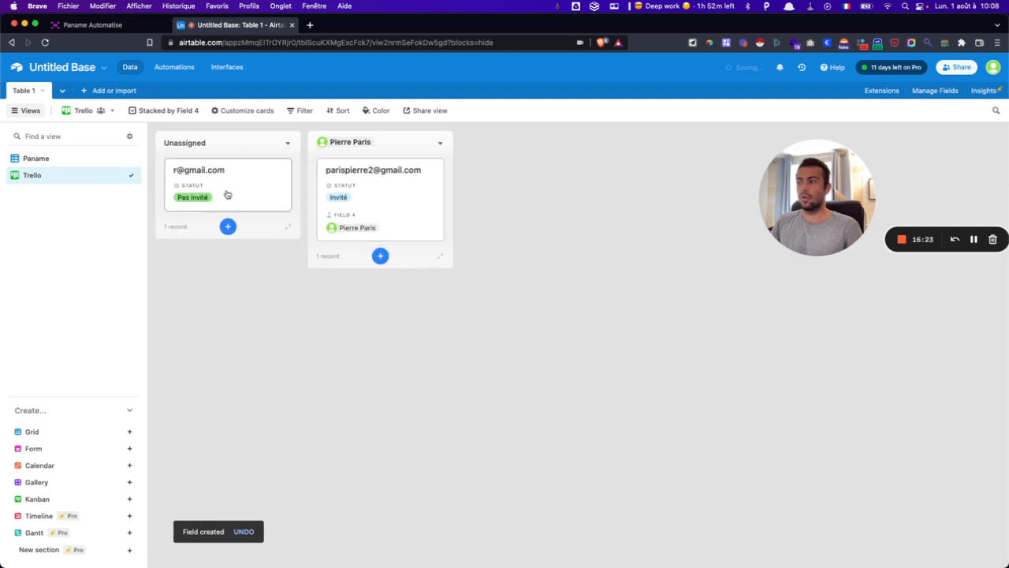
drag(225, 198, 384, 182)
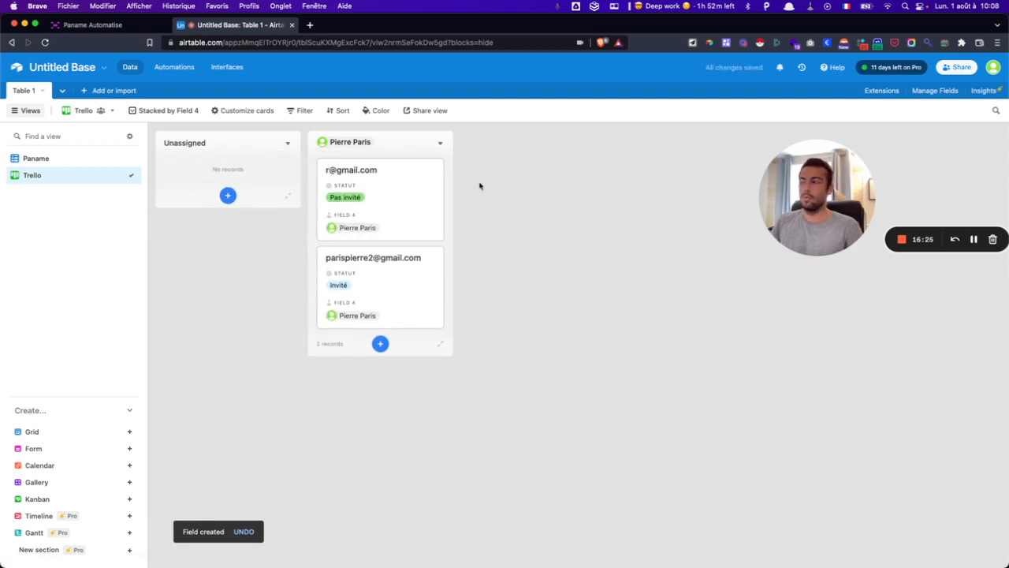
- Regroup the board by Statut and move the second card into the Invité stack
click(147, 112)
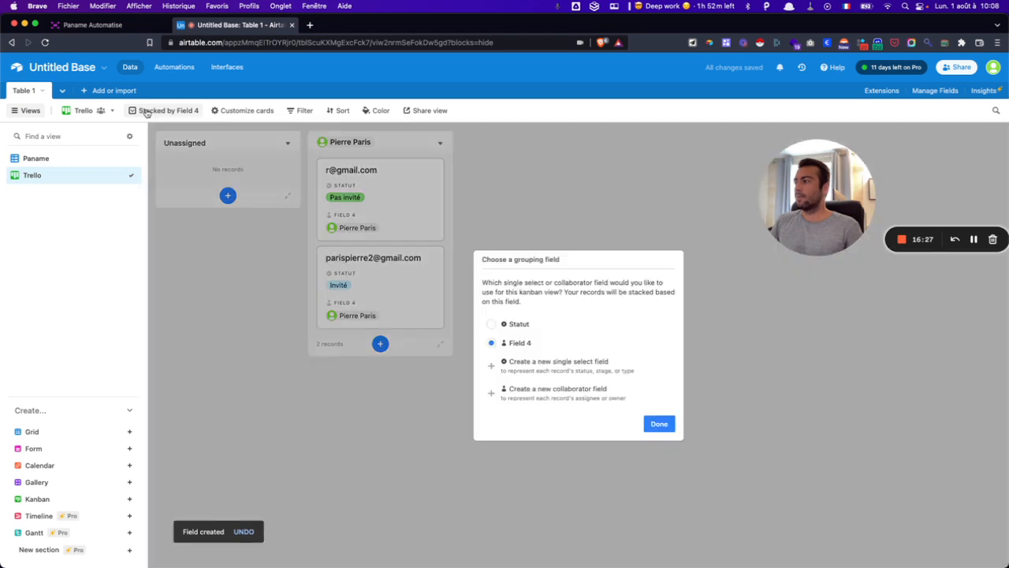
click(516, 325)
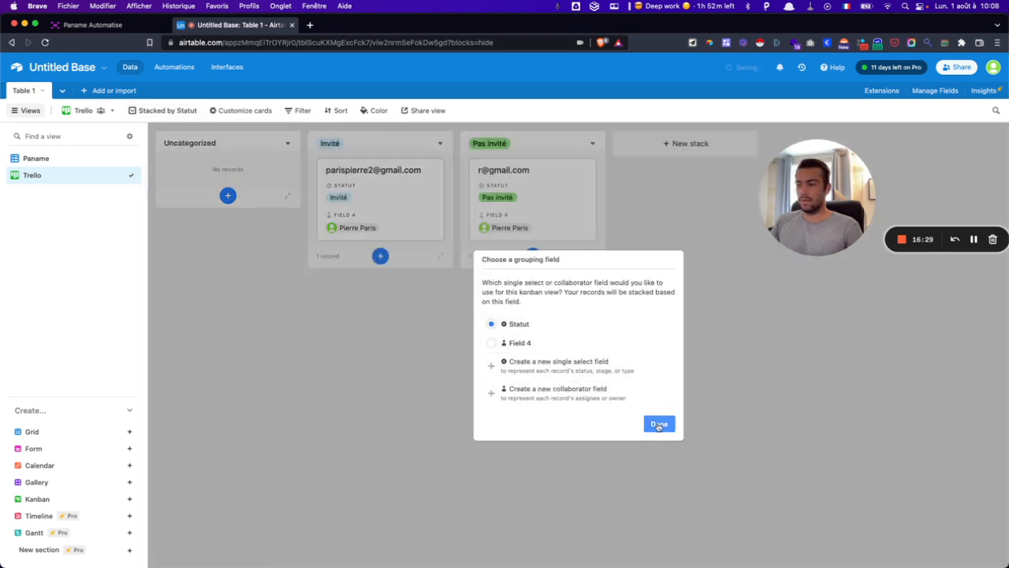
click(659, 424)
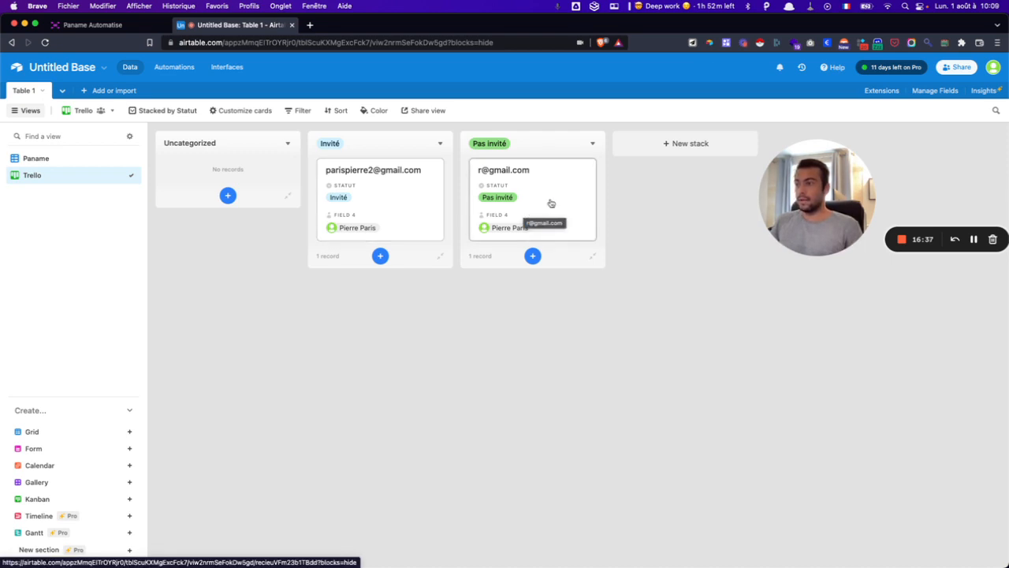
click(245, 111)
click(518, 218)
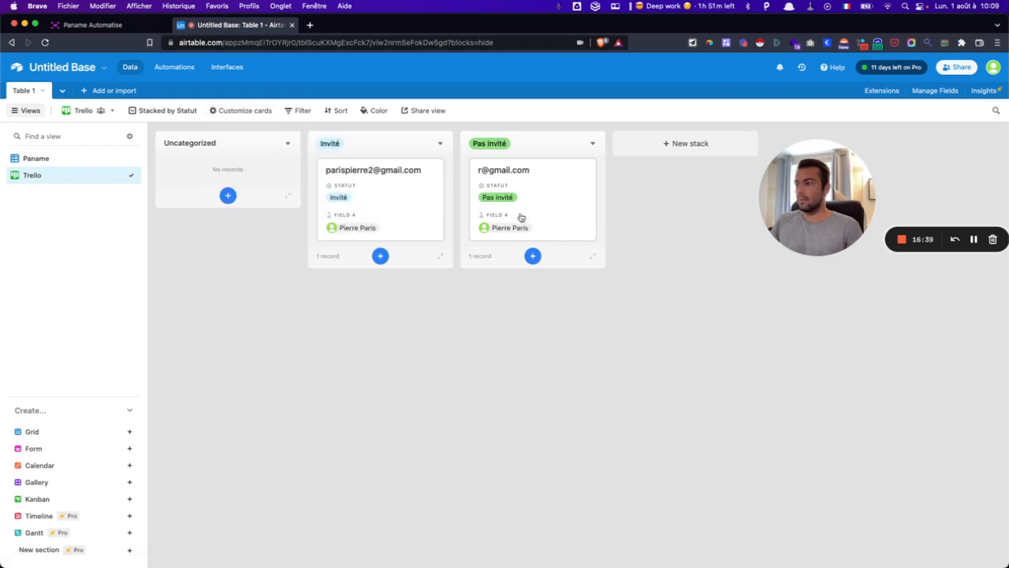
drag(518, 218, 358, 178)
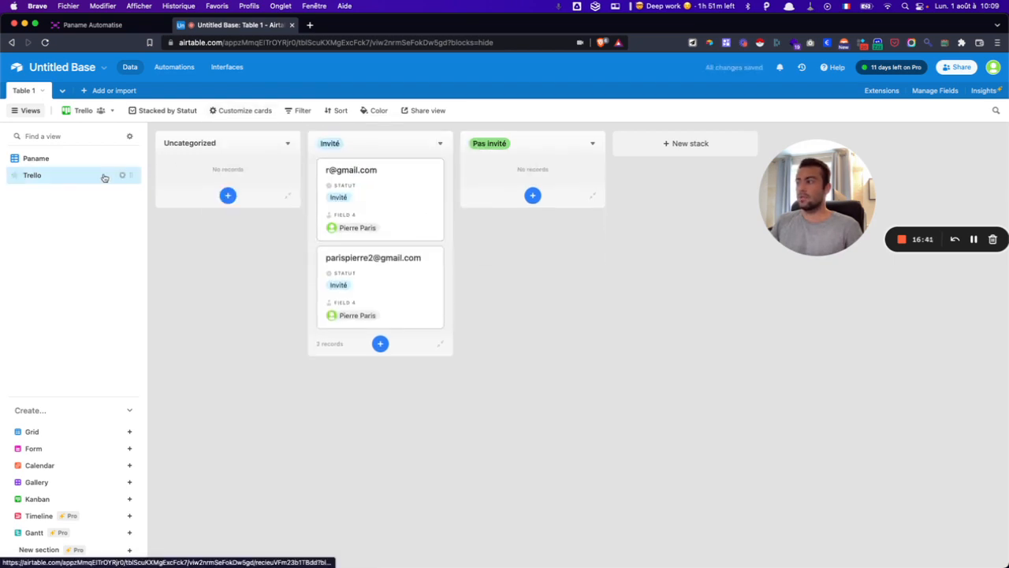
click(43, 160)
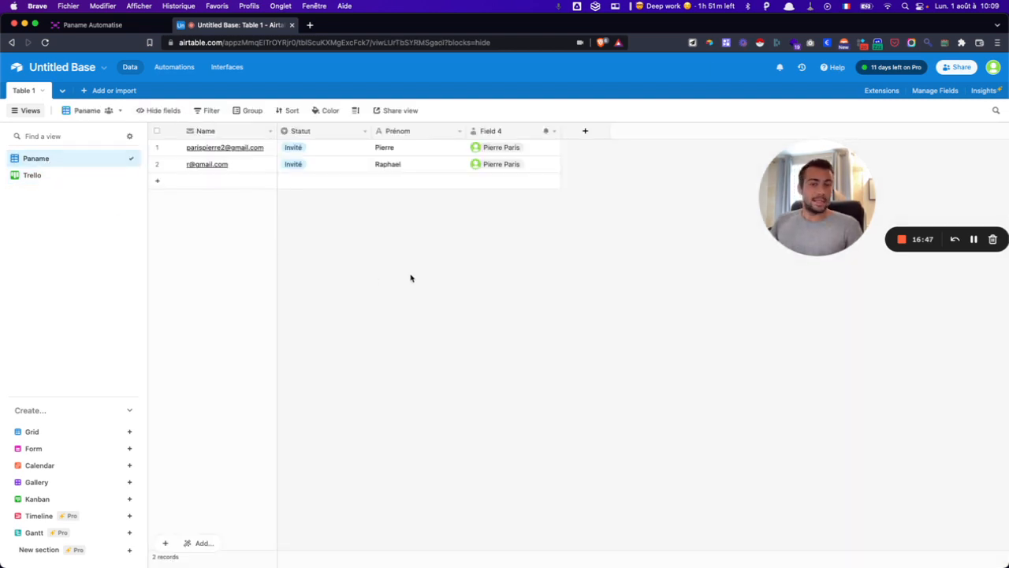
click(52, 182)
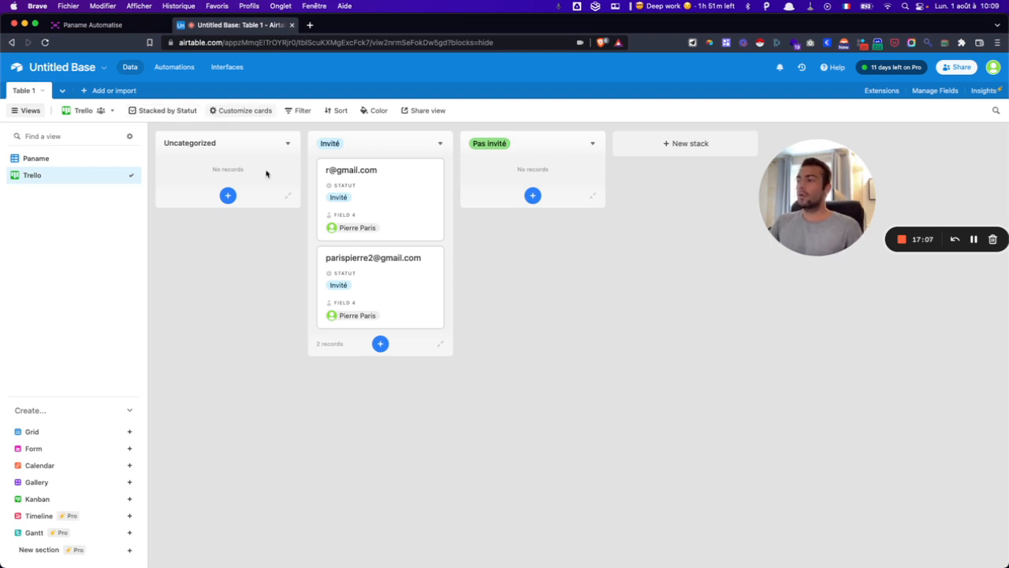
- Hide Field 4 on the cards, show Prénom, and place Prénom above Statut
click(261, 111)
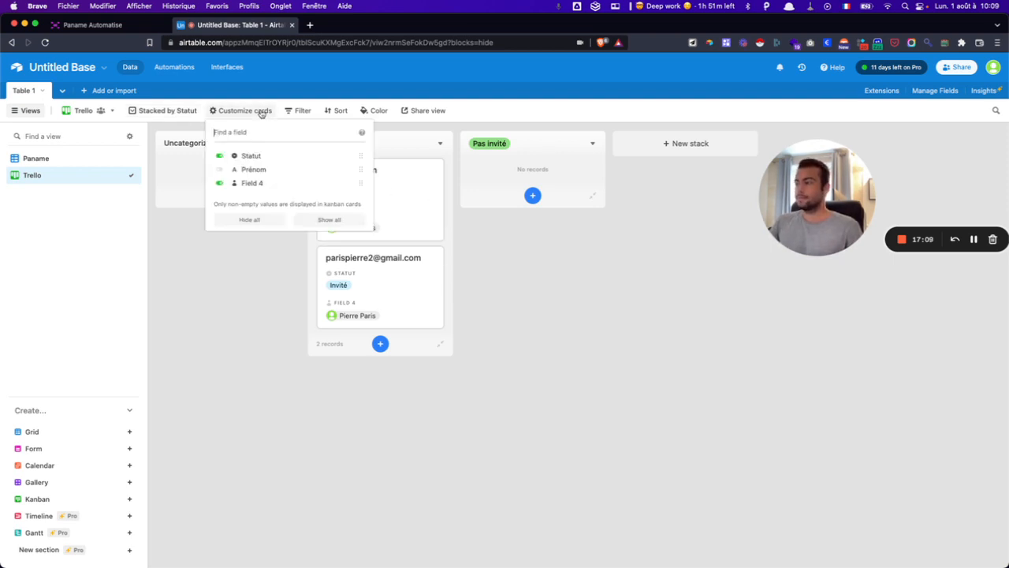
click(252, 184)
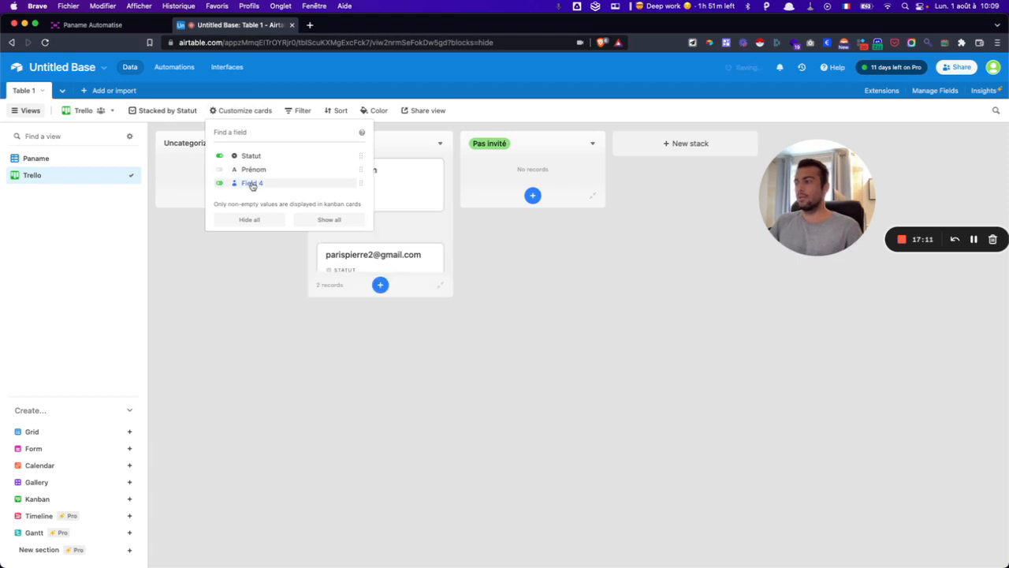
click(252, 170)
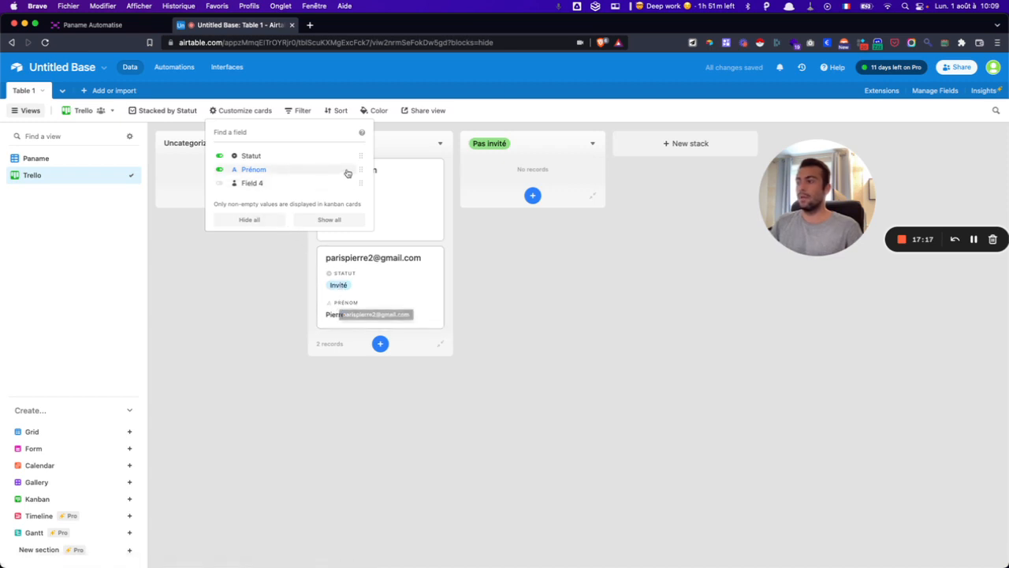
drag(360, 168, 358, 153)
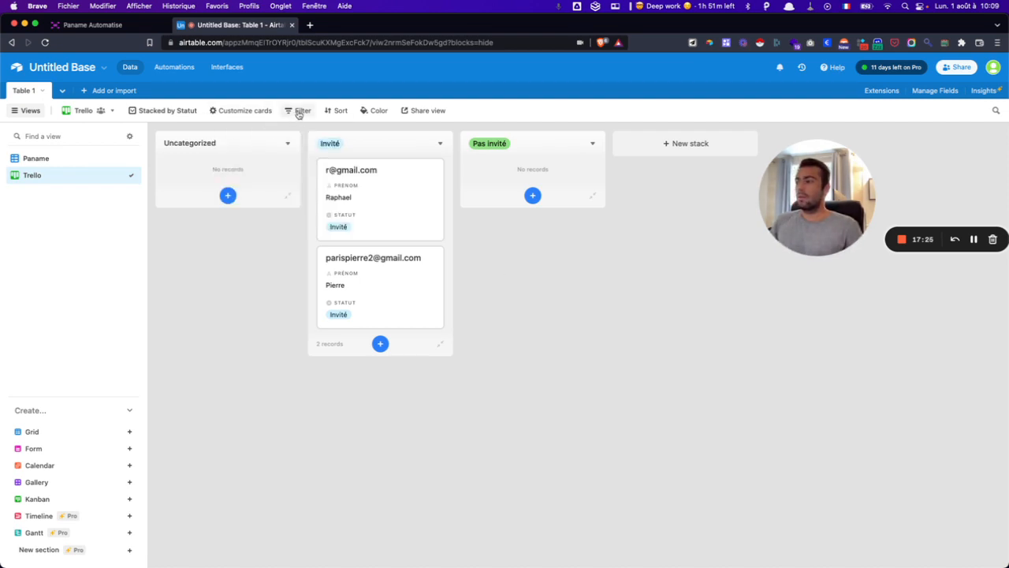
- Move one card from Invité to Pas invité and filter the kanban to Statut is Invité
drag(352, 279, 471, 194)
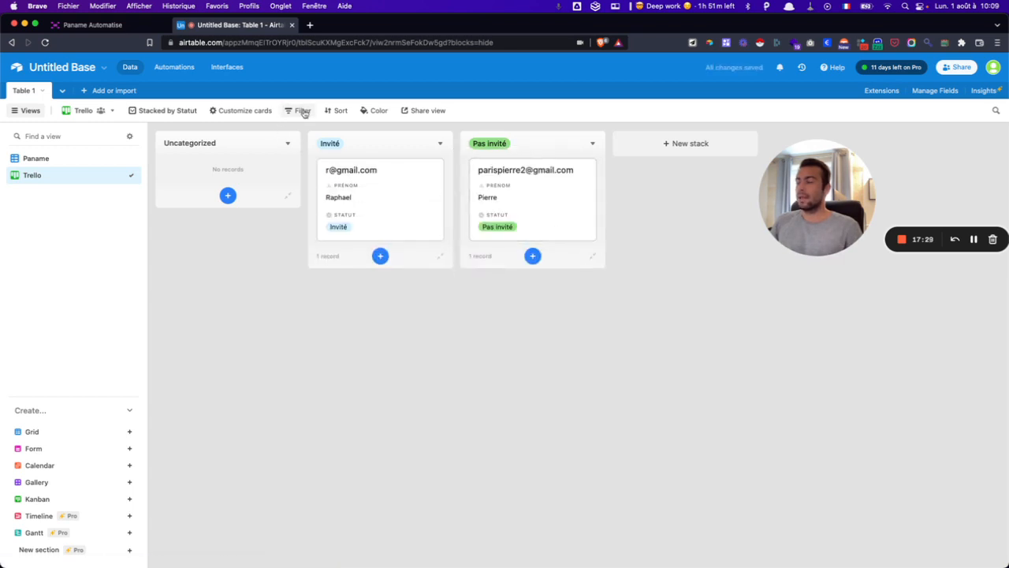
click(304, 112)
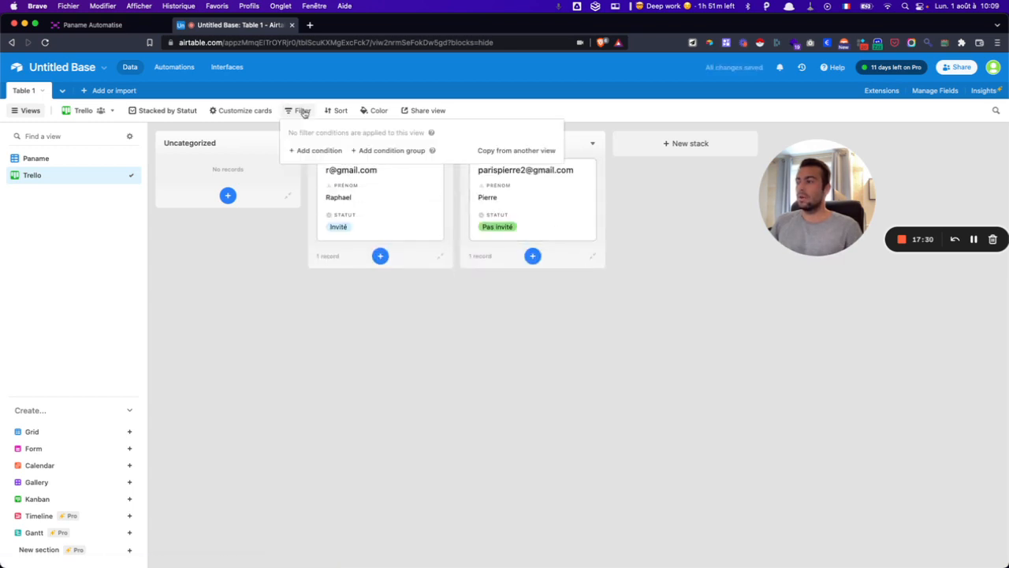
click(312, 152)
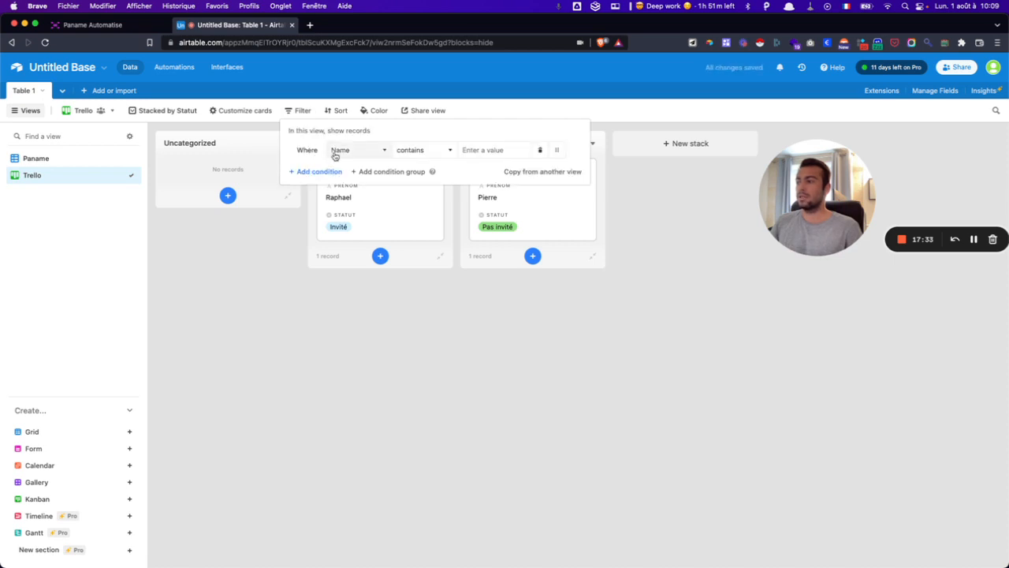
click(334, 154)
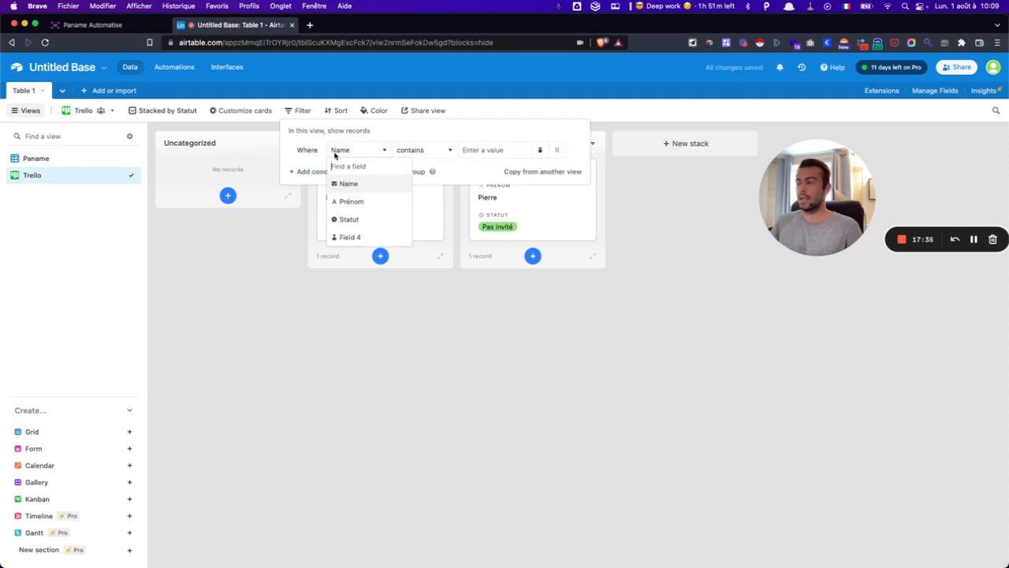
click(349, 219)
click(507, 150)
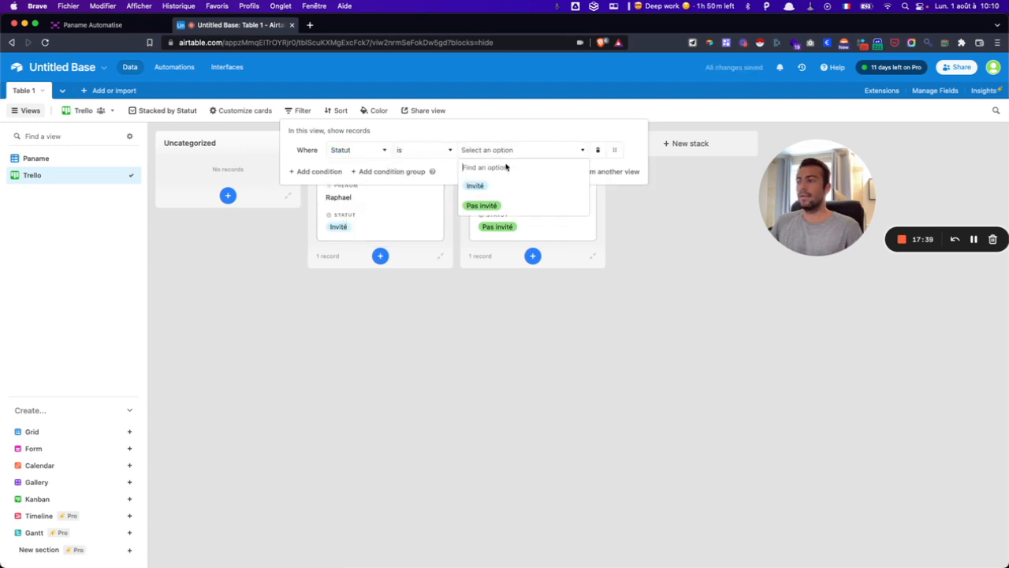
click(498, 186)
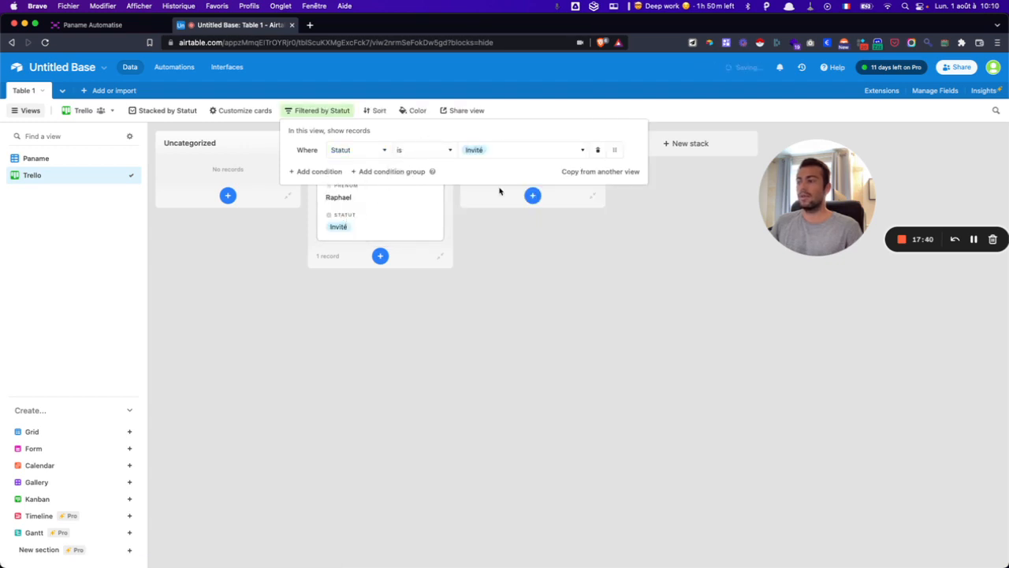
click(514, 287)
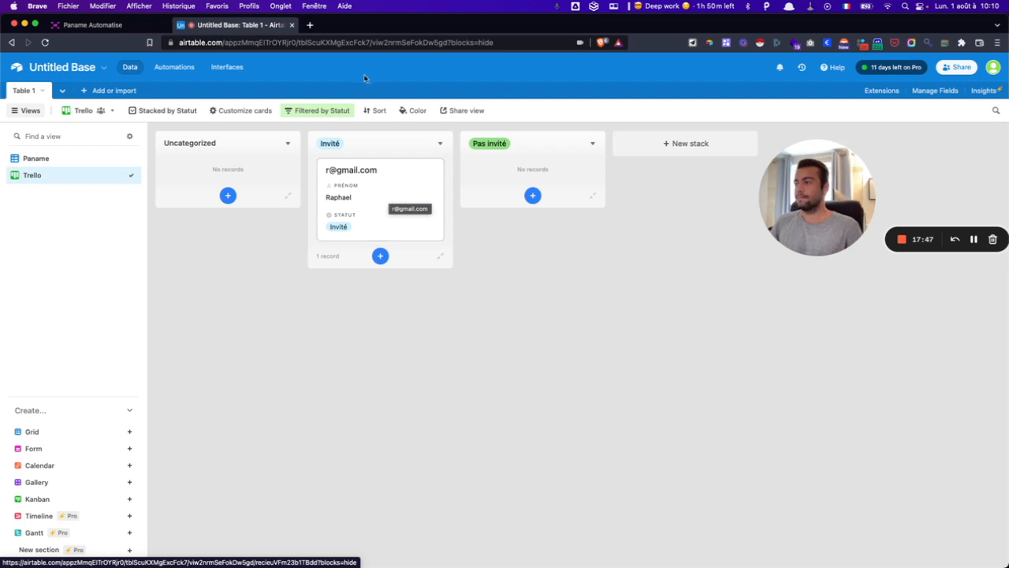
- Delete the Statut filter and drag the card back to the top of the Invité stack
click(312, 112)
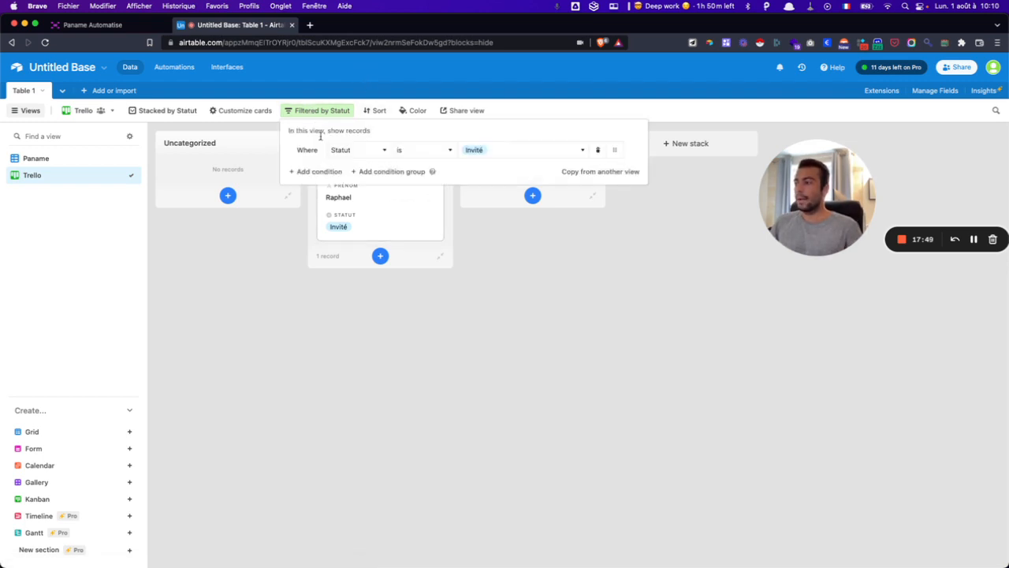
click(598, 150)
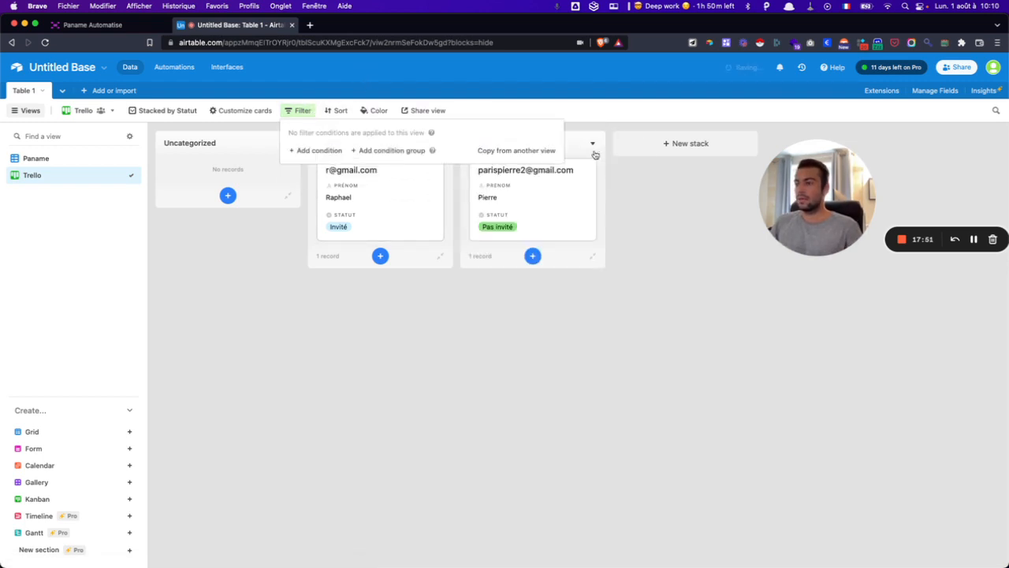
click(518, 333)
drag(474, 197, 378, 191)
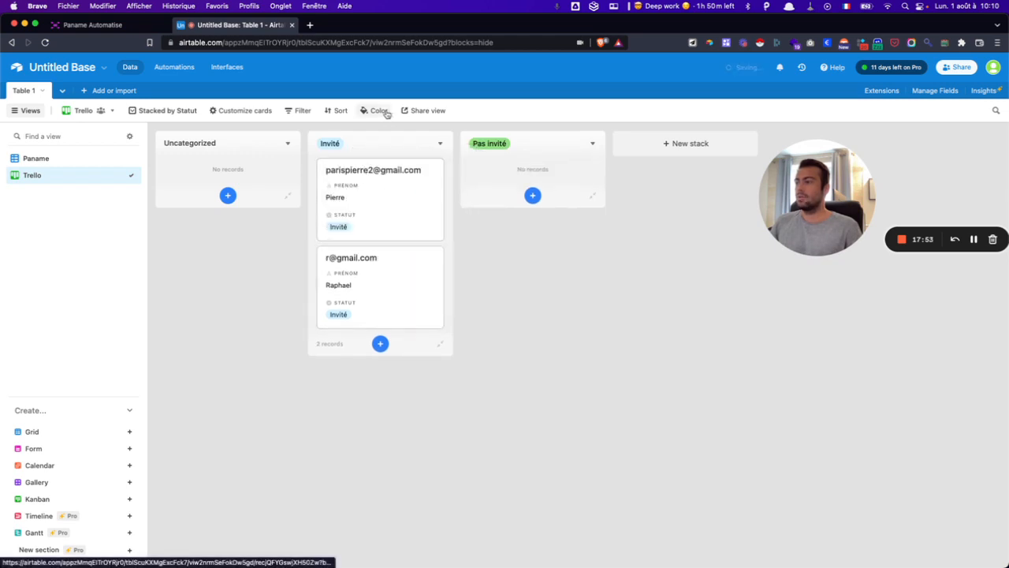
click(340, 111)
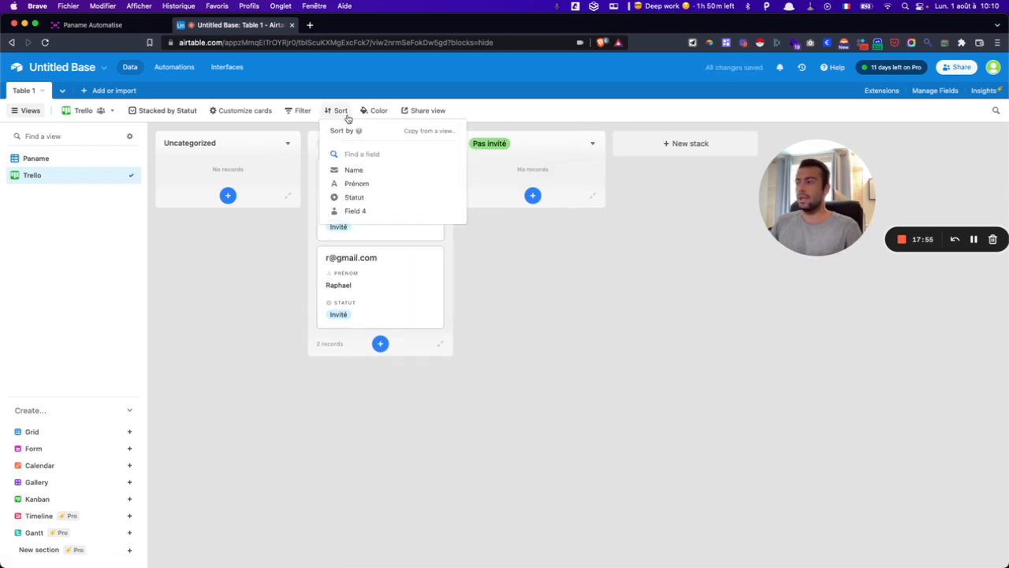
click(360, 184)
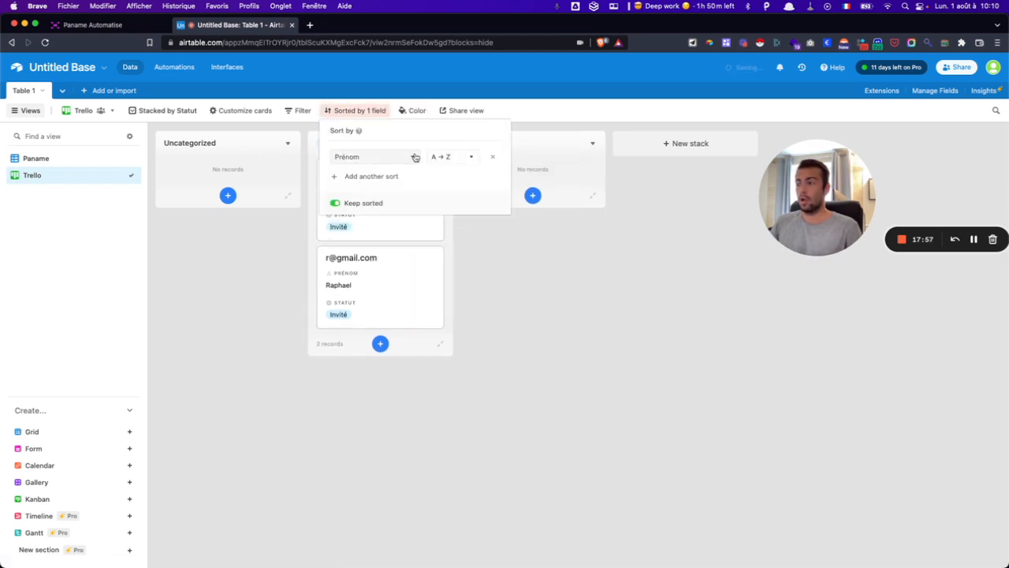
click(503, 271)
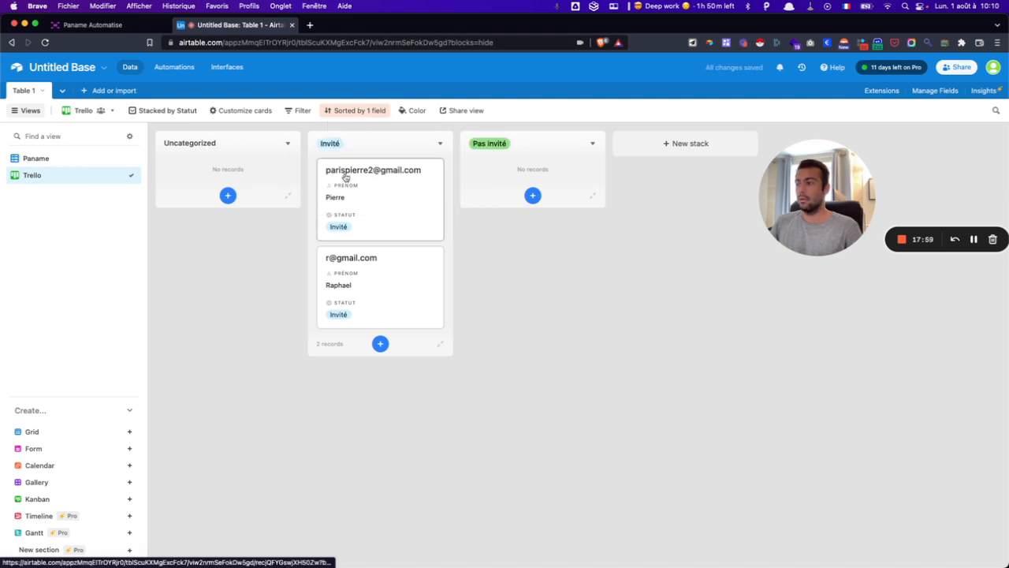
drag(356, 294, 354, 177)
drag(364, 246, 343, 194)
drag(373, 269, 379, 153)
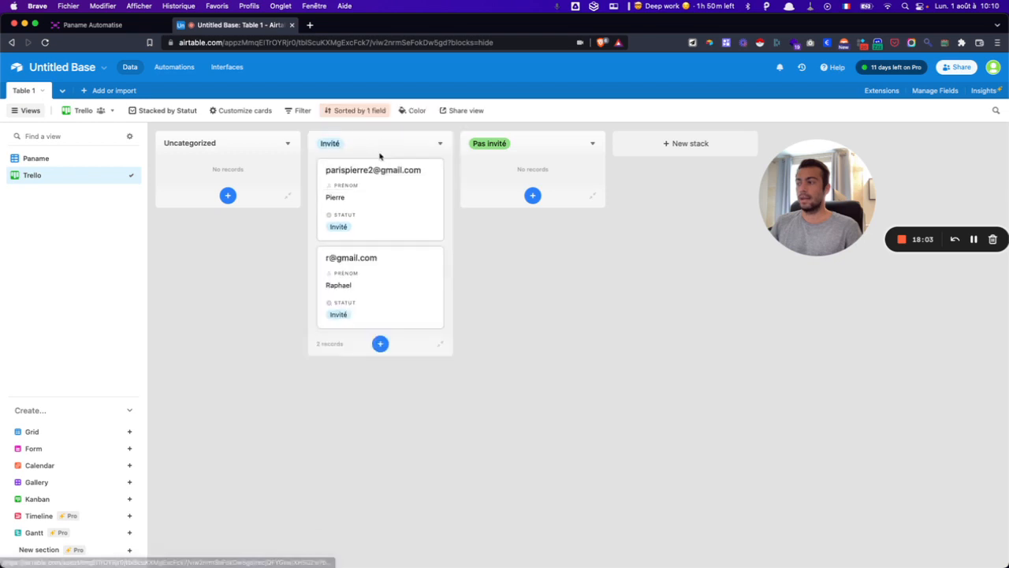
drag(354, 191, 356, 311)
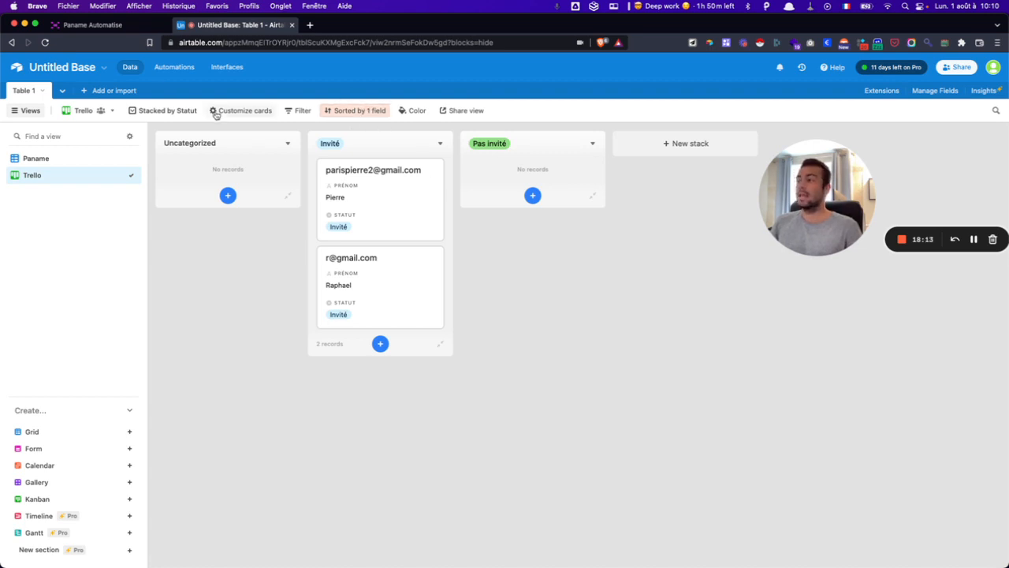
click(344, 117)
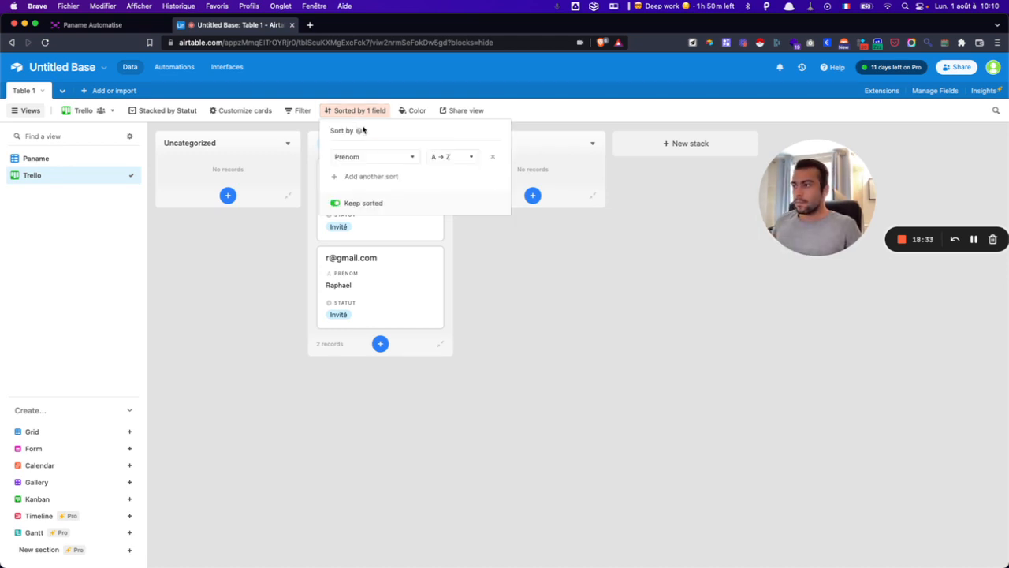
click(493, 158)
- Switch to the Paname grid, colour records by Statut, then remove that colouring again
click(531, 236)
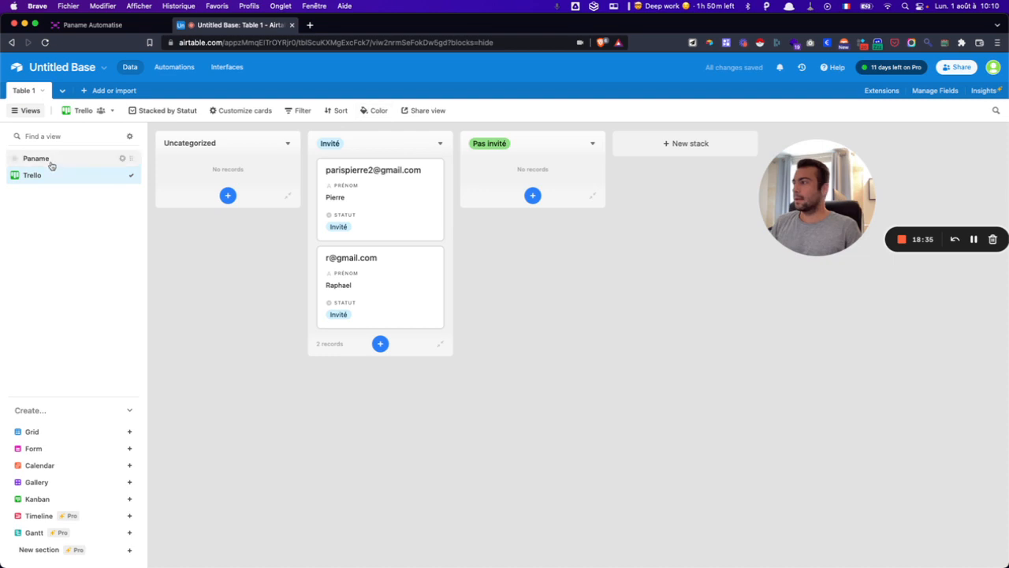
click(47, 159)
click(327, 110)
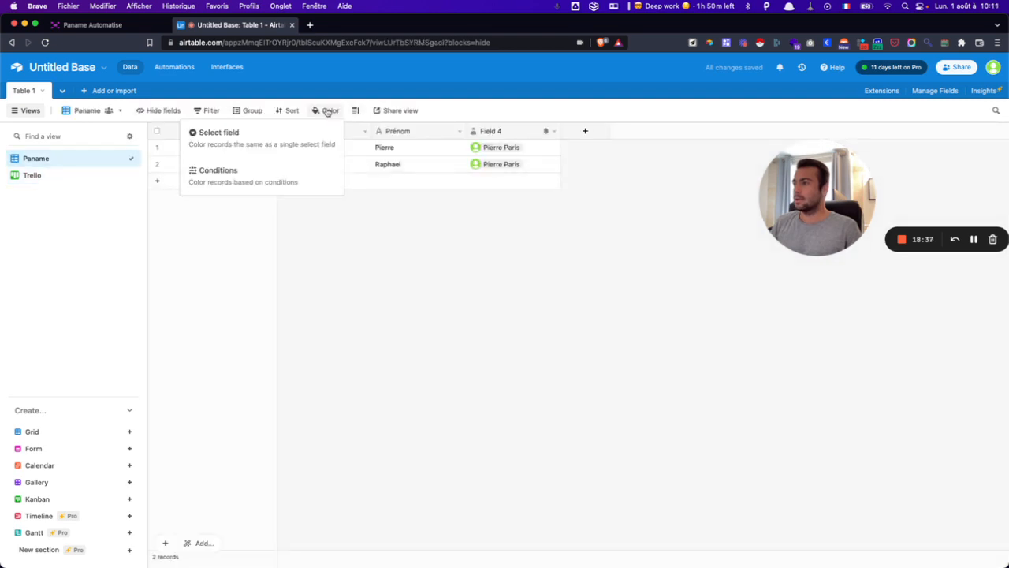
click(265, 143)
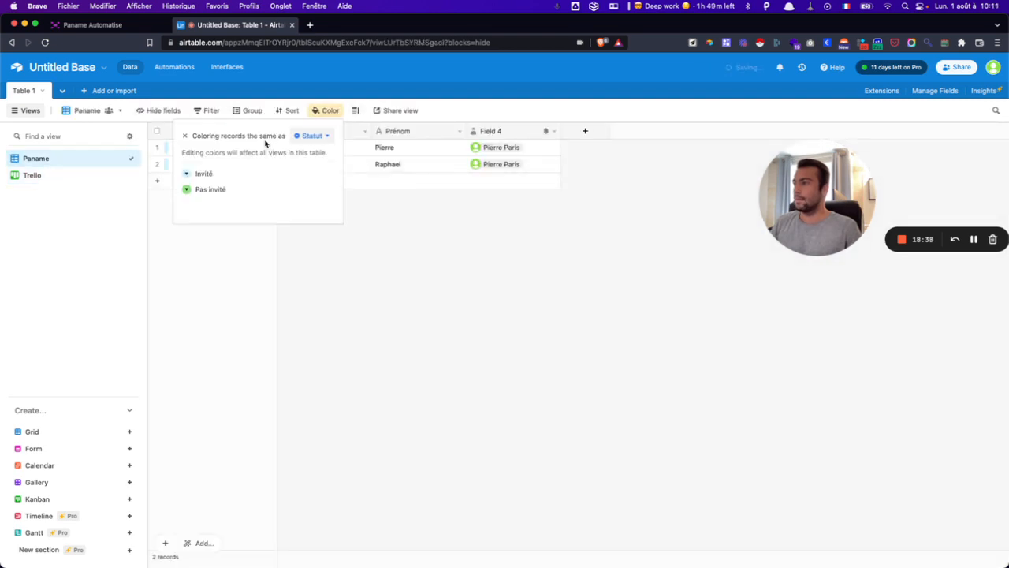
click(410, 256)
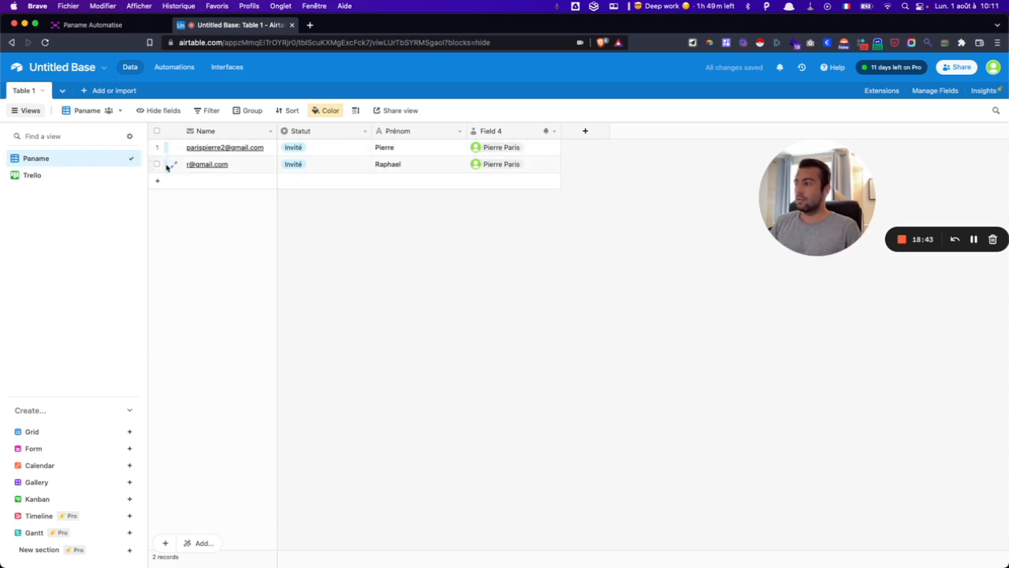
click(326, 110)
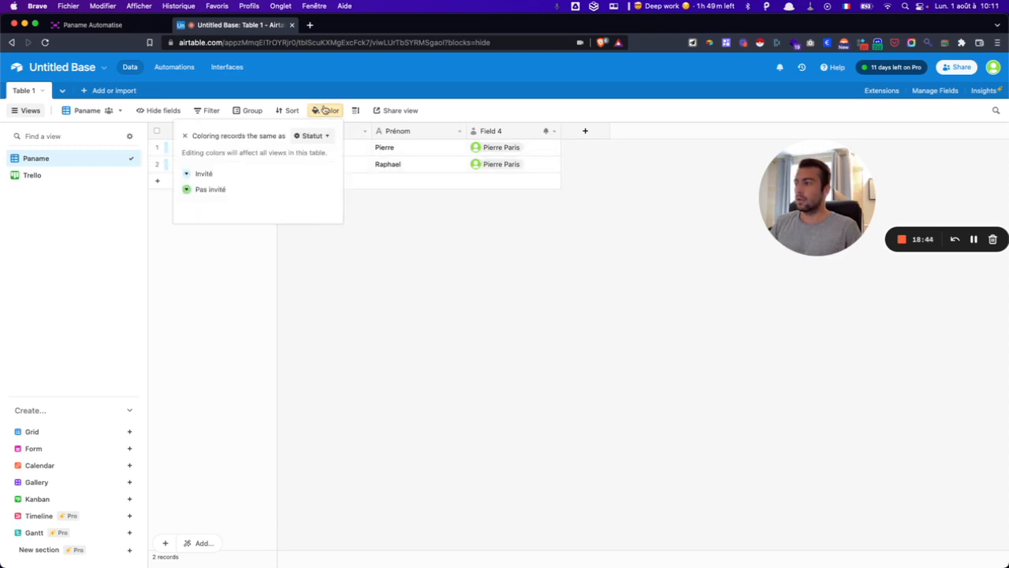
click(185, 136)
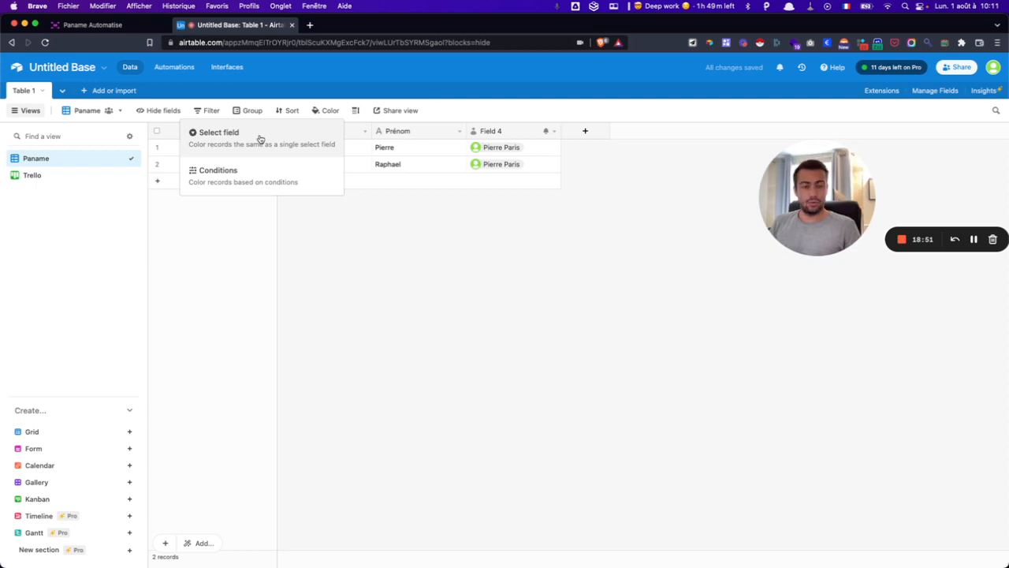
- Add a conditional colour rule making records green where Name contains 'i'
click(245, 183)
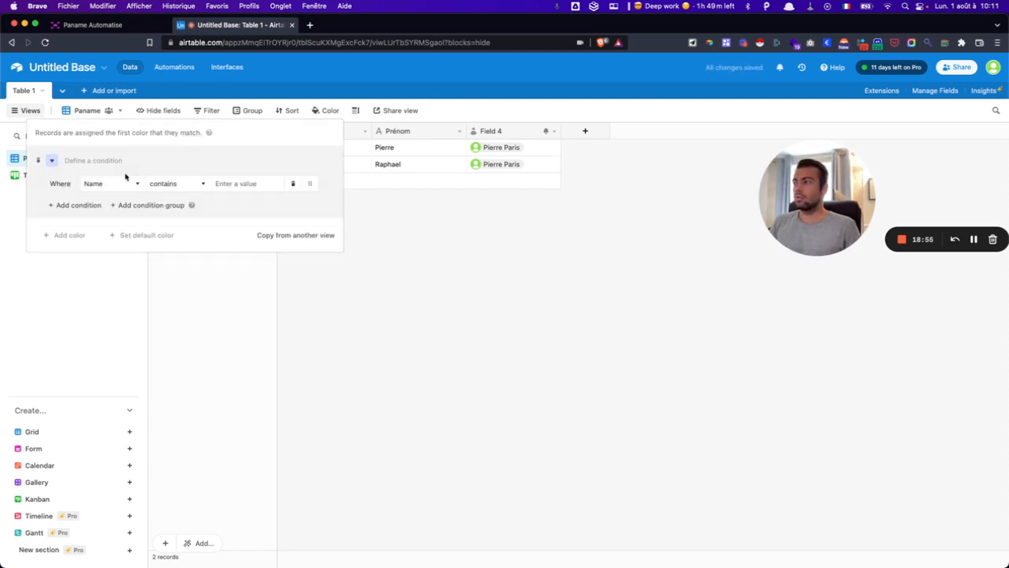
click(230, 183)
text(i)
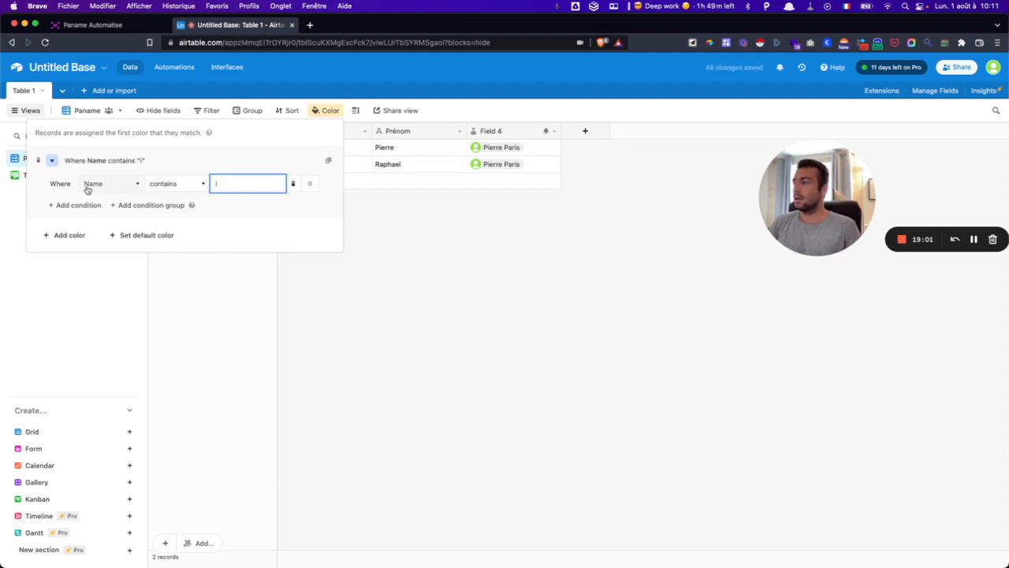
click(52, 160)
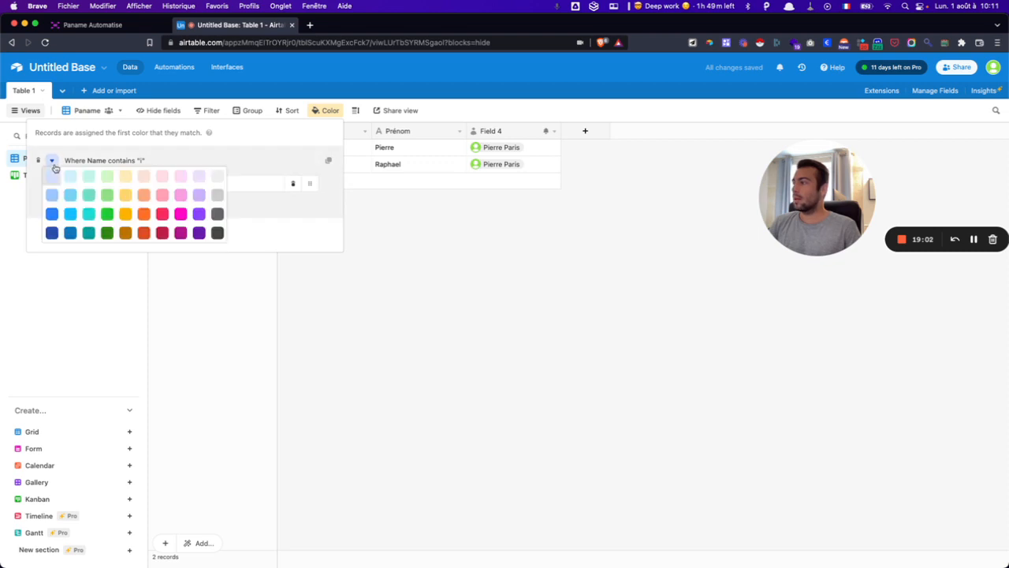
click(110, 216)
click(437, 235)
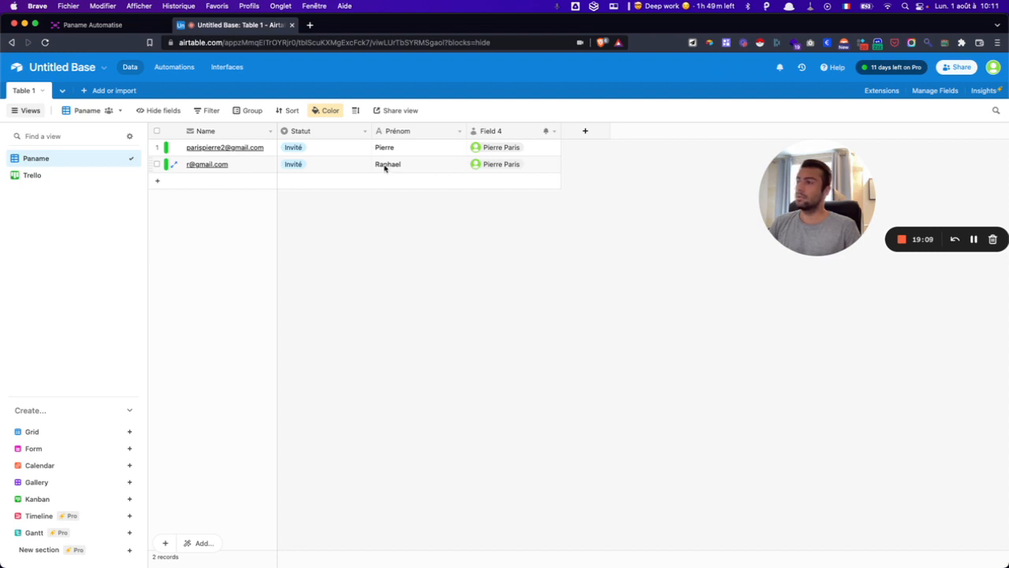
click(334, 111)
click(222, 157)
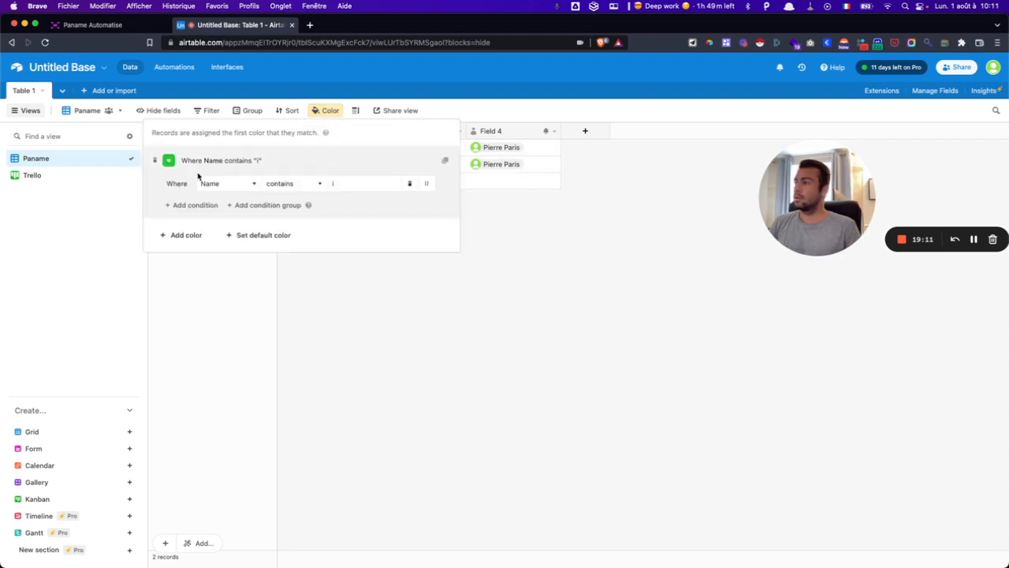
key(Escape)
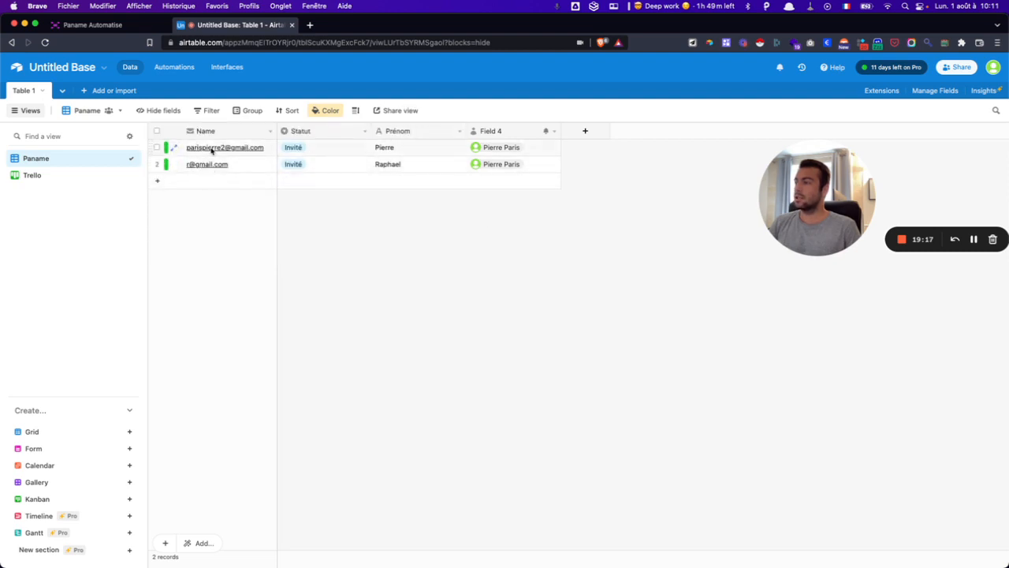
- Change the colour rule's field from Name to Prénom, keeping contains 'i'
click(323, 110)
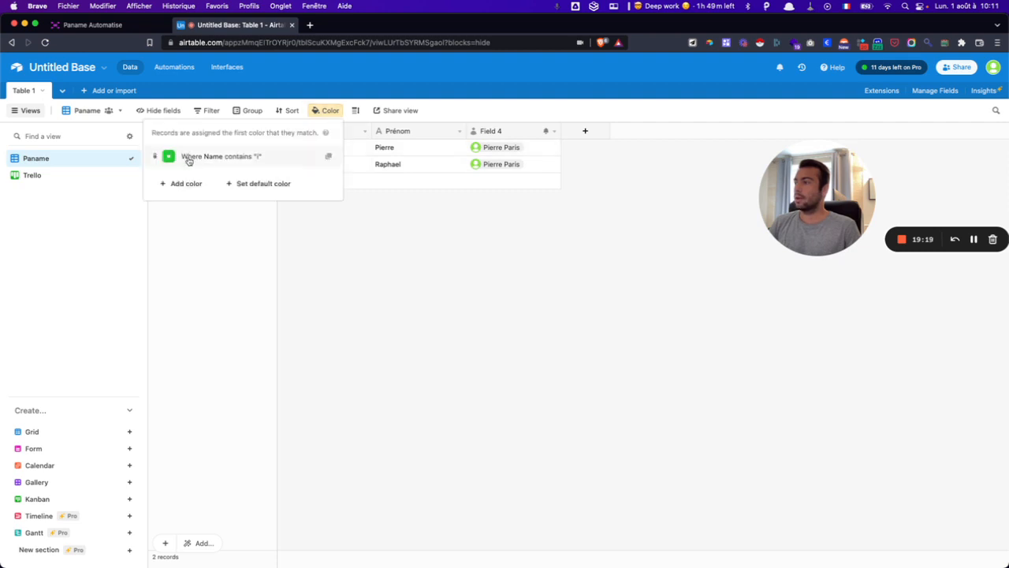
click(186, 157)
click(227, 182)
click(228, 253)
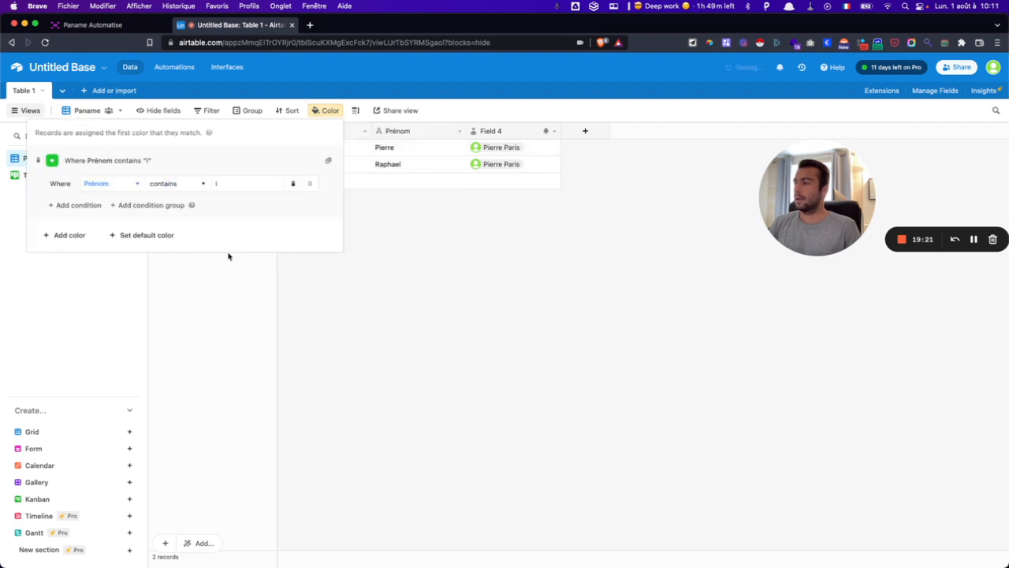
click(189, 279)
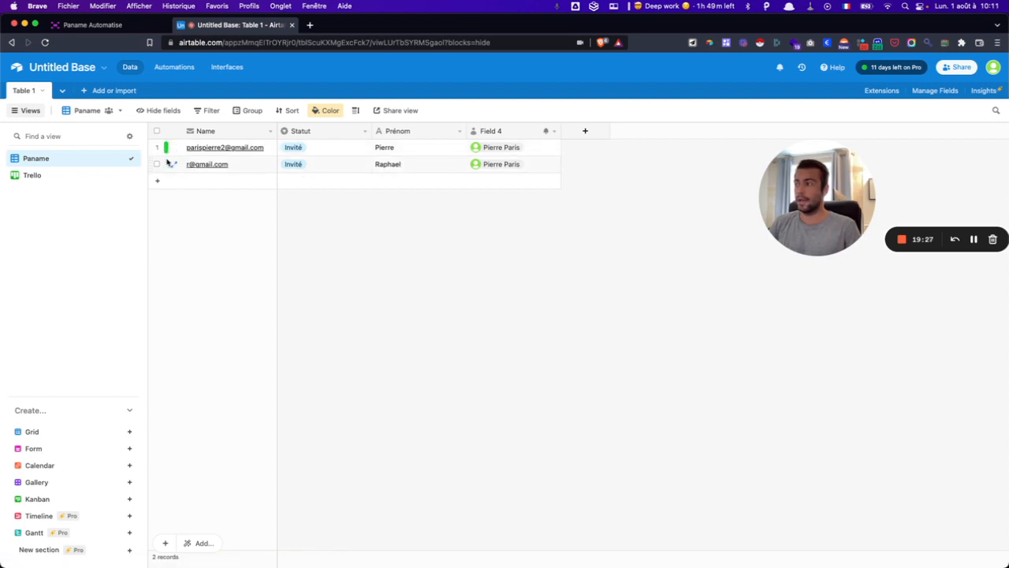
click(326, 110)
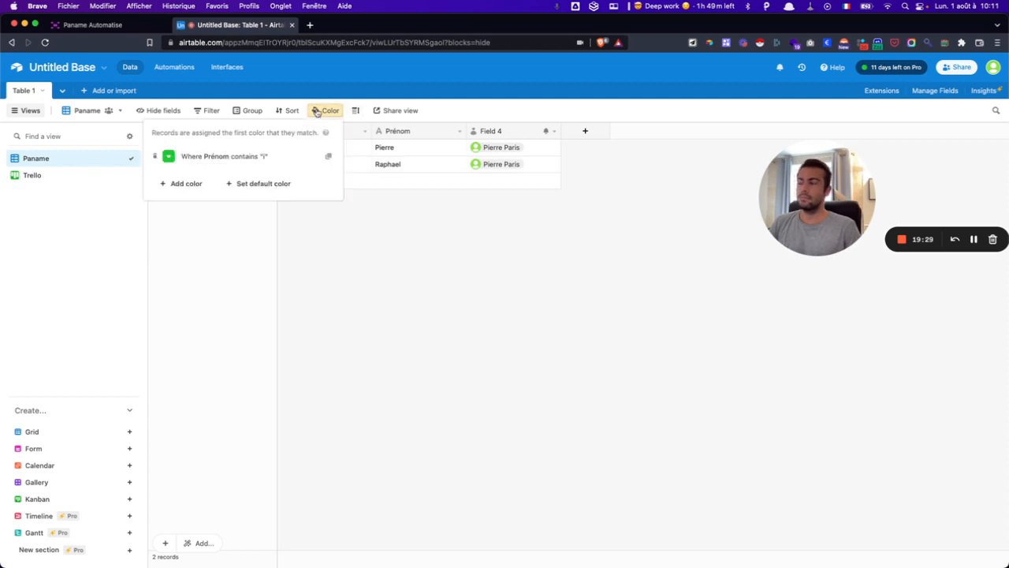
click(160, 157)
- Replace the conditional colour rule with colouring by the Statut field
click(156, 160)
click(221, 134)
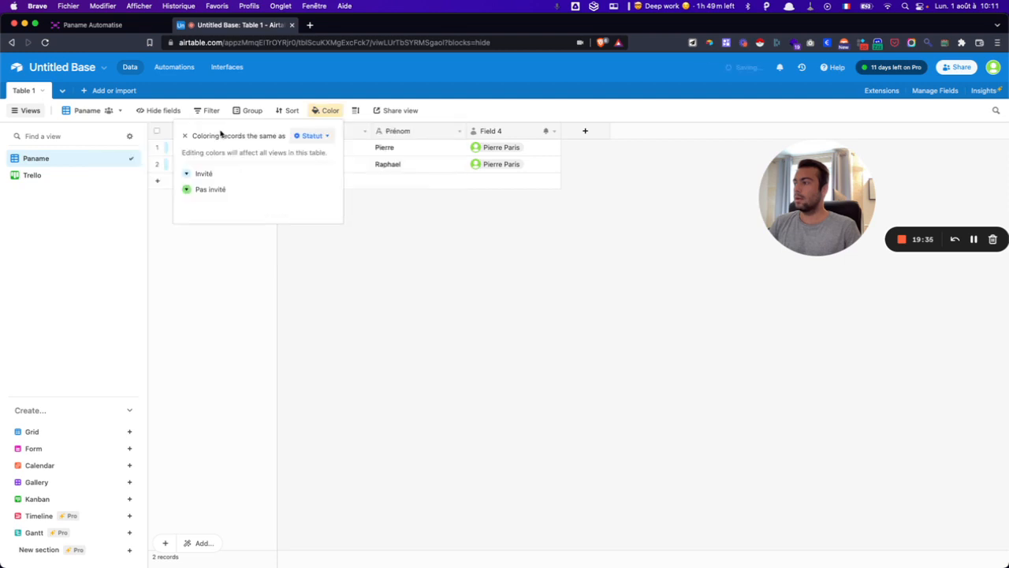
click(307, 164)
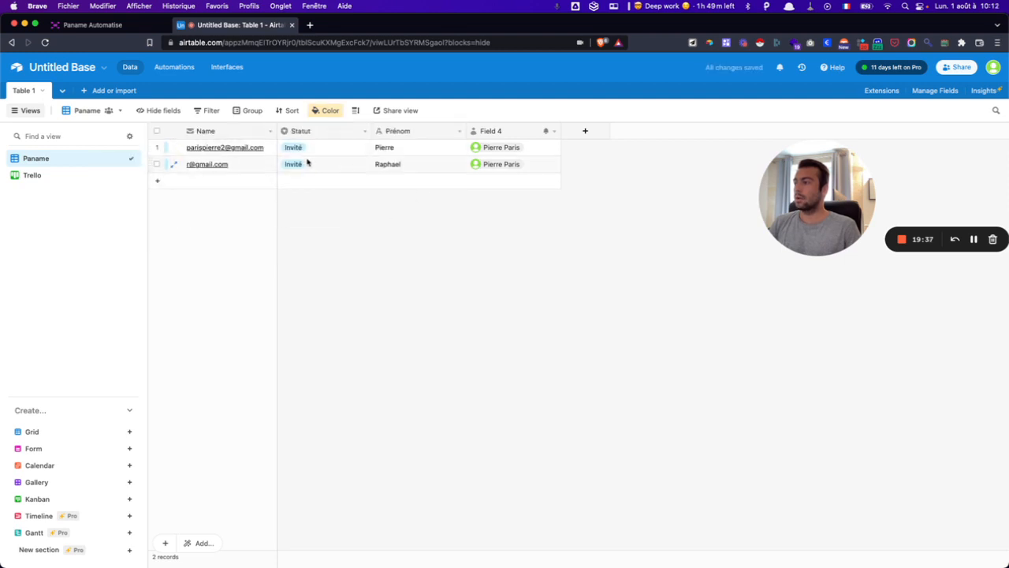
- Set the second record's Statut to Pas invité
click(308, 169)
text(l)
key(BackSpace)
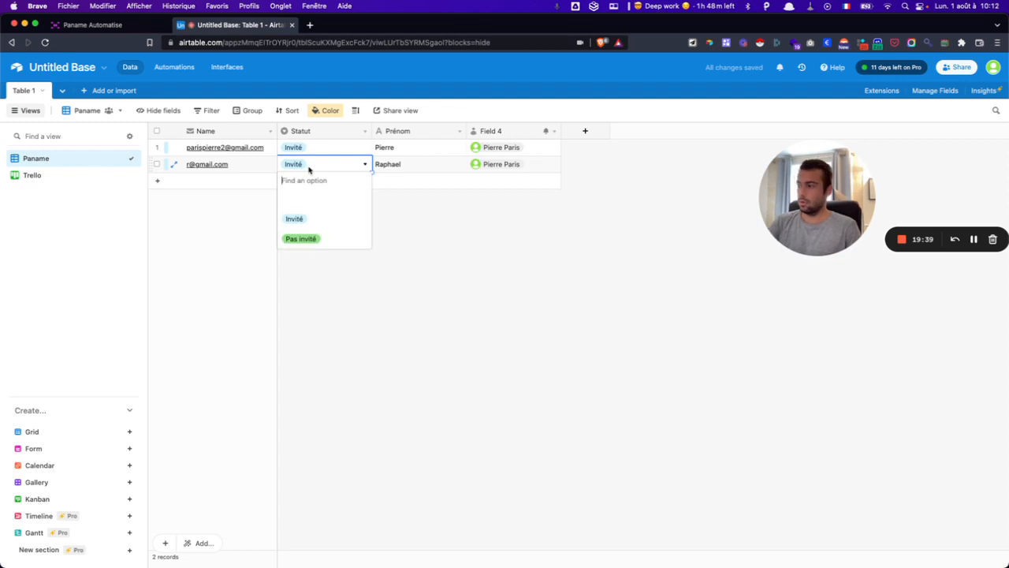
click(305, 239)
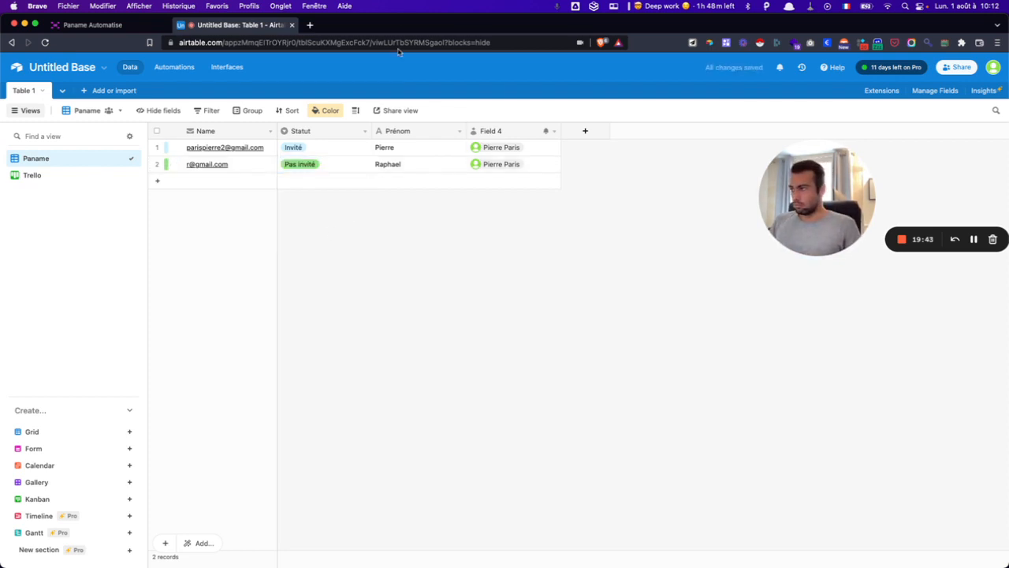
- Remove all record colouring from the Paname grid
click(323, 113)
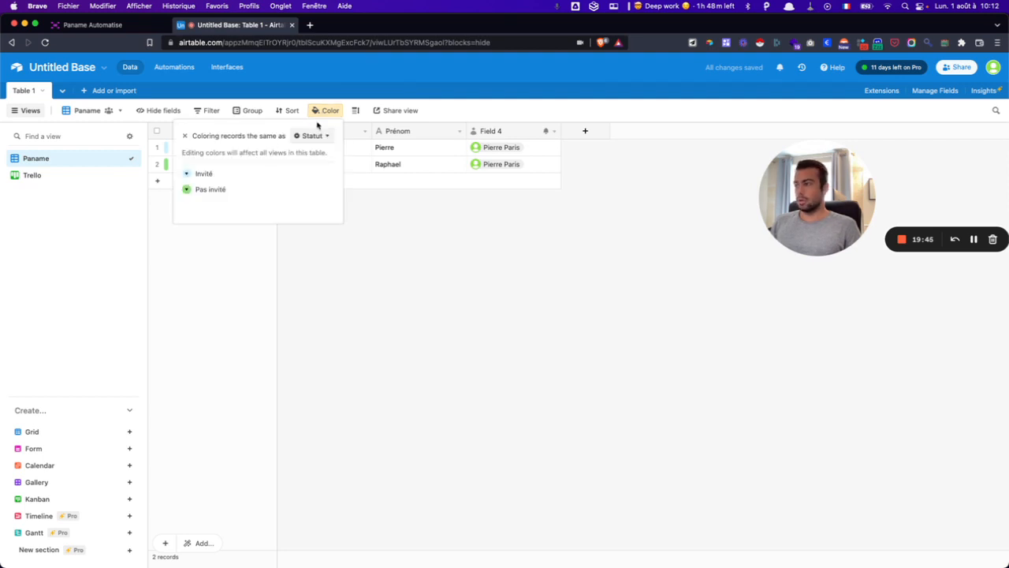
click(184, 135)
click(396, 270)
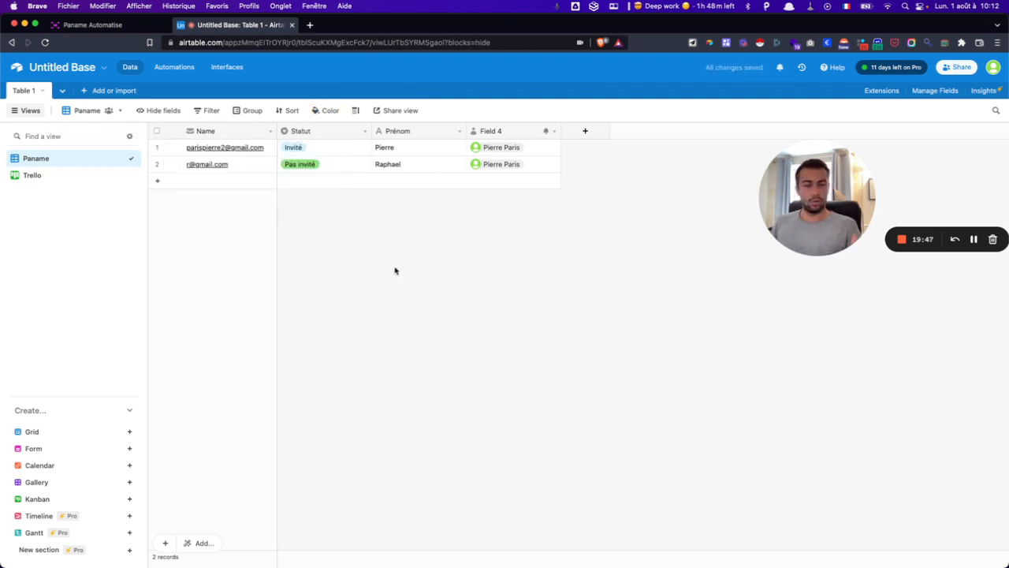
- Try the Tall row height, then set the rows back to Short
click(356, 112)
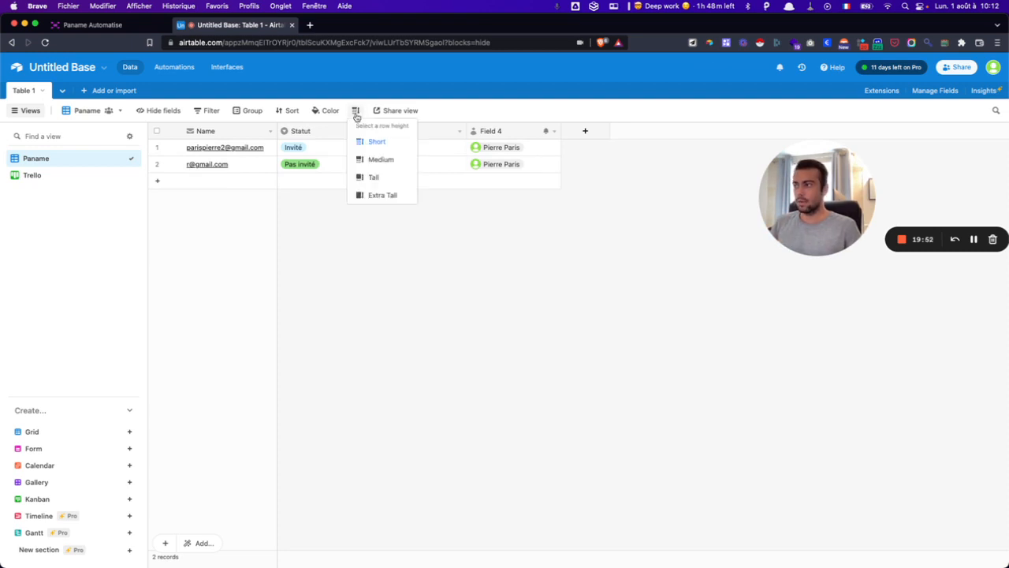
click(374, 176)
click(378, 264)
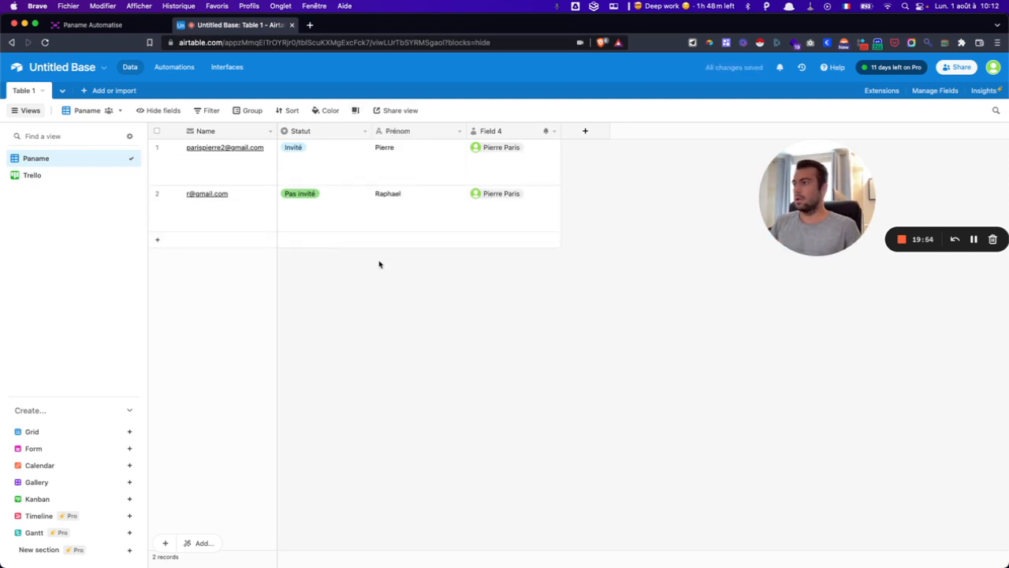
click(355, 110)
click(377, 141)
click(144, 216)
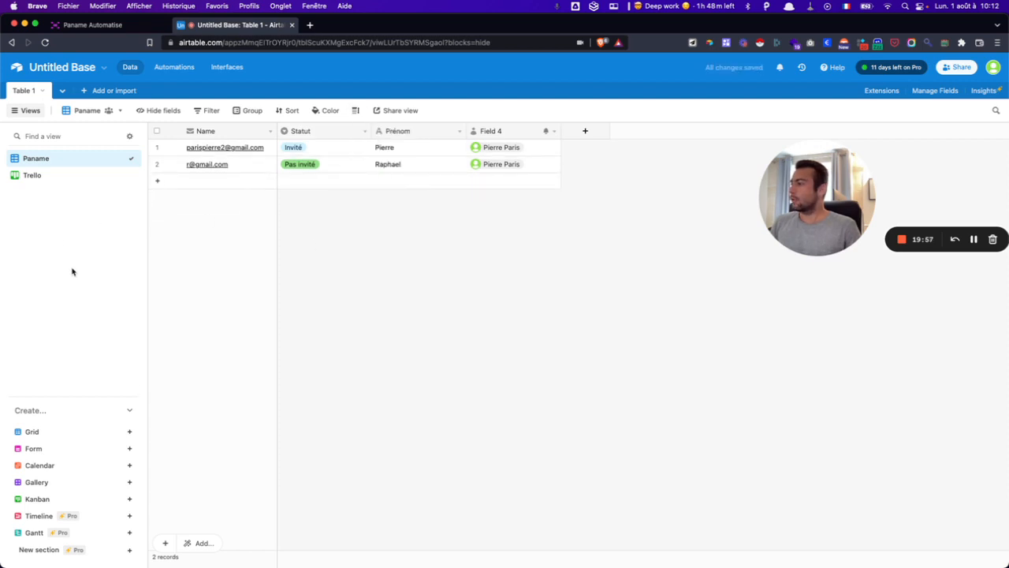
- Create a form view named Form and review its Name, Statut, Prénom and Field 4 questions
mouse_move(41, 451)
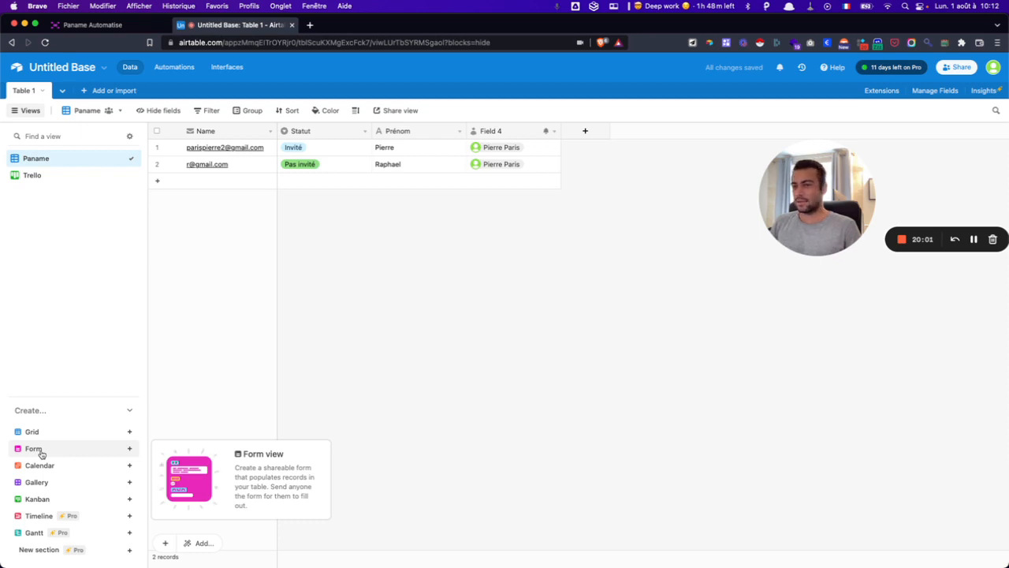
click(40, 450)
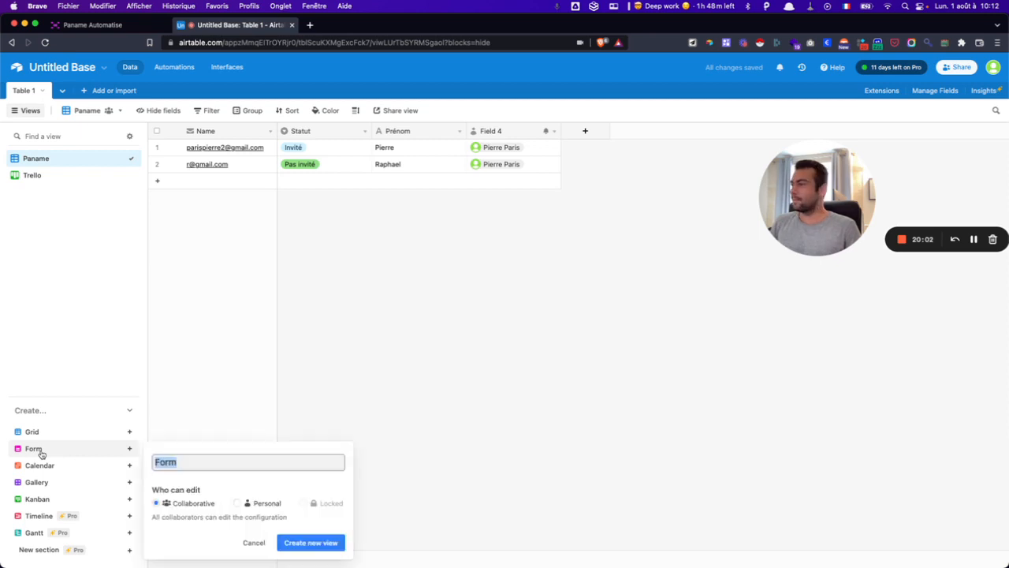
click(299, 543)
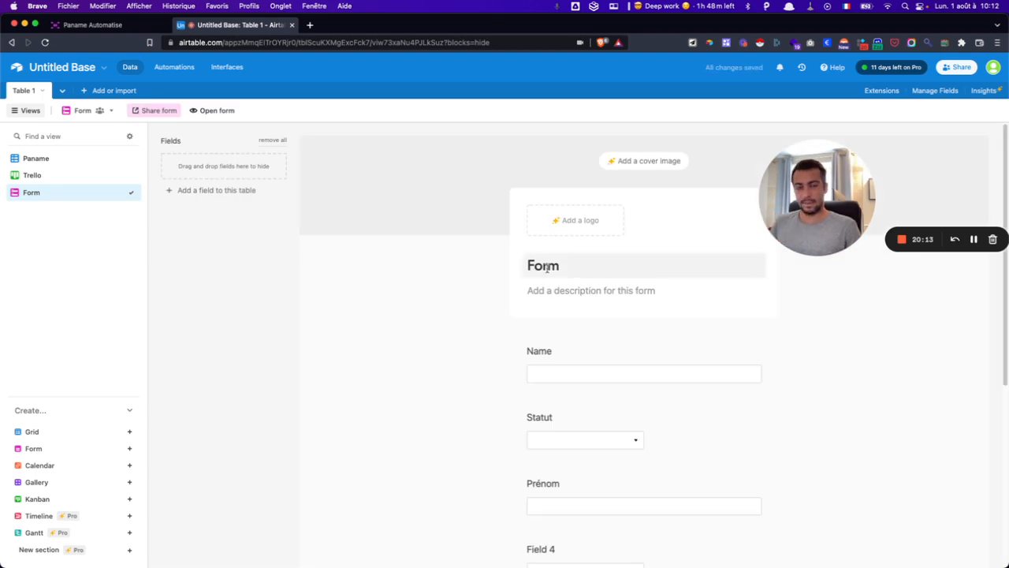
scroll(572, 267, down, 1)
scroll(574, 270, down, 1)
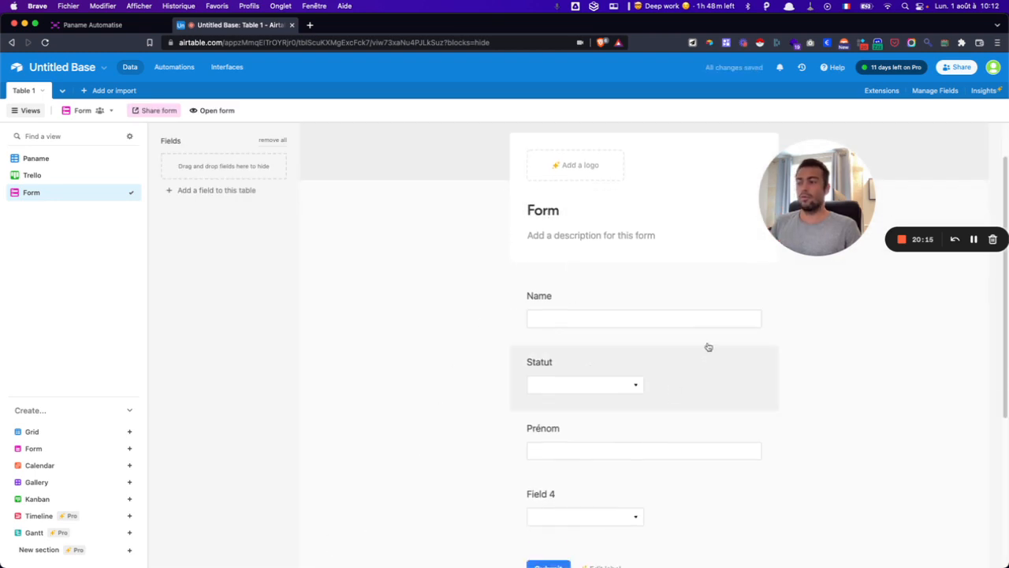
drag(820, 180, 944, 159)
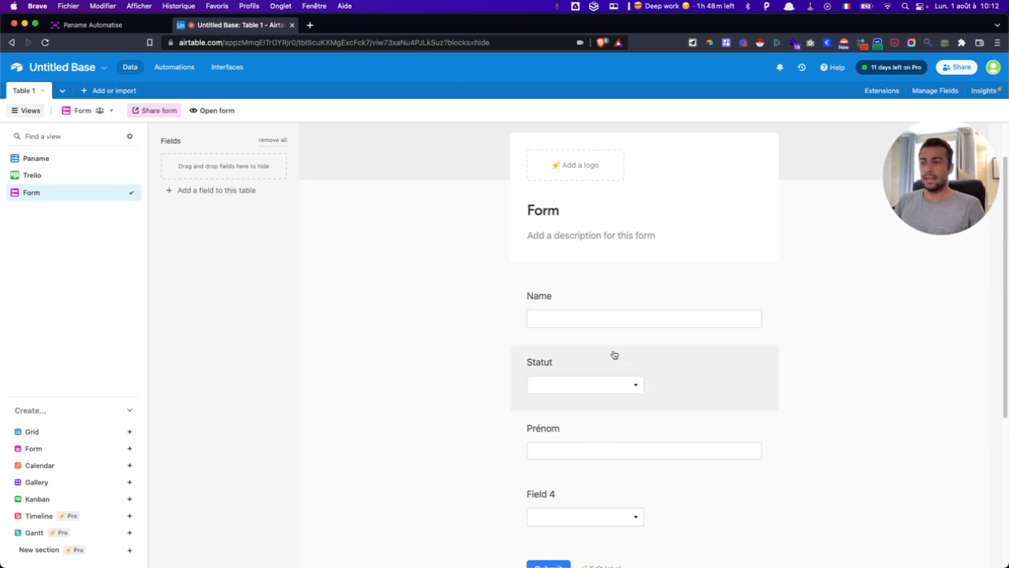
scroll(552, 387, down, 1)
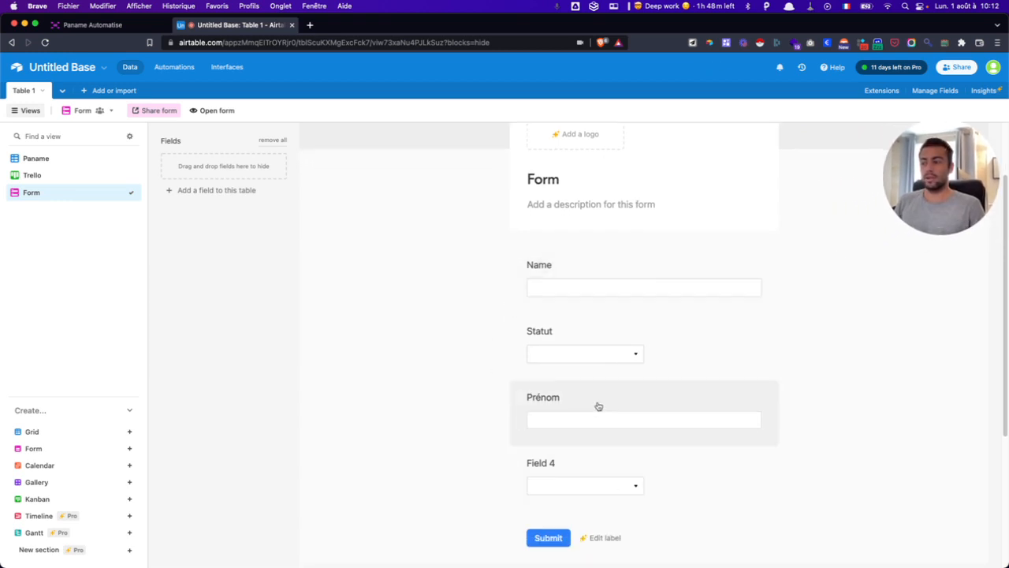
scroll(597, 405, down, 1)
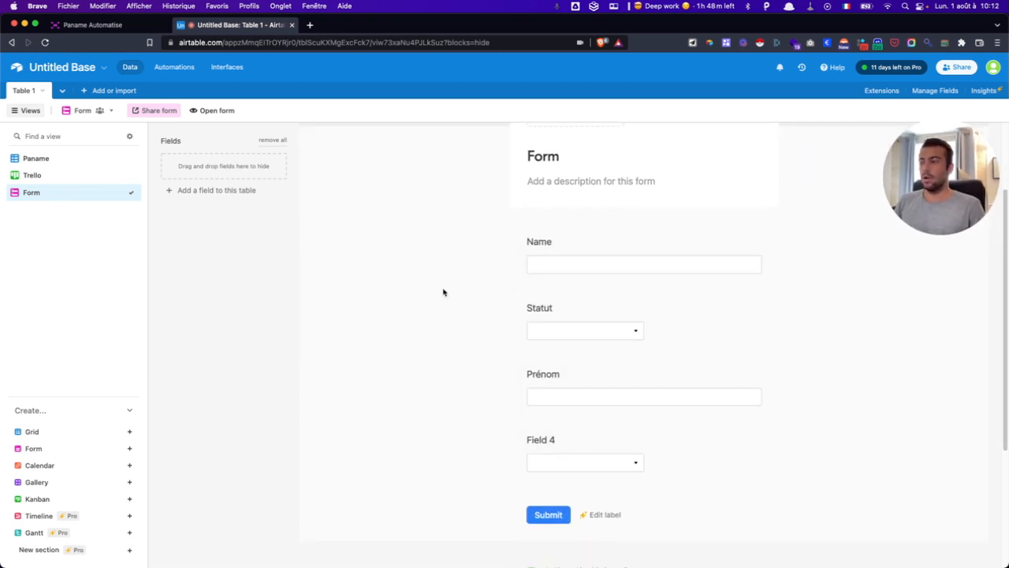
scroll(444, 291, up, 4)
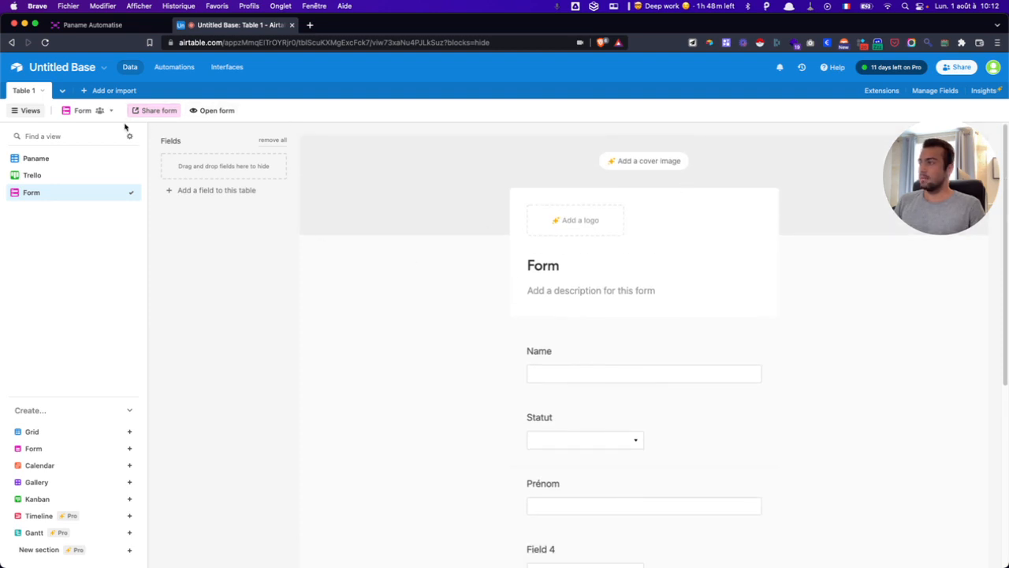
click(147, 112)
- Copy the form's share link and load it in a new browser tab
click(292, 182)
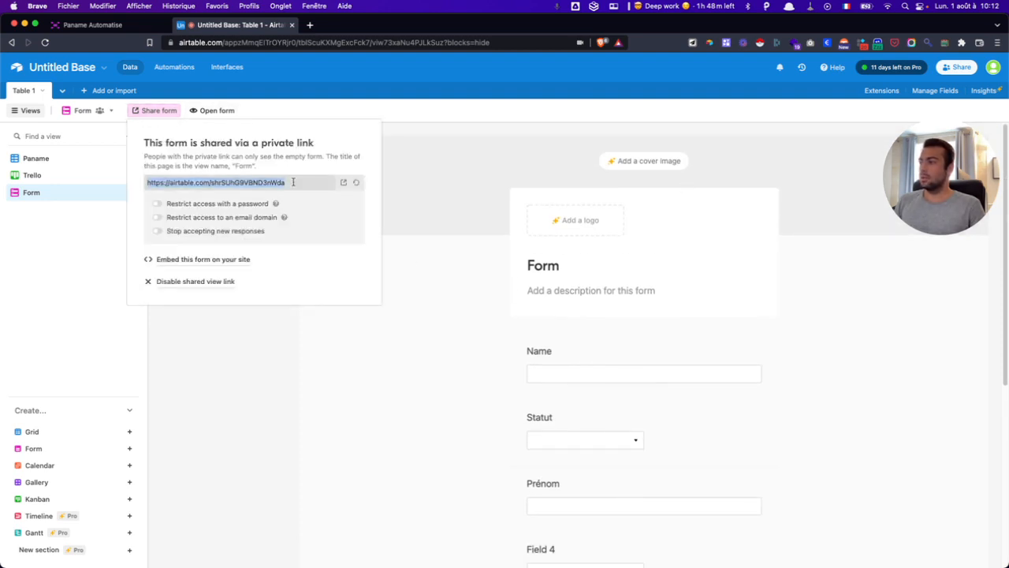
key(super+c)
click(310, 26)
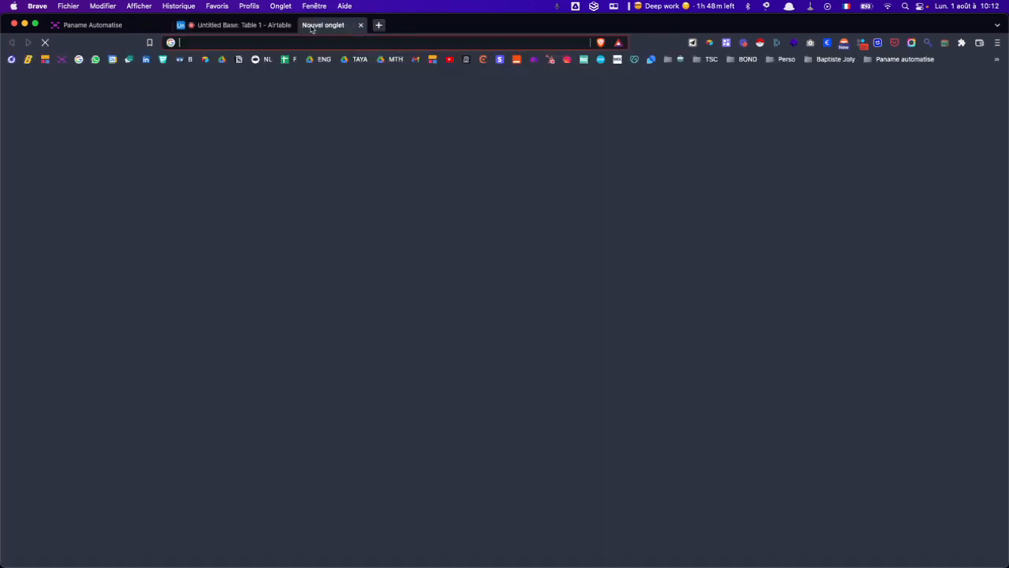
key(super+v)
key(Return)
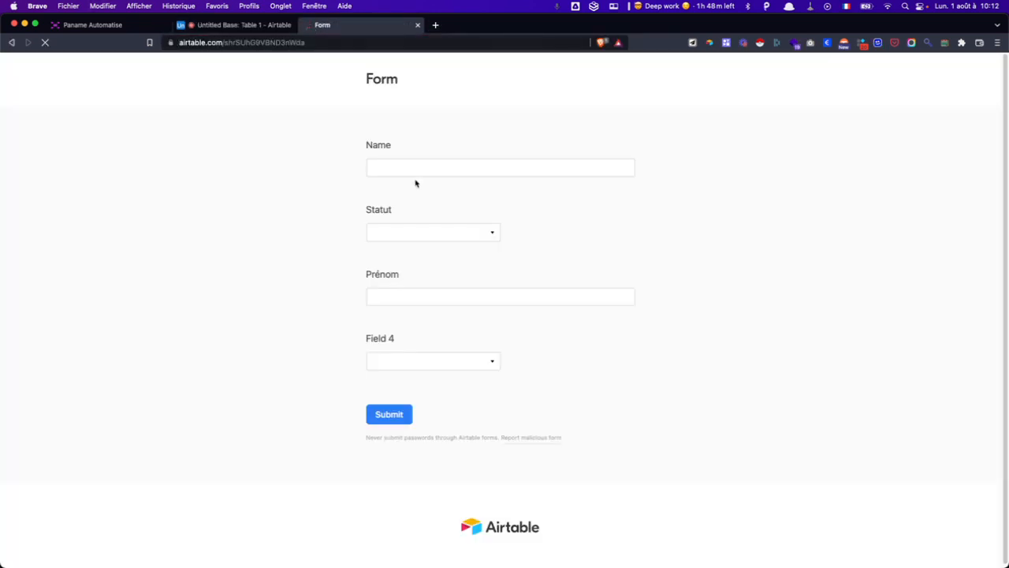
- Enter the respondent's name in Name and choose Invité for Statut
click(414, 169)
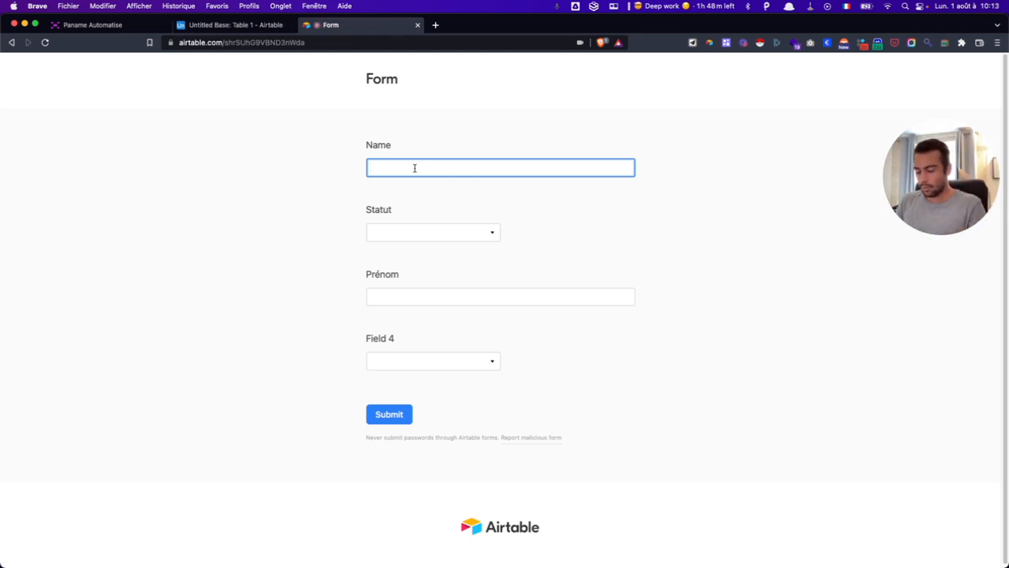
text(Michel)
key(Tab)
key(Return)
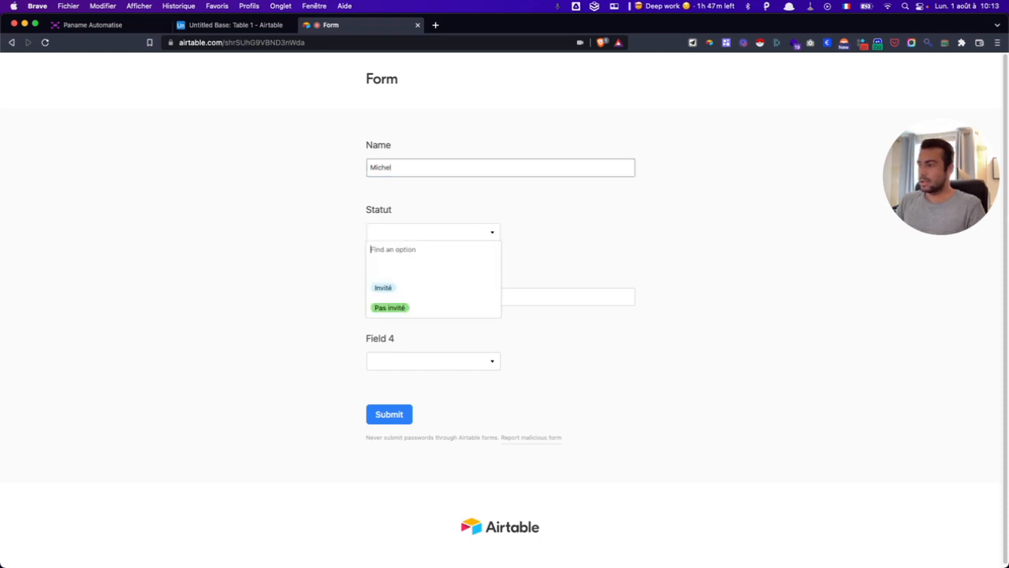
key(Down)
key(Down)
key(Down)
key(Up)
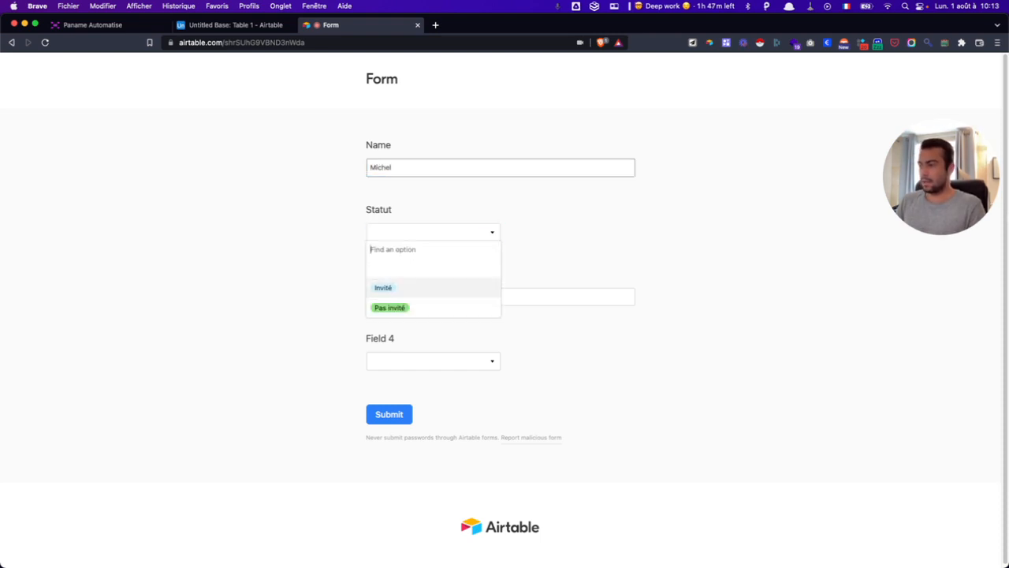
key(Return)
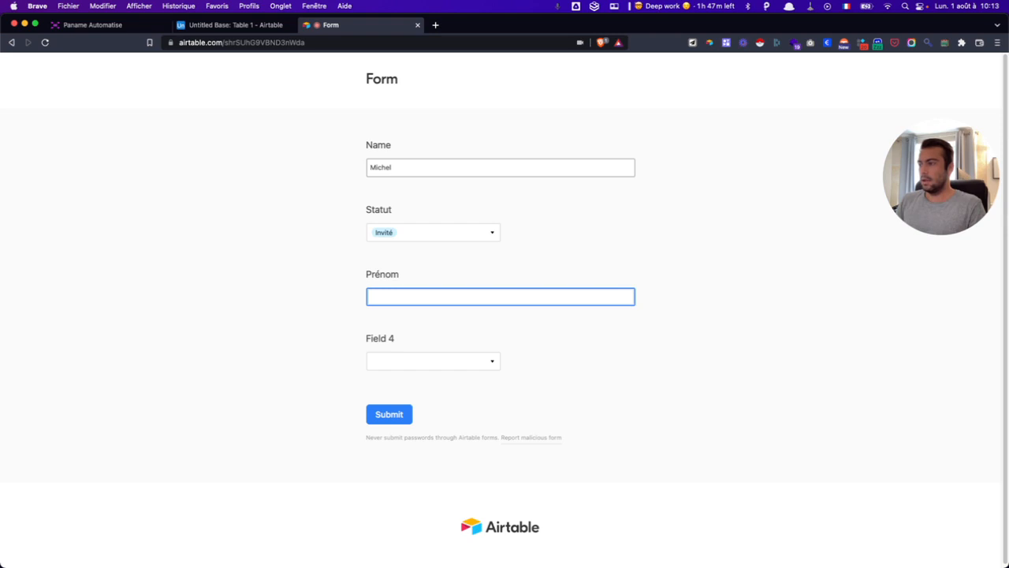
- Fill in Prénom, assign the collaborator in Field 4, submit, and return to the base
click(407, 167)
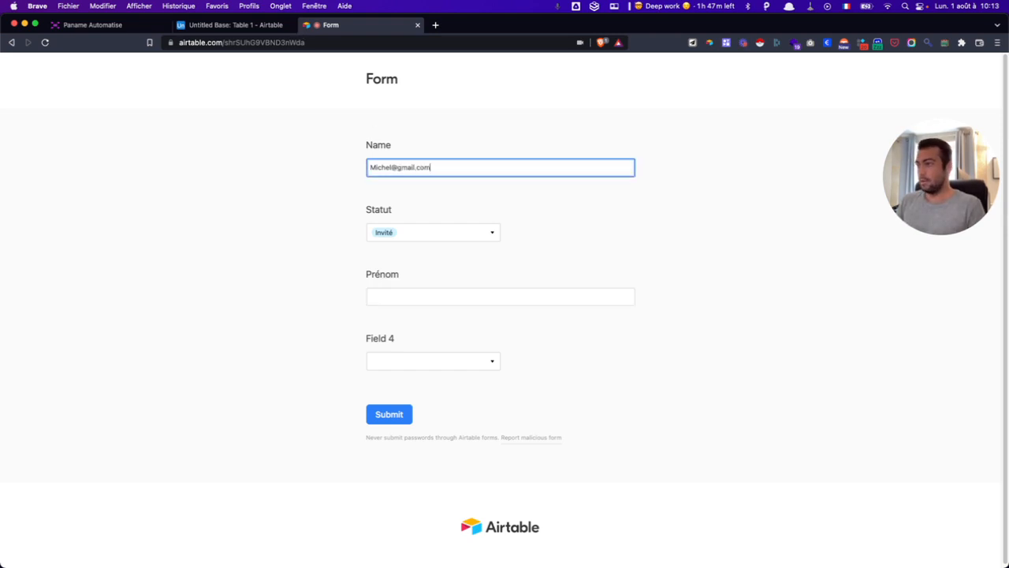
click(395, 296)
text(Michel)
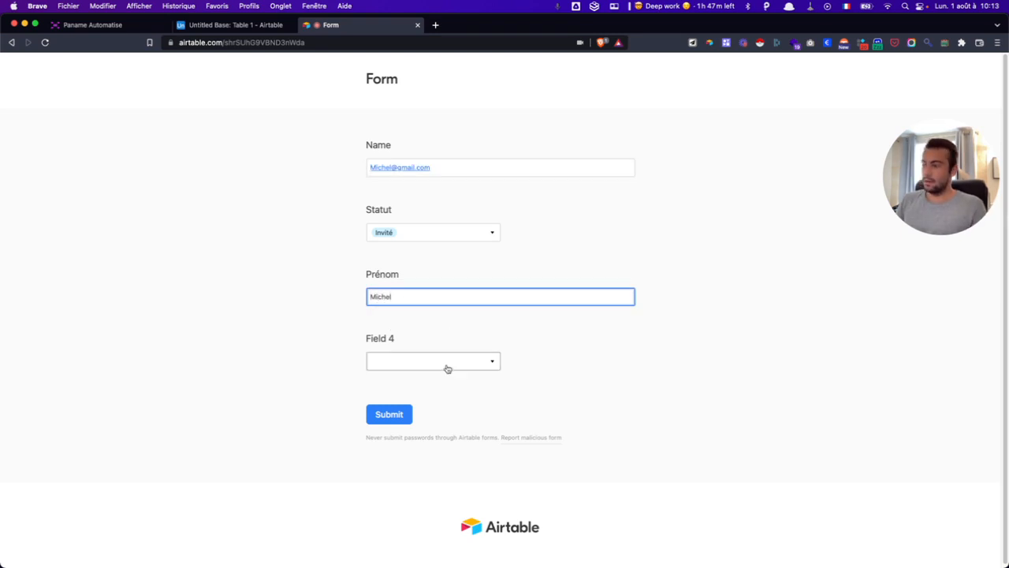
click(446, 362)
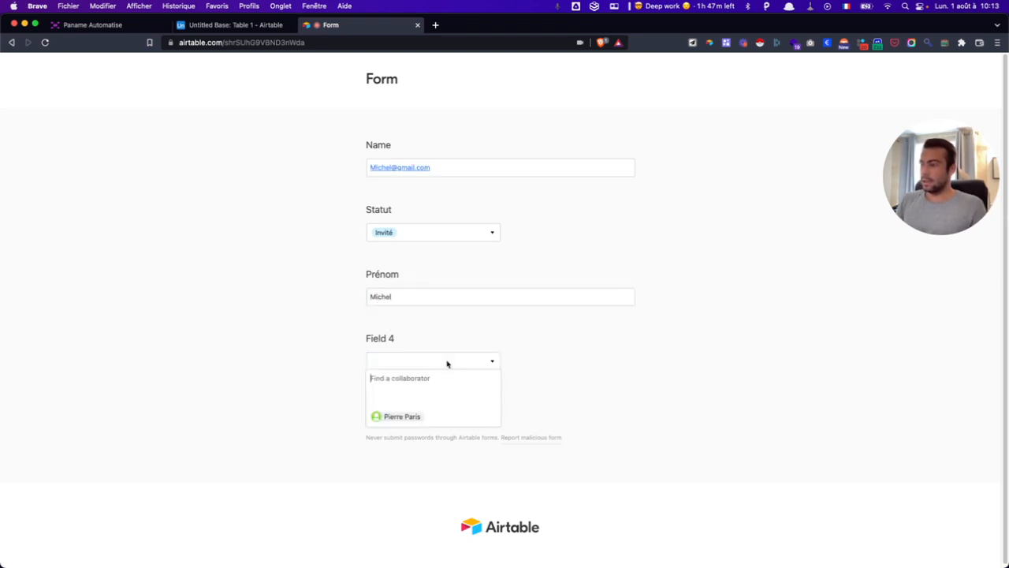
click(419, 415)
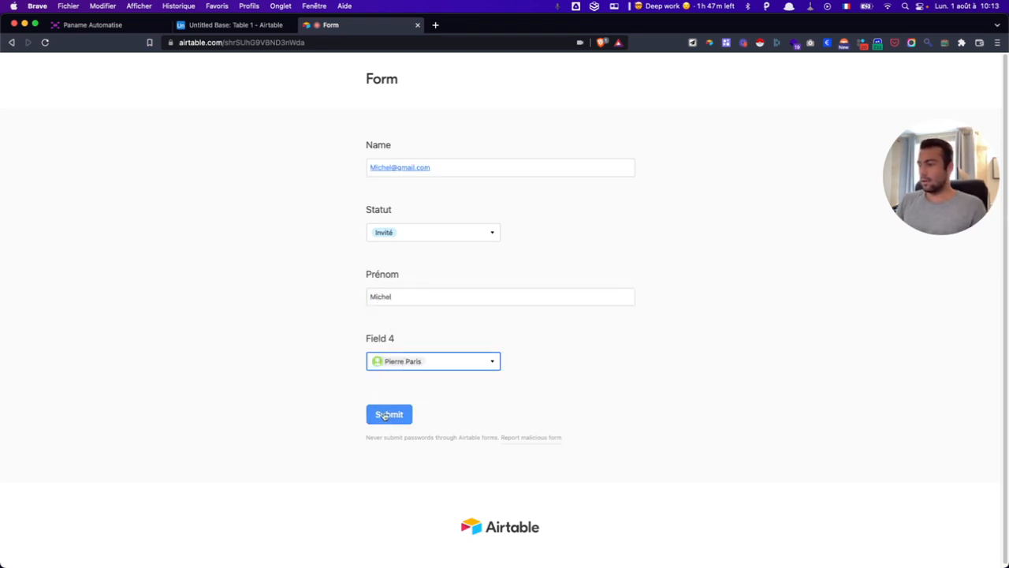
click(386, 415)
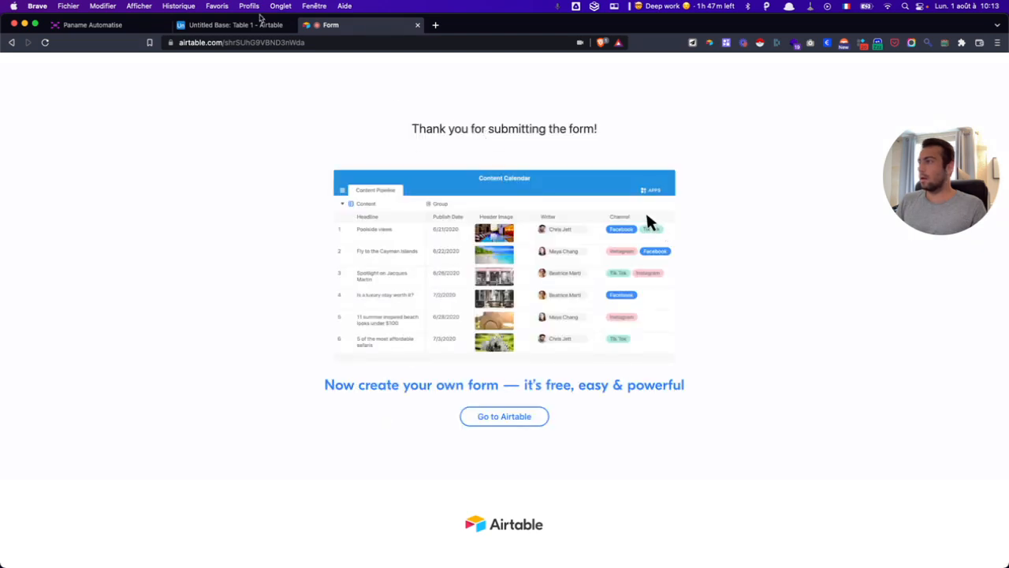
click(257, 24)
click(94, 201)
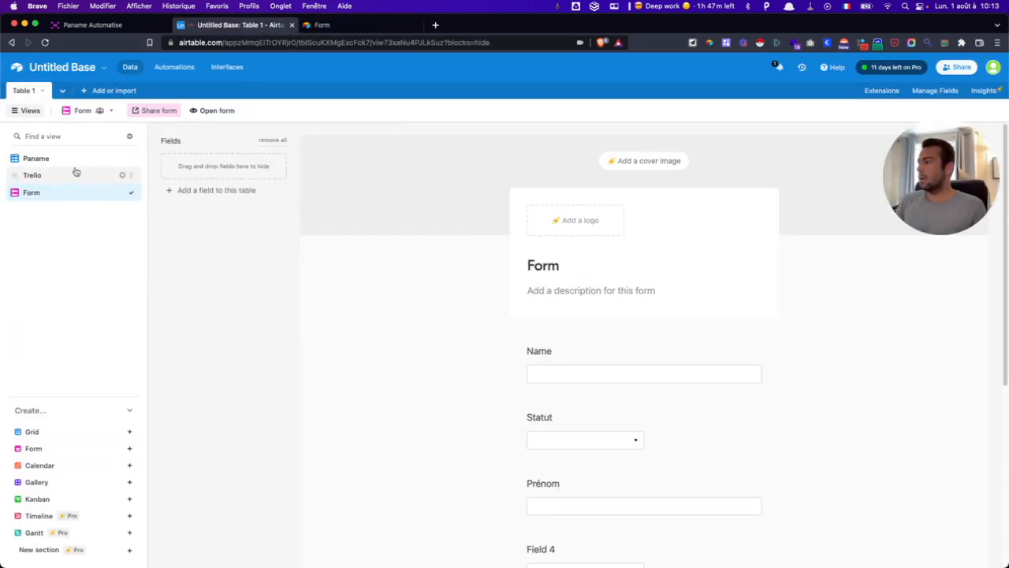
- Check the Paname grid, then try hiding Airtable branding on the form and dismiss the upgrade prompt
click(76, 173)
click(71, 158)
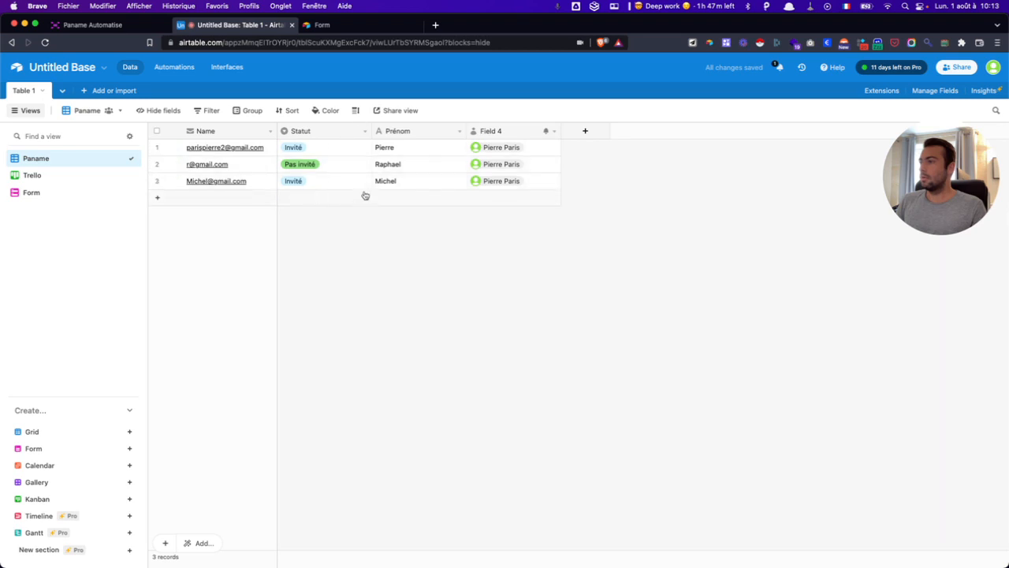
click(32, 200)
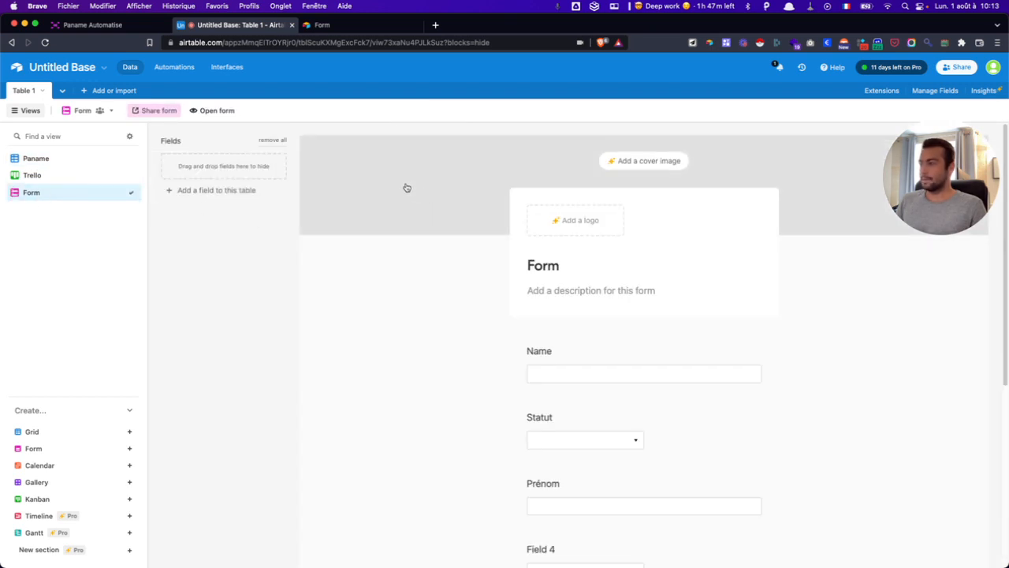
scroll(407, 190, down, 5)
scroll(434, 200, down, 1)
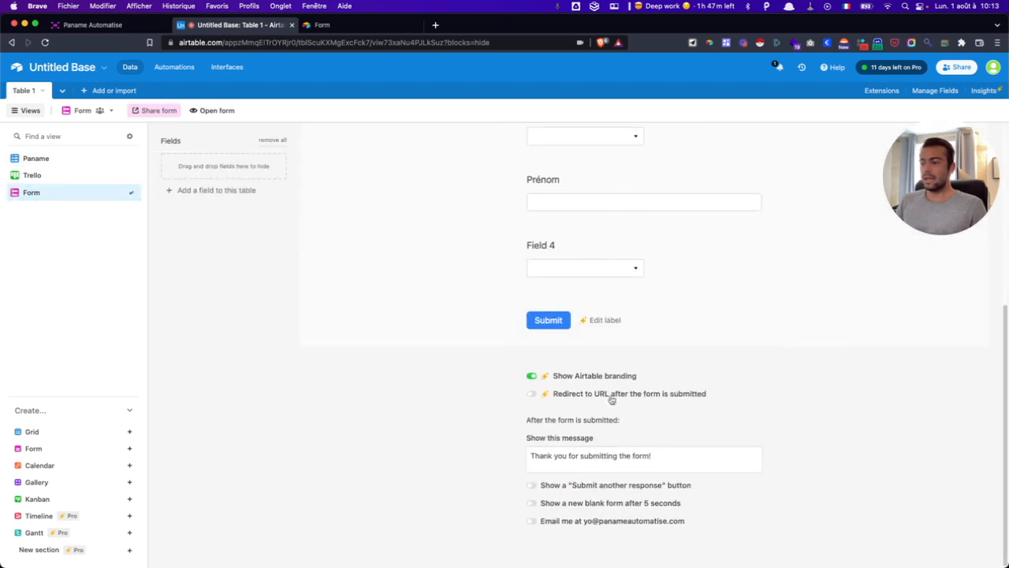
click(532, 377)
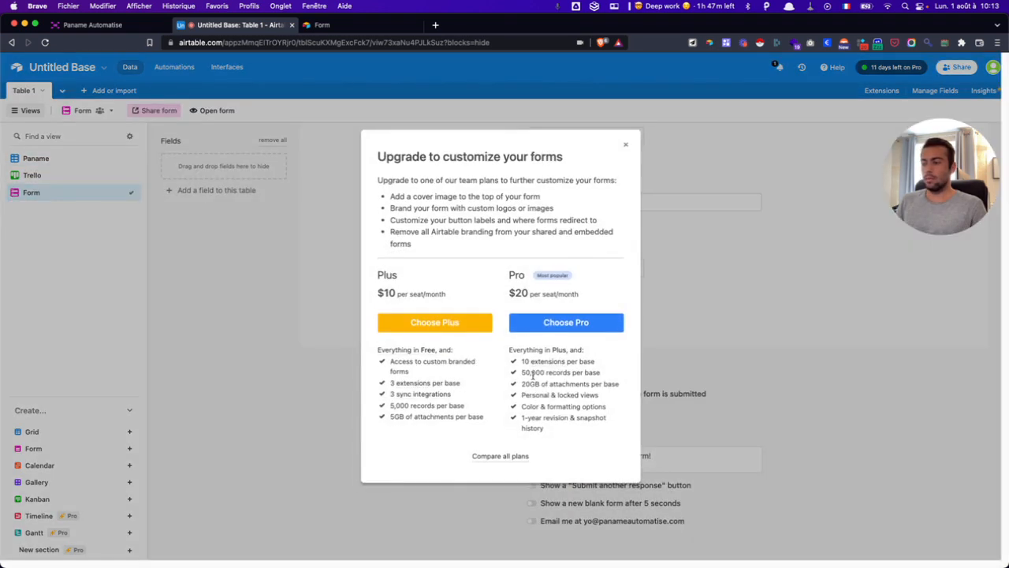
click(626, 145)
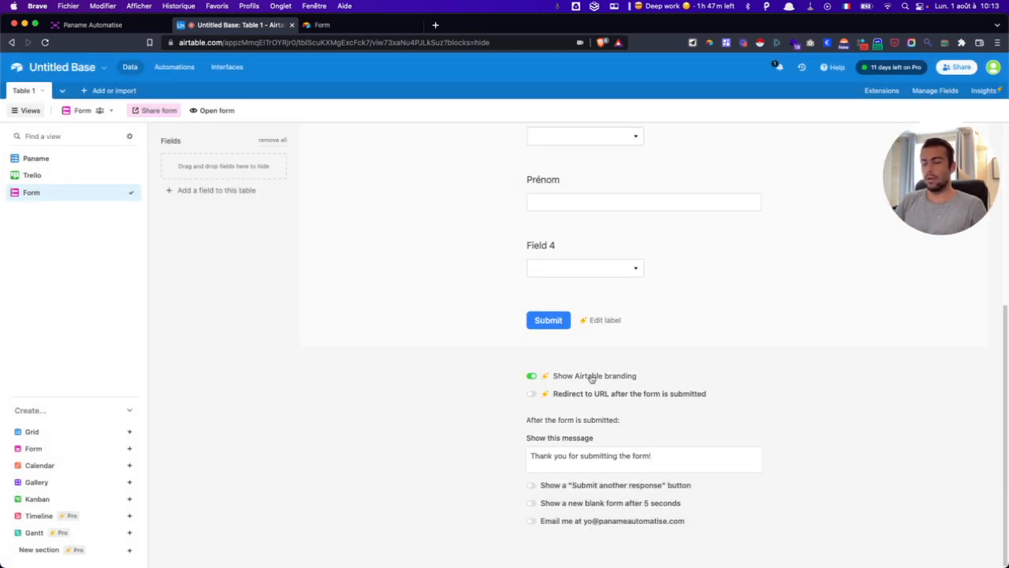
- Inspect the confirmation message and Name question label, then return to the Paname grid
triple_click(590, 448)
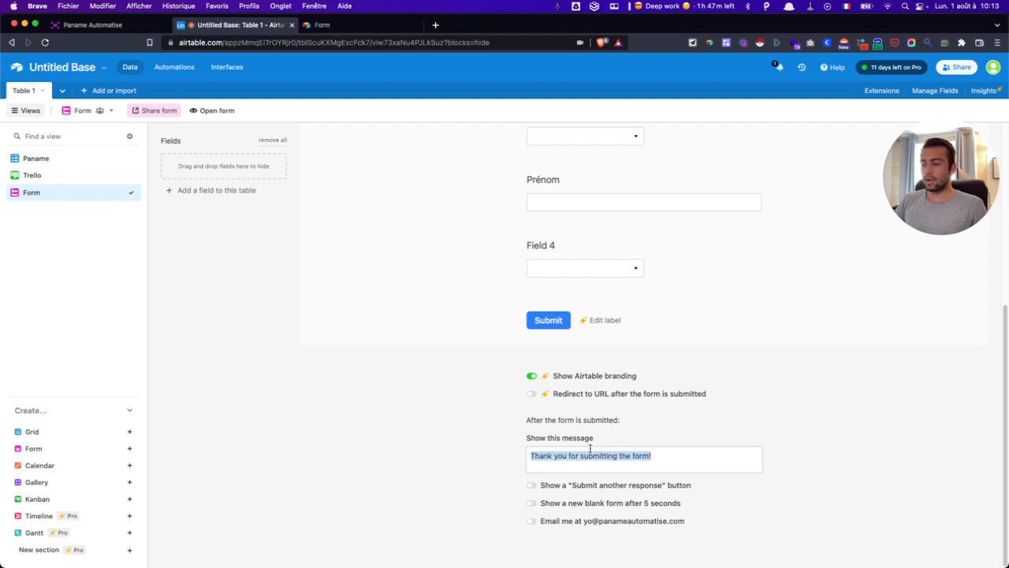
click(589, 448)
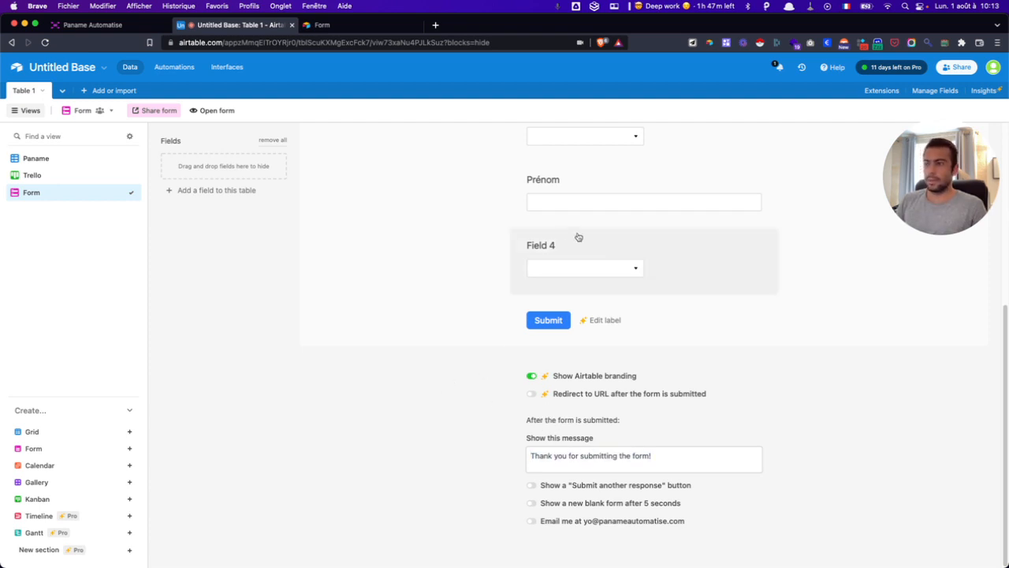
scroll(559, 226, up, 2)
scroll(557, 227, up, 4)
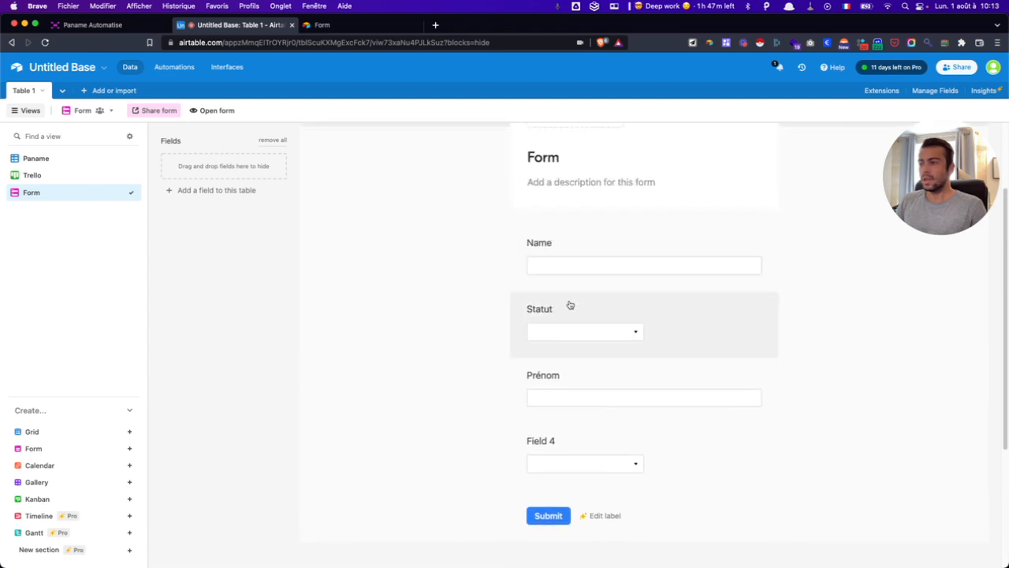
click(556, 246)
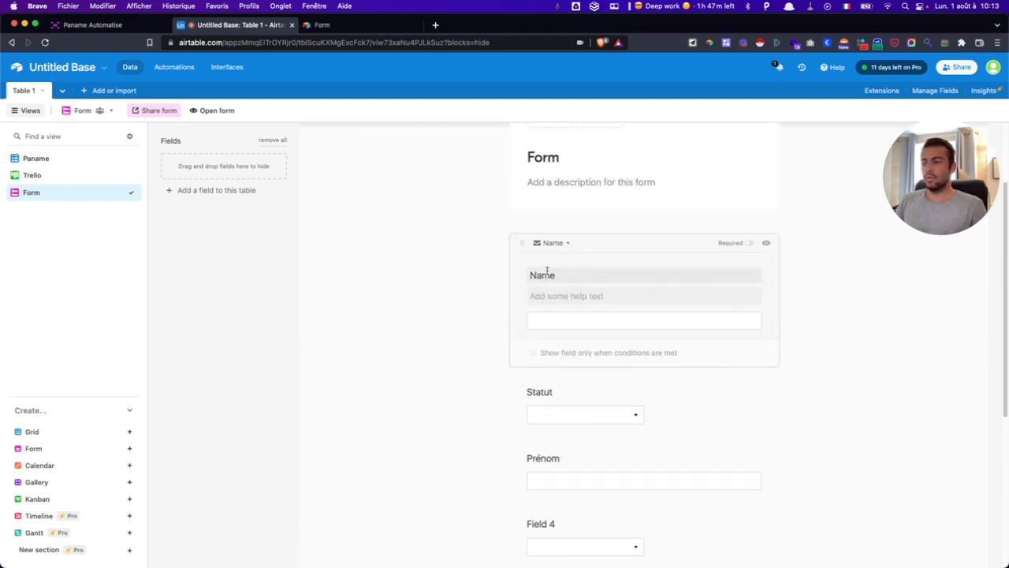
double_click(542, 275)
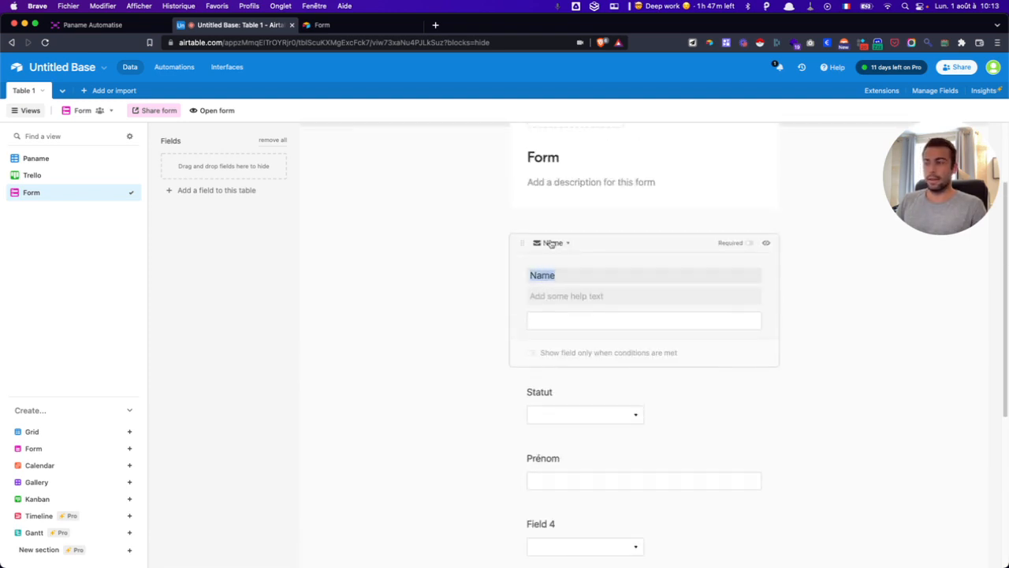
click(68, 162)
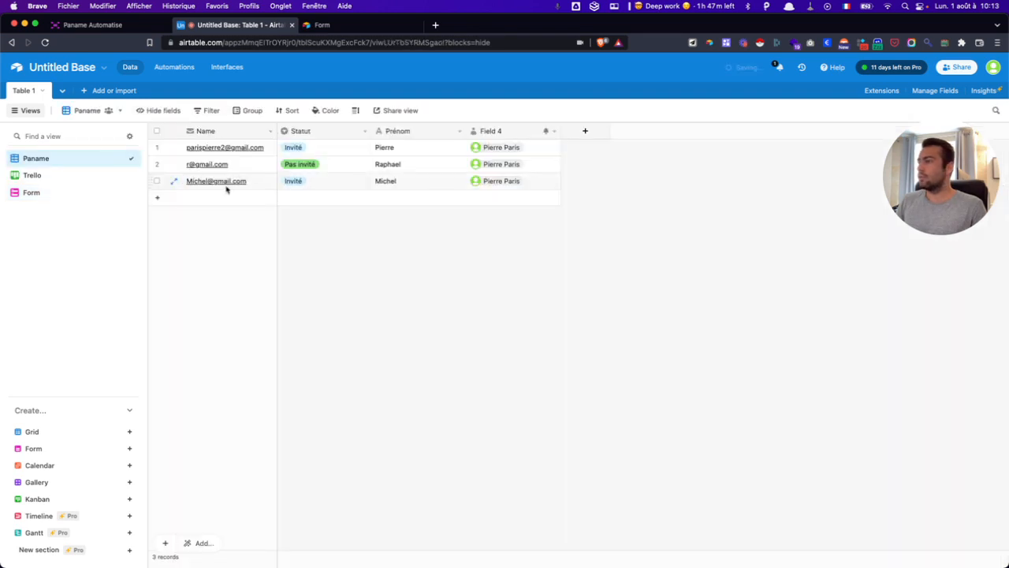
- Rename the Name field to Email
double_click(212, 132)
text(M)
key(BackSpace)
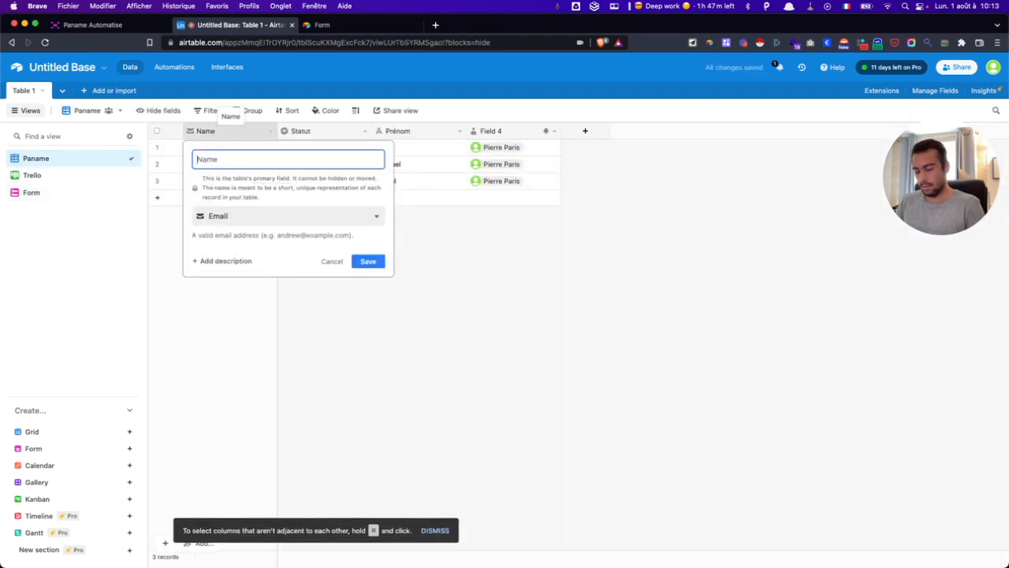
text(Email)
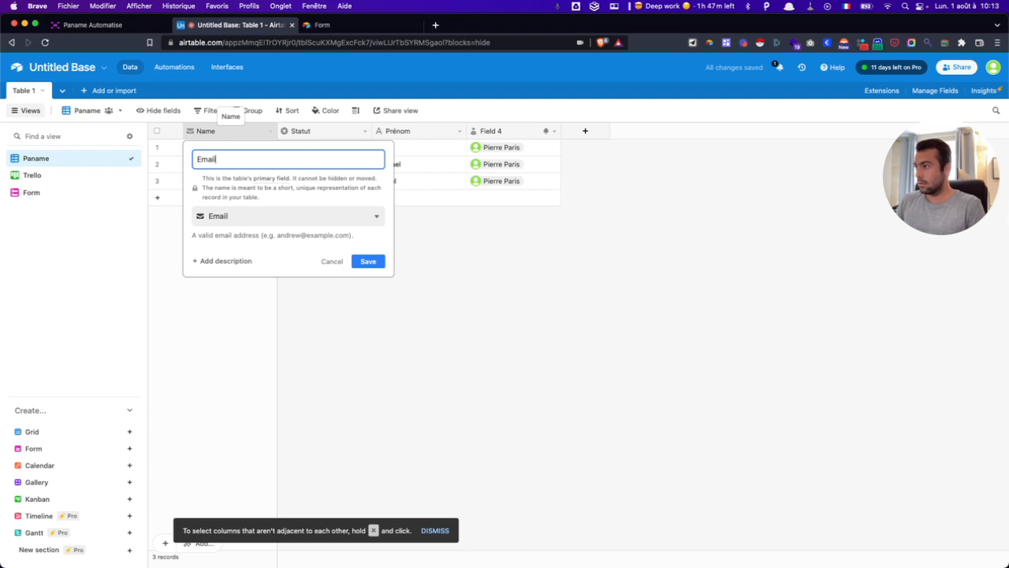
key(Return)
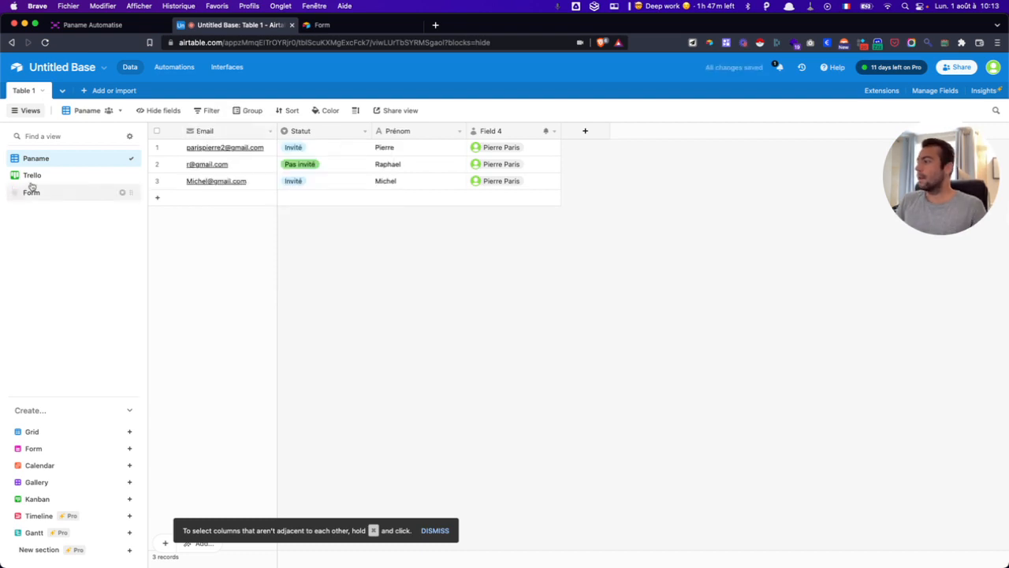
- Relabel the Email form question 'Quel est ton email'
click(42, 192)
click(562, 352)
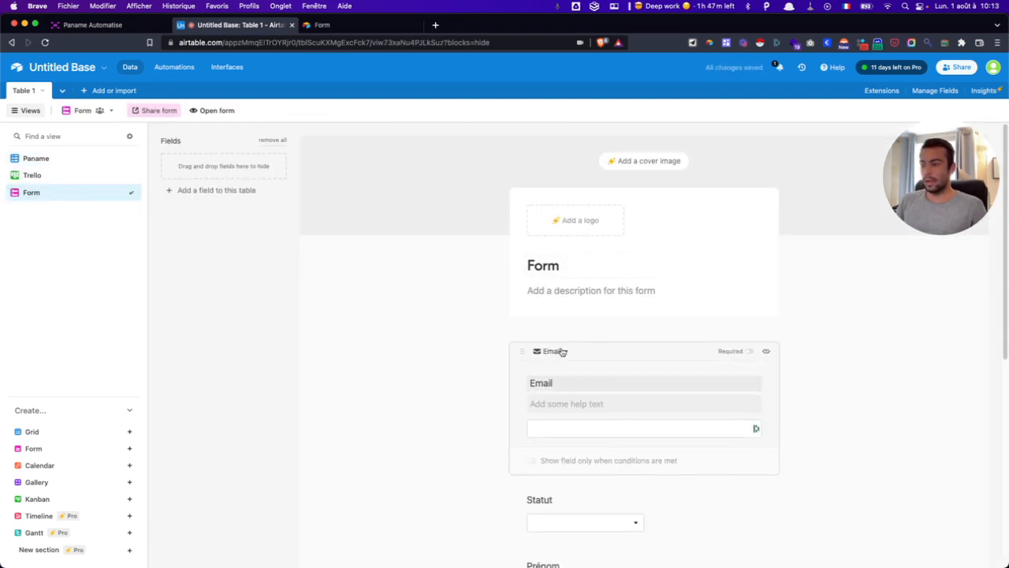
double_click(540, 383)
text(Quel est)
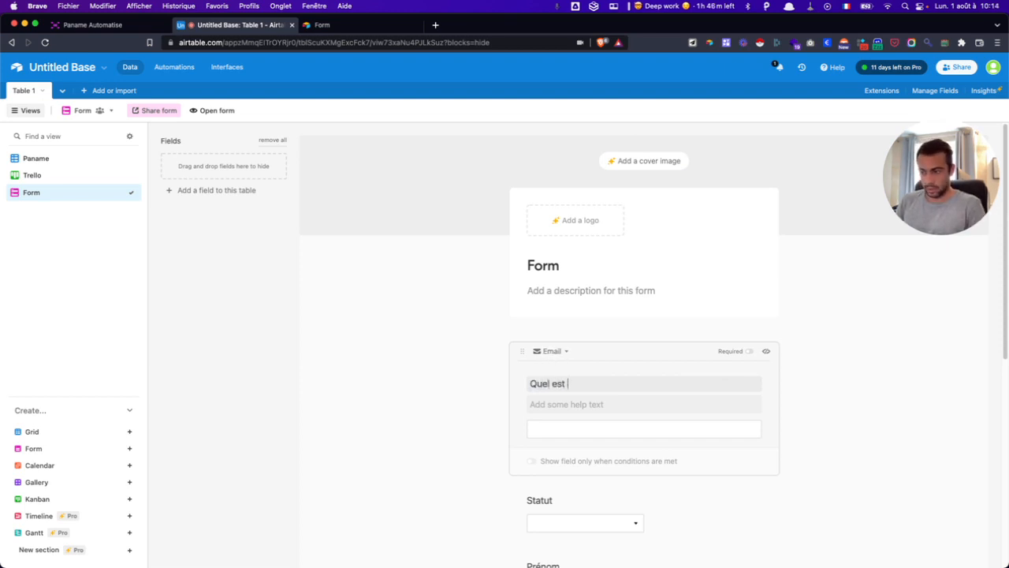
text( ton email ?)
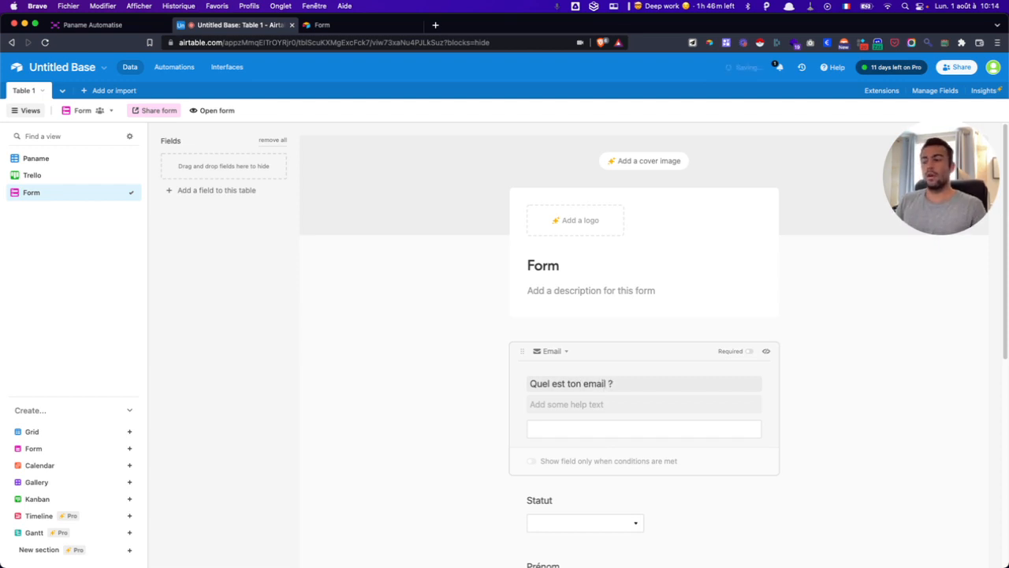
click(796, 339)
- Make the Email question required, then remove it from the form and add it back
click(741, 343)
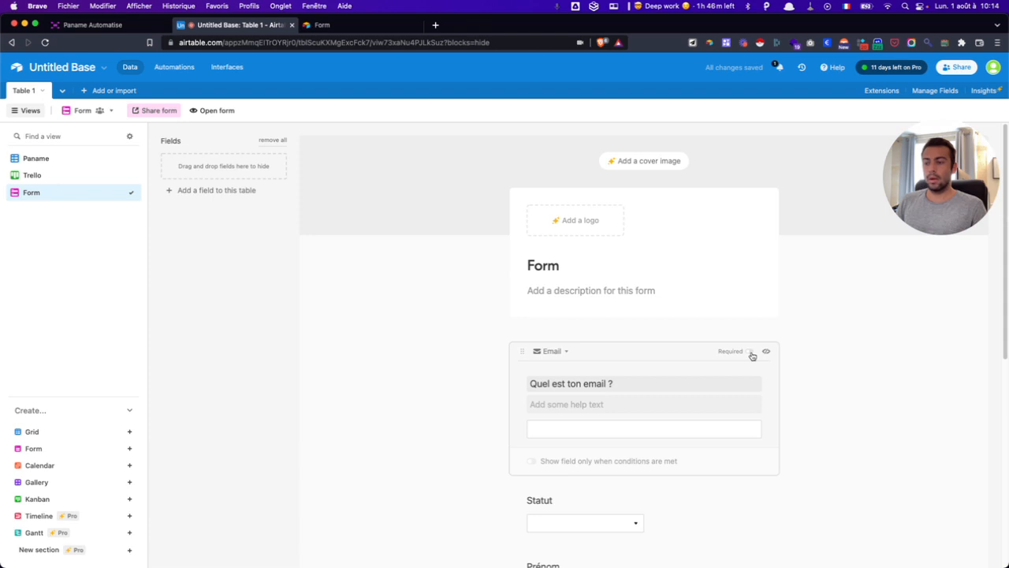
click(749, 353)
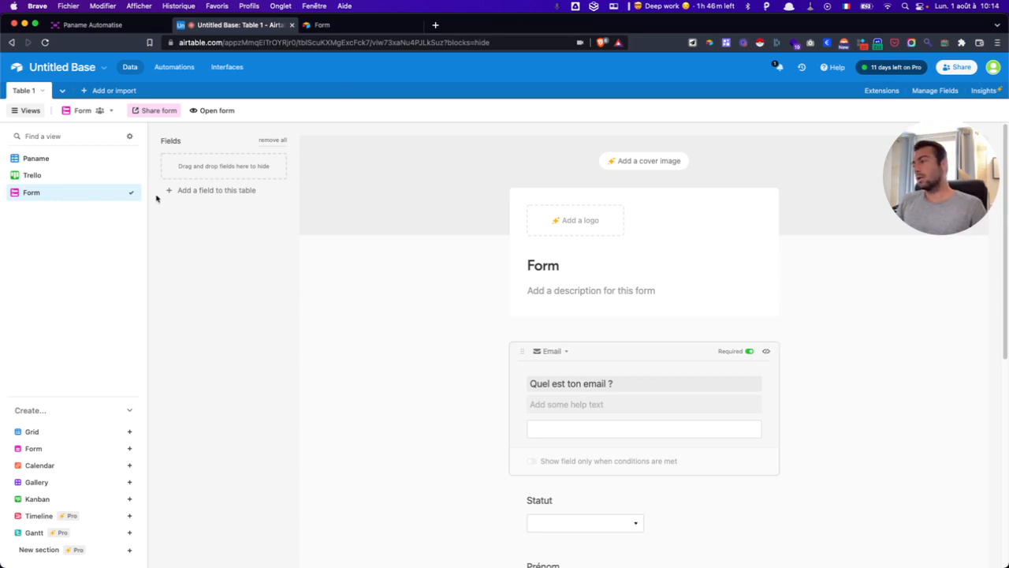
click(765, 351)
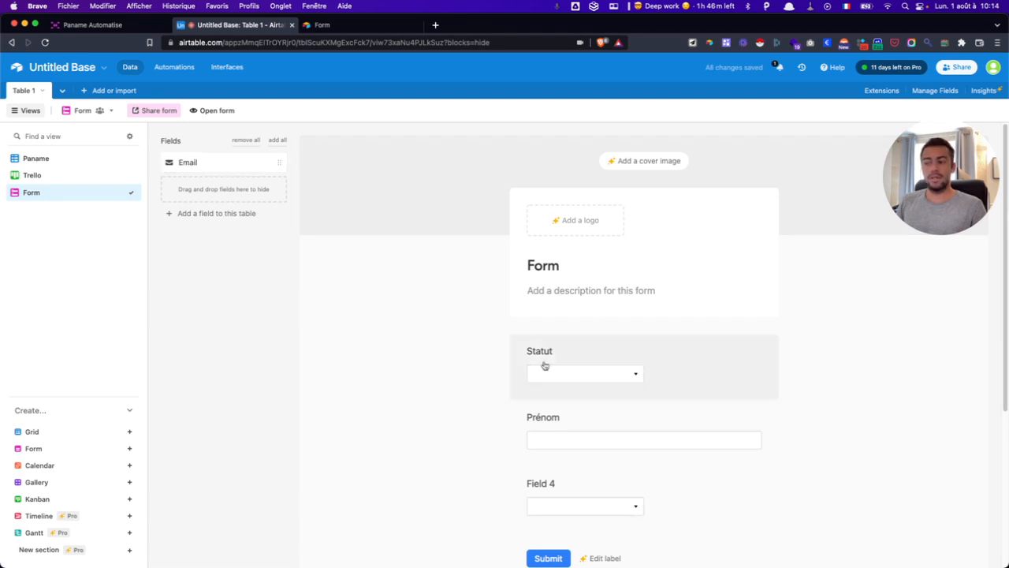
click(249, 161)
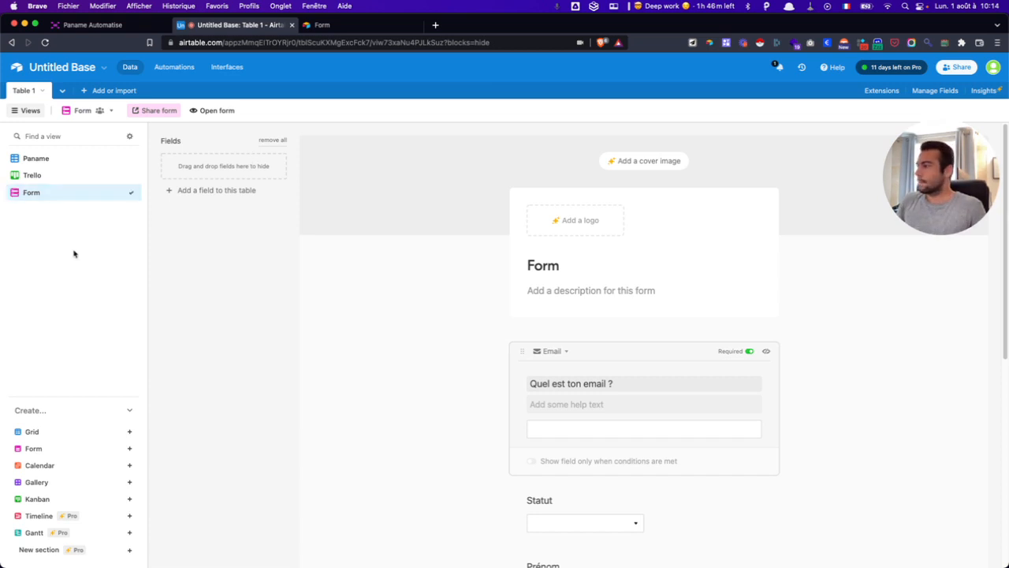
- Create a Calendar view and start a new date field named Date
click(53, 465)
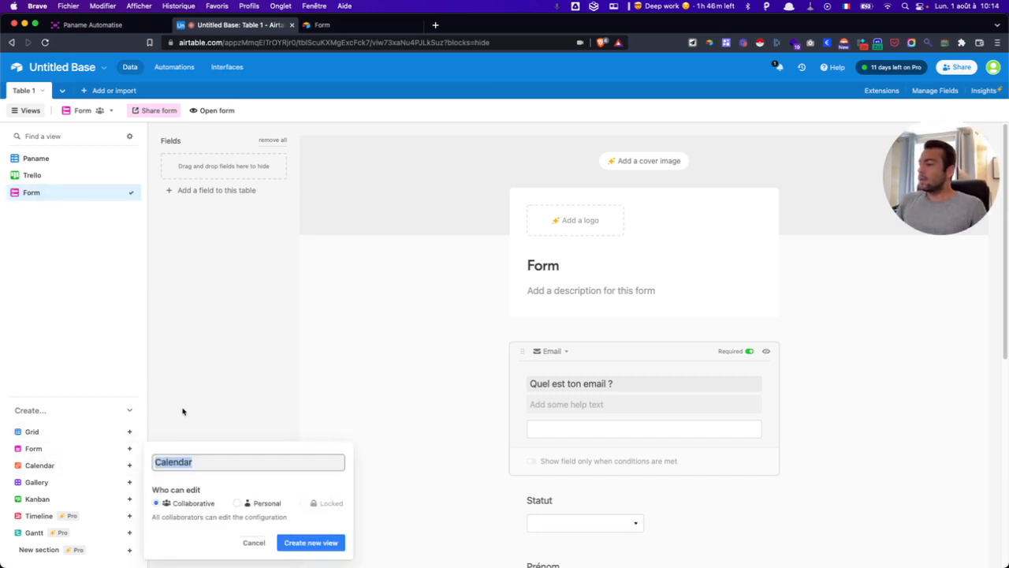
click(319, 542)
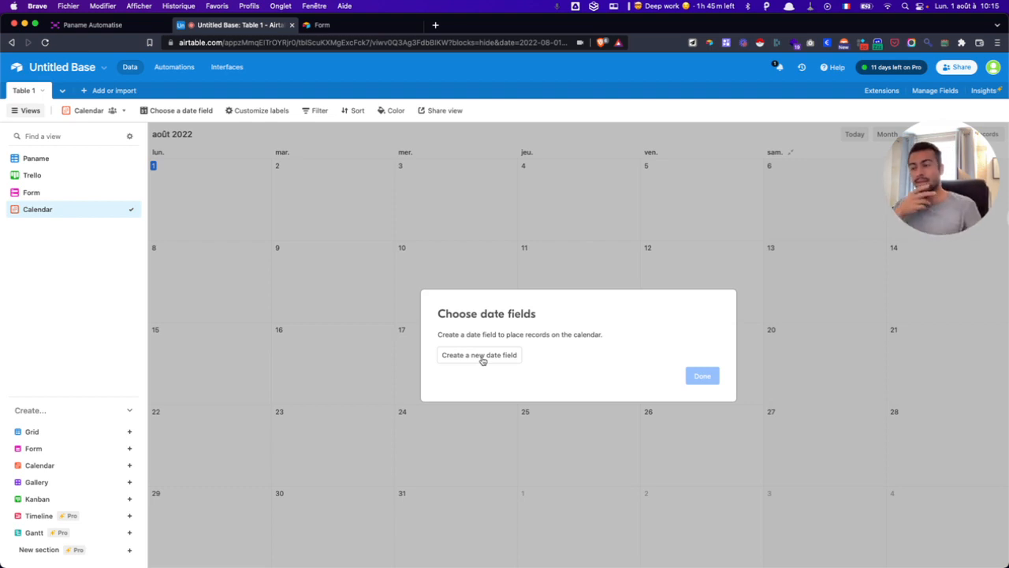
click(480, 355)
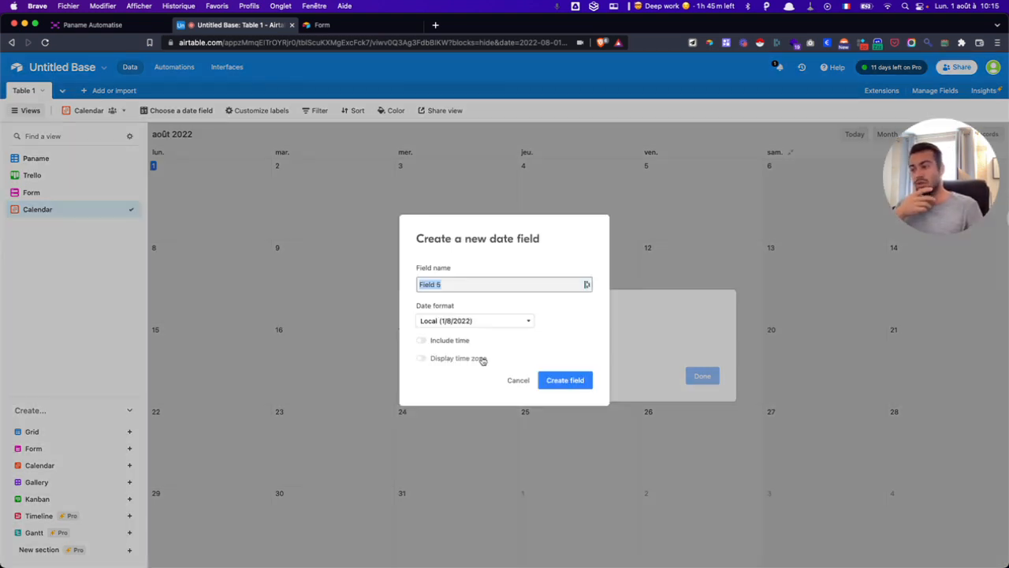
text(D)
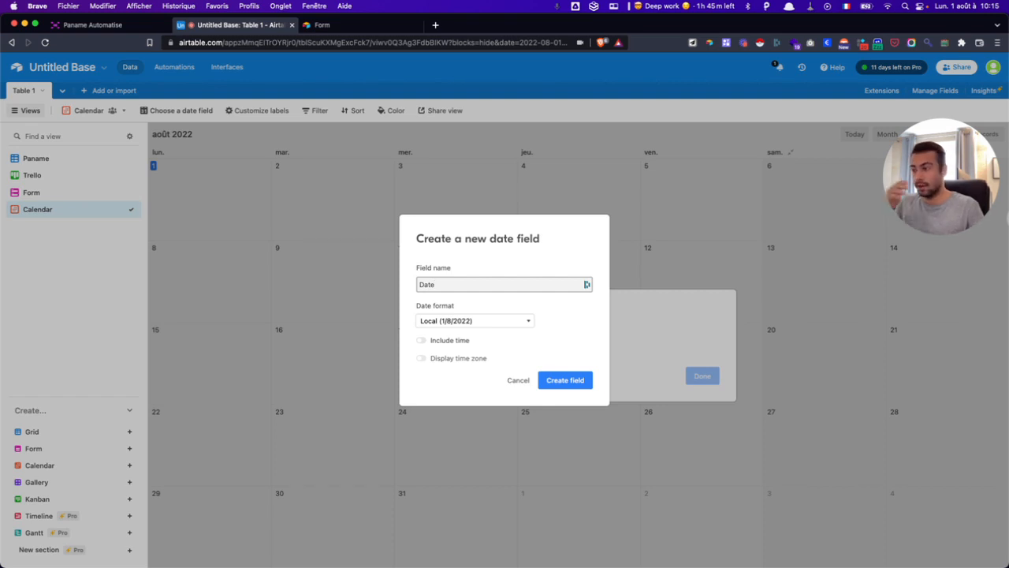
text(ate)
- Give the Date field the Friendly format without time and create it
click(465, 320)
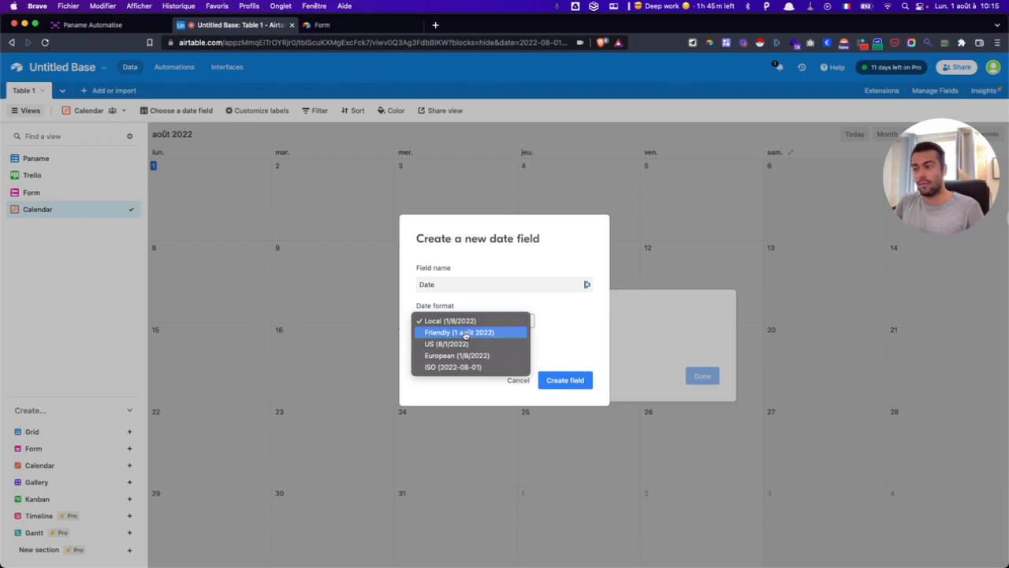
click(465, 332)
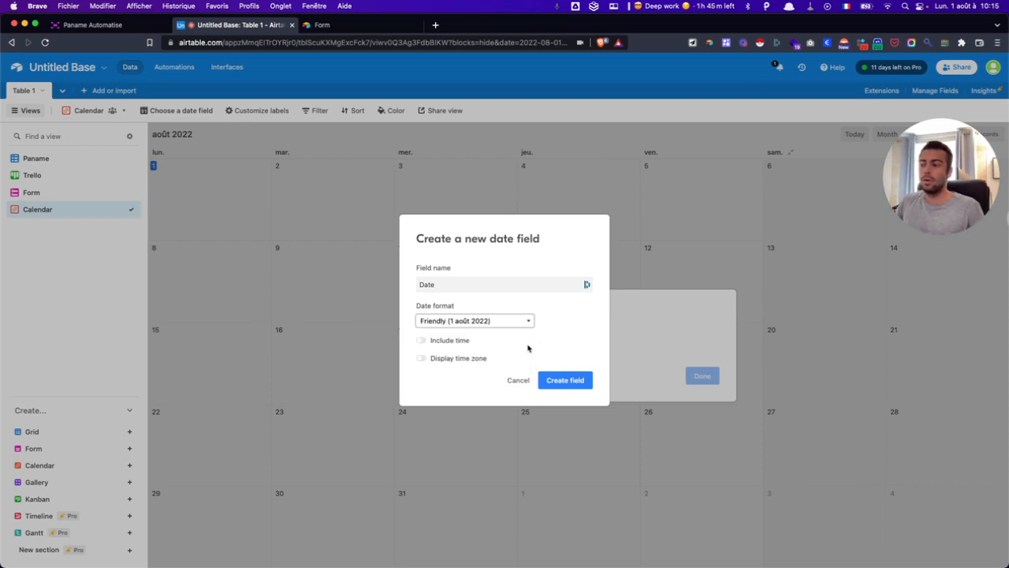
click(435, 344)
click(436, 350)
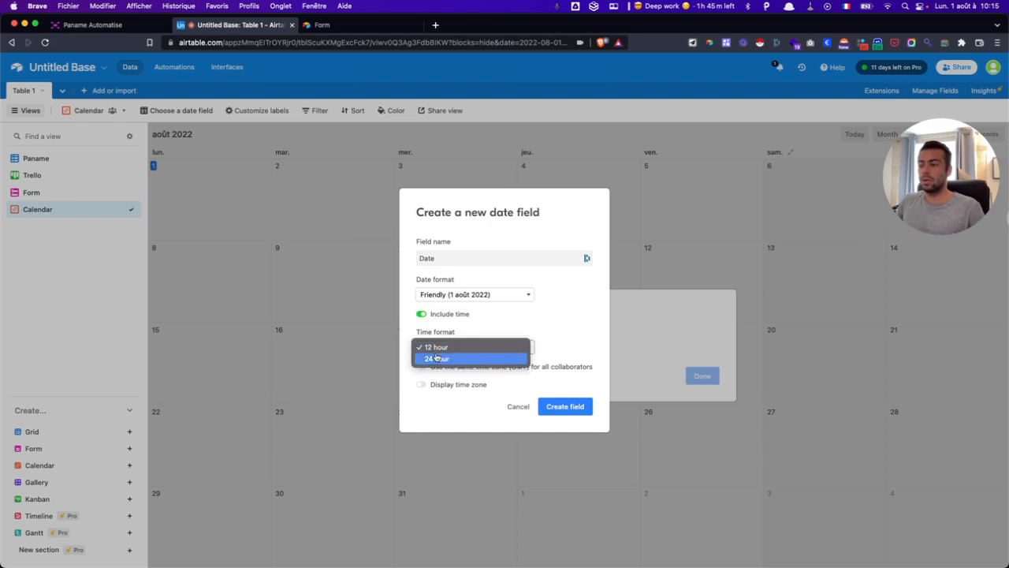
click(439, 356)
click(445, 317)
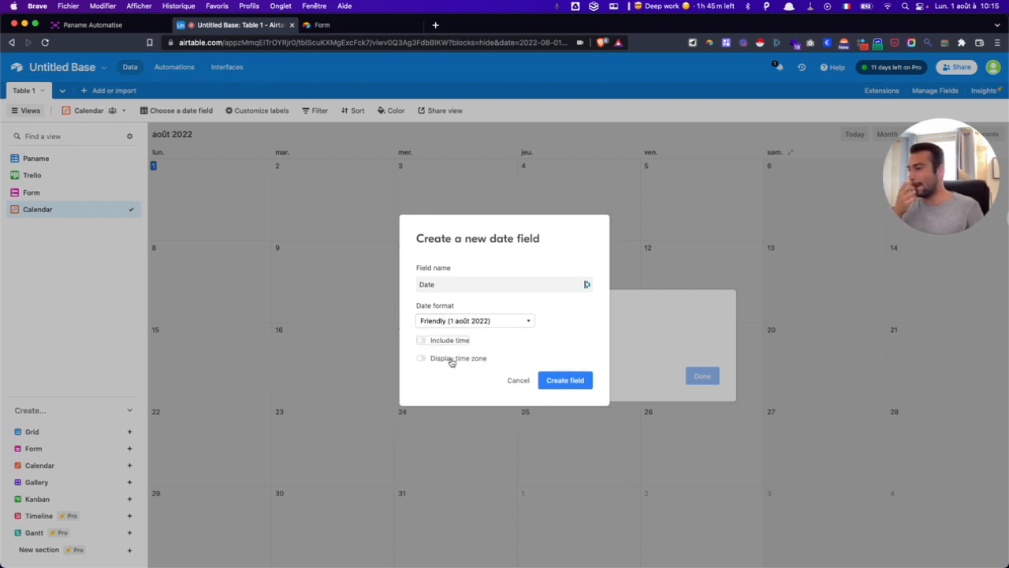
click(451, 360)
click(566, 380)
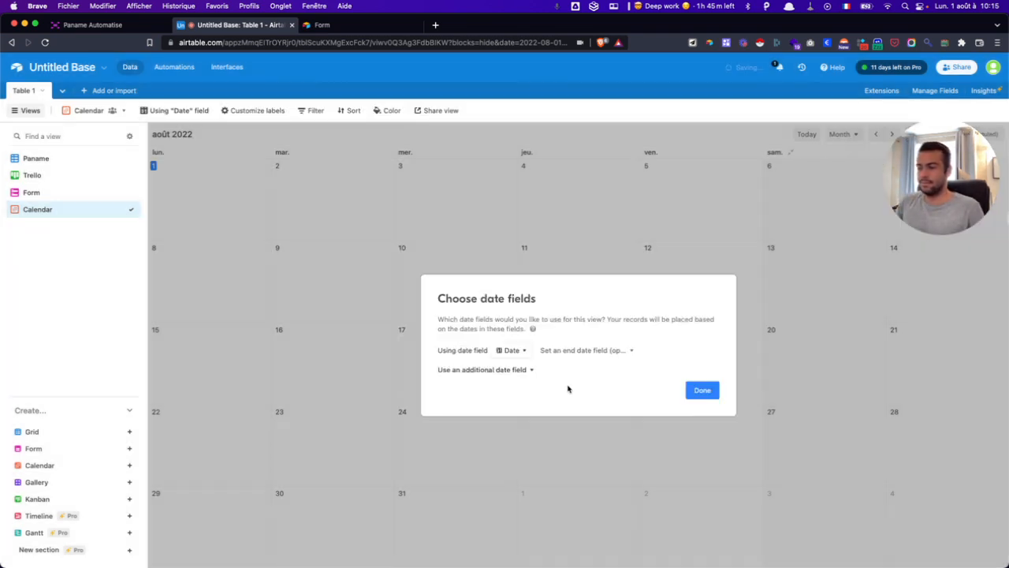
- Schedule the three unscheduled records on 2, 3 and 4 August, then check the Paname grid and return
click(714, 394)
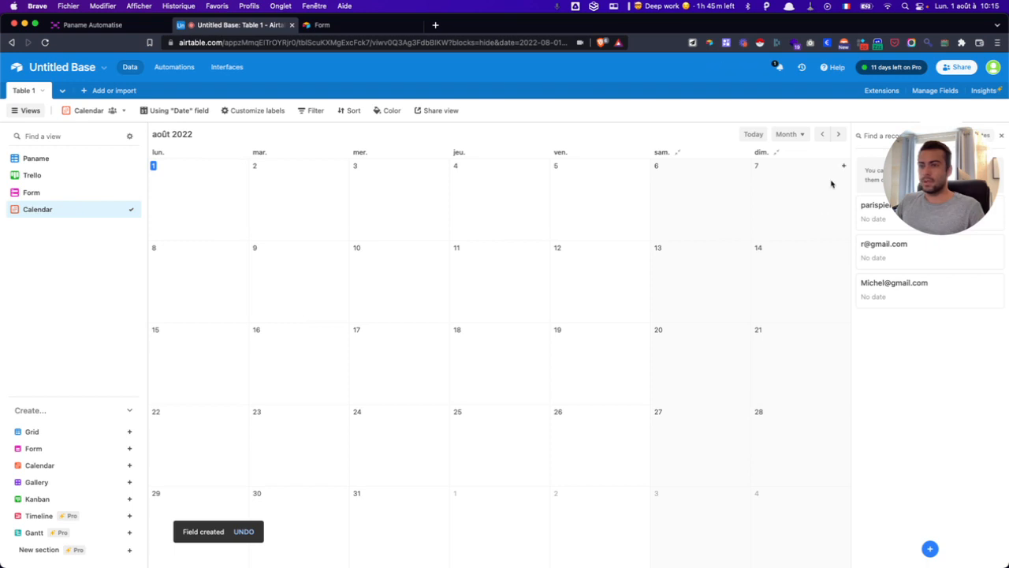
drag(899, 214, 72, 476)
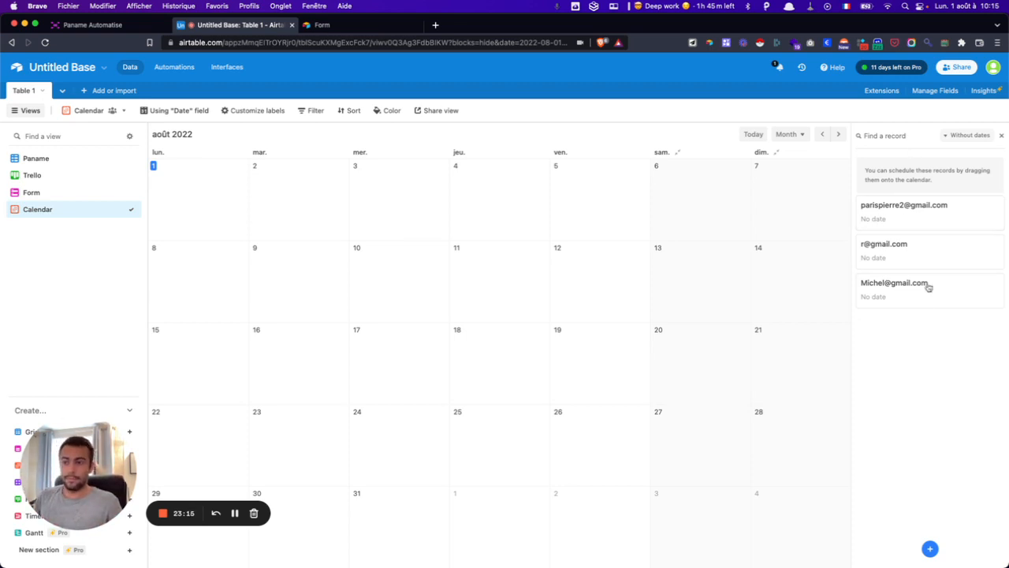
drag(905, 207, 313, 191)
drag(923, 211, 413, 210)
drag(896, 222, 478, 192)
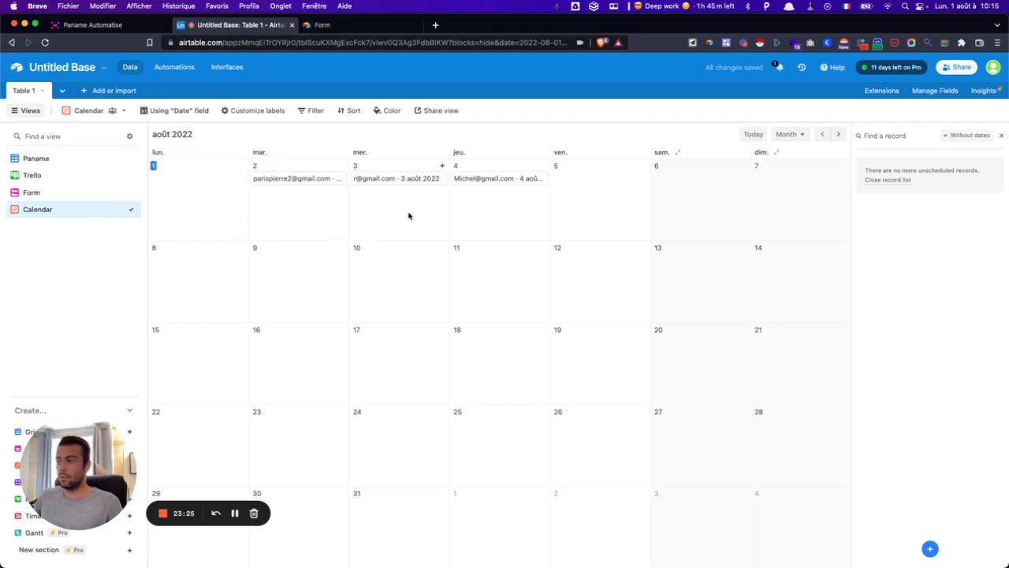
click(29, 158)
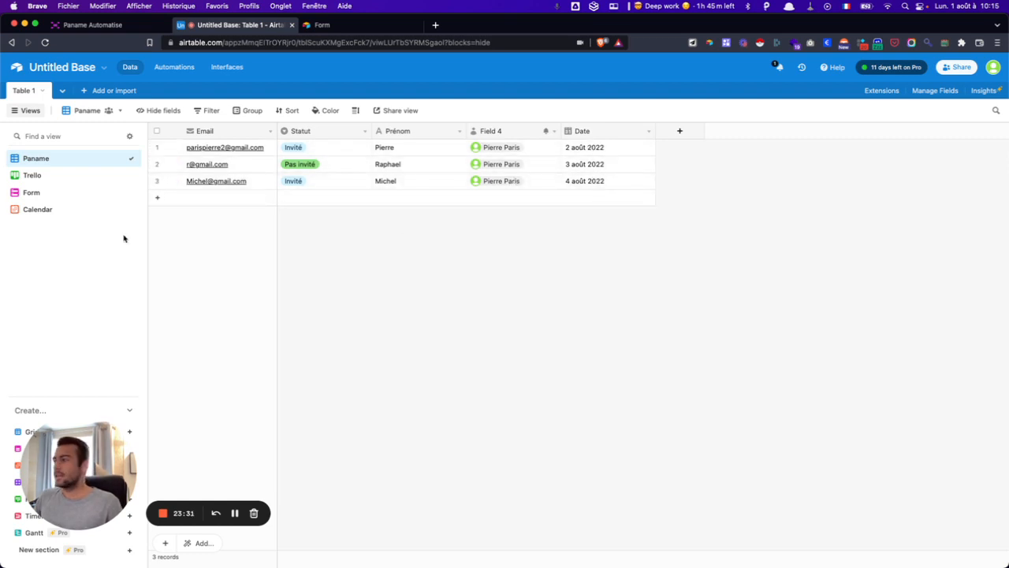
click(61, 210)
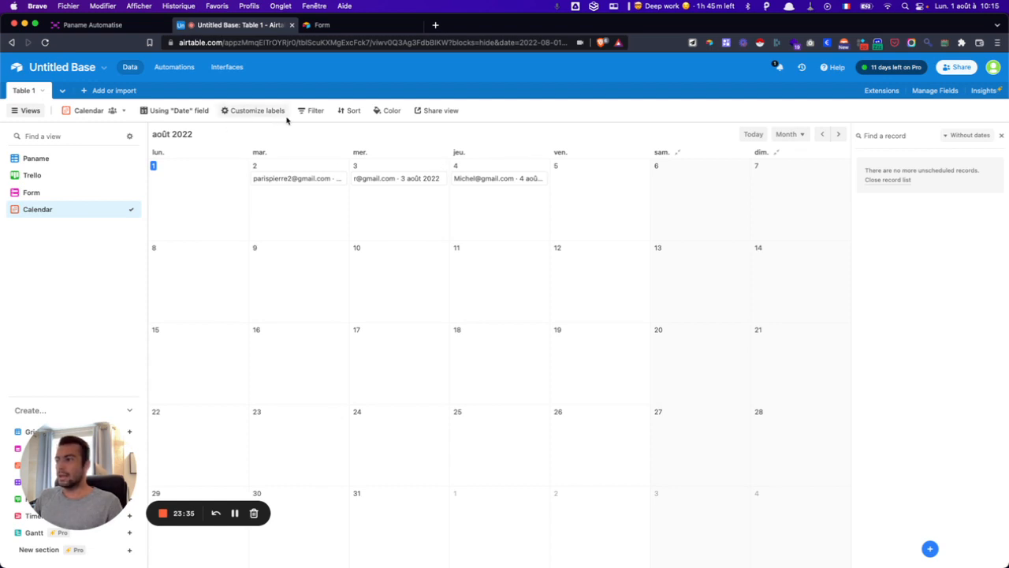
- Show Statut, Prénom and Field 4 on calendar entries, making Email bold and underlined and Statut bold
click(235, 111)
click(231, 167)
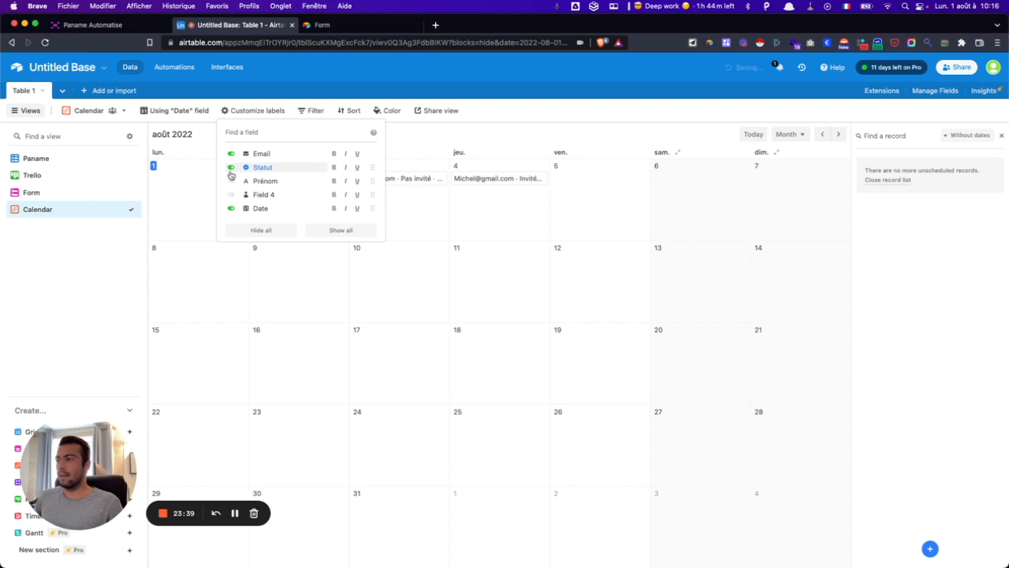
click(231, 180)
click(231, 194)
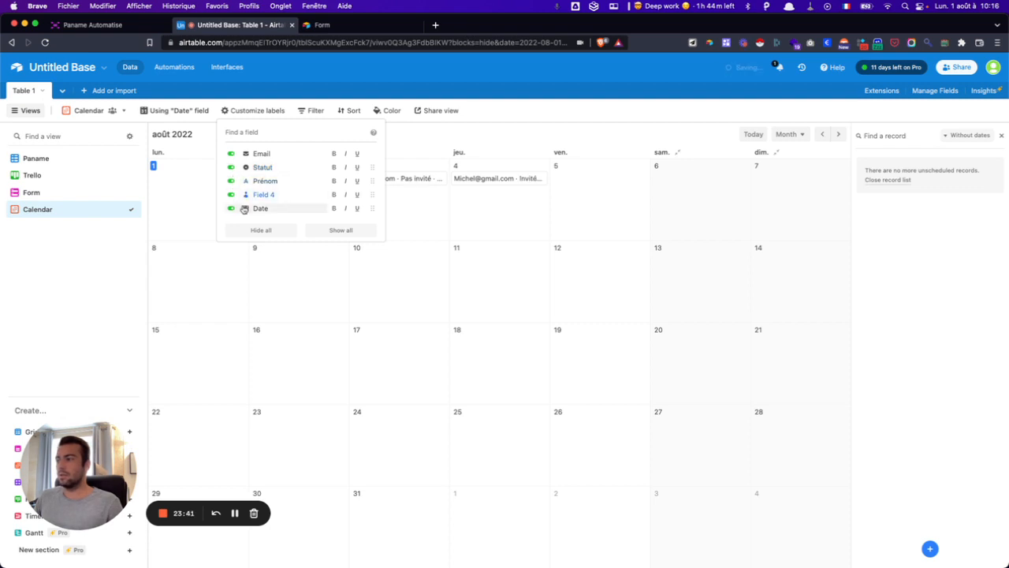
click(333, 154)
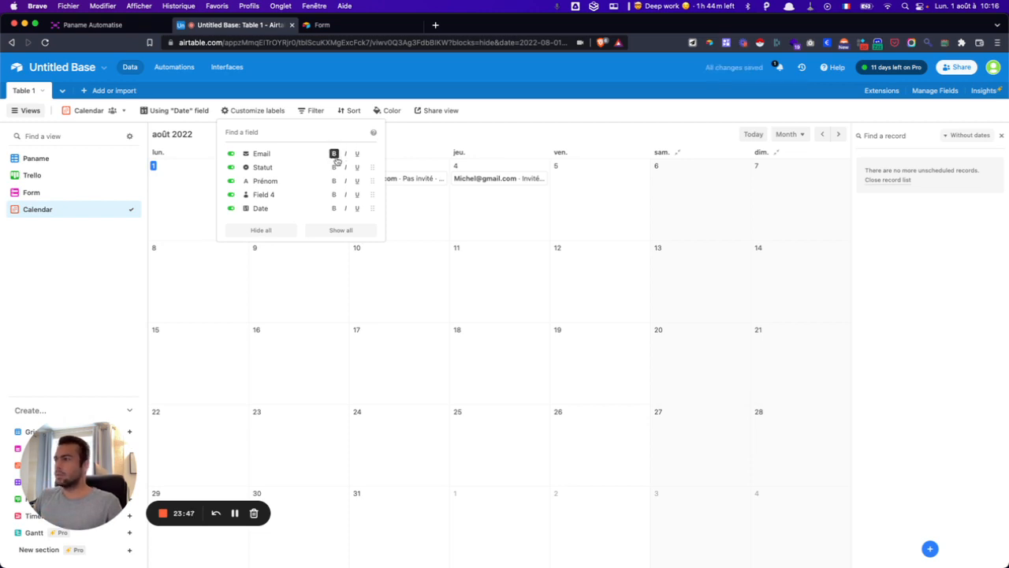
click(357, 155)
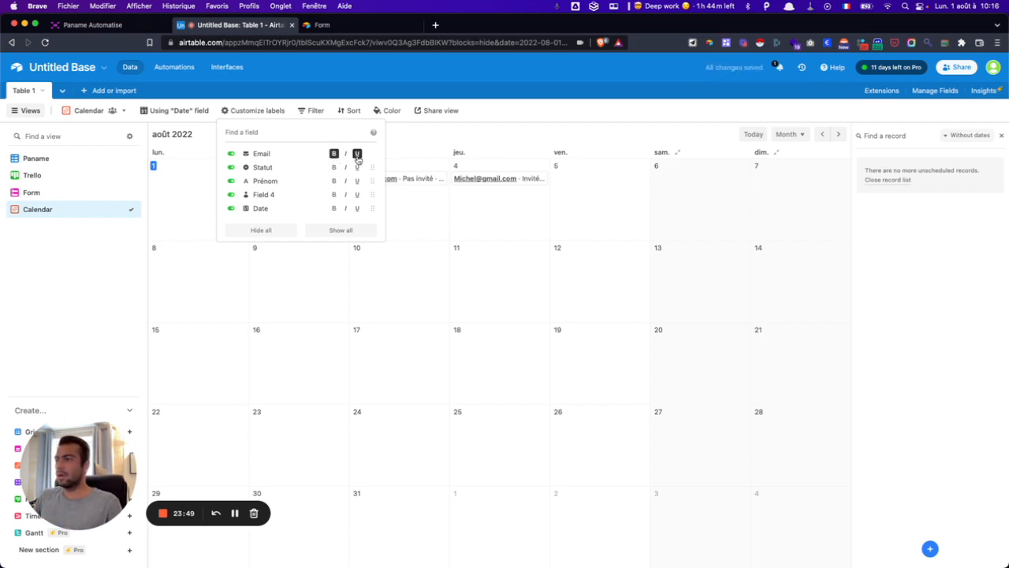
click(334, 167)
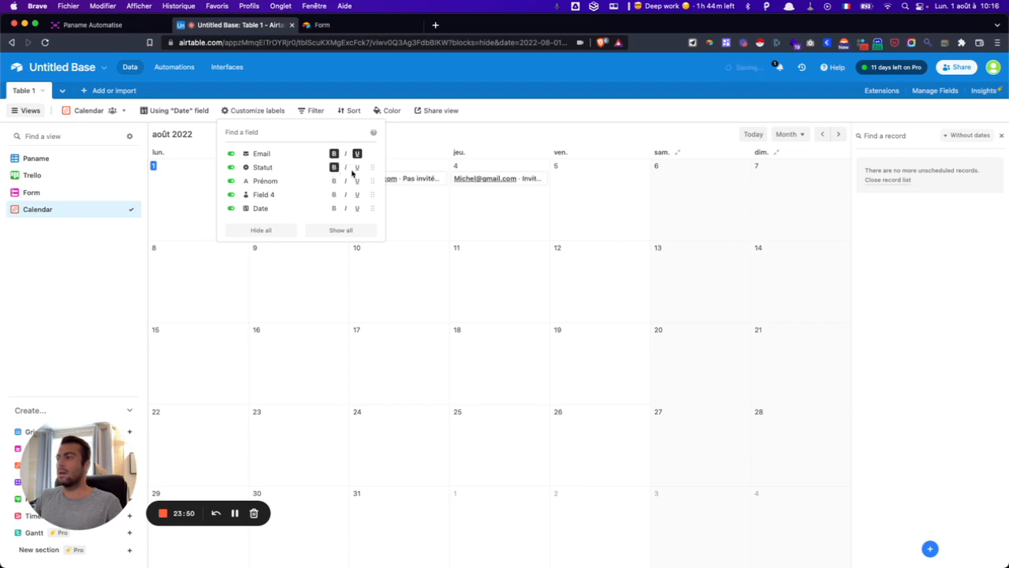
click(435, 143)
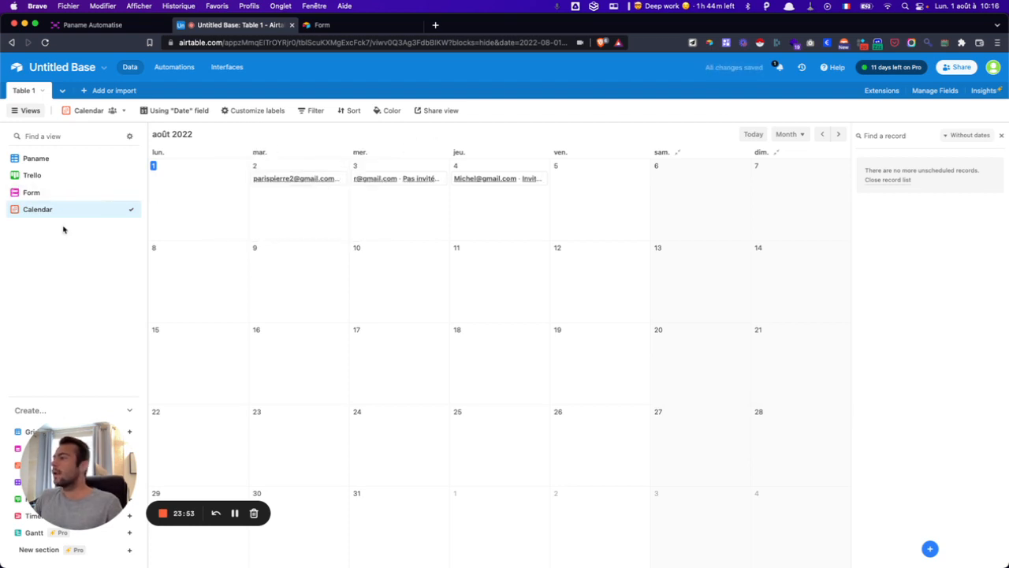
drag(100, 435, 942, 106)
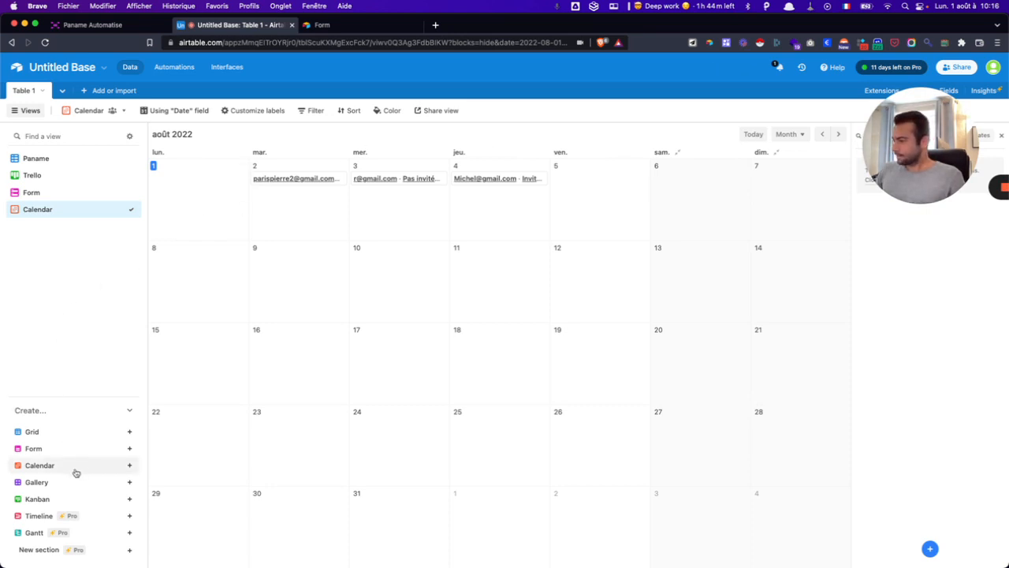
- Create a Gallery view of the three records and preview the second record's card
click(61, 489)
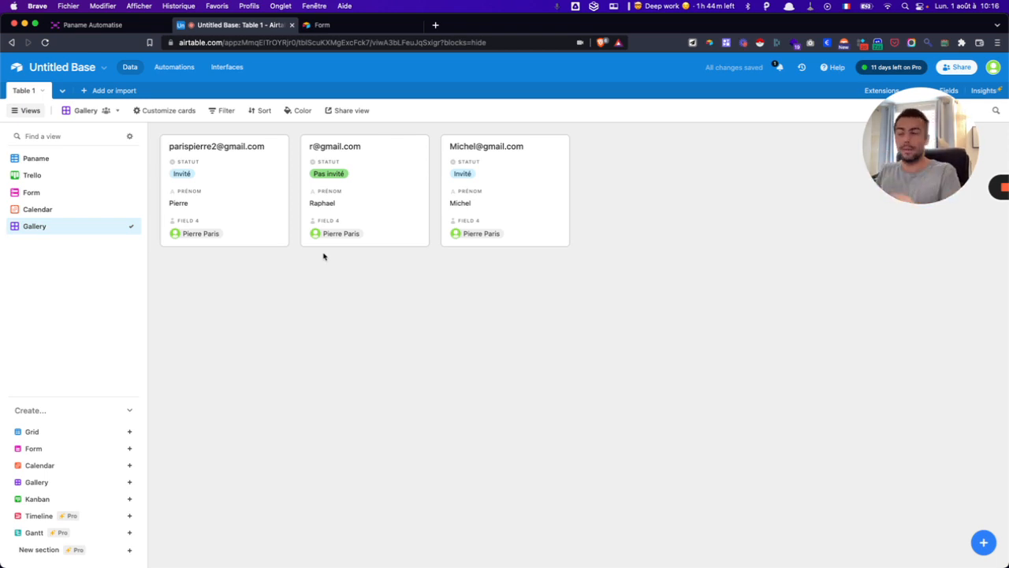
click(364, 194)
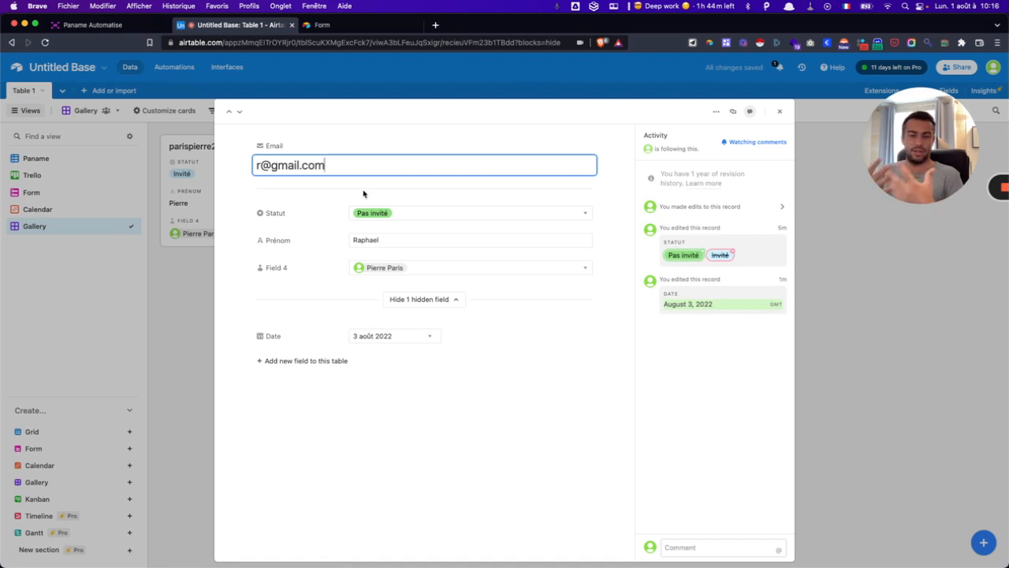
click(167, 283)
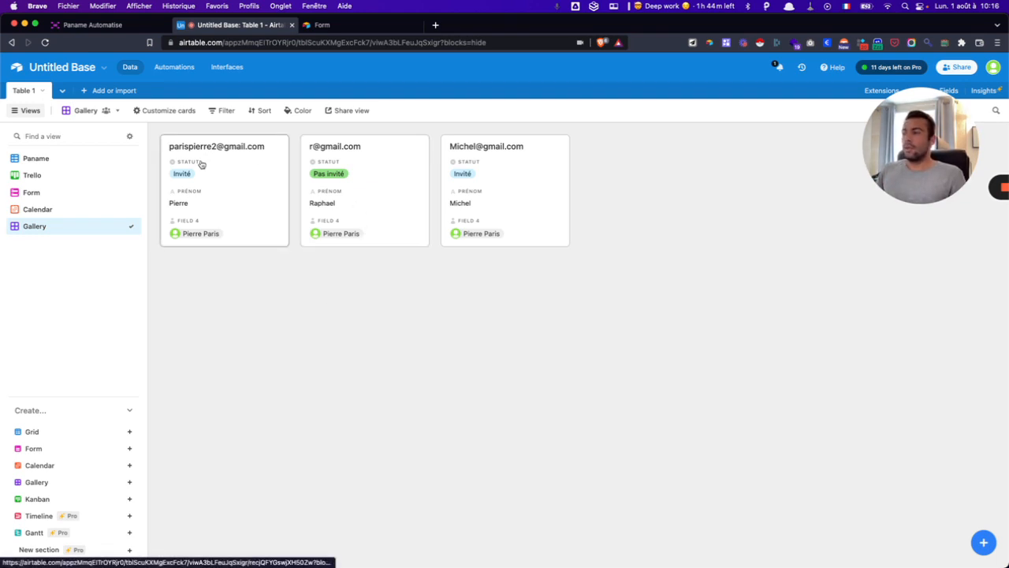
- Open the gallery's private share link in a new browser tab and preview the second record
click(346, 112)
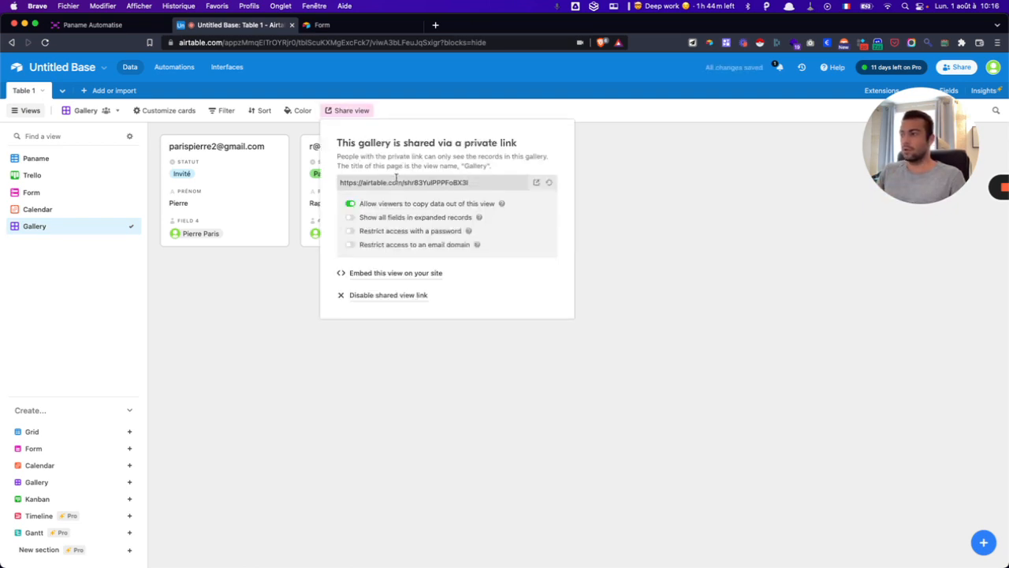
click(396, 180)
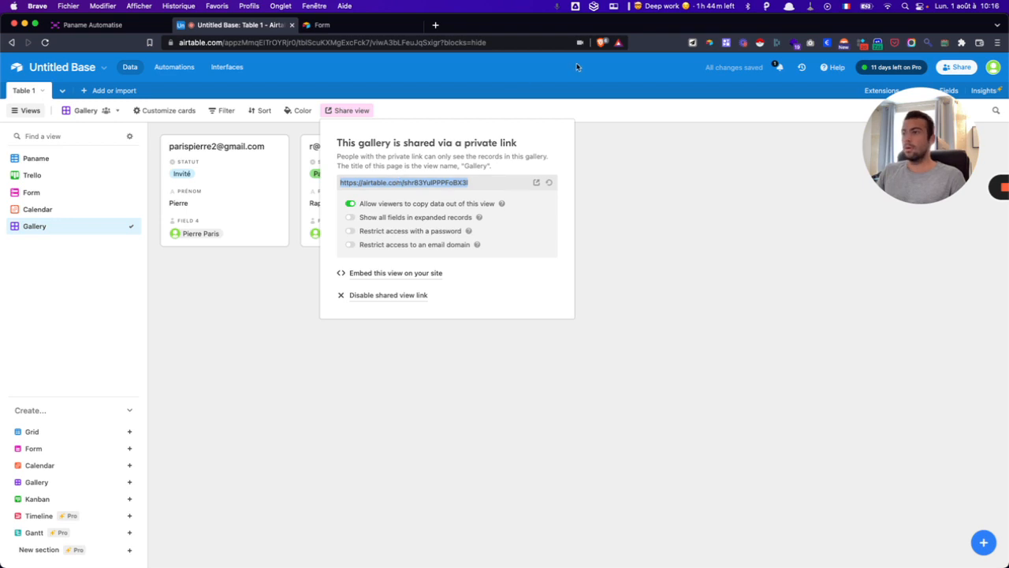
click(435, 25)
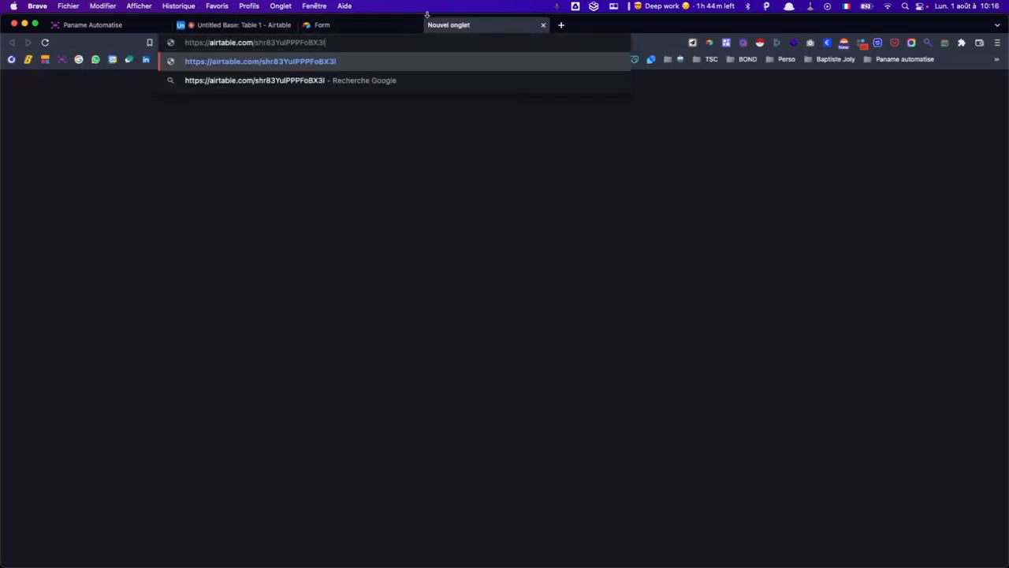
key(Return)
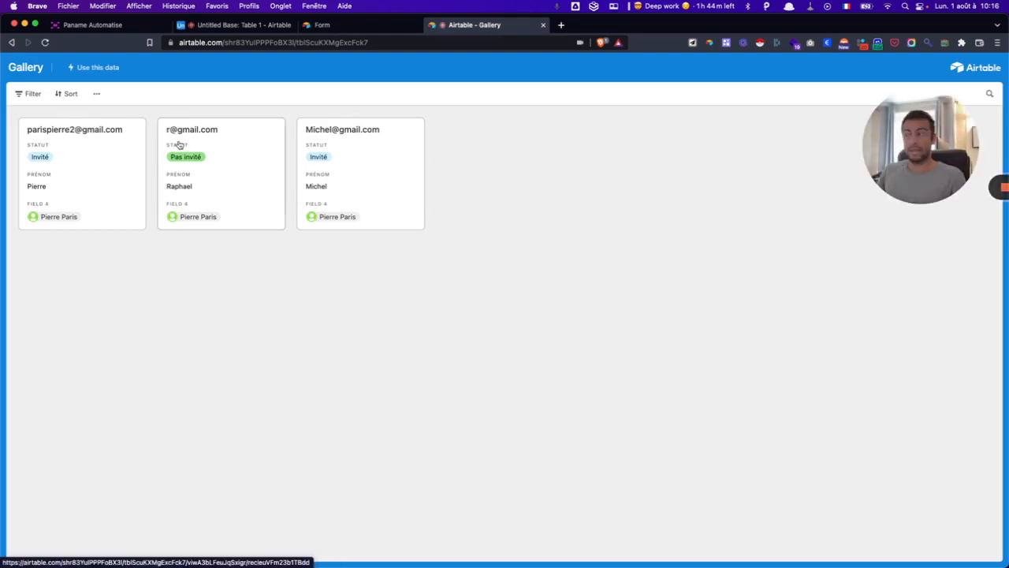
click(266, 171)
click(265, 278)
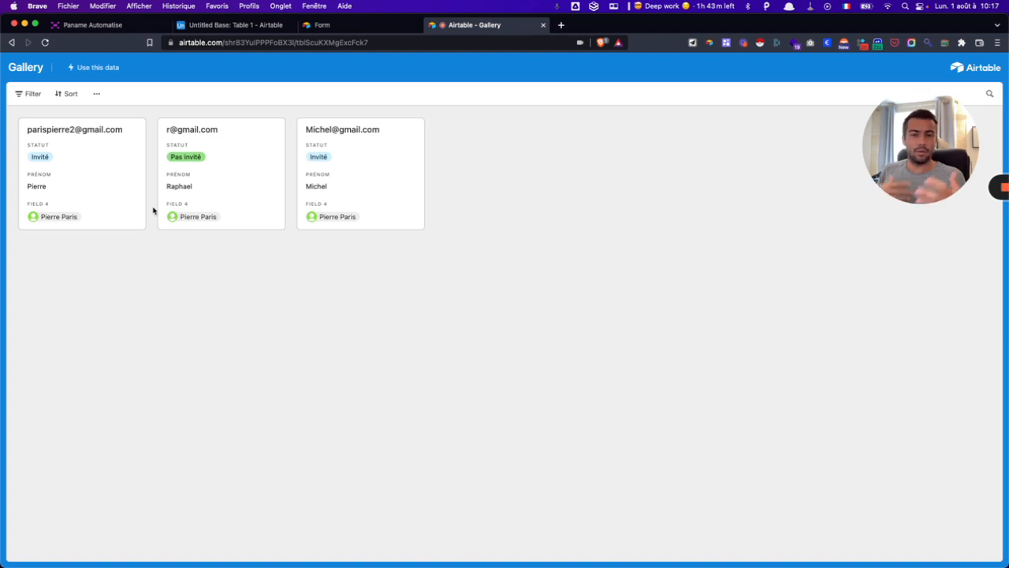
click(237, 26)
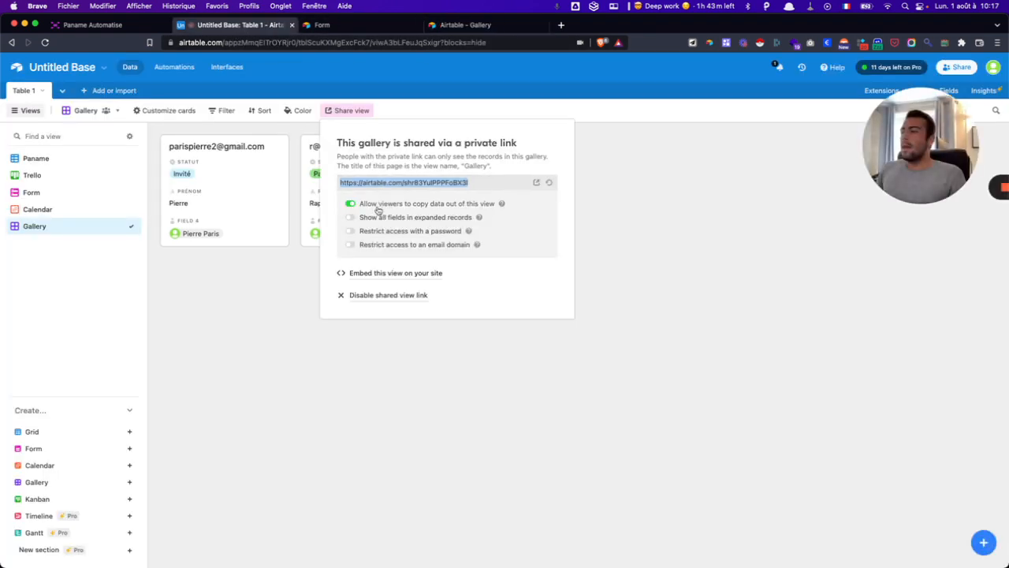
click(704, 177)
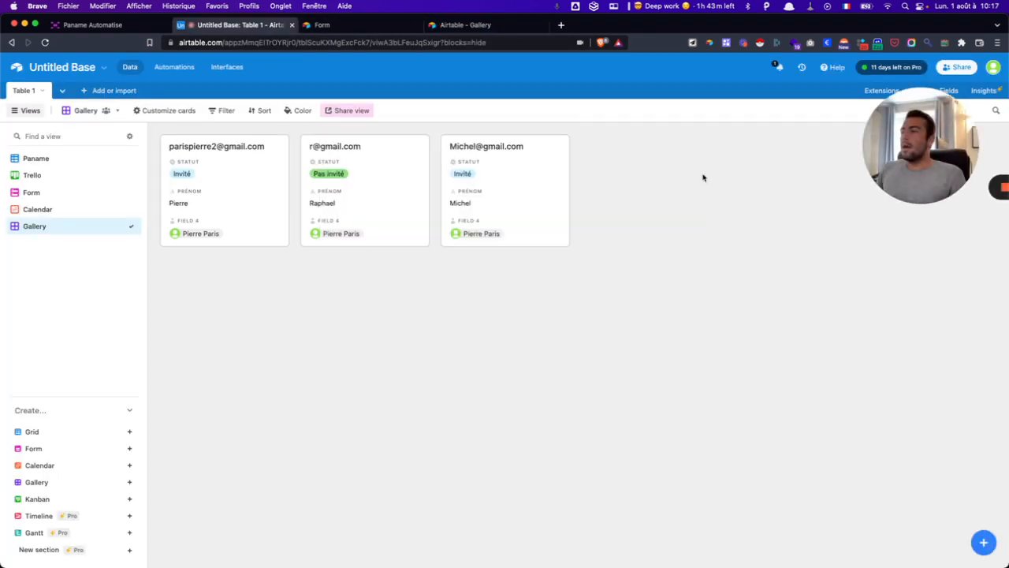
click(343, 111)
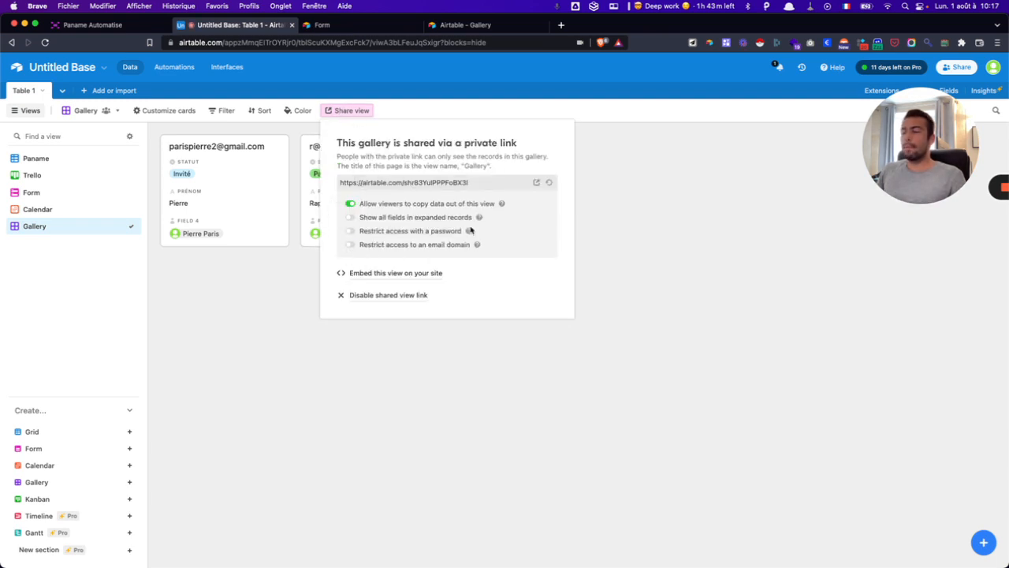
click(365, 206)
click(365, 207)
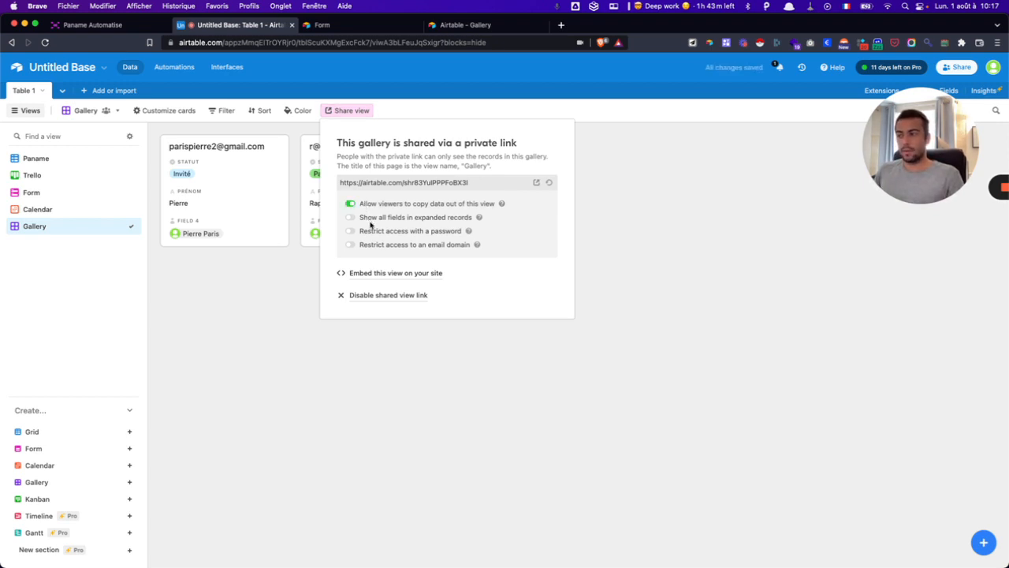
click(489, 27)
click(340, 156)
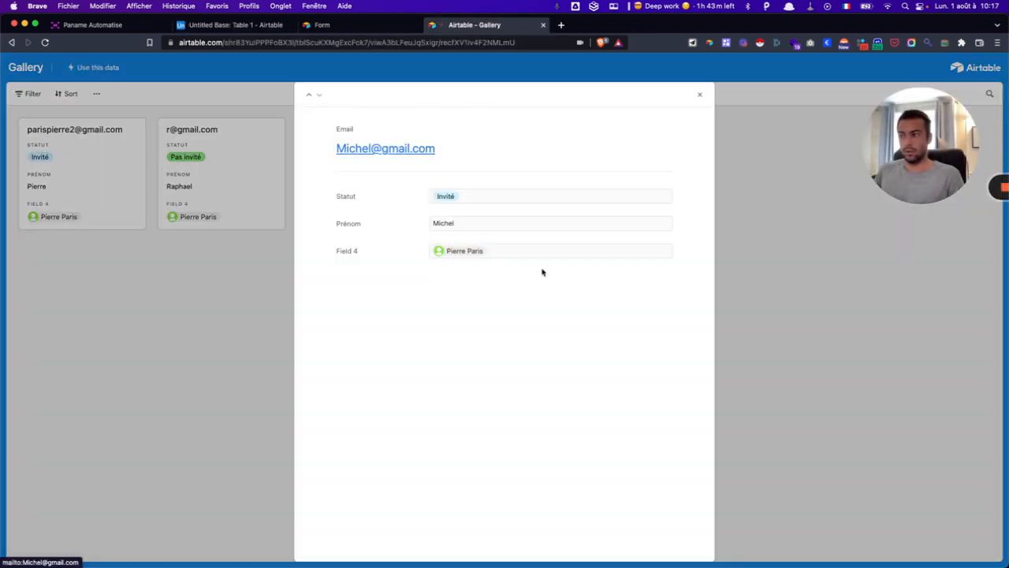
click(700, 95)
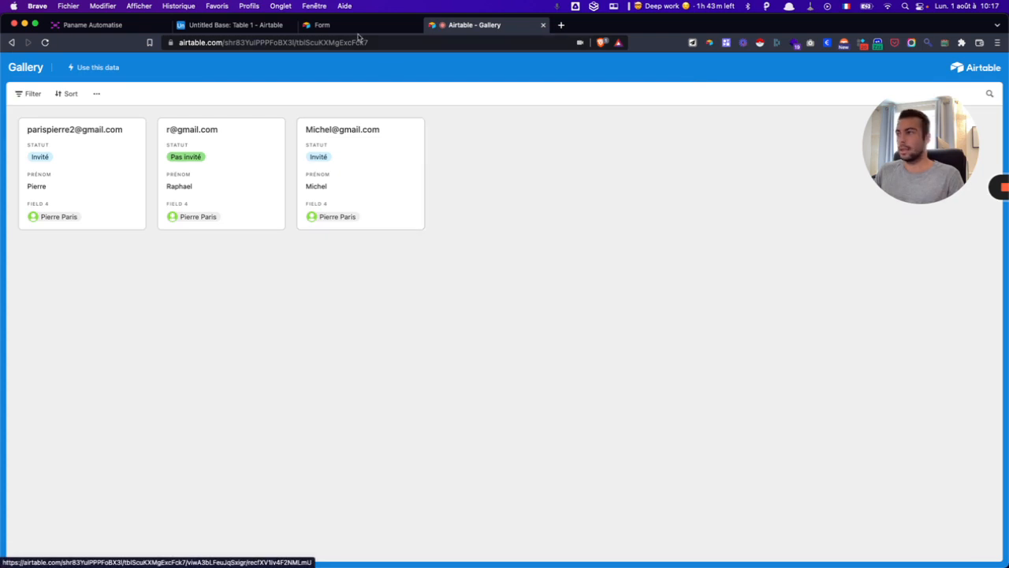
- Return to the Untitled Base tab with the Gallery's private-link share settings showing
click(232, 24)
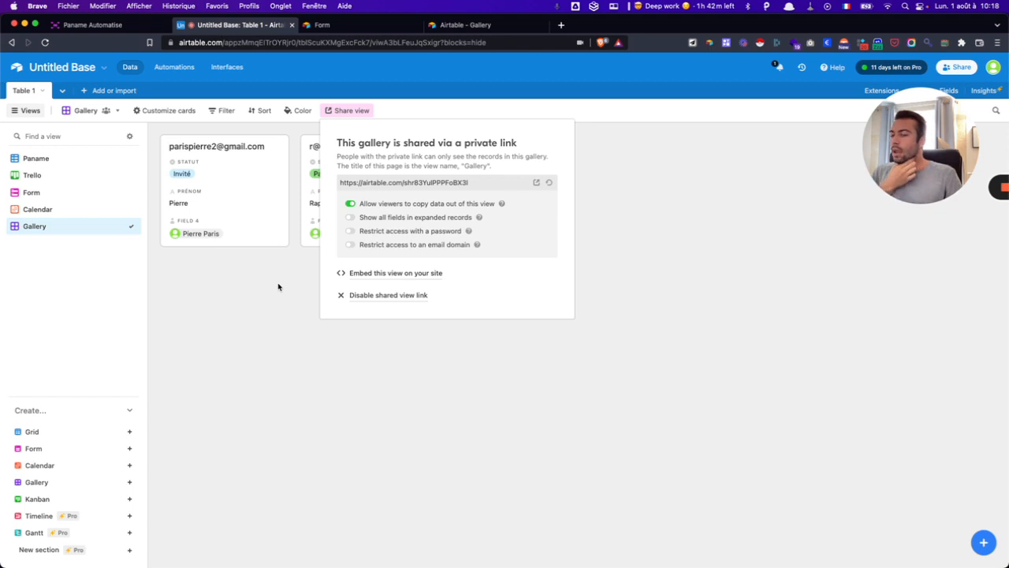
- Open the embed code page for the shared gallery and scroll through it
click(409, 274)
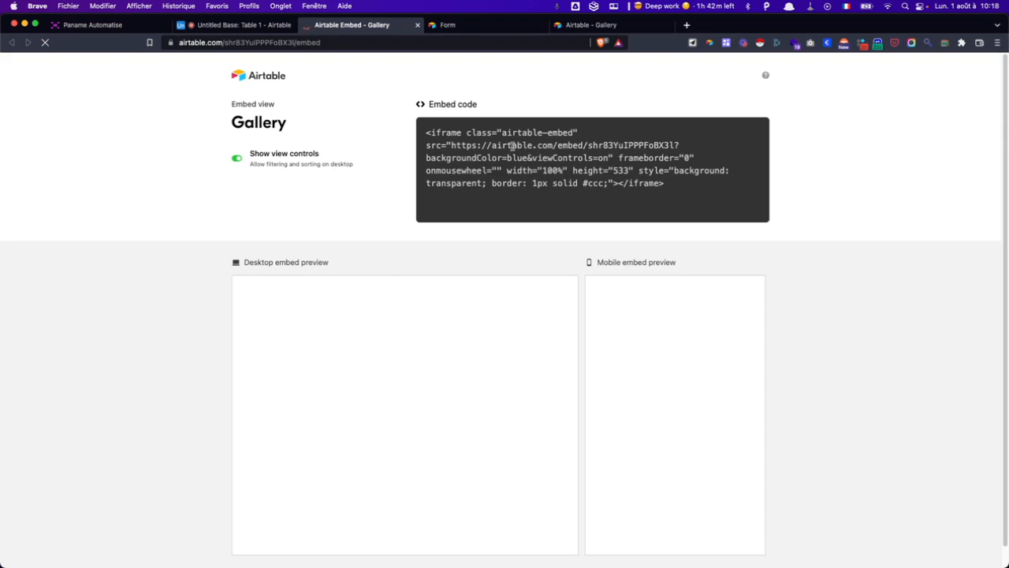
scroll(514, 352, down, 1)
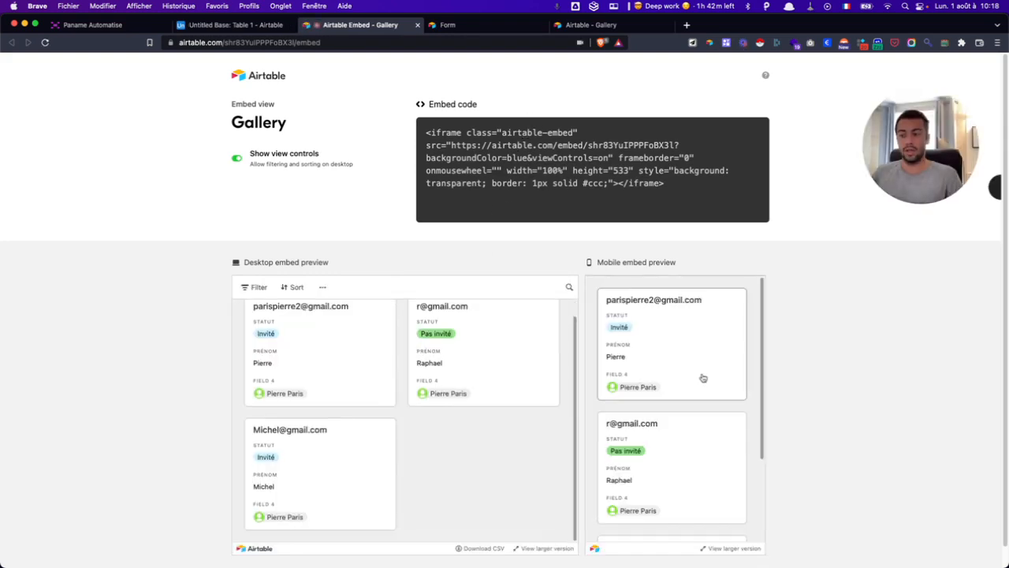
scroll(657, 379, down, 3)
scroll(449, 387, up, 1)
scroll(667, 384, up, 3)
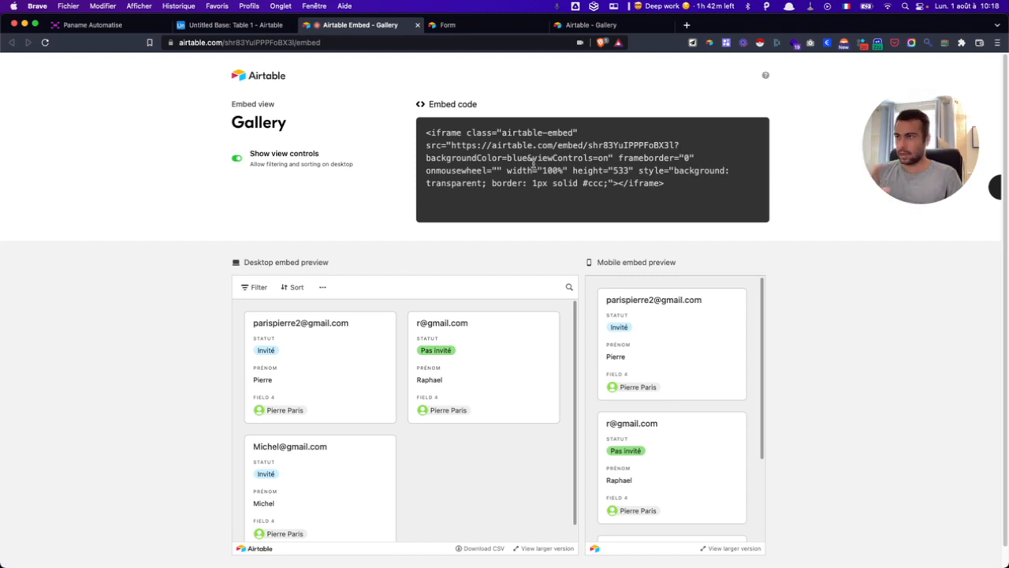
- Close the Airtable Embed tab and dismiss the base's Share view popup
click(254, 25)
click(417, 24)
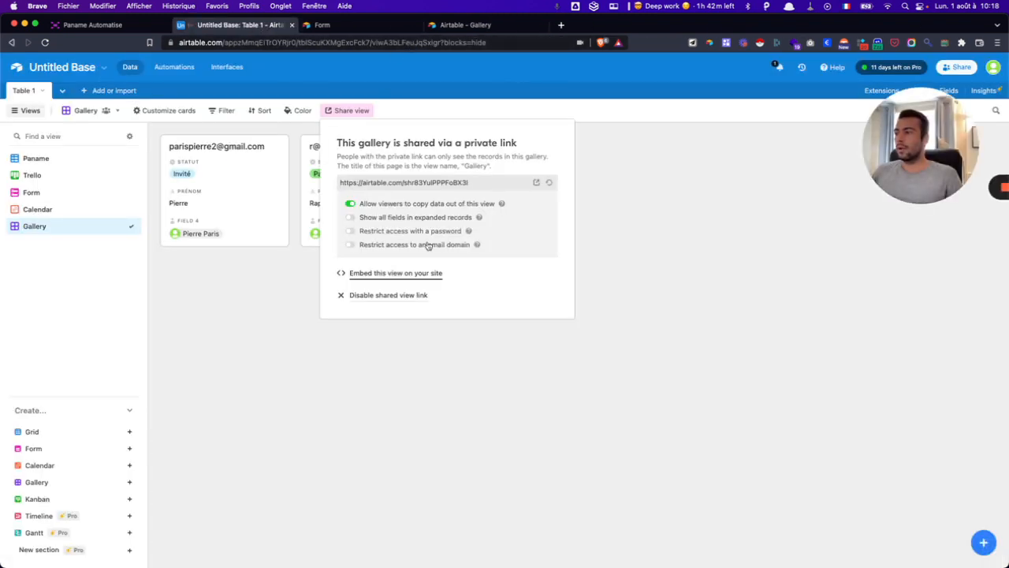
click(391, 384)
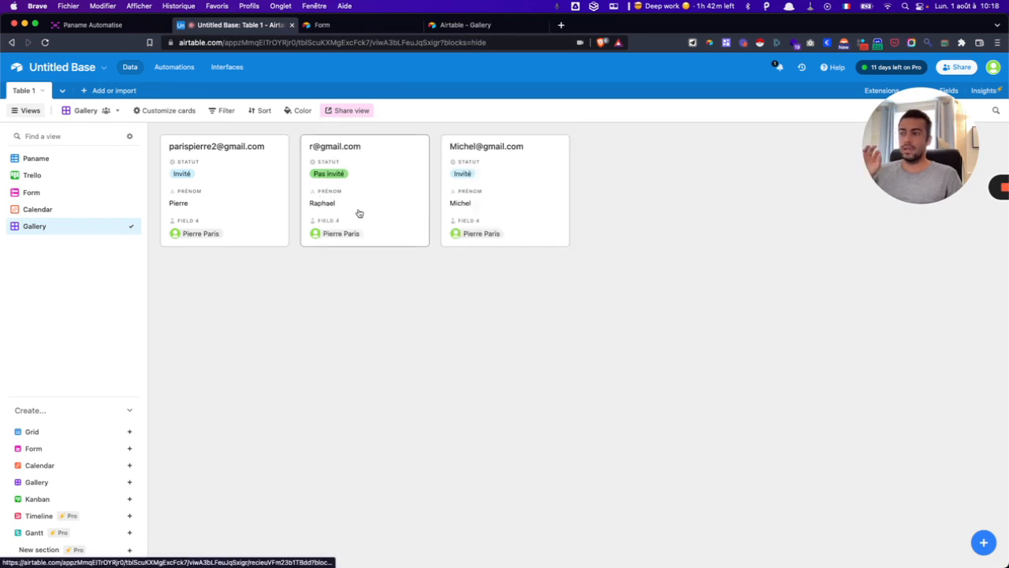
- Open the Paname grid's first record and expand its full edit history in Activity
click(38, 158)
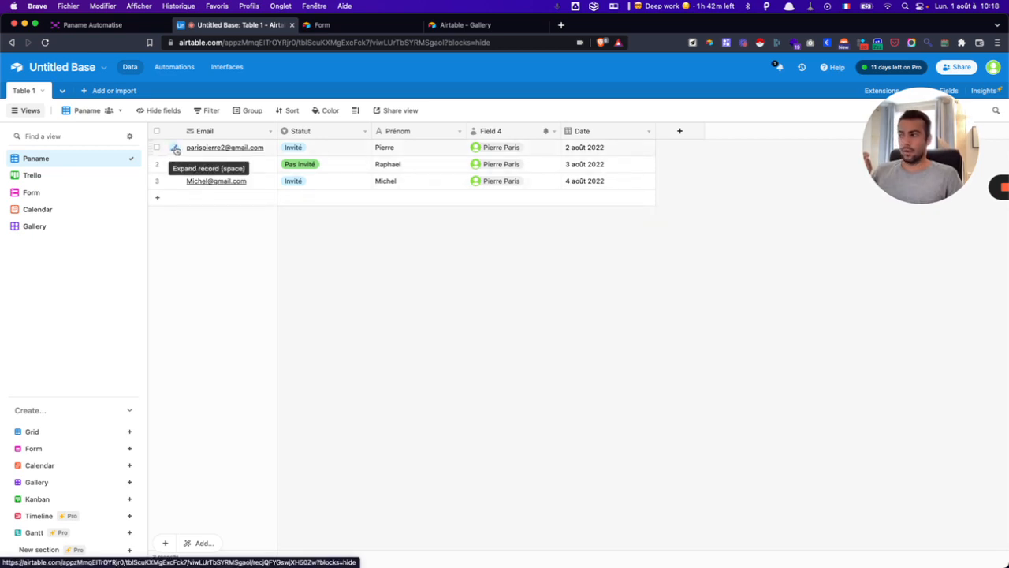
click(175, 149)
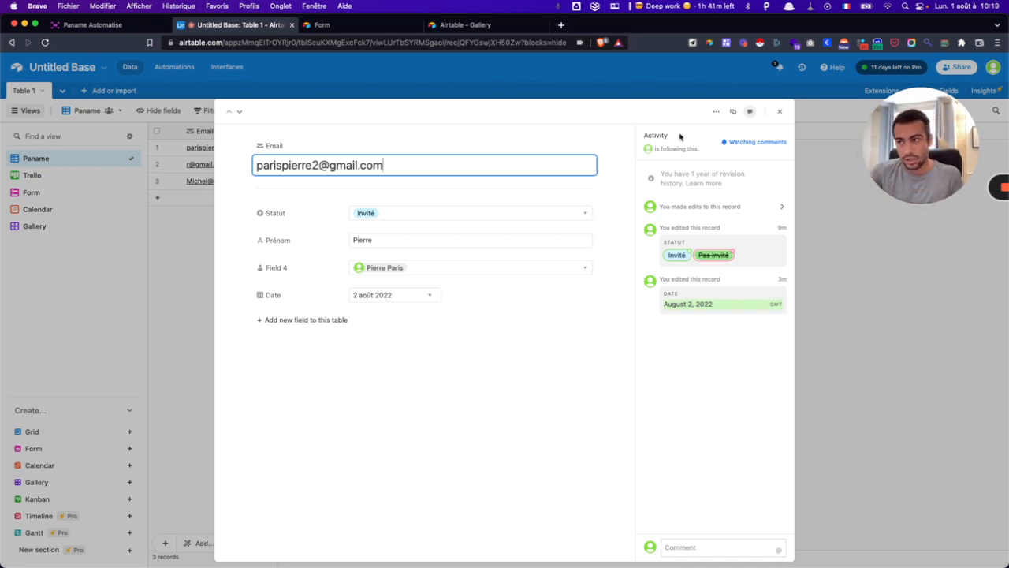
click(688, 211)
scroll(693, 240, down, 2)
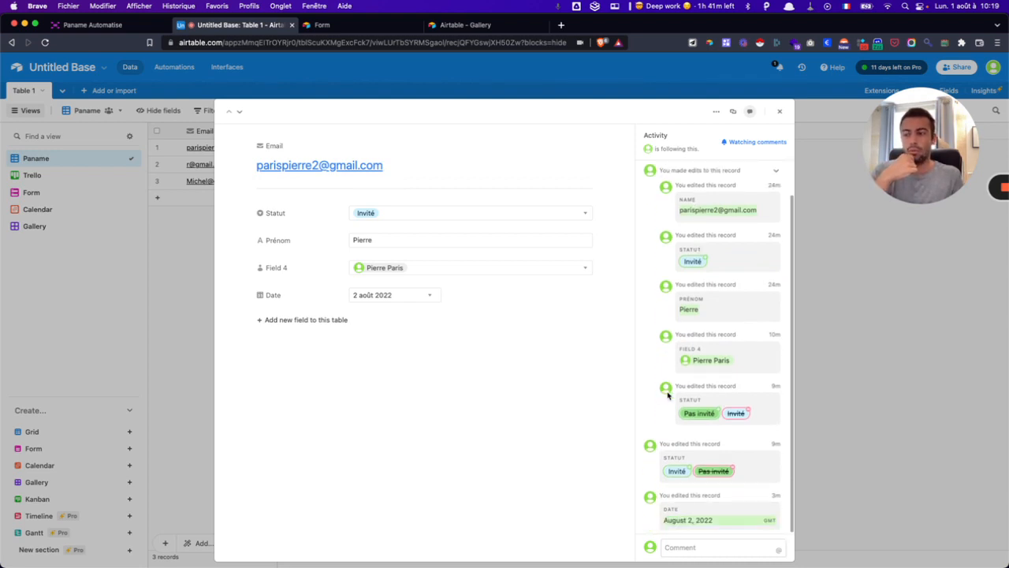
mouse_move(668, 396)
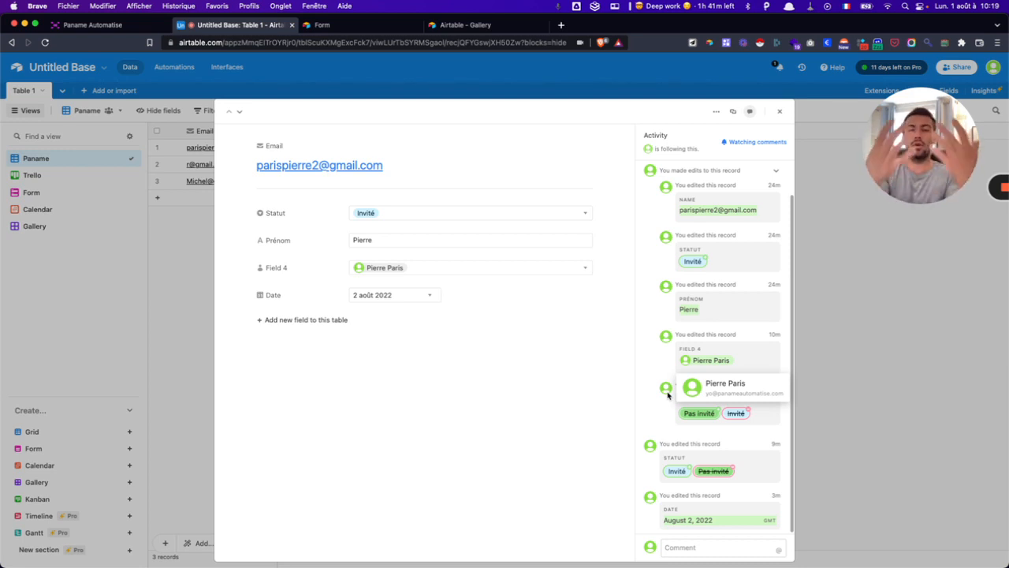
click(710, 546)
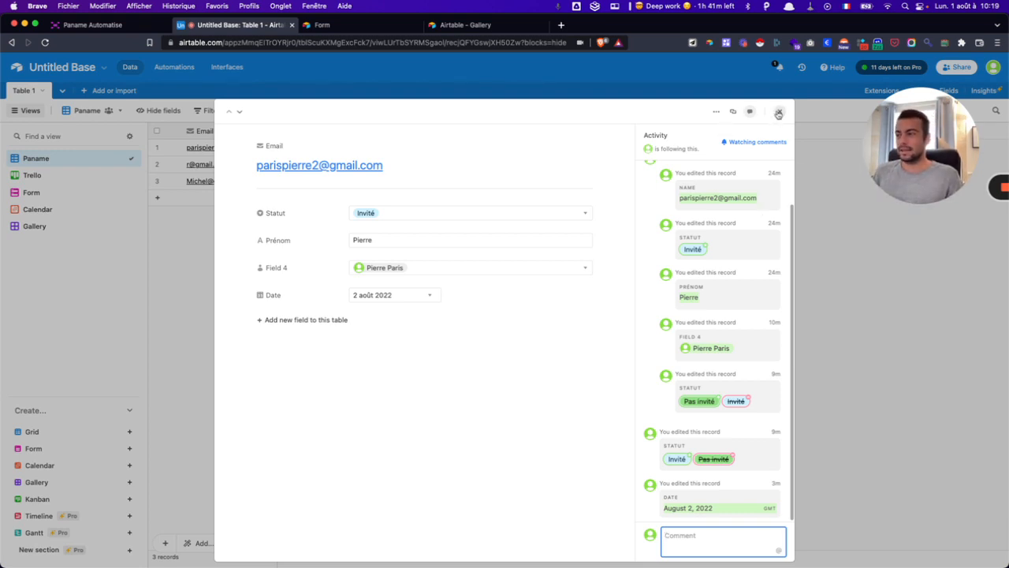
- Comment on the first record mentioning a collaborator: 'tu peux relancer cette personne', then close it
text(@)
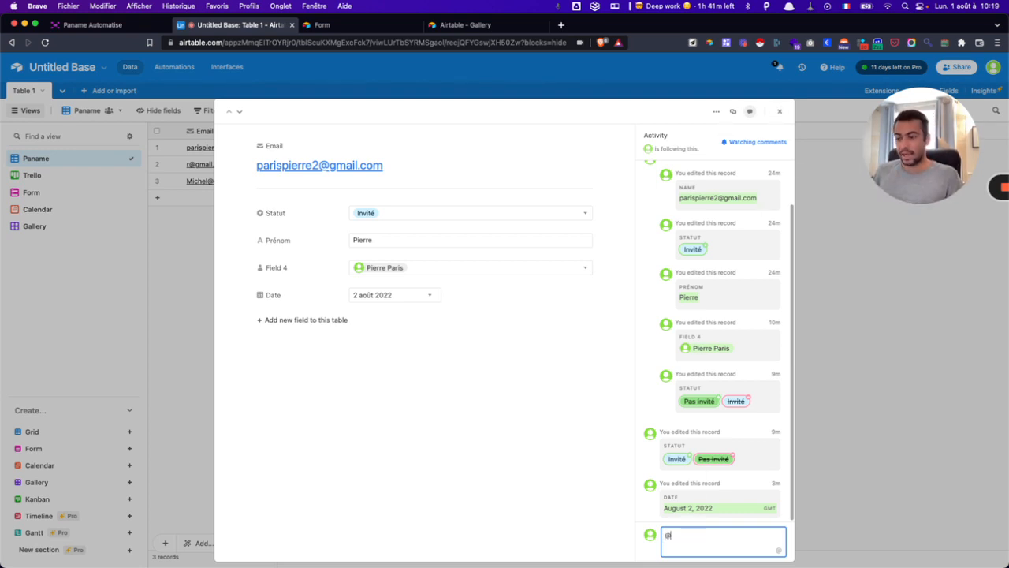
key(Return)
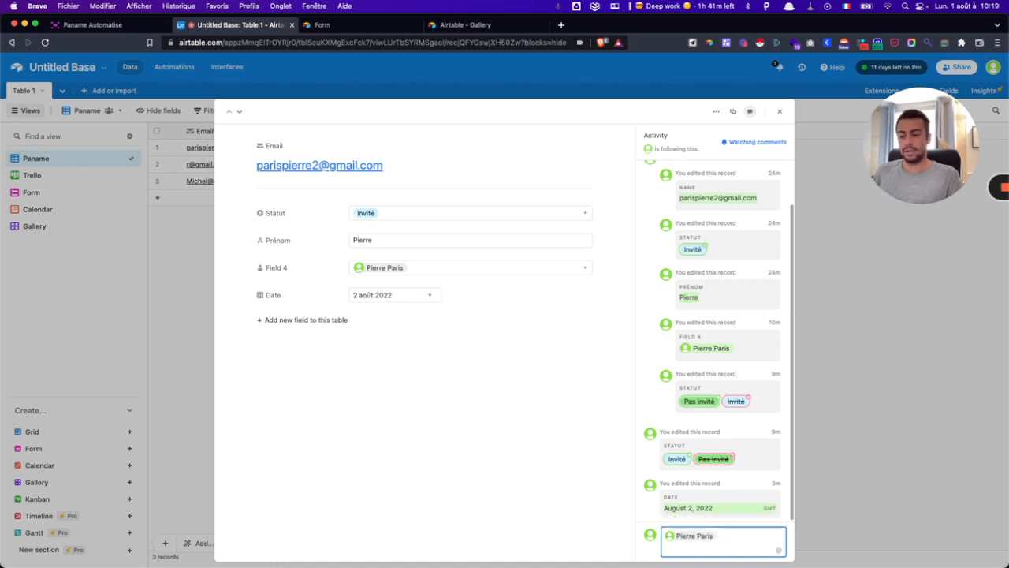
text(tu peux re)
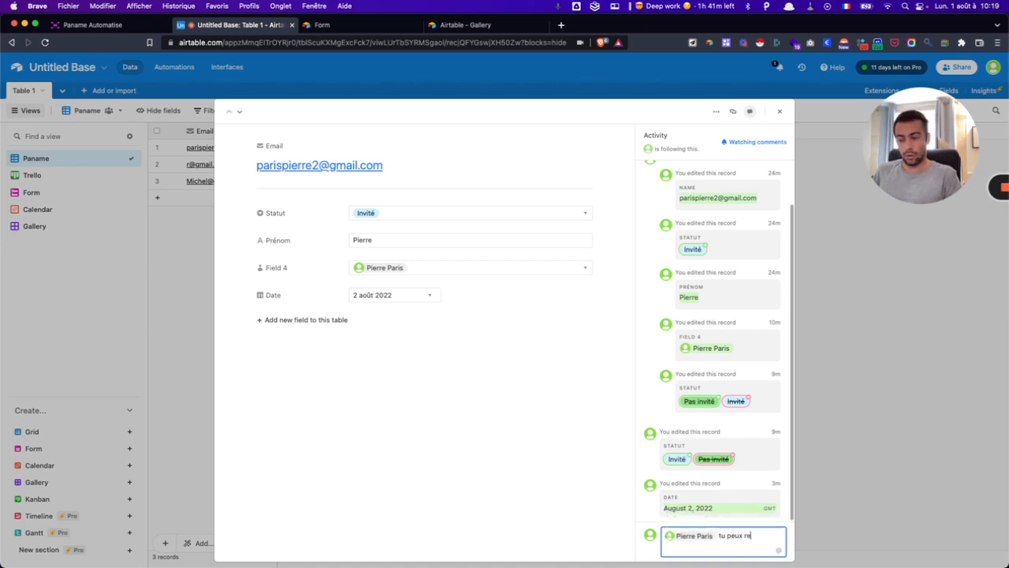
text(lancer)
text(ce)
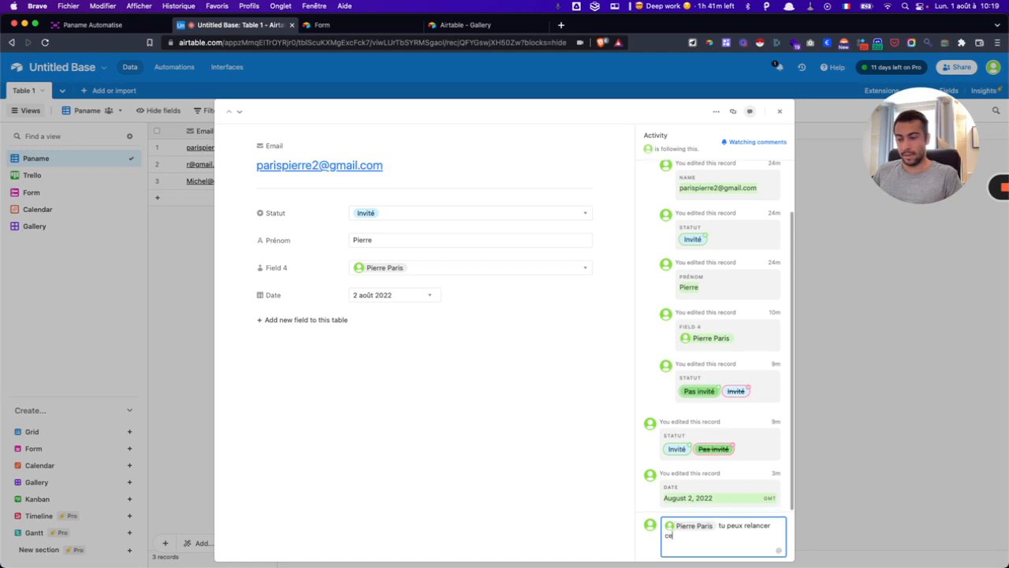
text(tte personne ?)
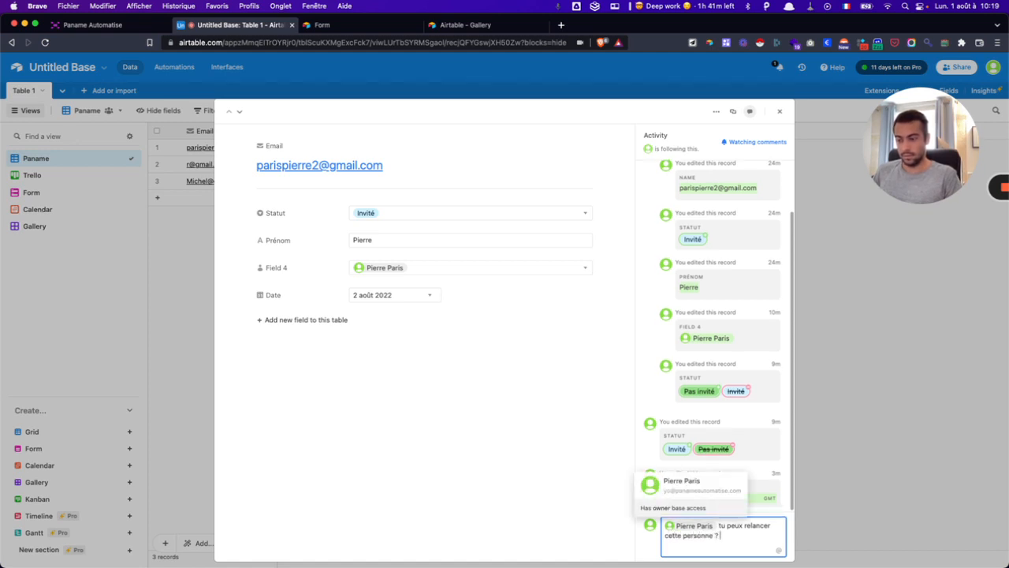
key(Return)
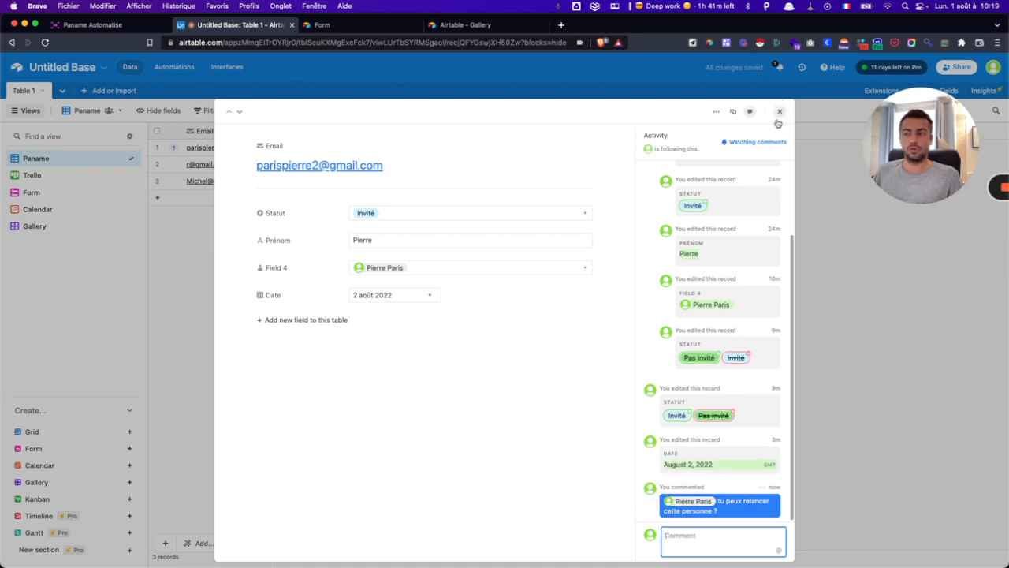
click(780, 112)
- Check the notifications, opening the third record from one and viewing its edit history
click(781, 69)
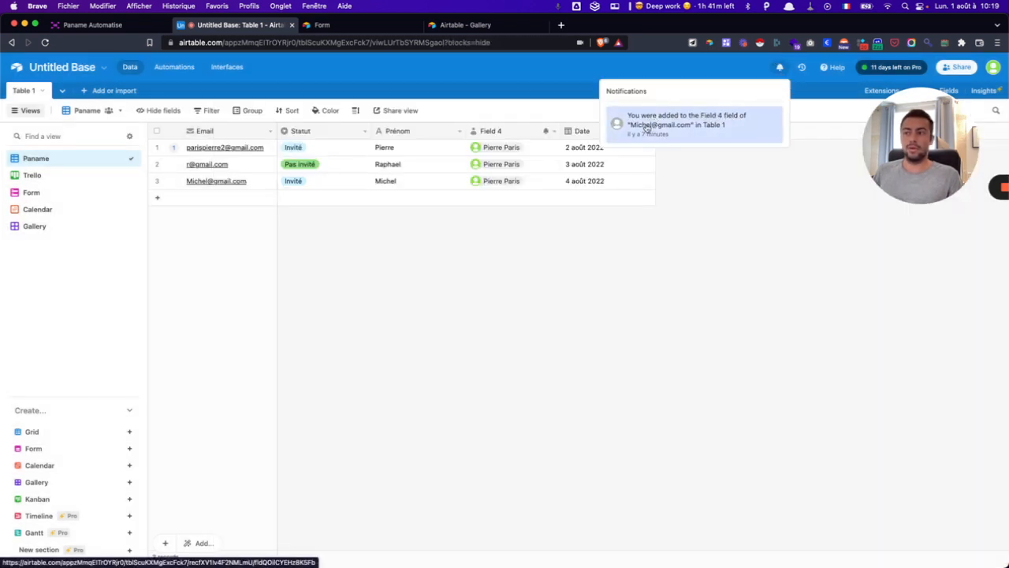
click(698, 132)
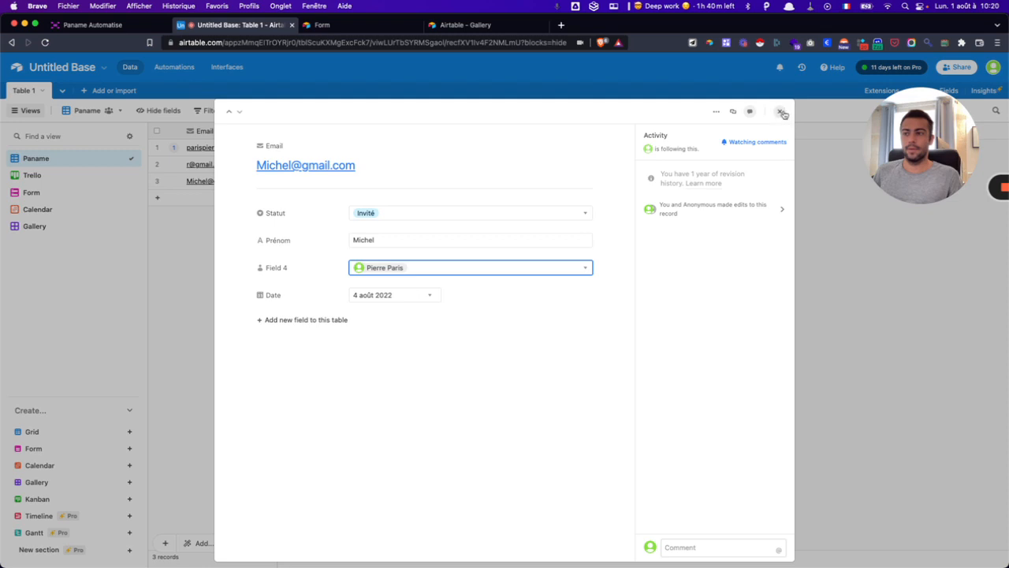
click(732, 209)
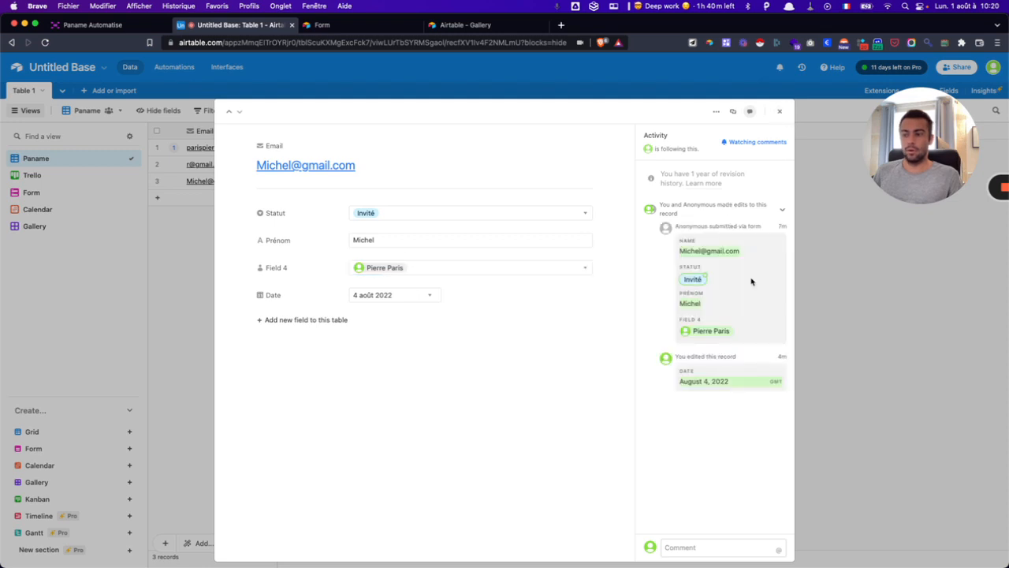
click(779, 111)
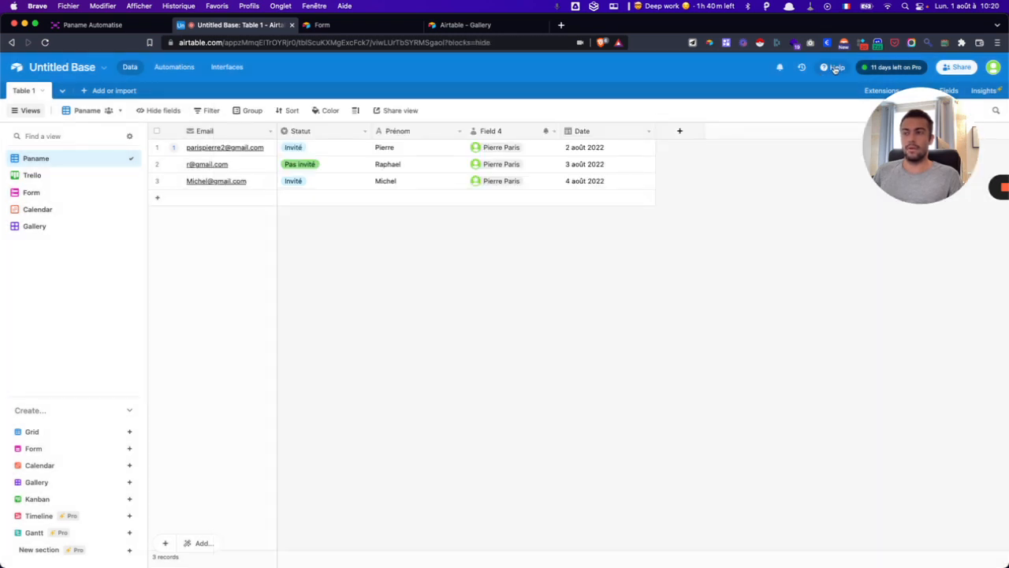
click(780, 67)
click(712, 265)
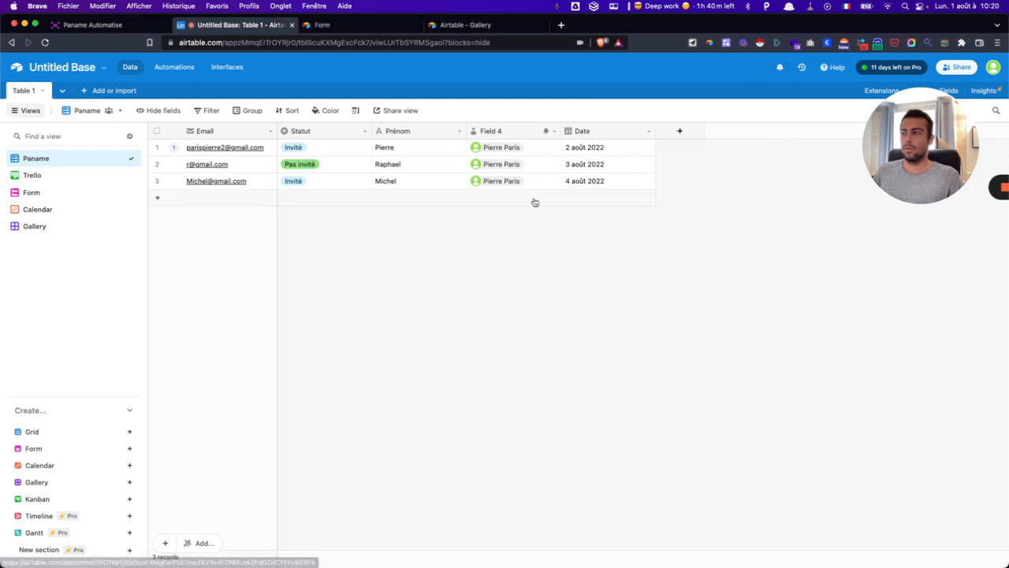
- Open the first record to review its mention comment, then close it
click(177, 149)
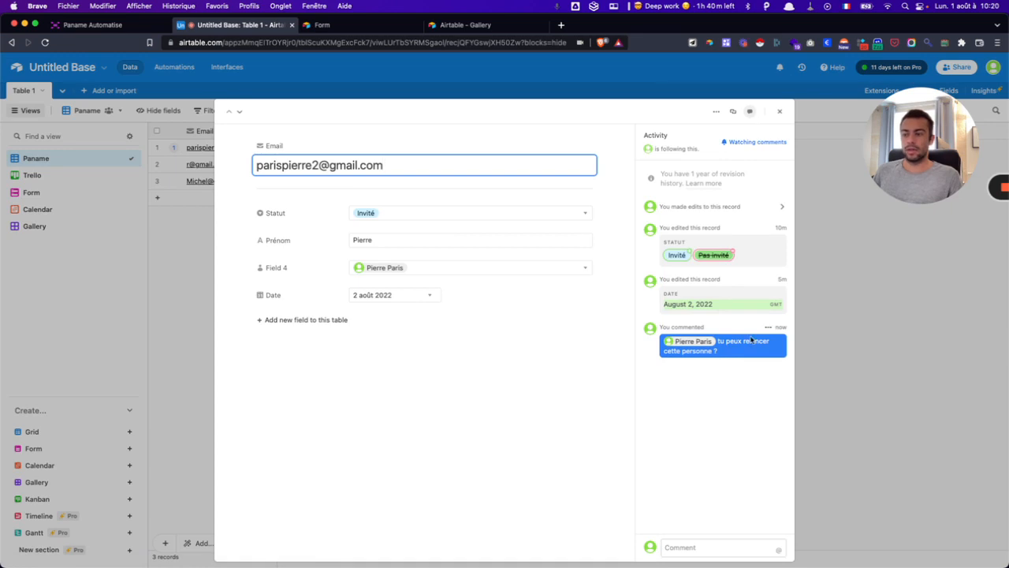
click(685, 344)
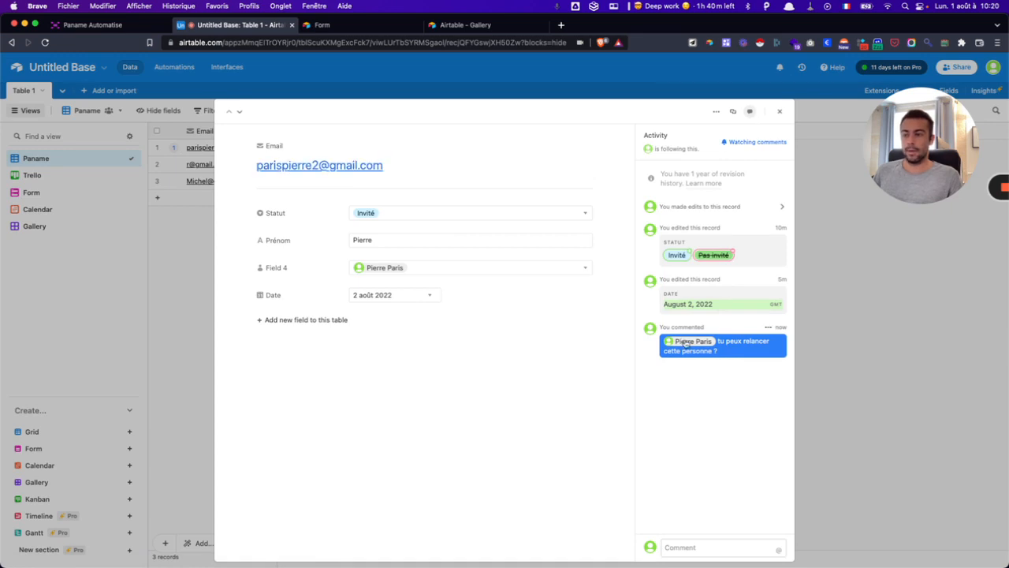
click(779, 111)
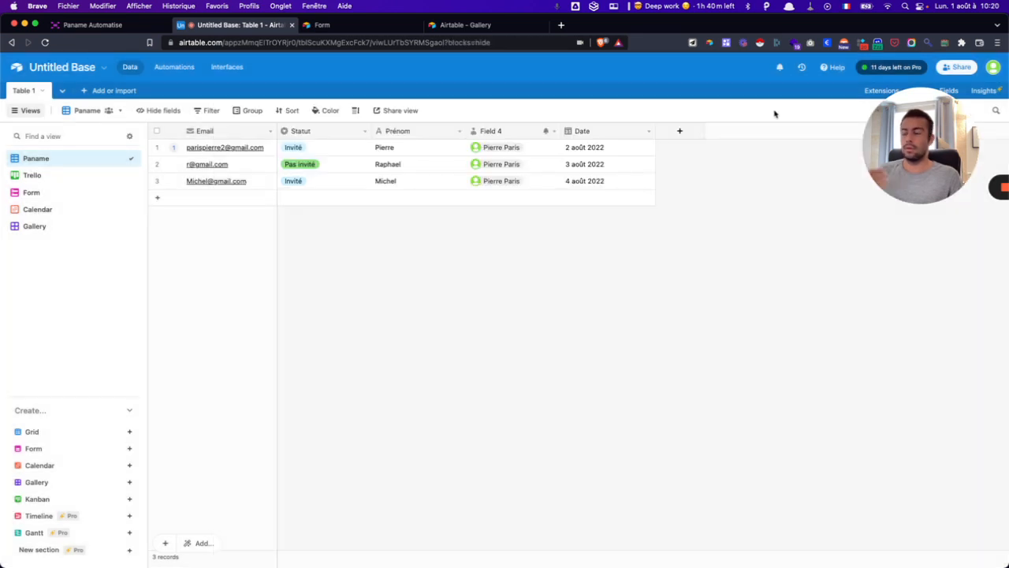
- Post a second comment, 'test', on the first record and return to the grid
click(173, 147)
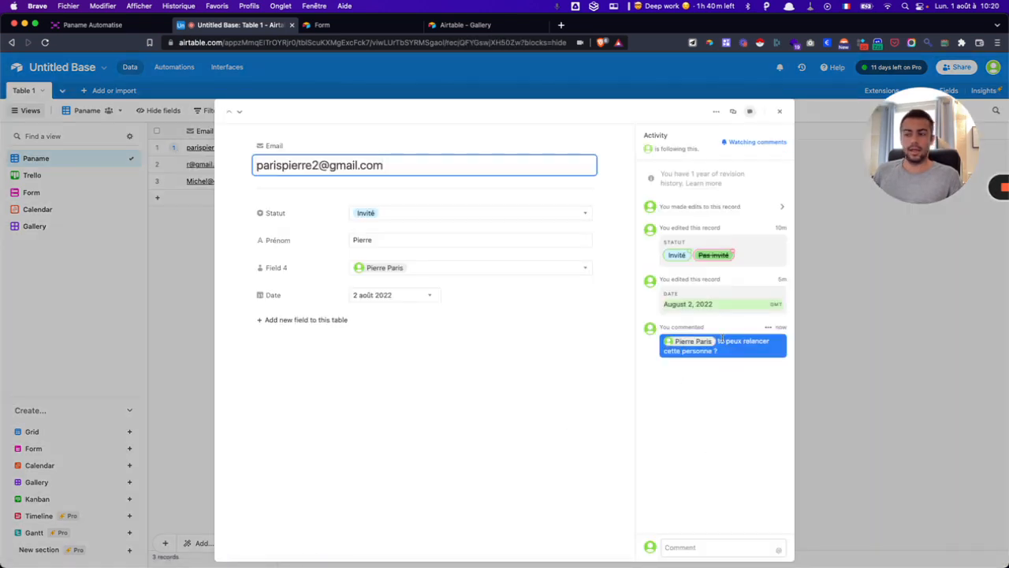
click(692, 547)
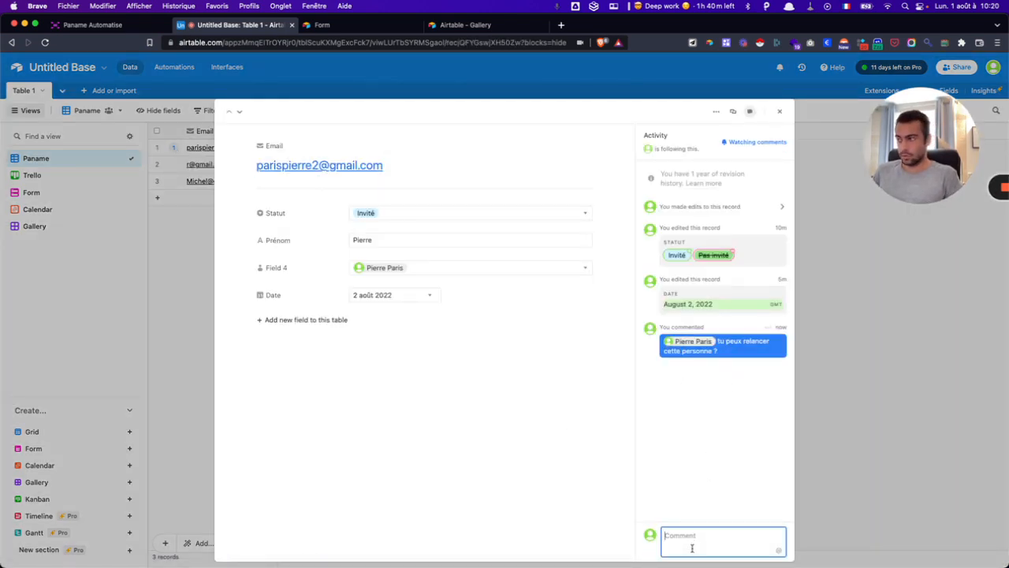
text(te)
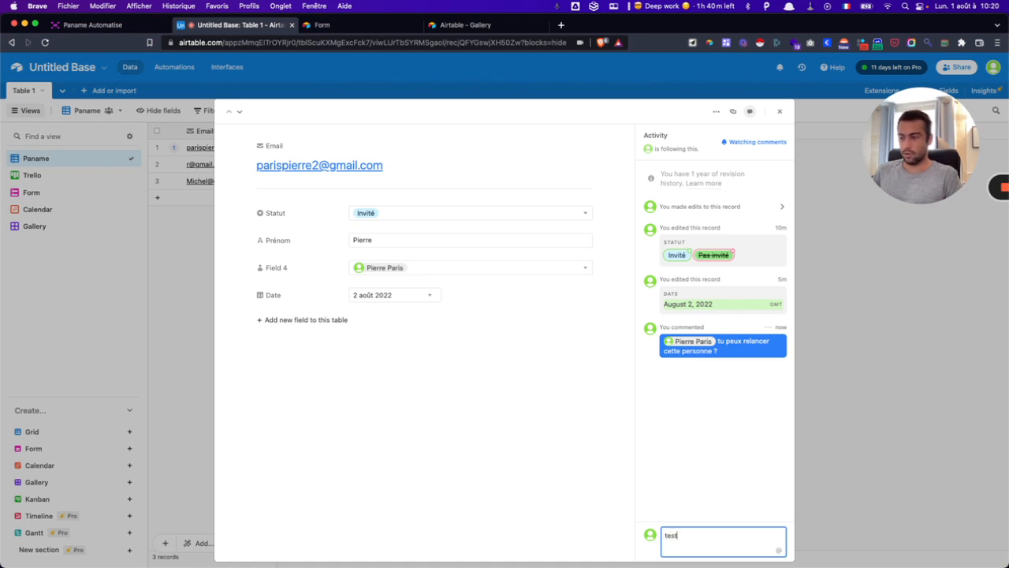
text(st)
key(Return)
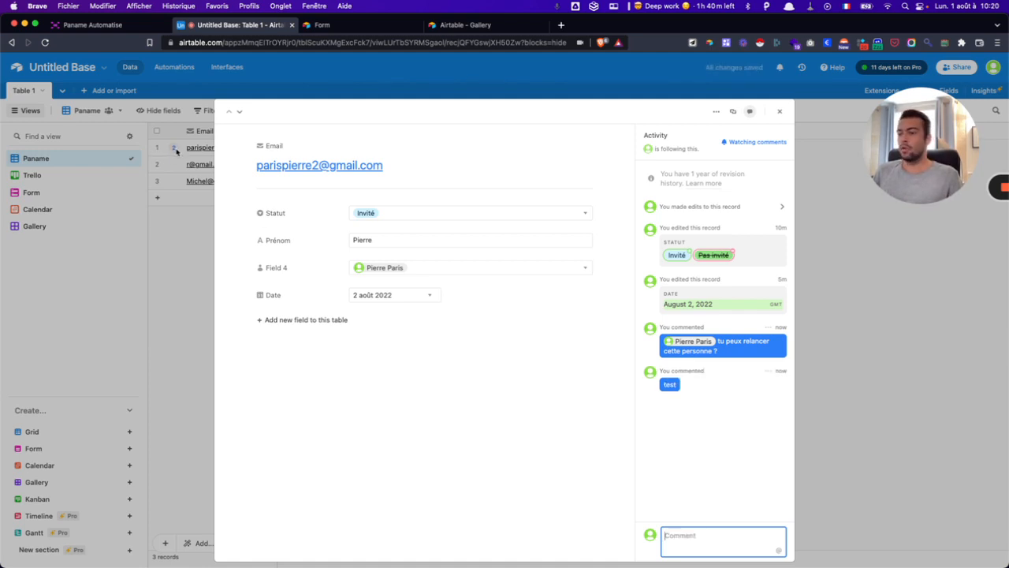
click(196, 172)
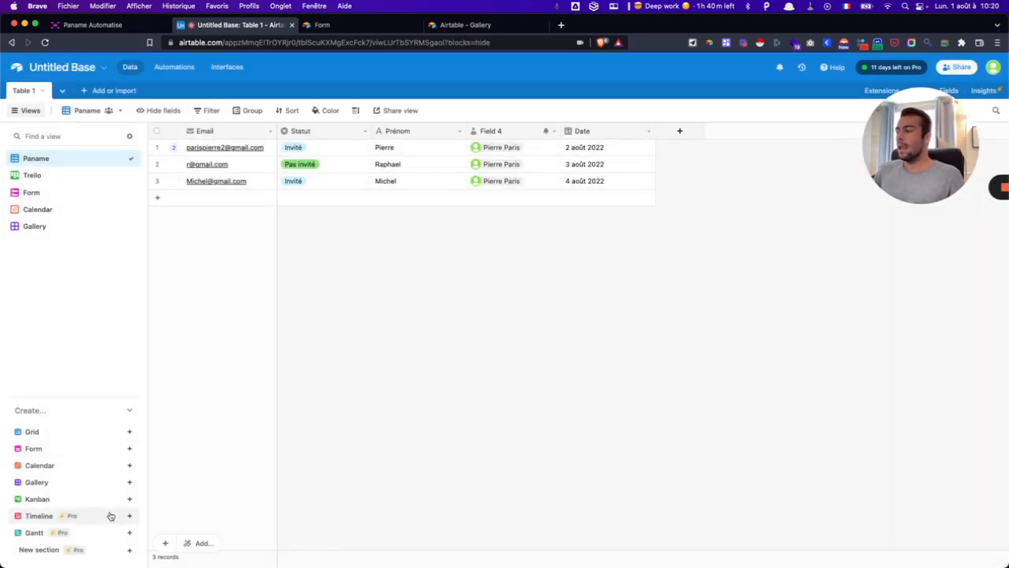
- Create a Timeline view using the Date field, grouped by Statut, with default labels
click(45, 521)
click(304, 543)
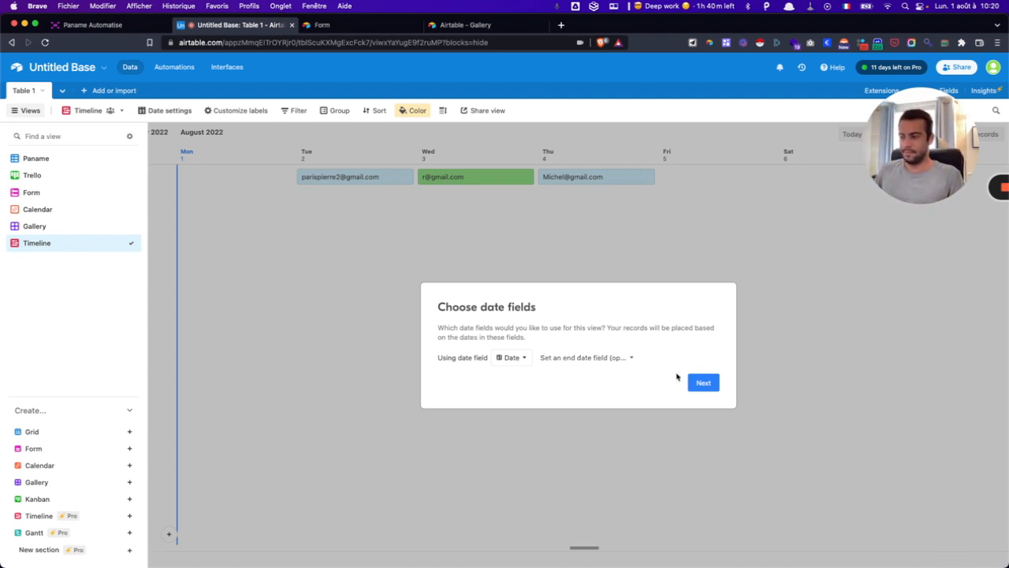
click(698, 383)
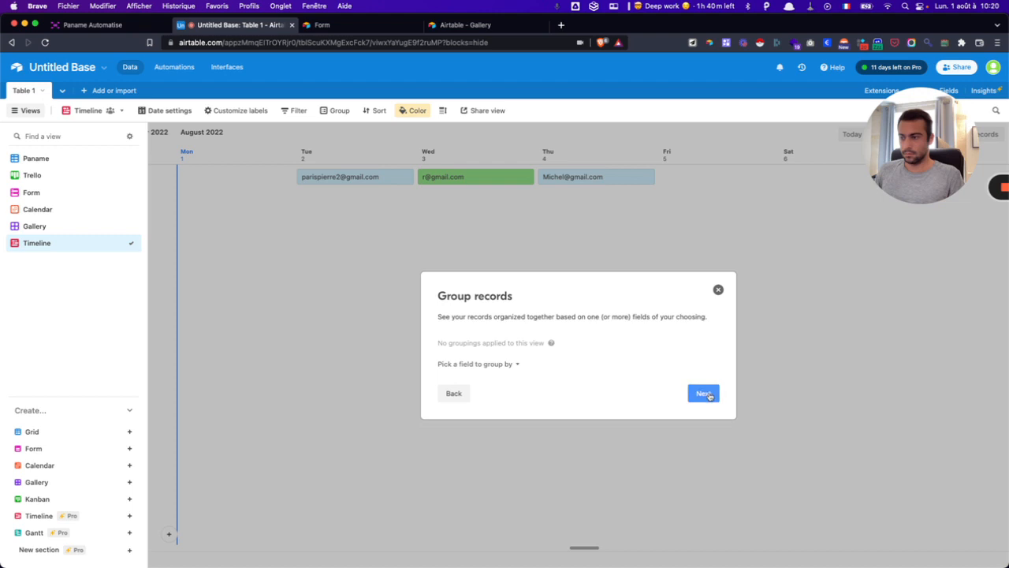
click(497, 363)
click(480, 415)
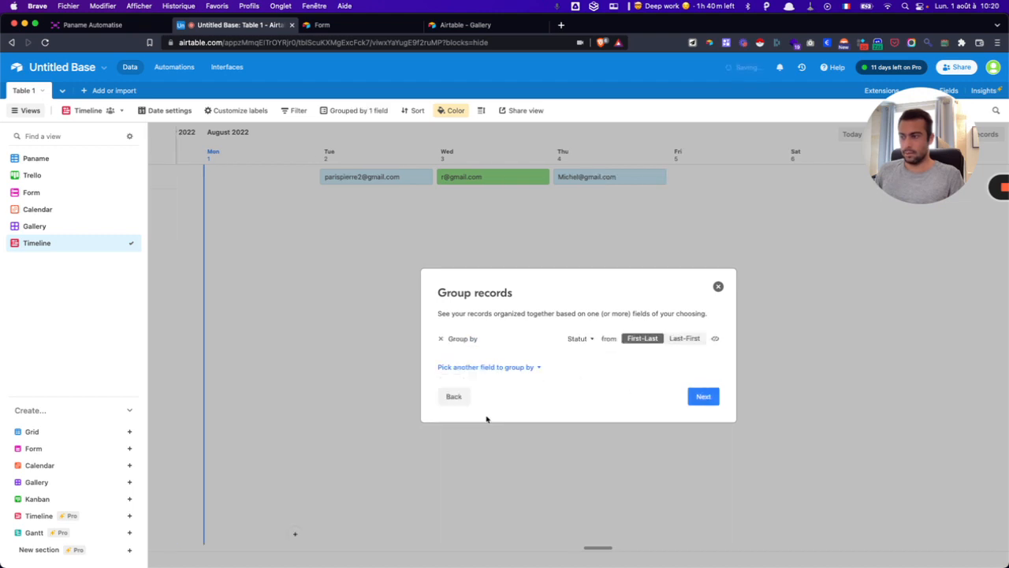
click(705, 398)
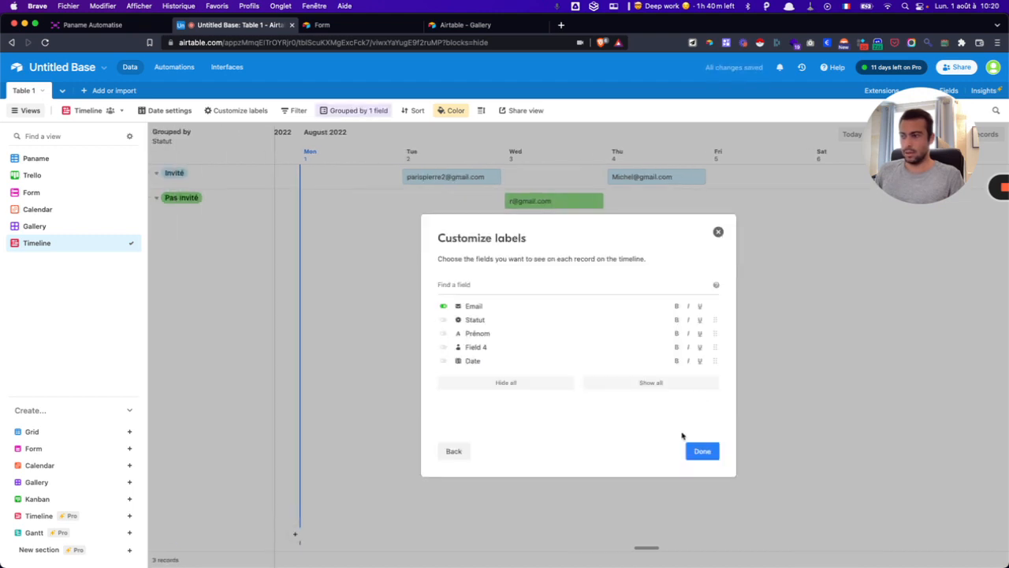
click(703, 452)
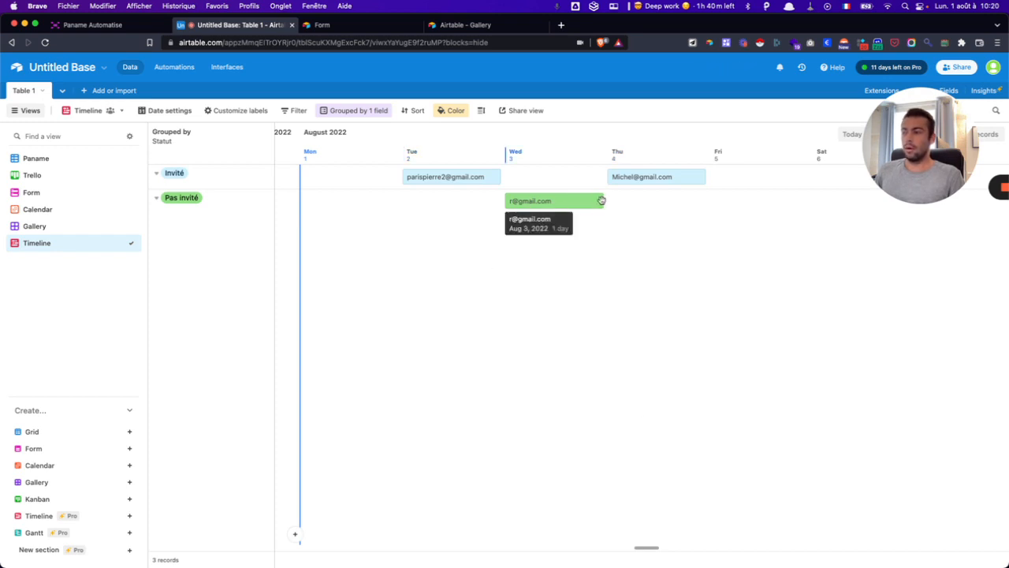
- Delete the stray empty record accidentally created on Aug 3 in the timeline
drag(604, 200, 651, 200)
key(Escape)
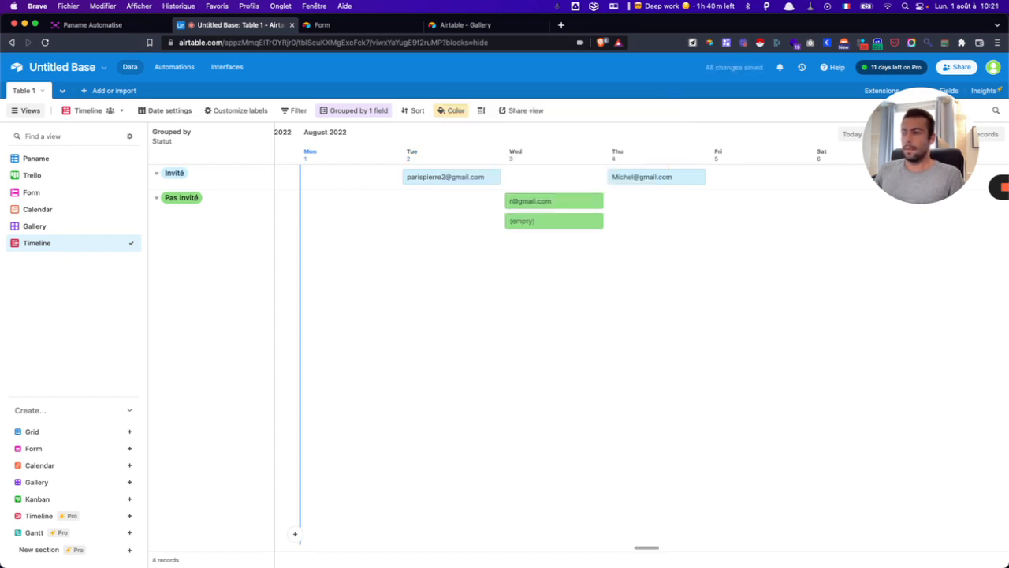
click(548, 220)
click(506, 207)
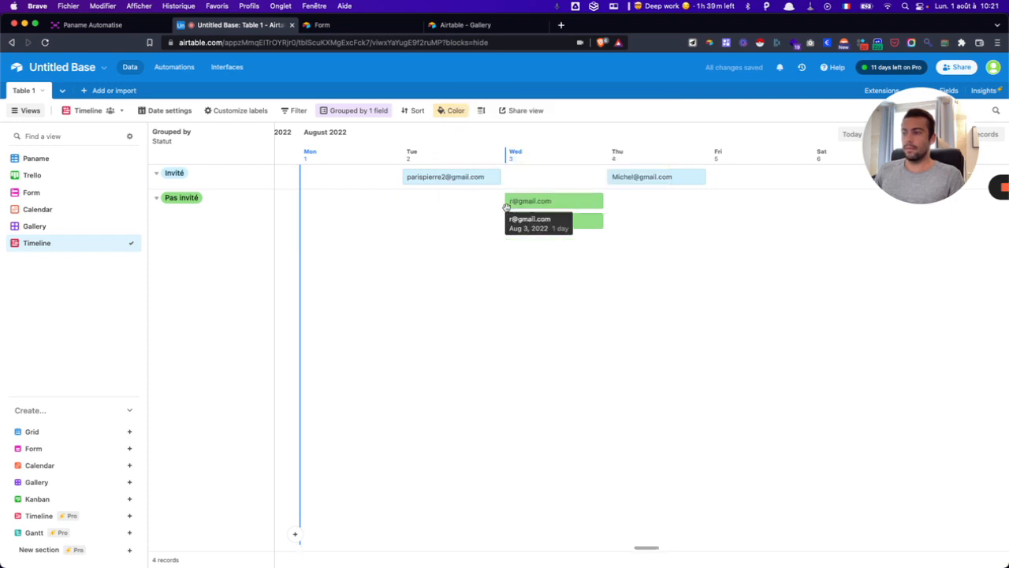
click(550, 224)
click(647, 195)
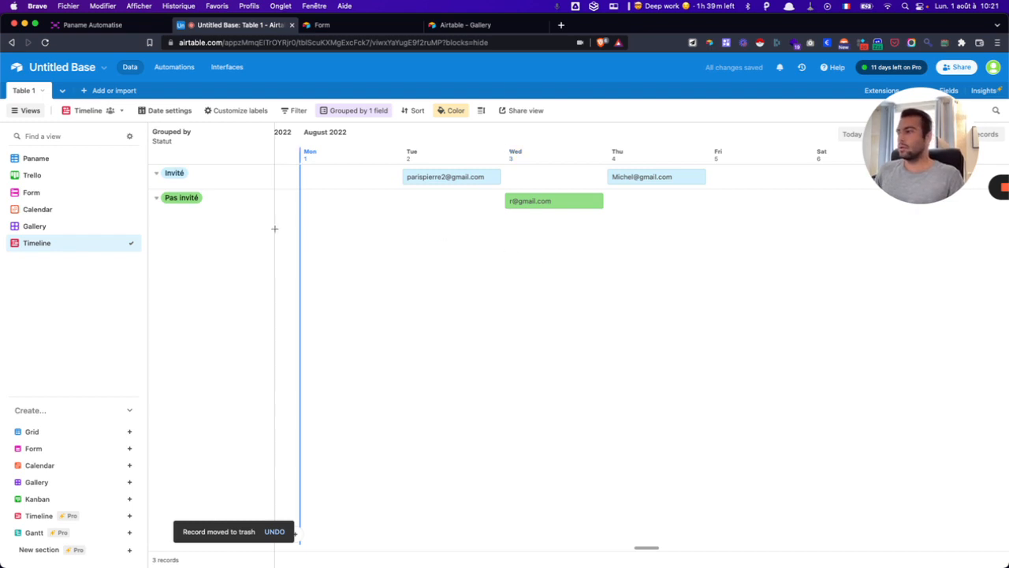
- Collapse and re-expand the Invité group on the timeline
click(155, 173)
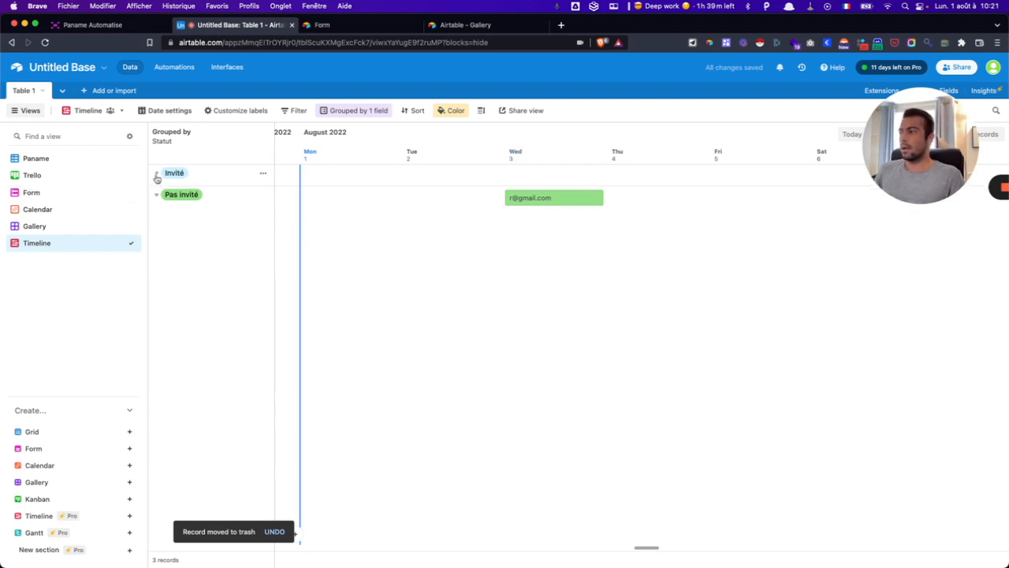
click(156, 173)
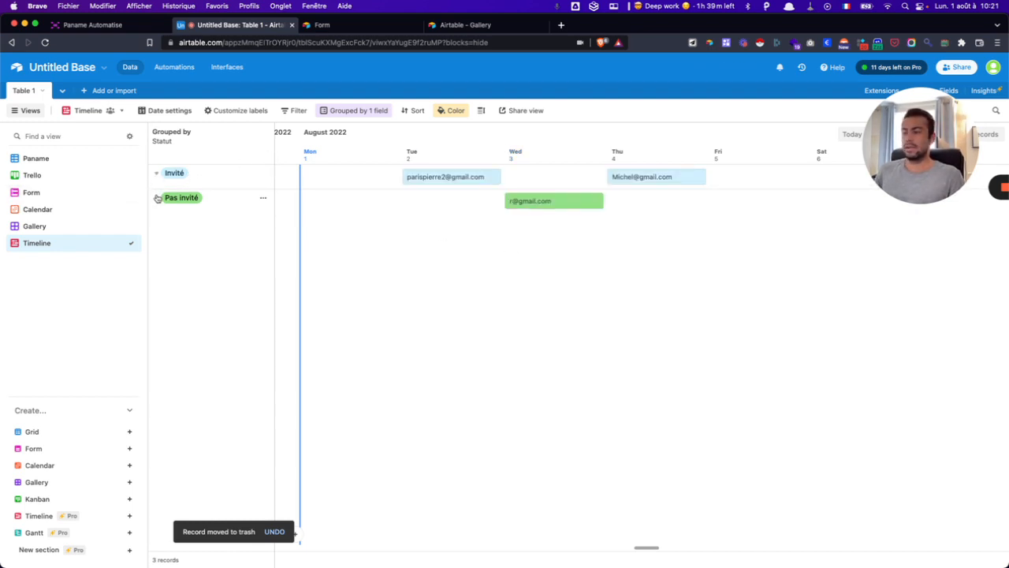
mouse_move(32, 533)
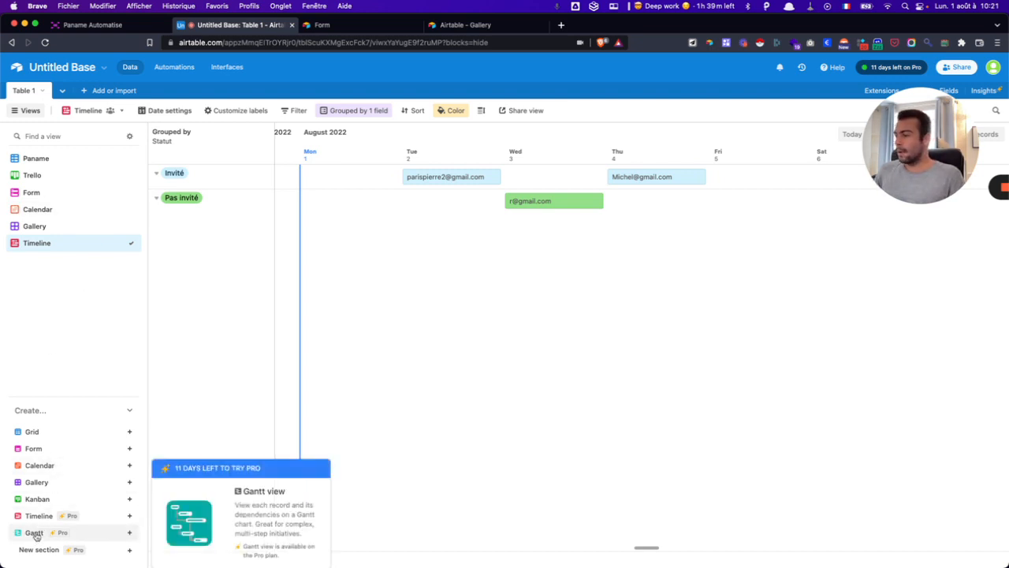
- Create a Gantt view, leave its date-field setup, and return to the Paname grid
click(34, 533)
click(312, 541)
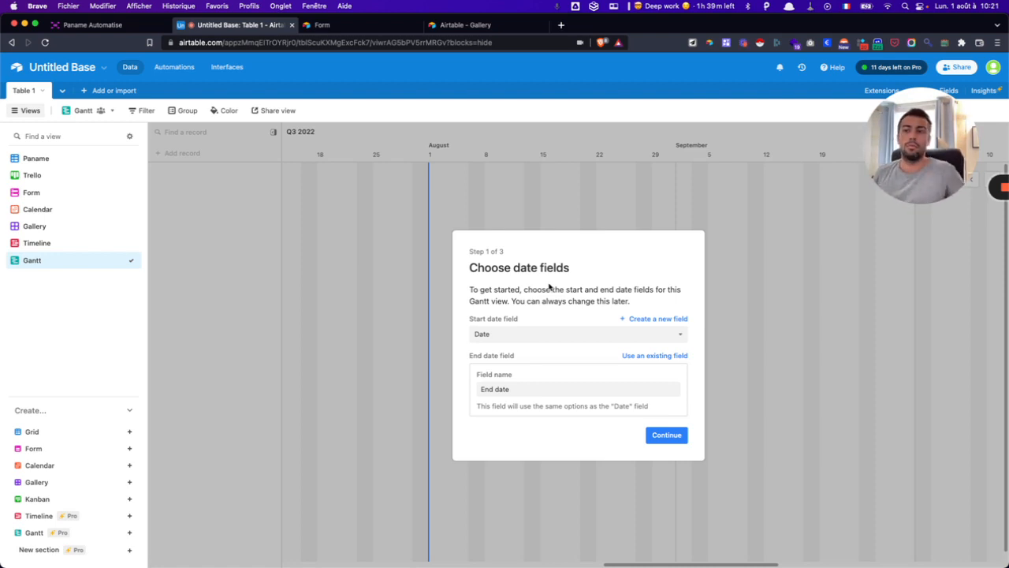
drag(900, 137, 61, 482)
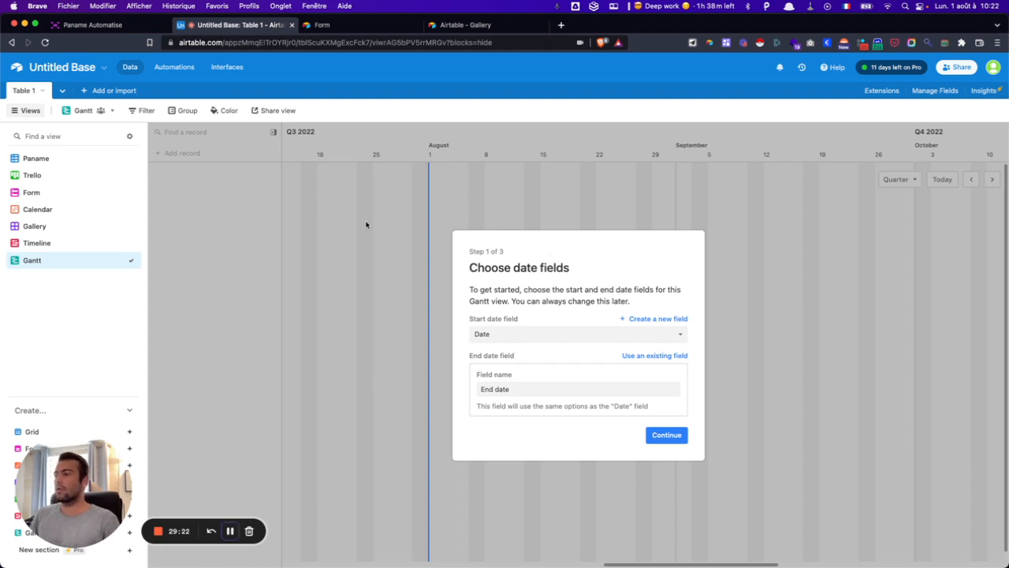
click(31, 158)
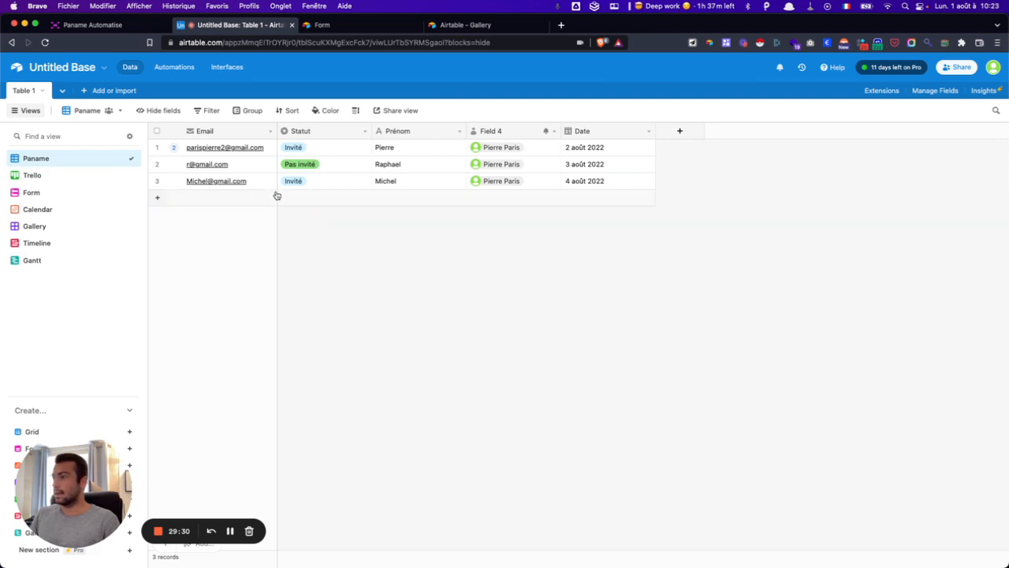
click(174, 68)
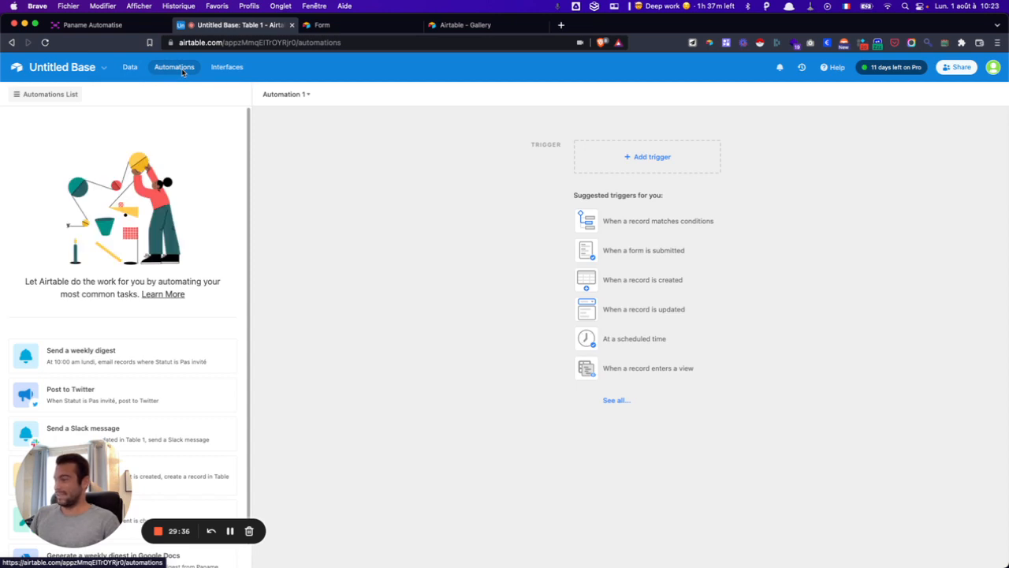
click(226, 68)
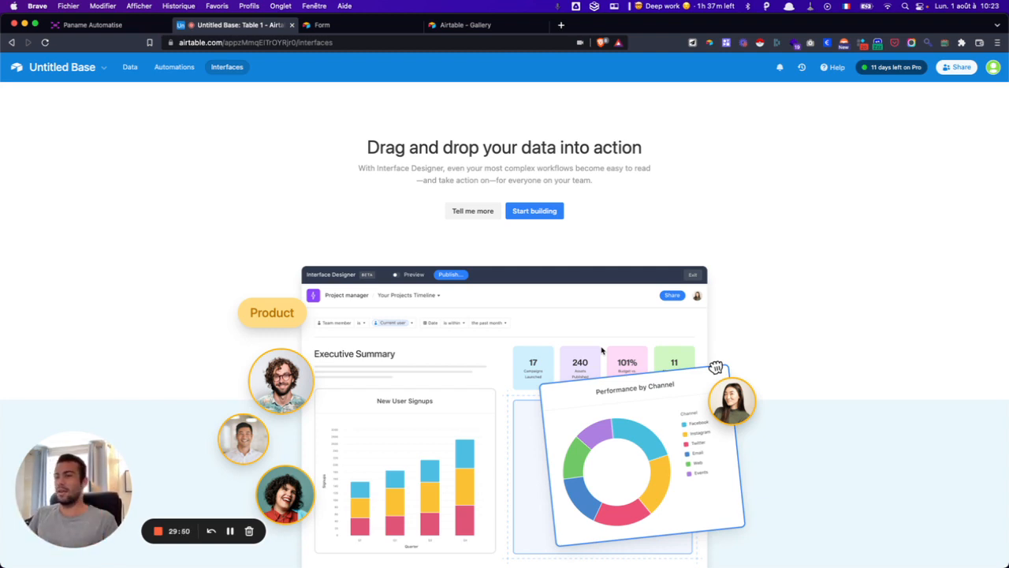
click(130, 67)
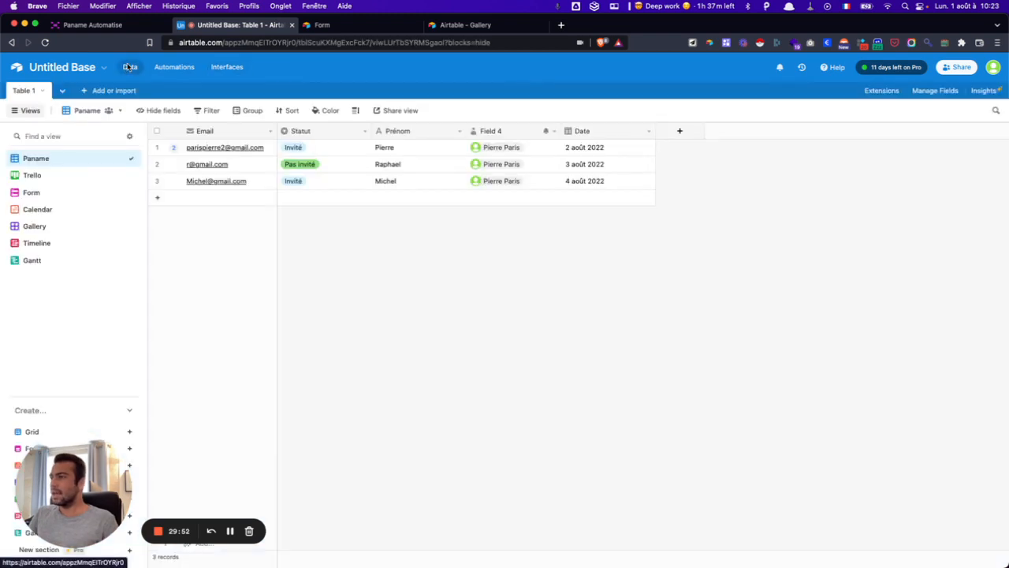
click(891, 92)
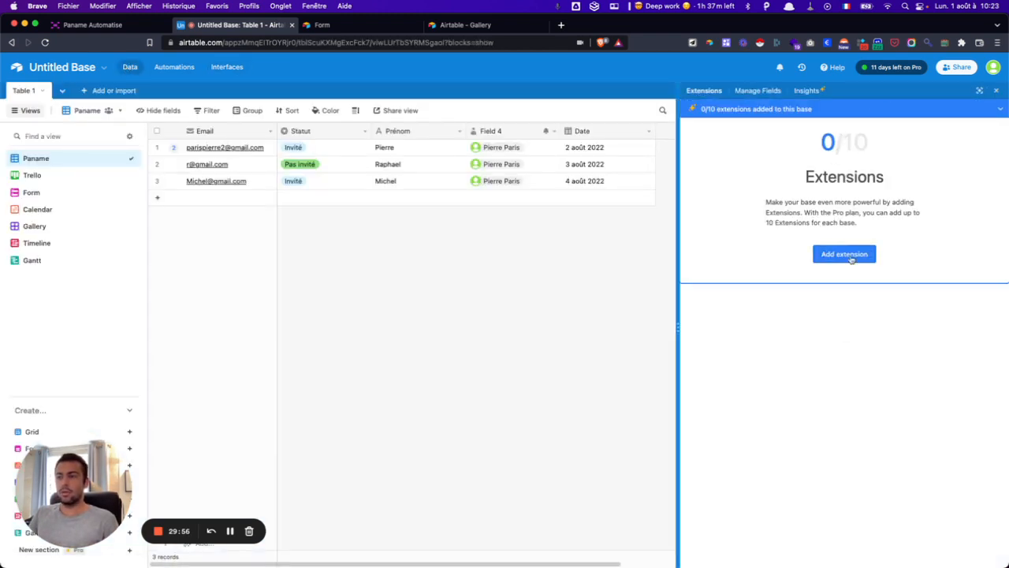
click(845, 254)
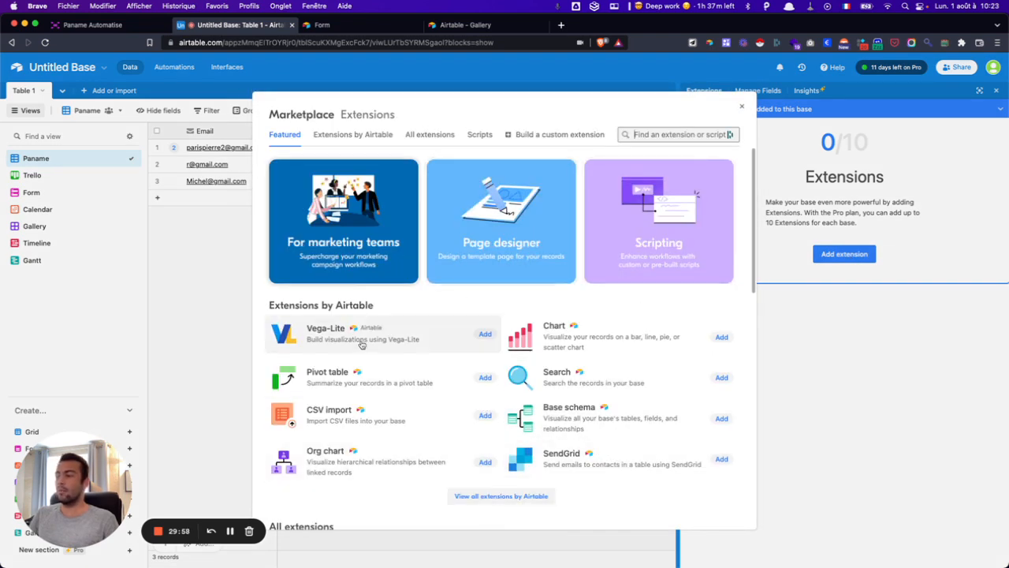
scroll(473, 316, down, 3)
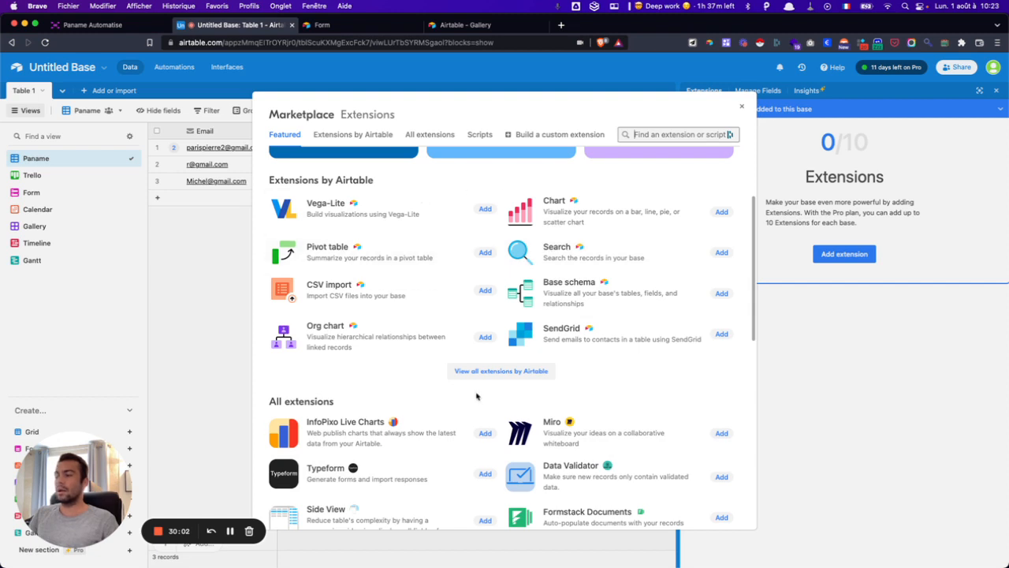
click(739, 112)
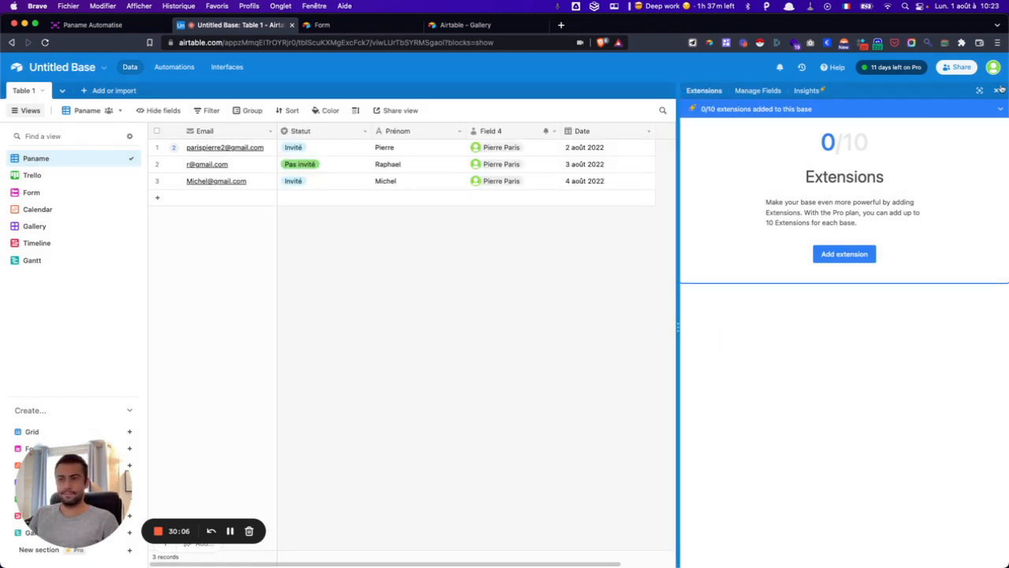
click(999, 90)
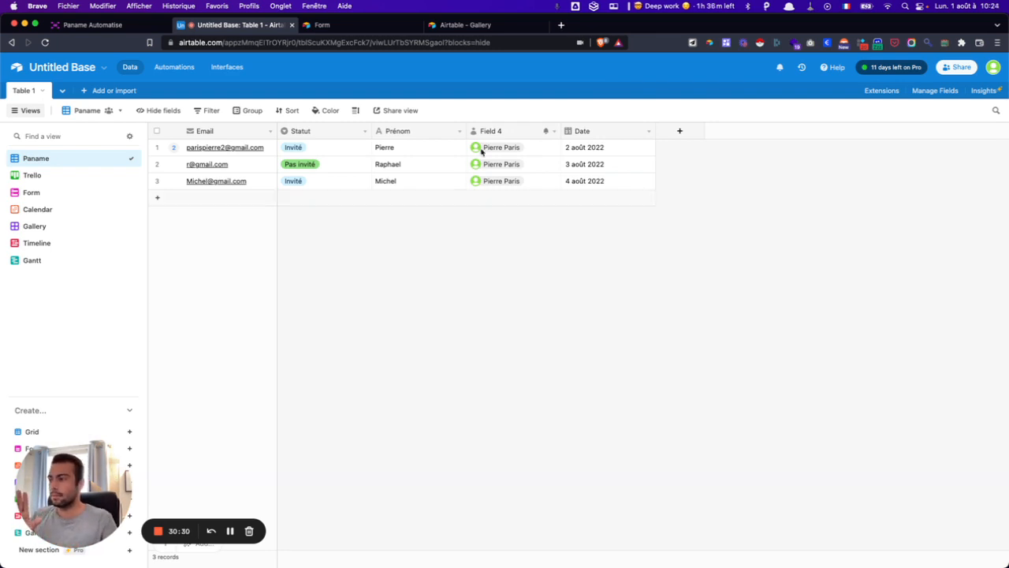
- Add a new fourth record, entering an e-mail address into its Prénom cell
click(410, 197)
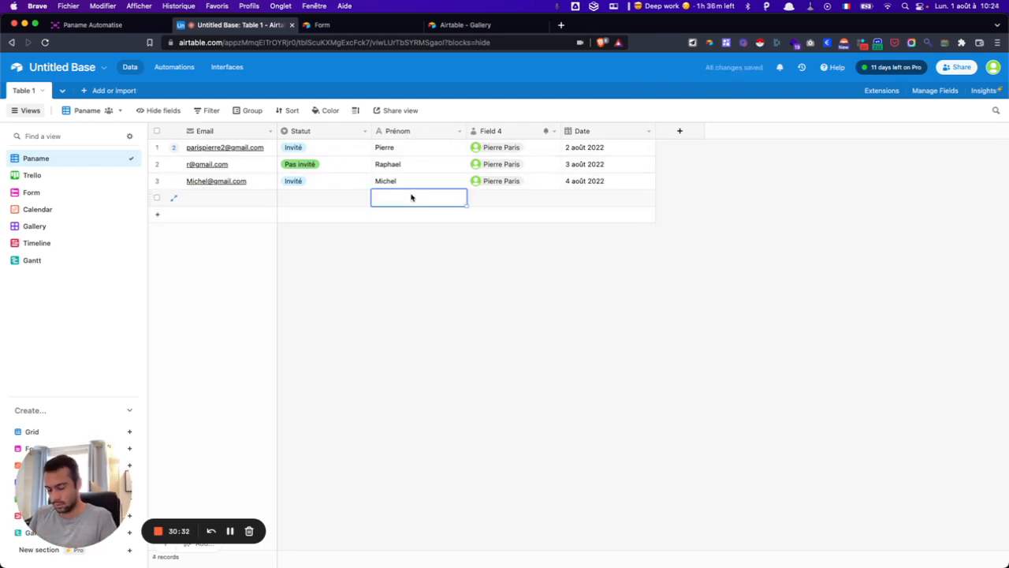
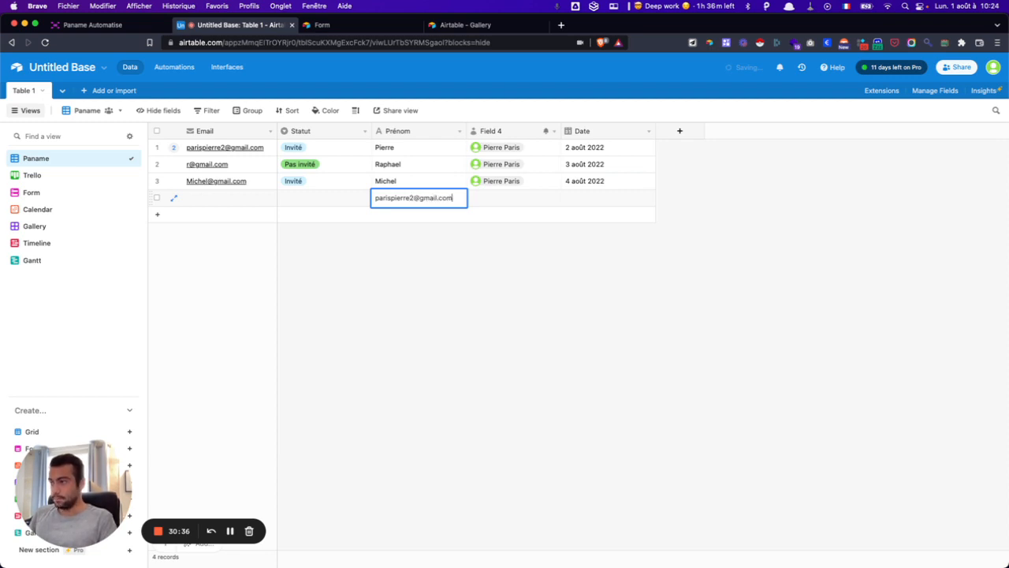
key(Up)
key(Up)
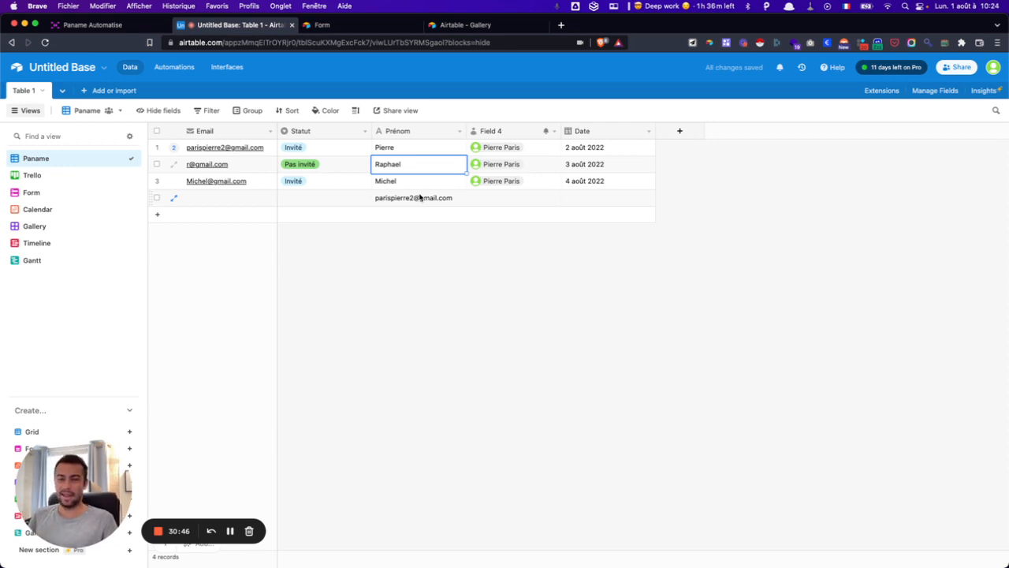
- Clear and delete the mistaken fourth record, then bring up the new-field type list
click(420, 198)
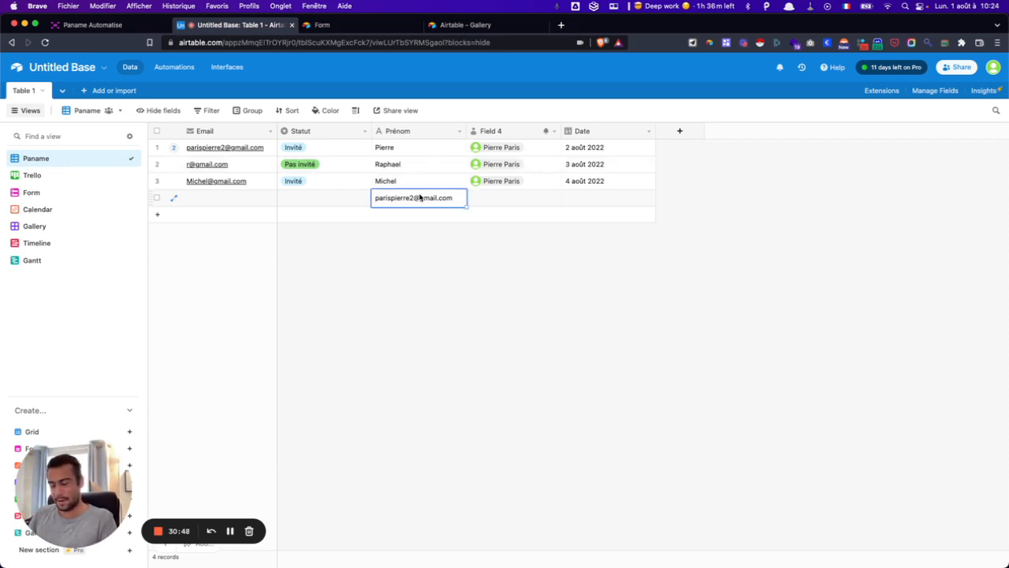
key(Delete)
right_click(306, 200)
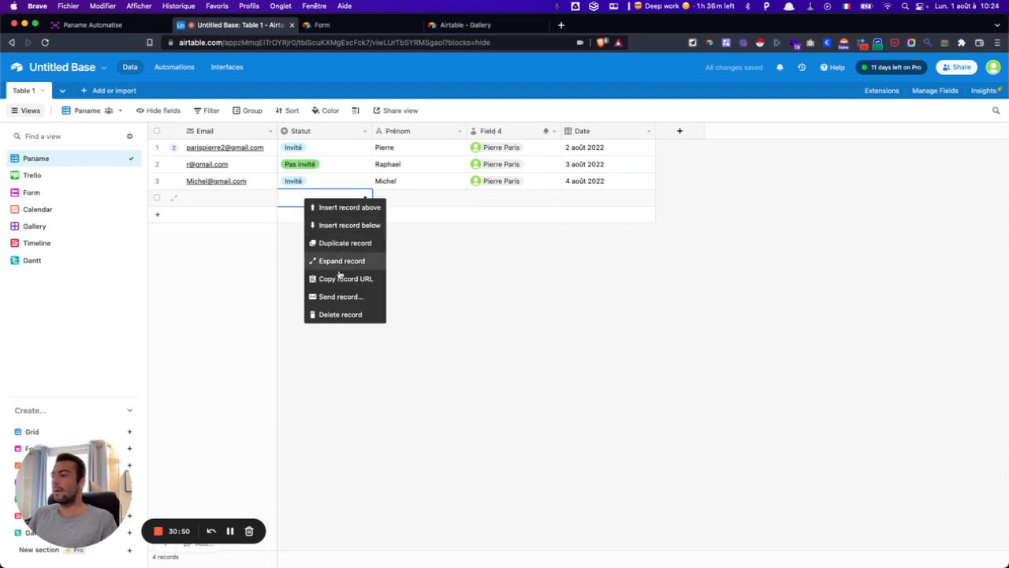
click(341, 315)
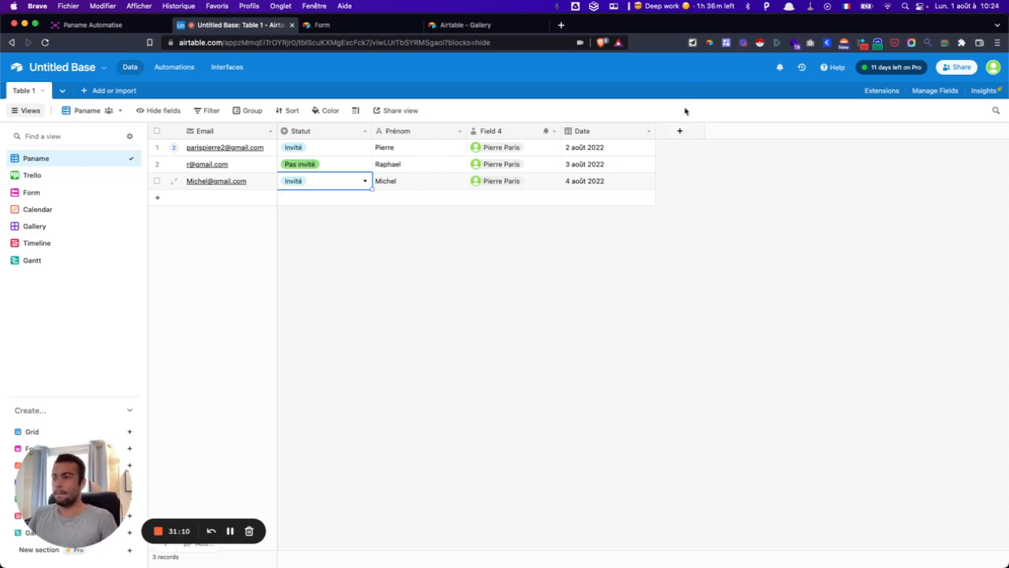
click(678, 132)
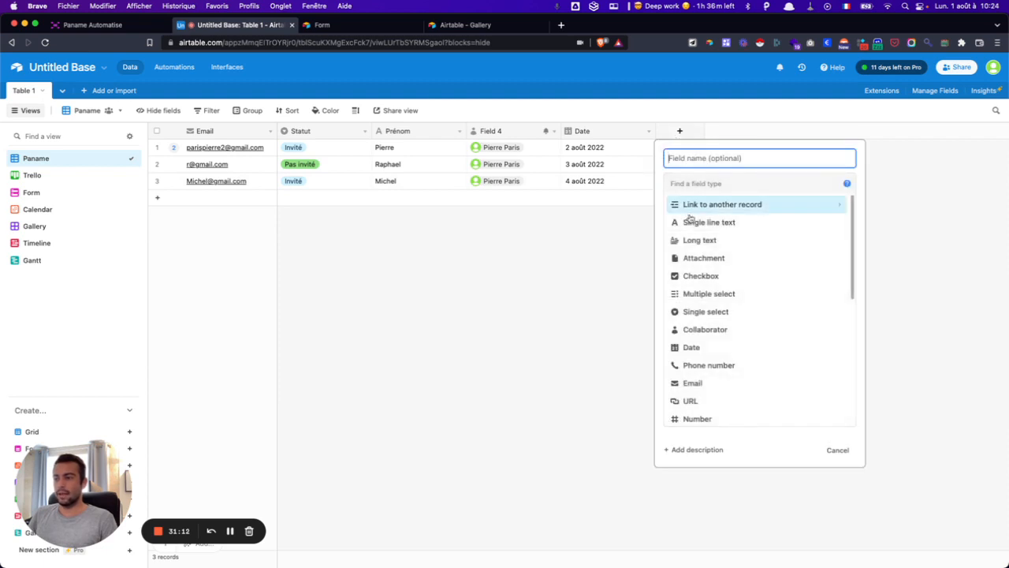
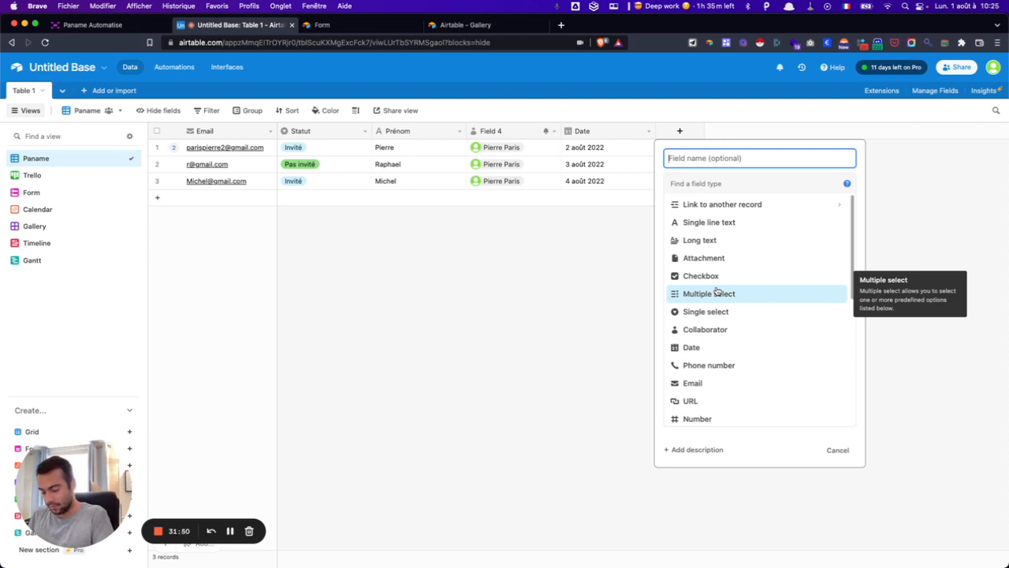
- Create a multiple-select Tags field and begin editing the first record's tags
click(717, 293)
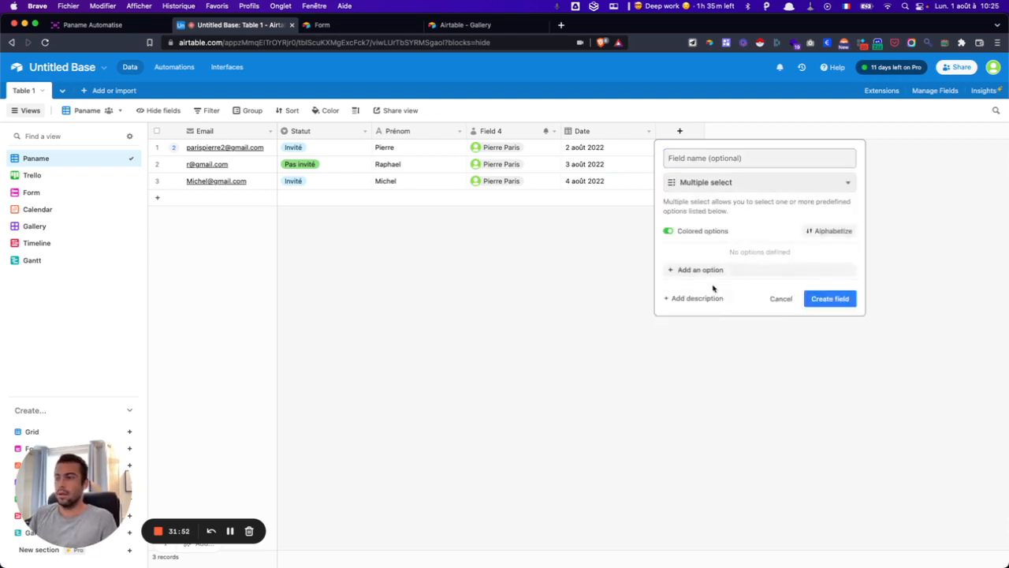
click(831, 298)
click(708, 149)
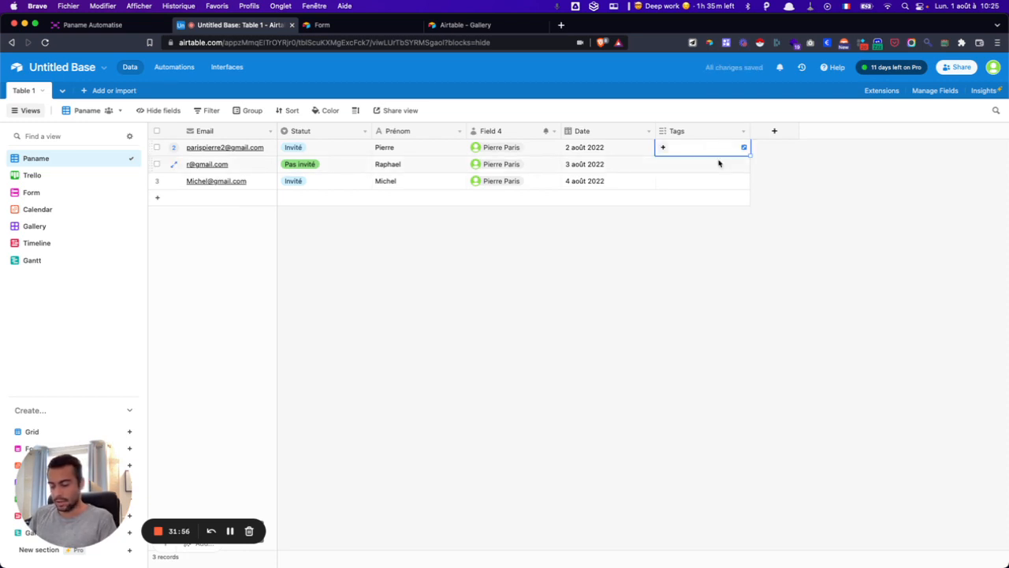
- Give the first record the new tags Tech, France and Médical
text(techniolo)
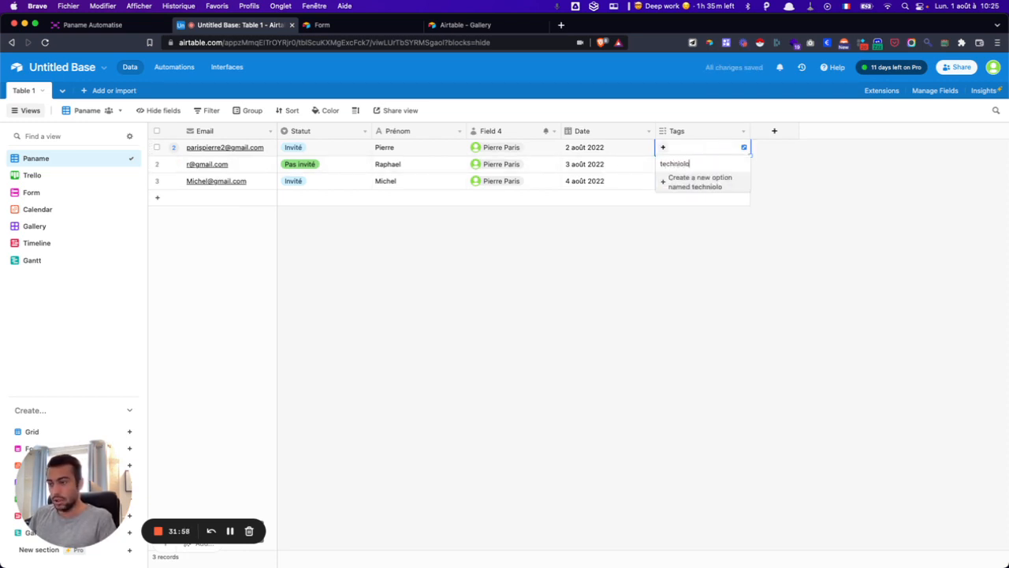
key(BackSpace)
key(BackSpace)
key(BackSpace)
key(BackSpace)
key(BackSpace)
key(BackSpace)
key(BackSpace)
key(BackSpace)
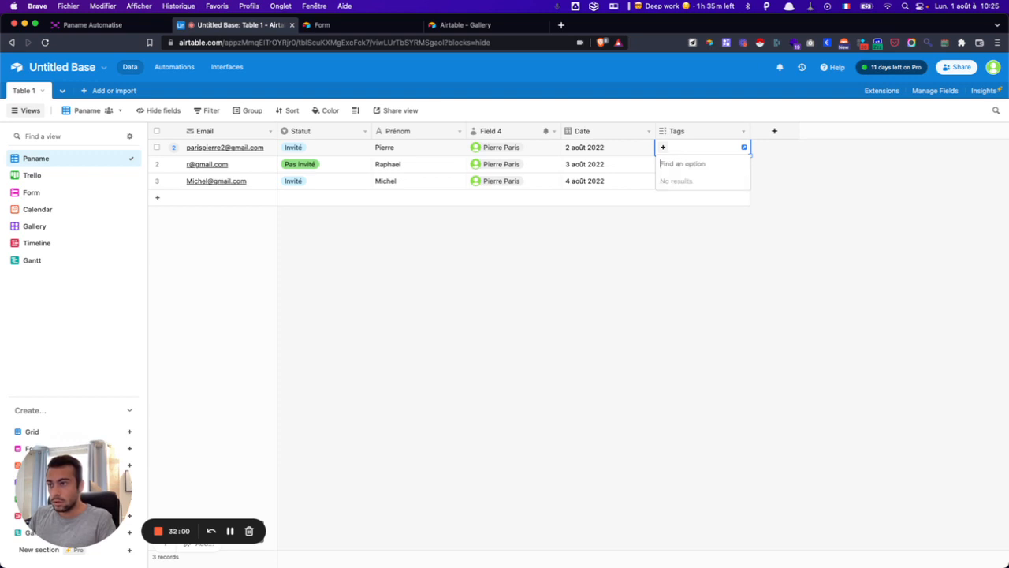
text(Tech)
key(Return)
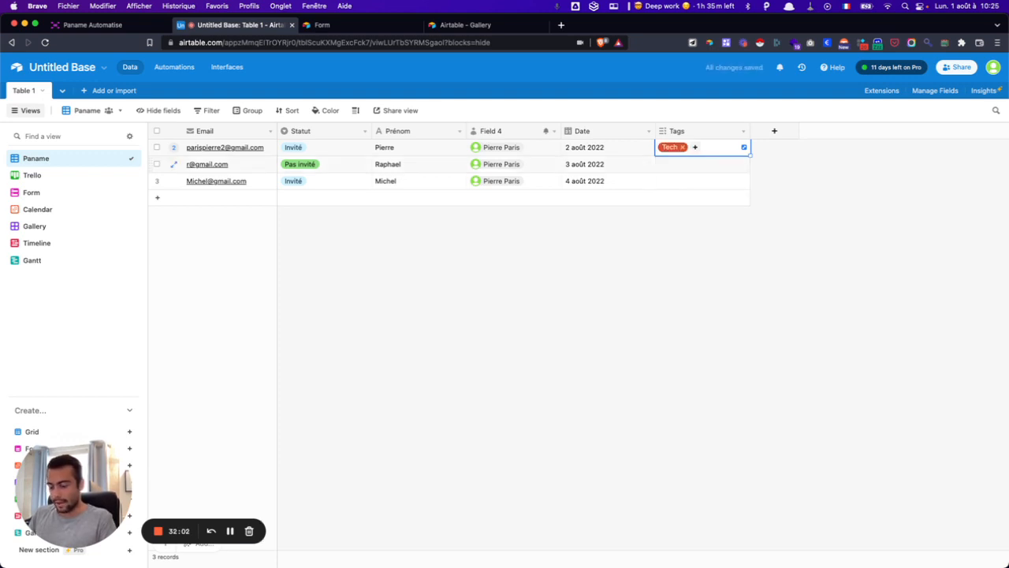
text(France)
key(Return)
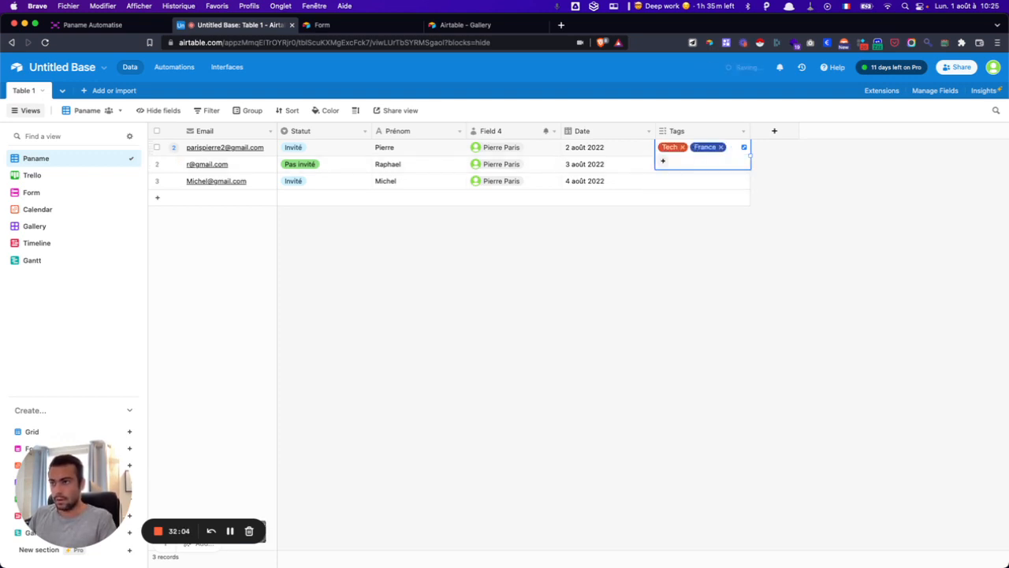
text(M)
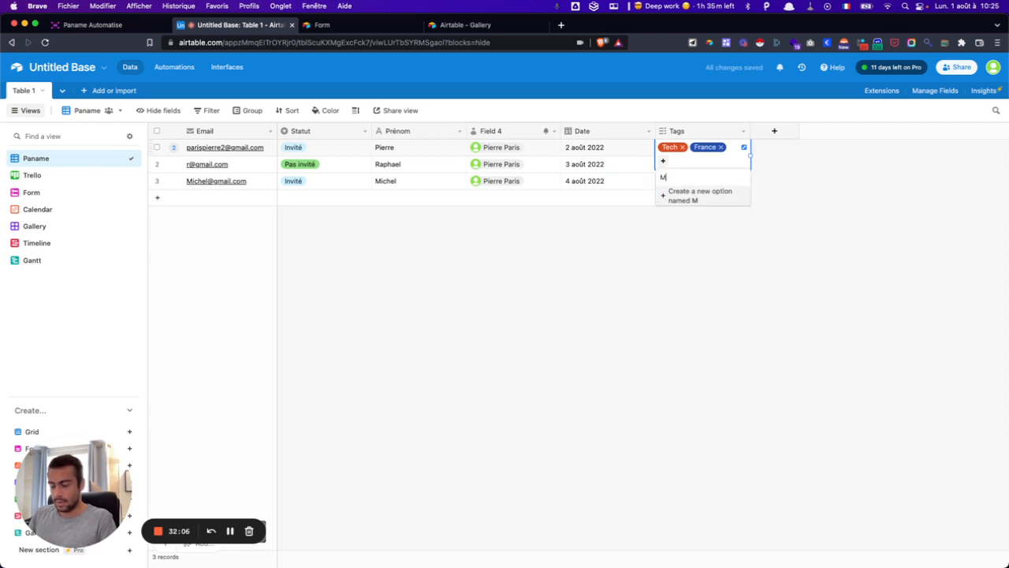
text(e)
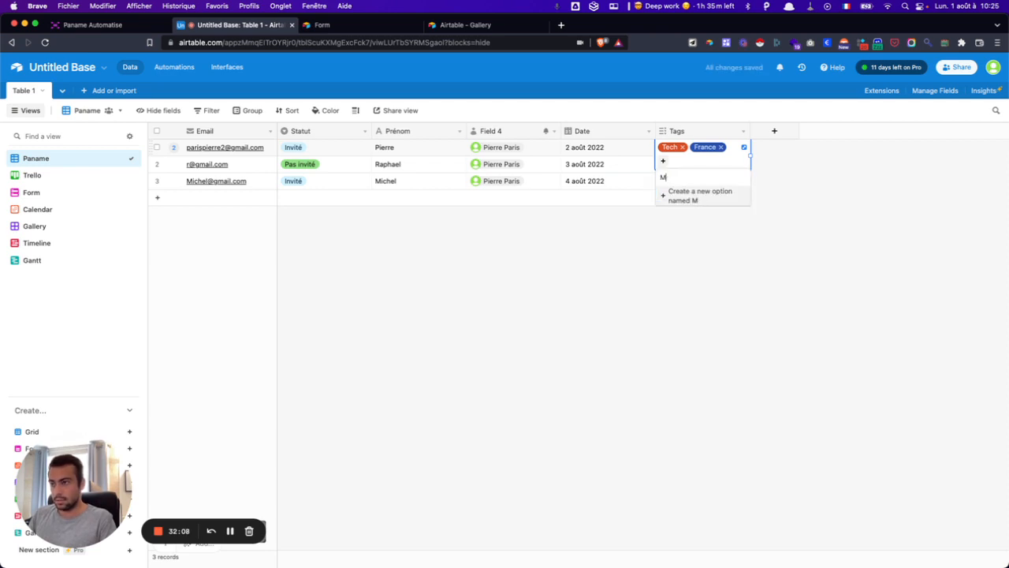
text(édical)
key(Return)
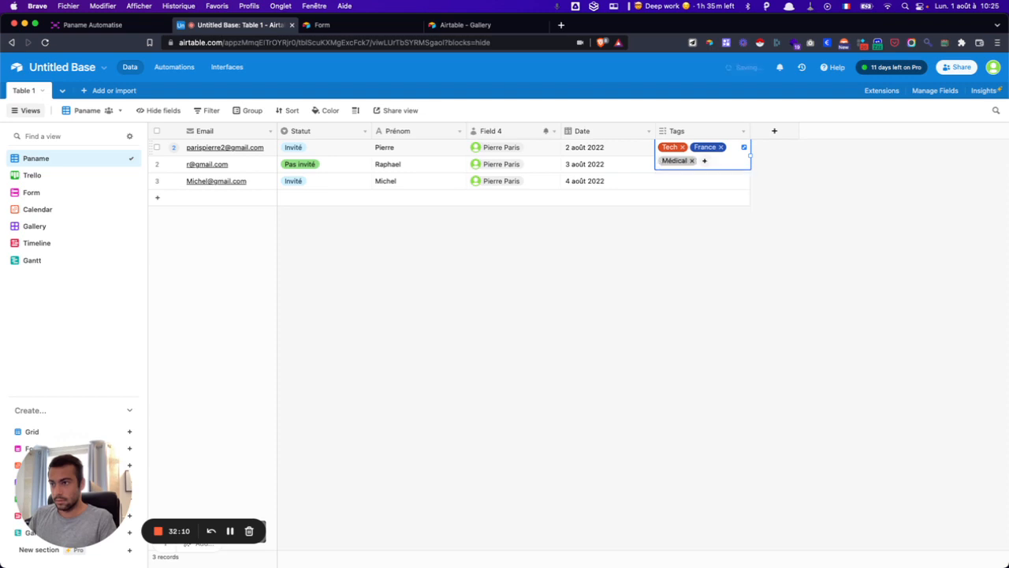
click(664, 424)
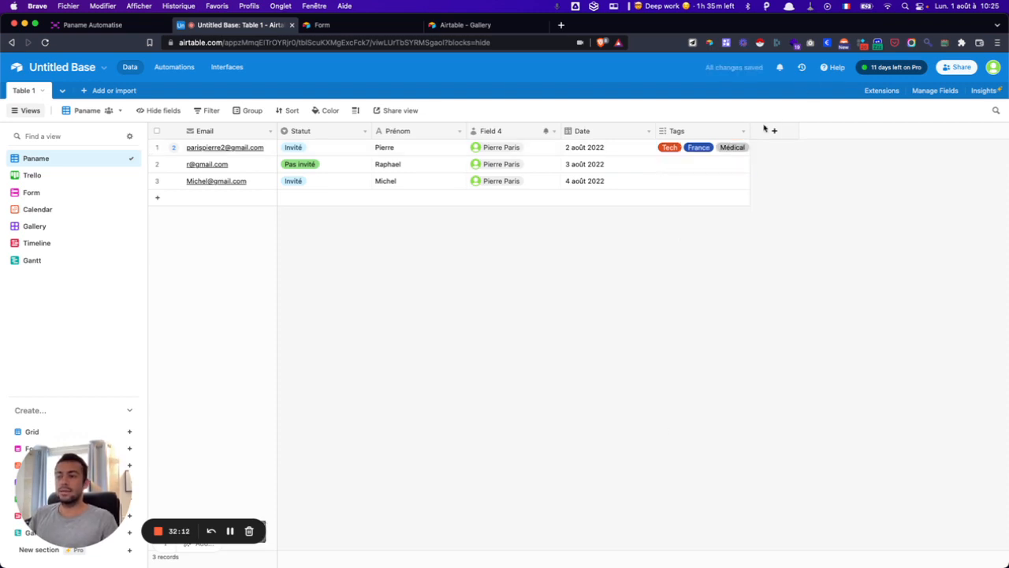
- Widen the Tags column and briefly peek at the filter options
drag(750, 130, 777, 131)
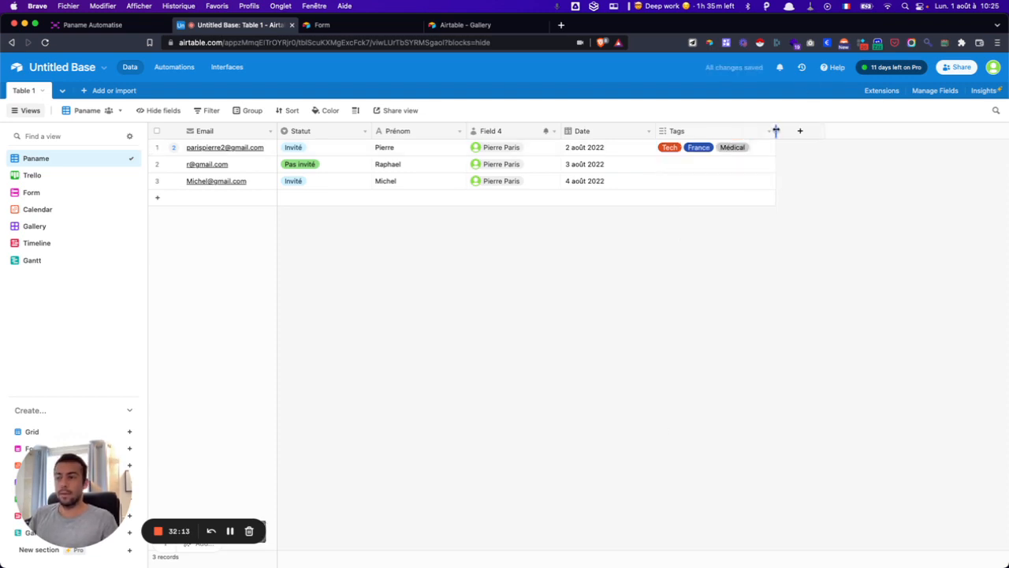
click(208, 112)
click(208, 112)
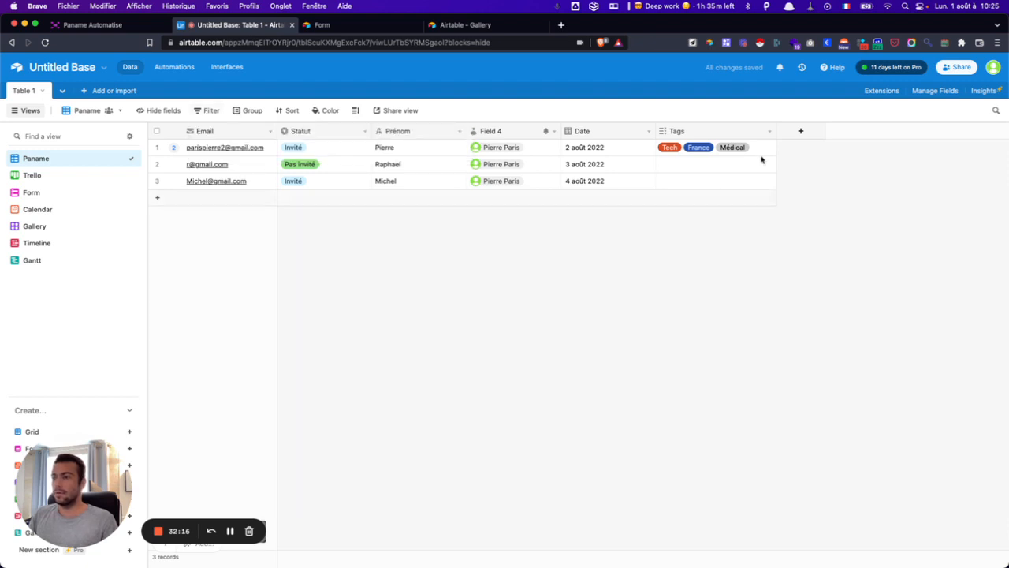
- Tag the second and third records Médical, then bring up the view's filter settings
click(730, 169)
click(730, 168)
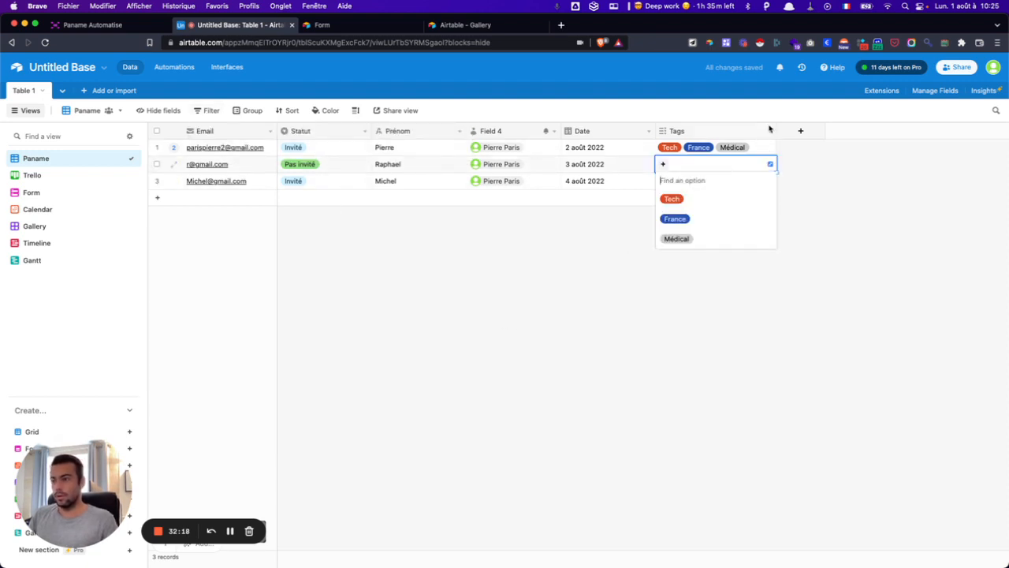
click(676, 236)
click(690, 184)
click(690, 184)
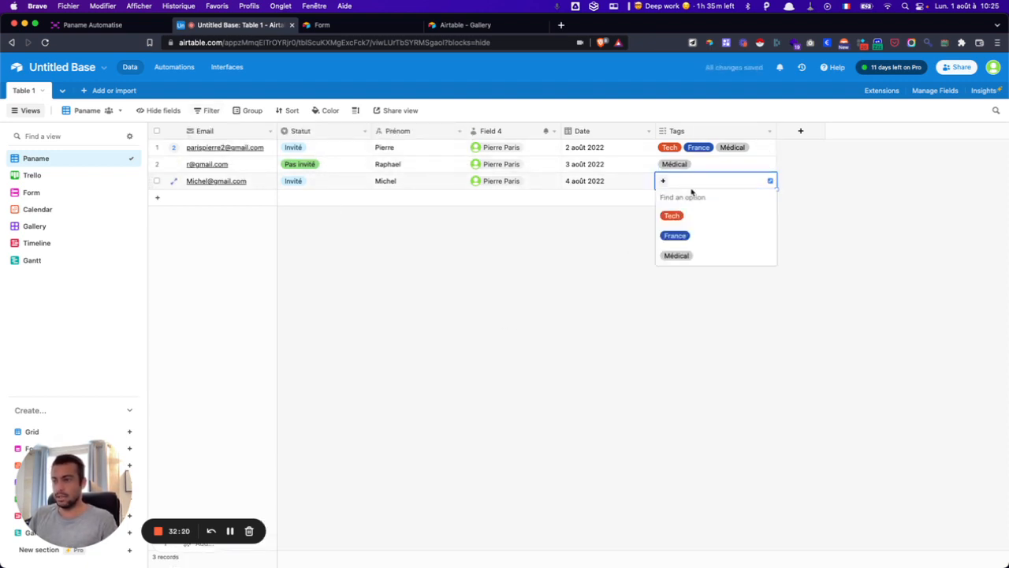
click(676, 254)
key(Escape)
click(209, 110)
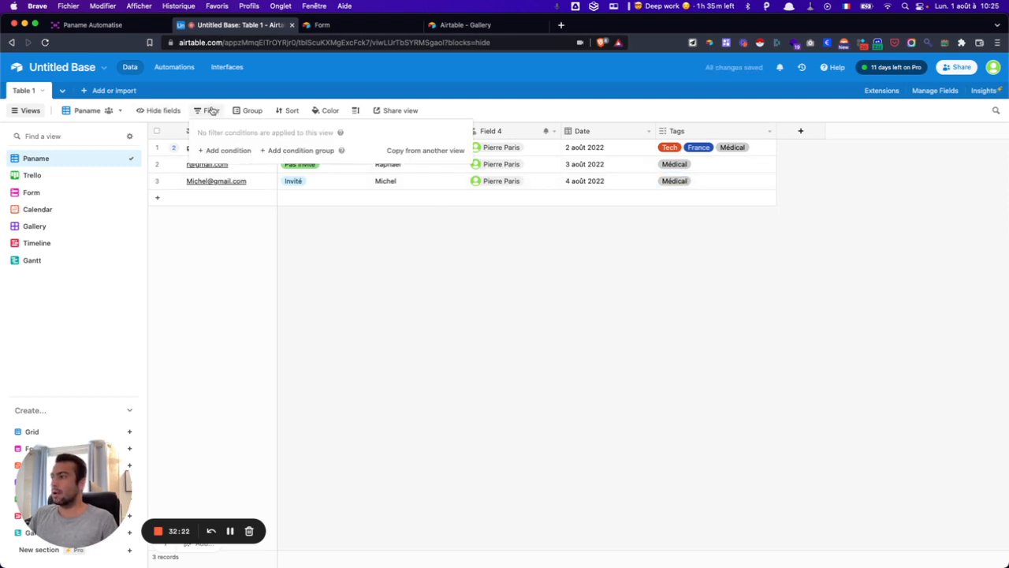
- Add a filter condition on the Tags field using 'has any of'
click(226, 153)
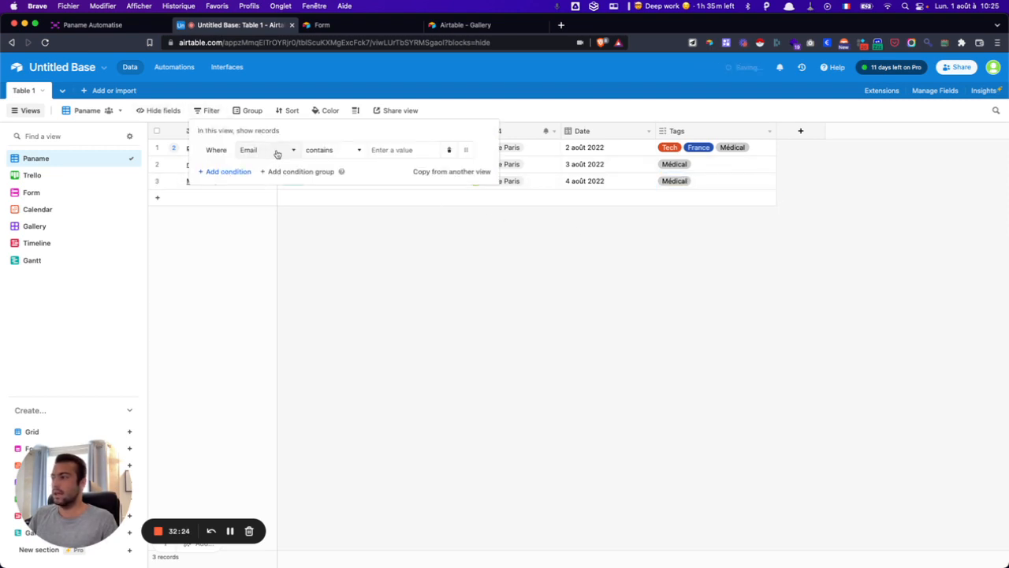
click(275, 151)
click(257, 273)
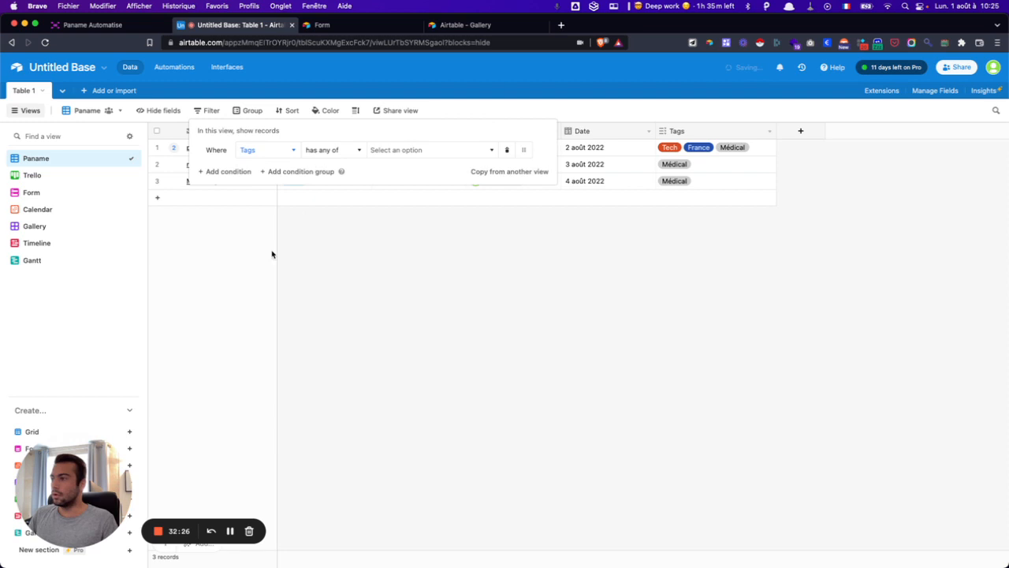
click(337, 151)
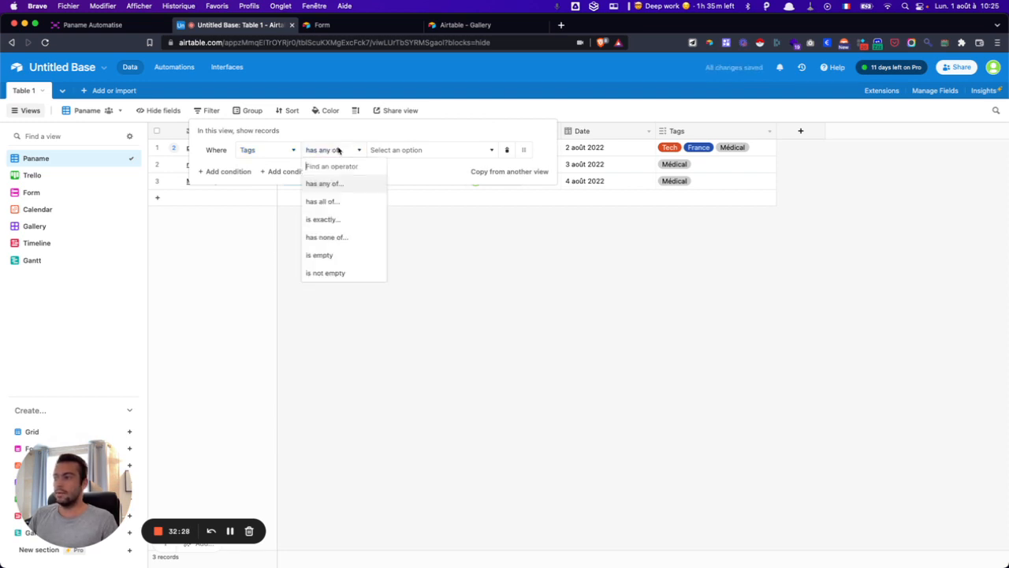
click(330, 189)
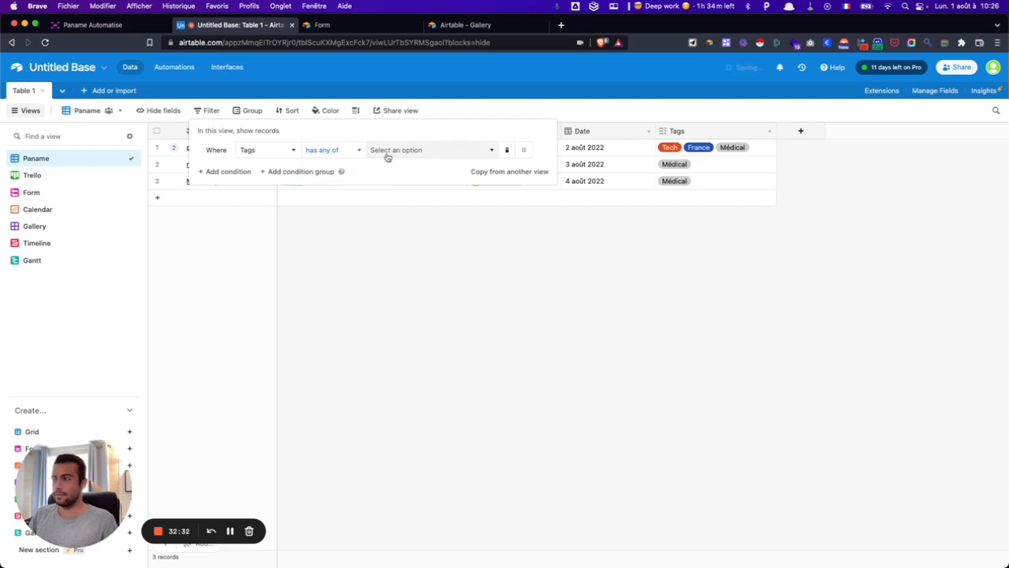
- Try Médical, France and Tech tag combinations, then deselect all values and close the filter
click(387, 154)
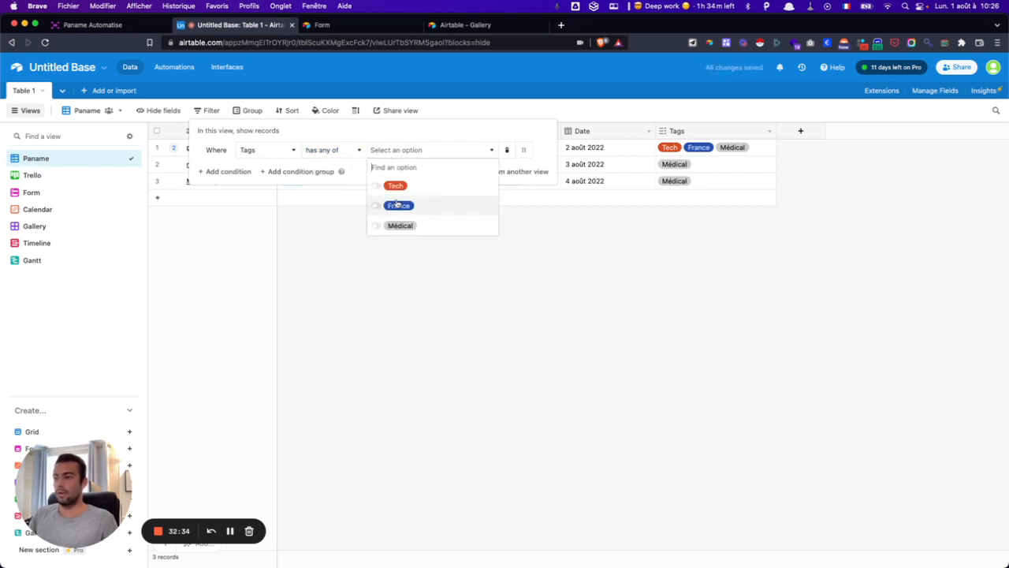
click(400, 226)
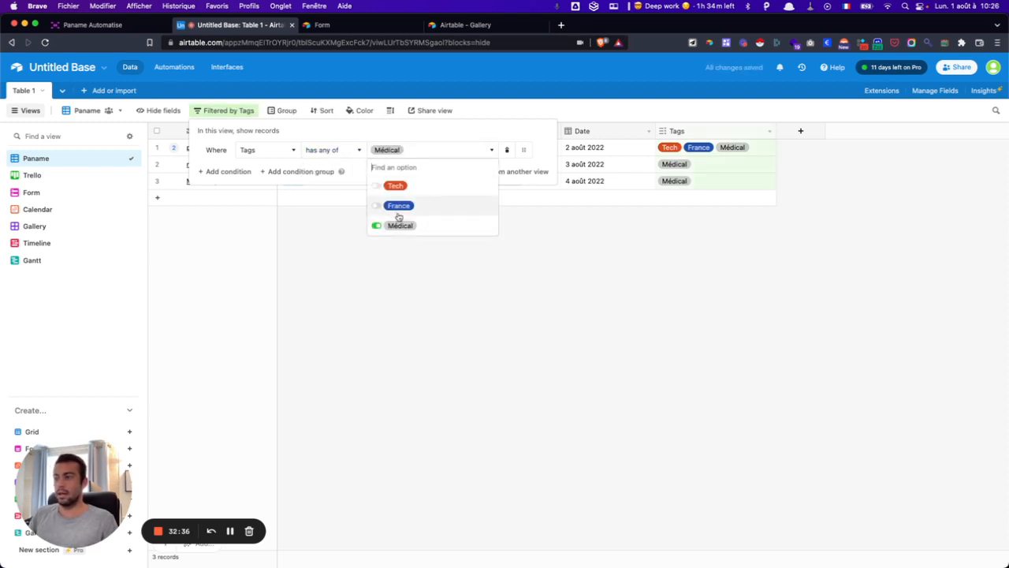
click(399, 209)
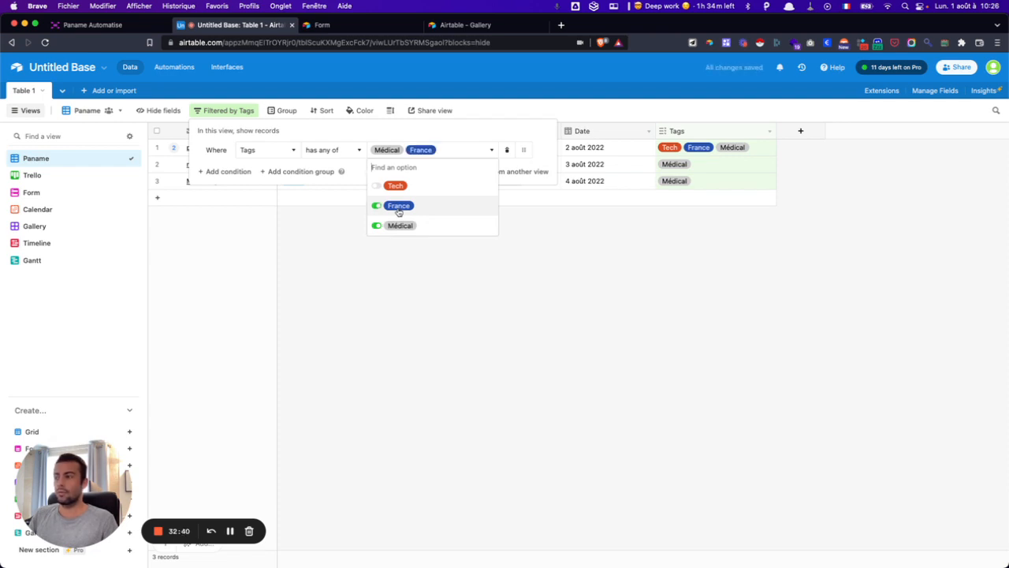
click(399, 227)
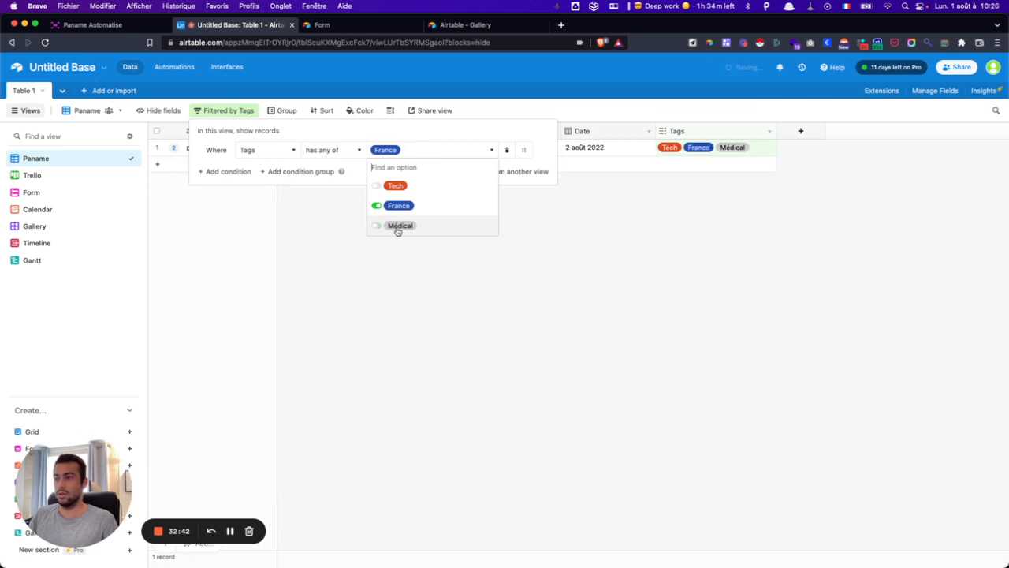
click(394, 192)
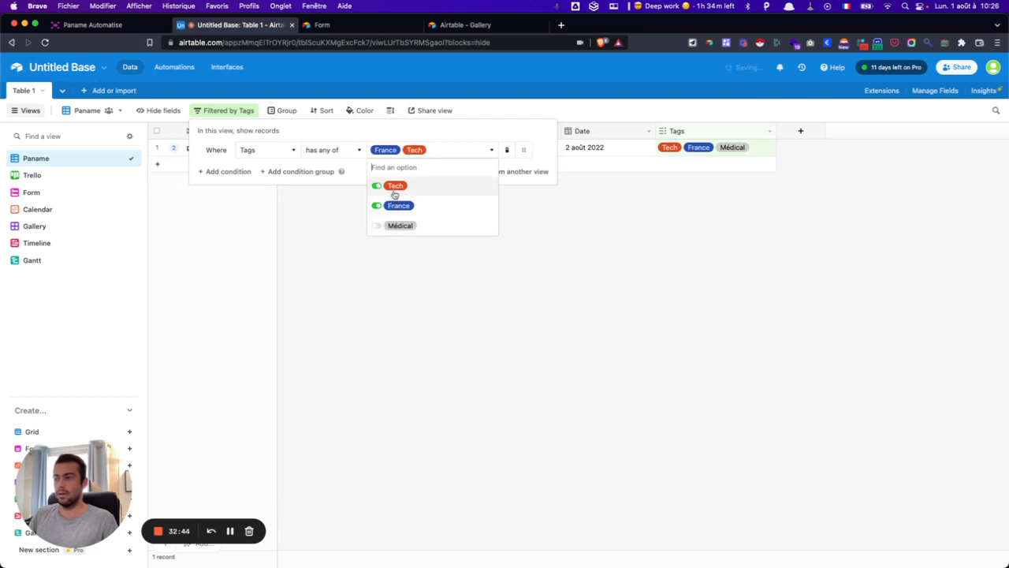
click(395, 206)
click(396, 225)
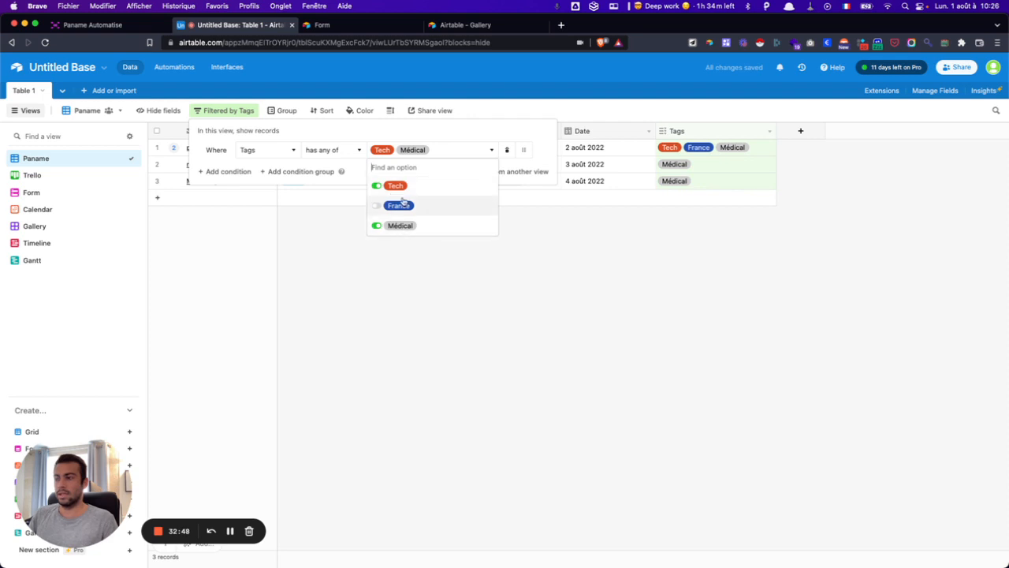
click(403, 185)
click(399, 226)
click(392, 282)
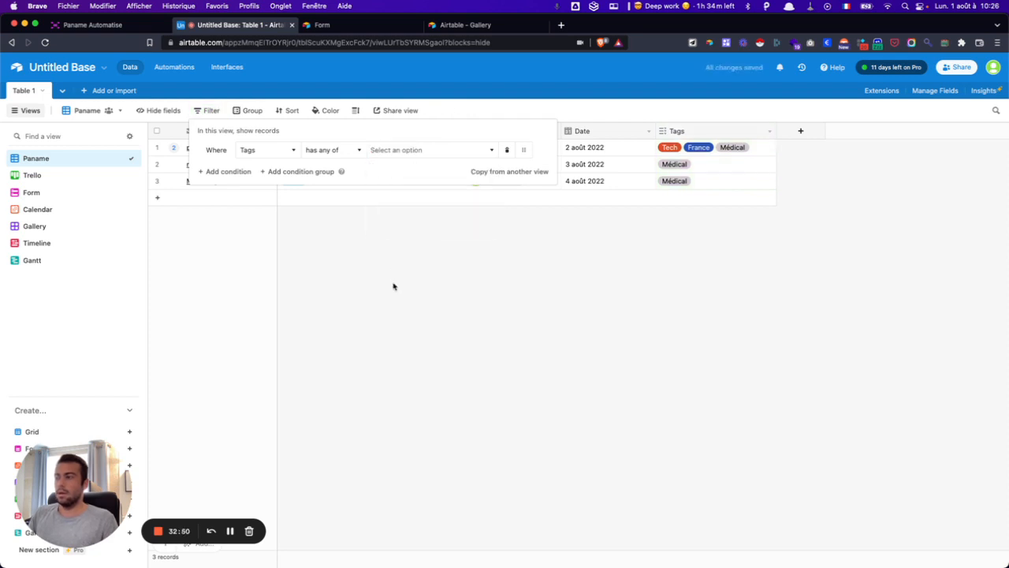
click(393, 280)
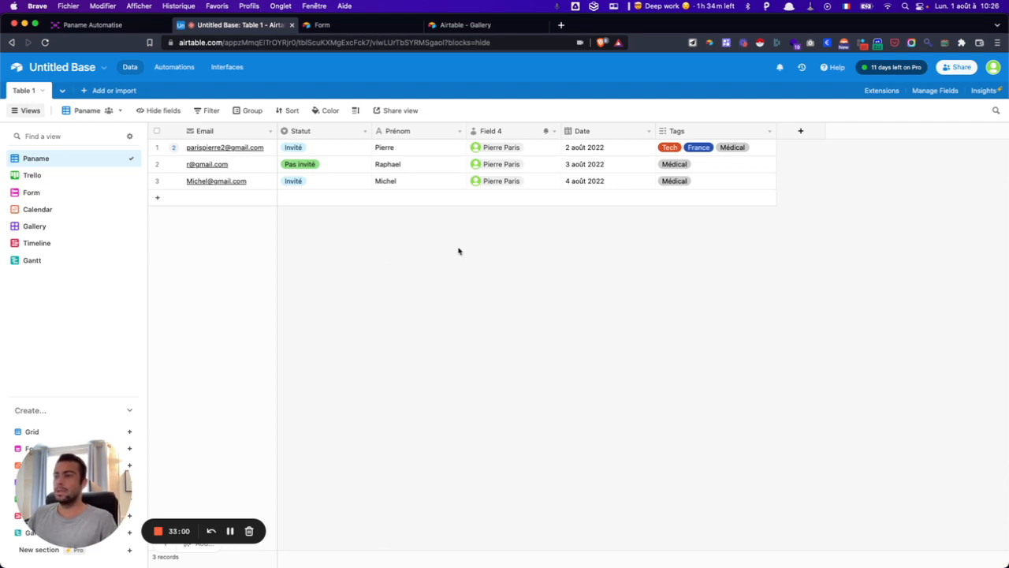
- Start a new field from the + at the end of the column headers
click(804, 131)
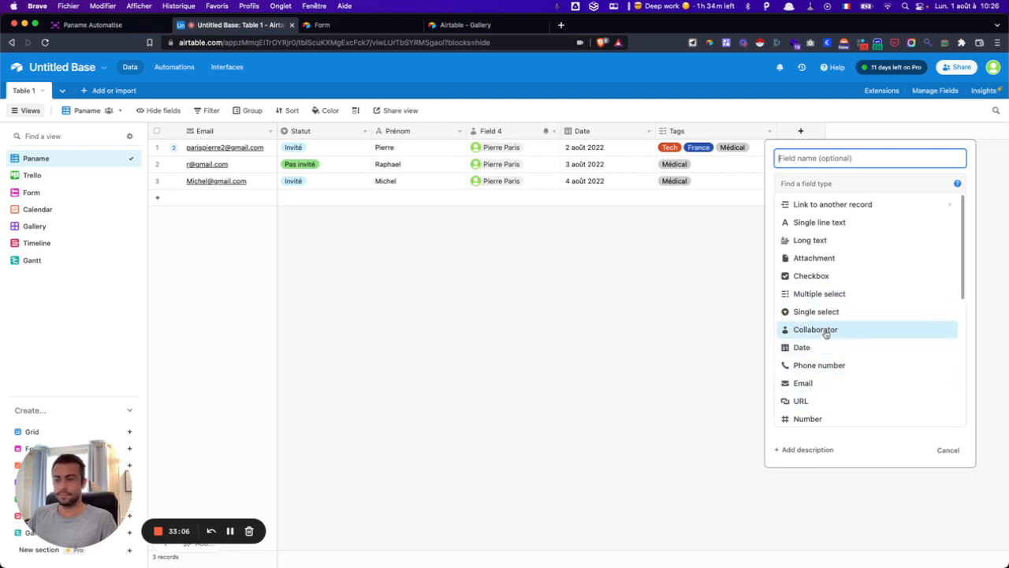
scroll(825, 359, down, 2)
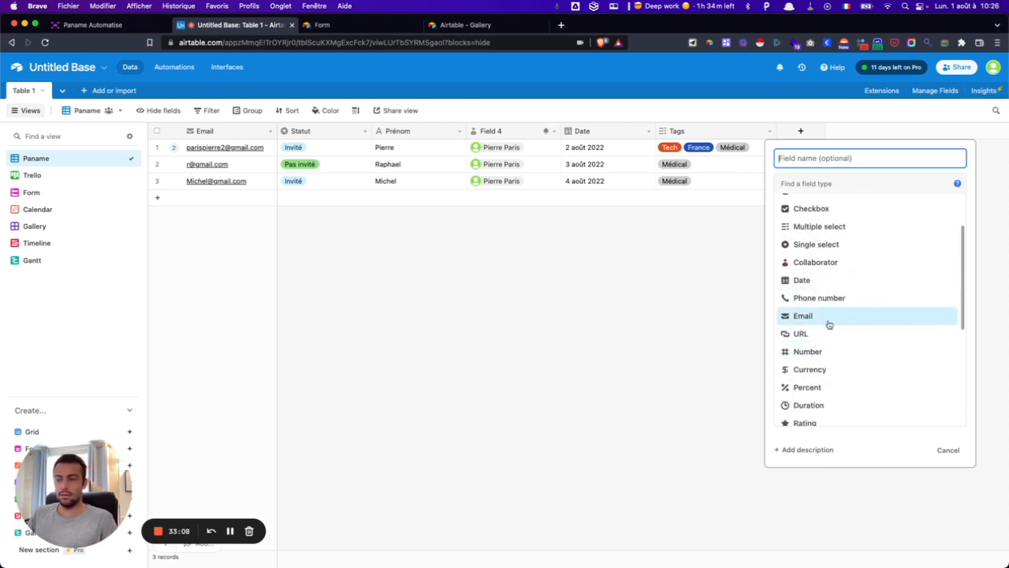
scroll(825, 319, down, 1)
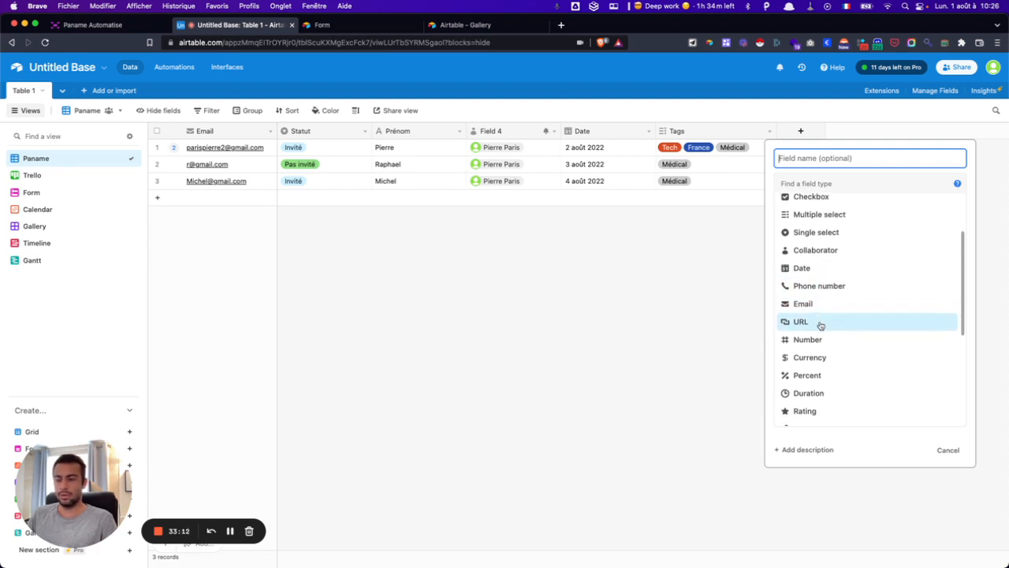
scroll(820, 325, down, 2)
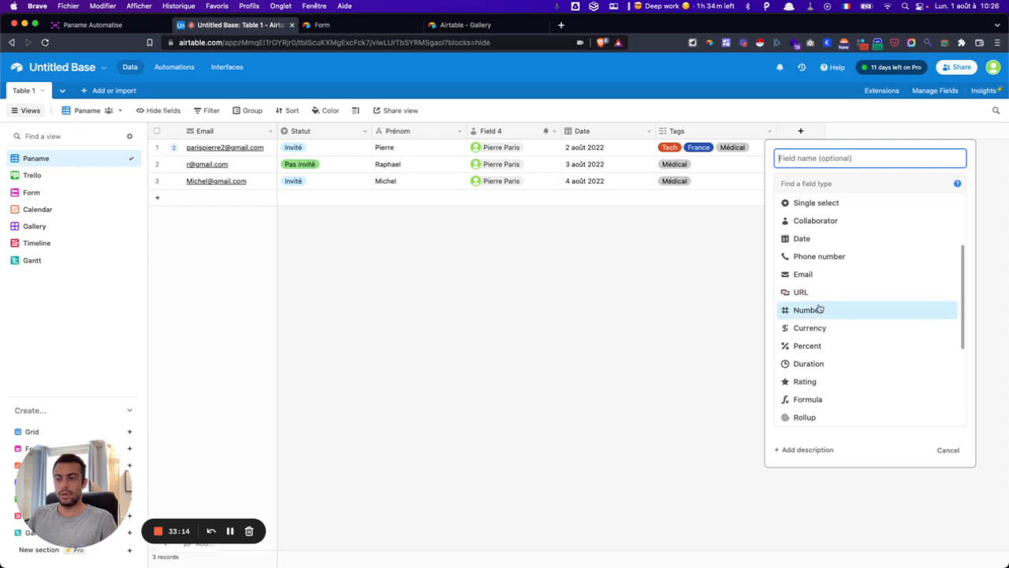
scroll(820, 309, down, 2)
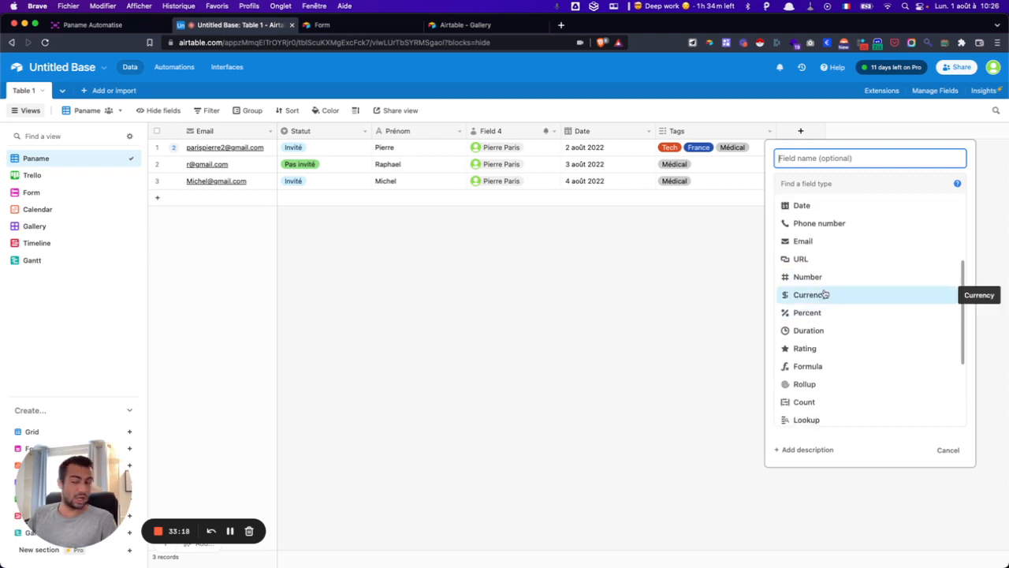
scroll(824, 294, down, 2)
scroll(820, 280, down, 2)
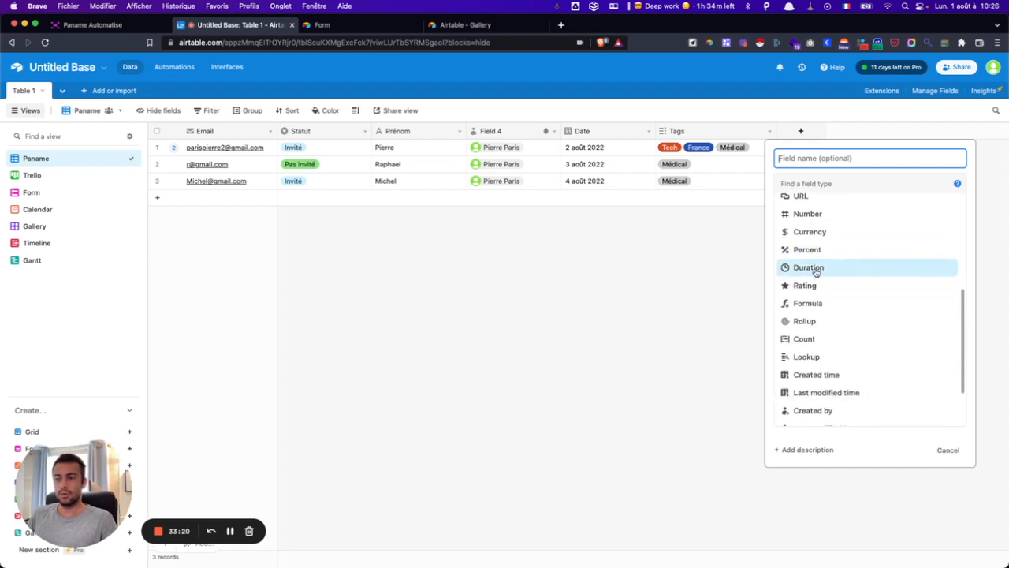
scroll(816, 272, down, 1)
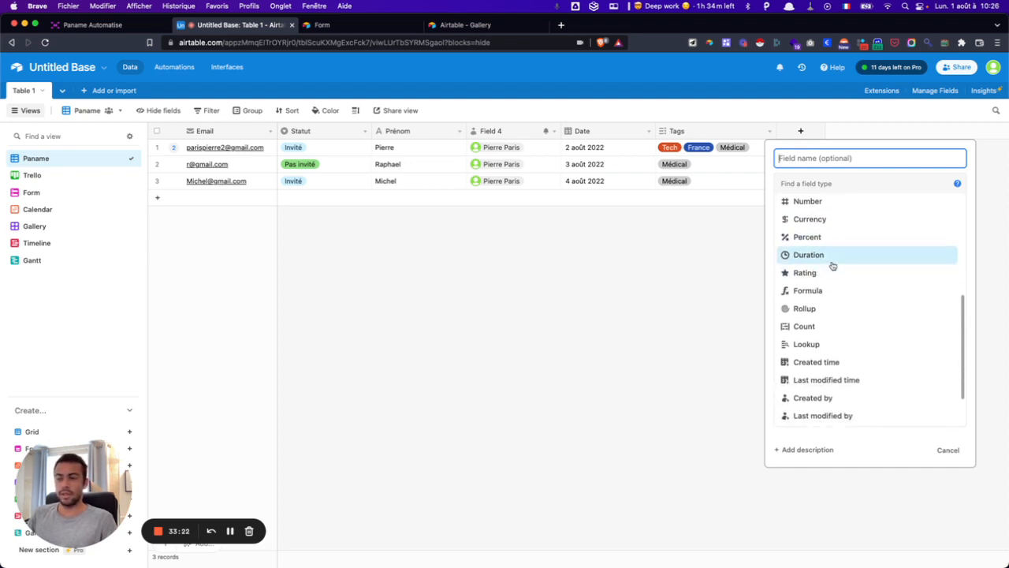
- Create a Rating field, keeping the default star style
click(829, 274)
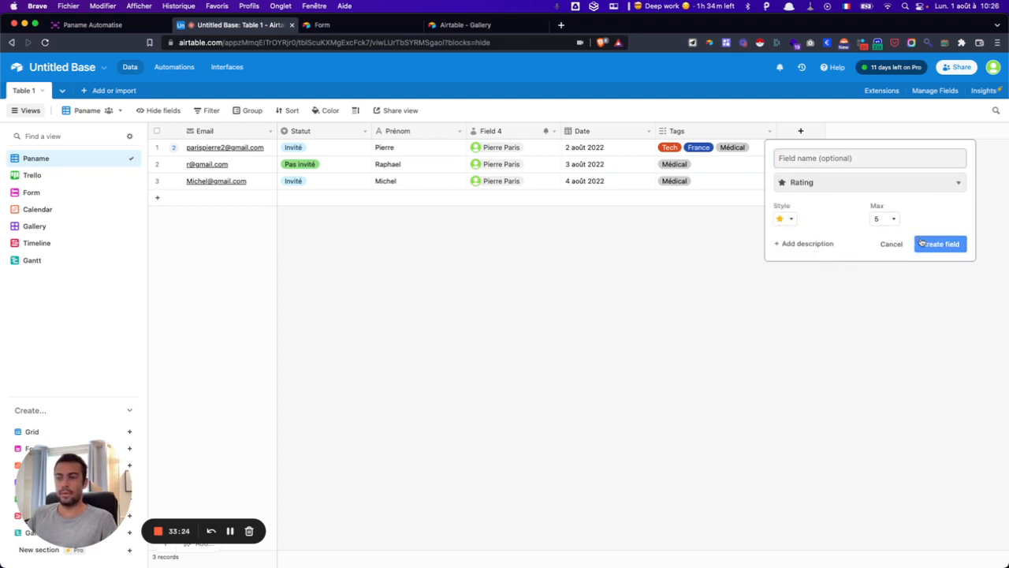
click(784, 218)
click(785, 218)
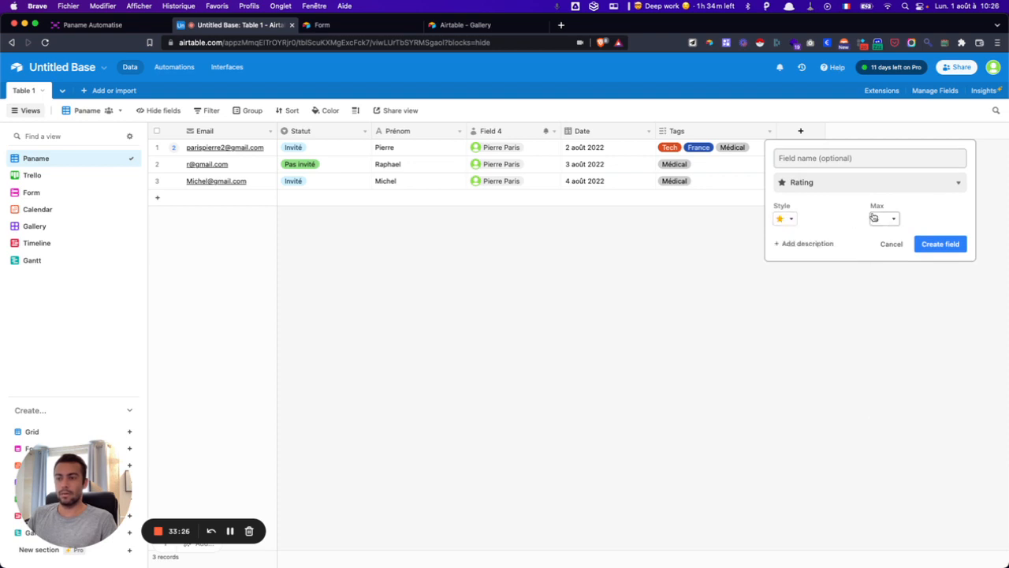
click(940, 243)
- Rate the three records 3, 5 and 1 stars
click(801, 148)
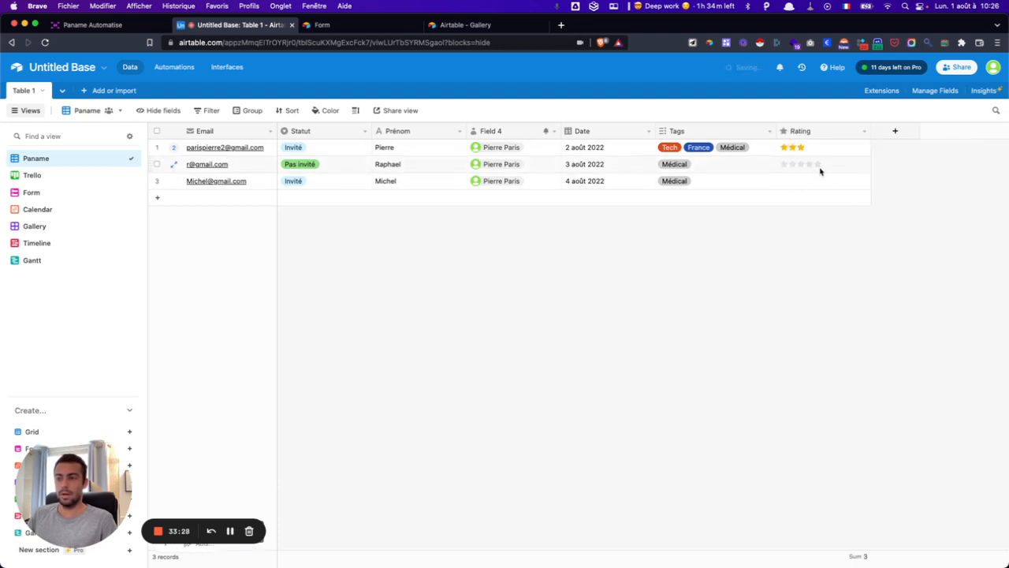
click(818, 164)
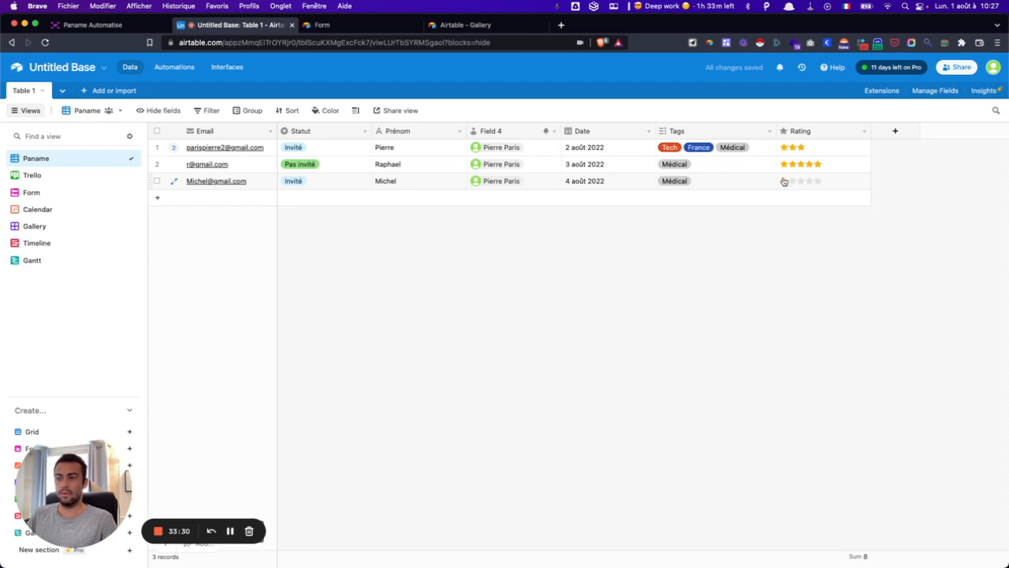
click(784, 181)
click(903, 135)
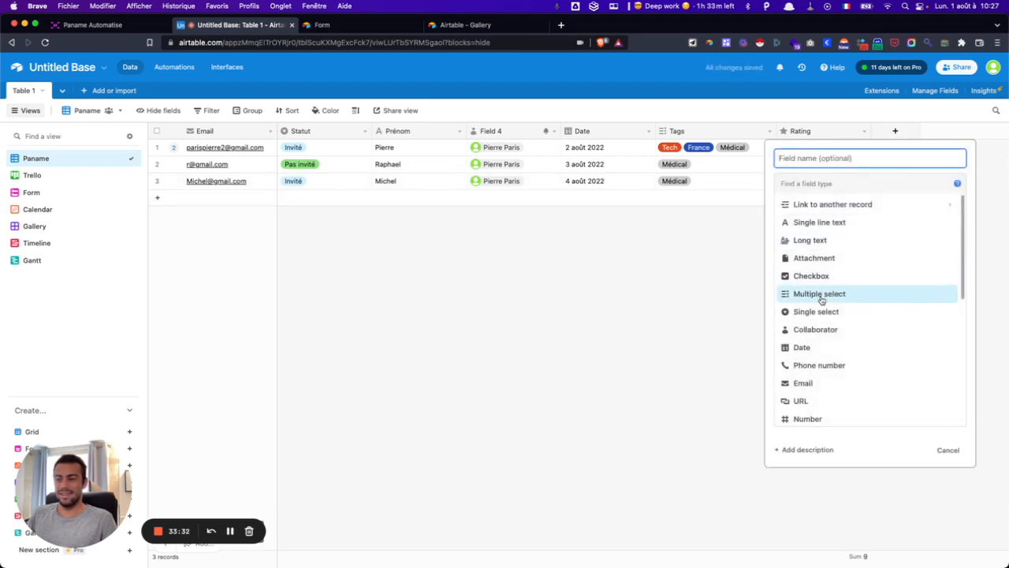
- Create a Created time field with local date format and 12-hour time
scroll(826, 296, down, 5)
scroll(824, 297, down, 2)
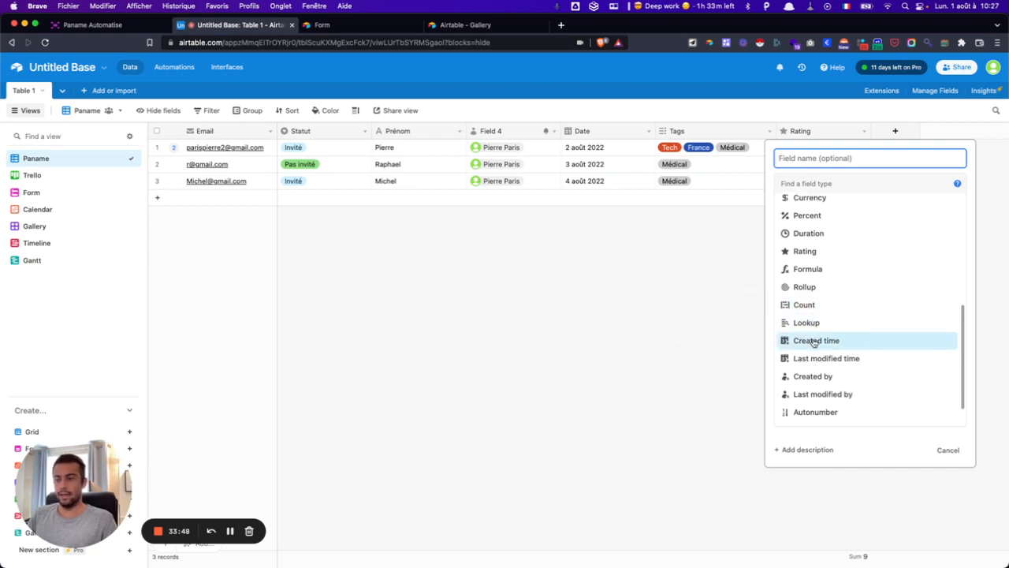
scroll(814, 341, down, 2)
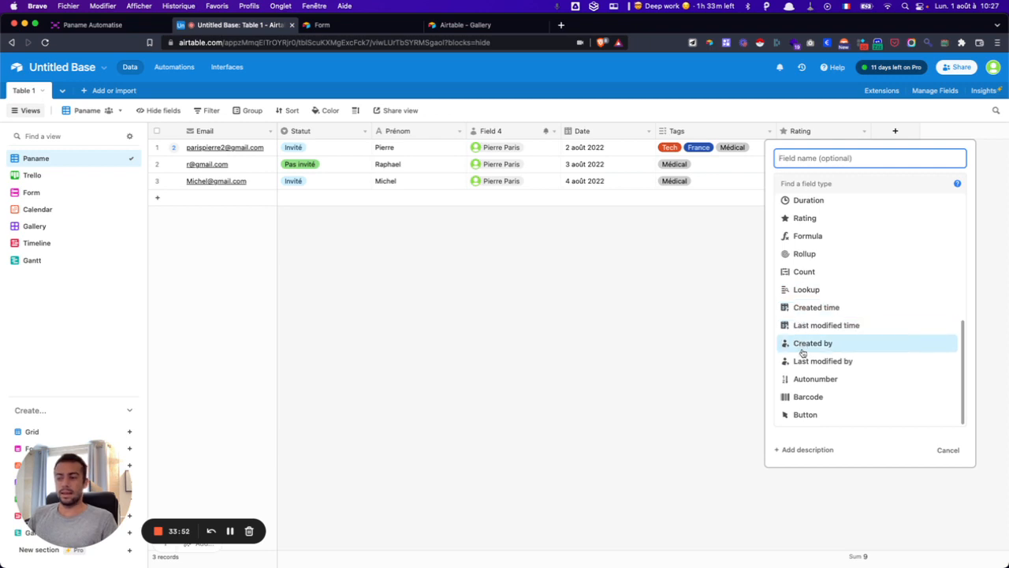
mouse_move(802, 355)
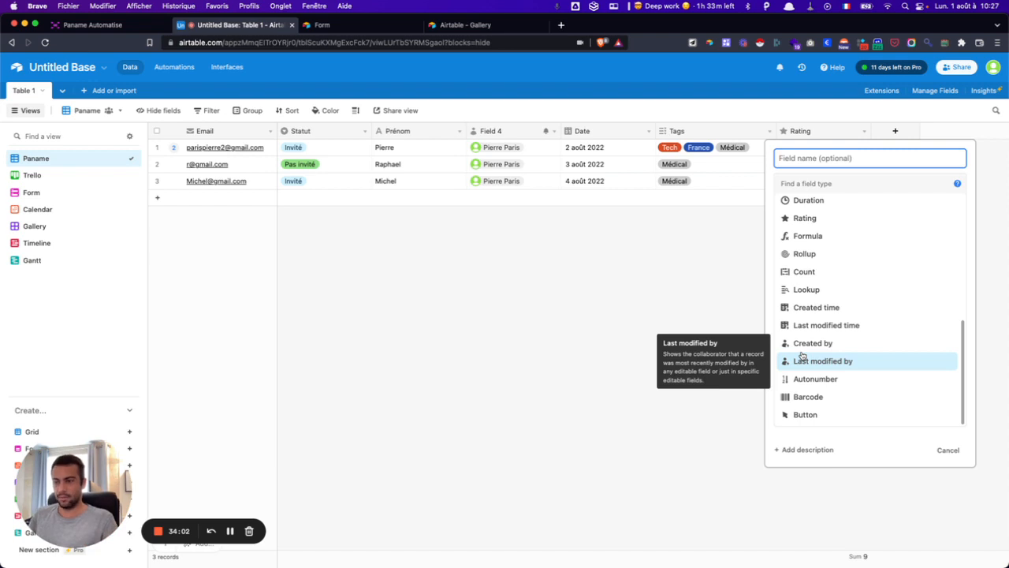
click(812, 309)
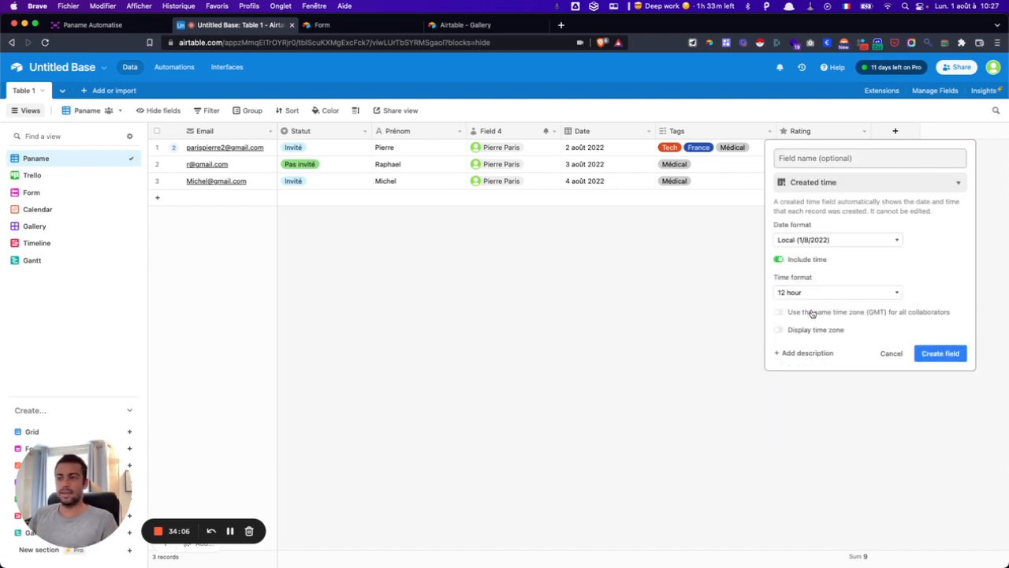
click(944, 351)
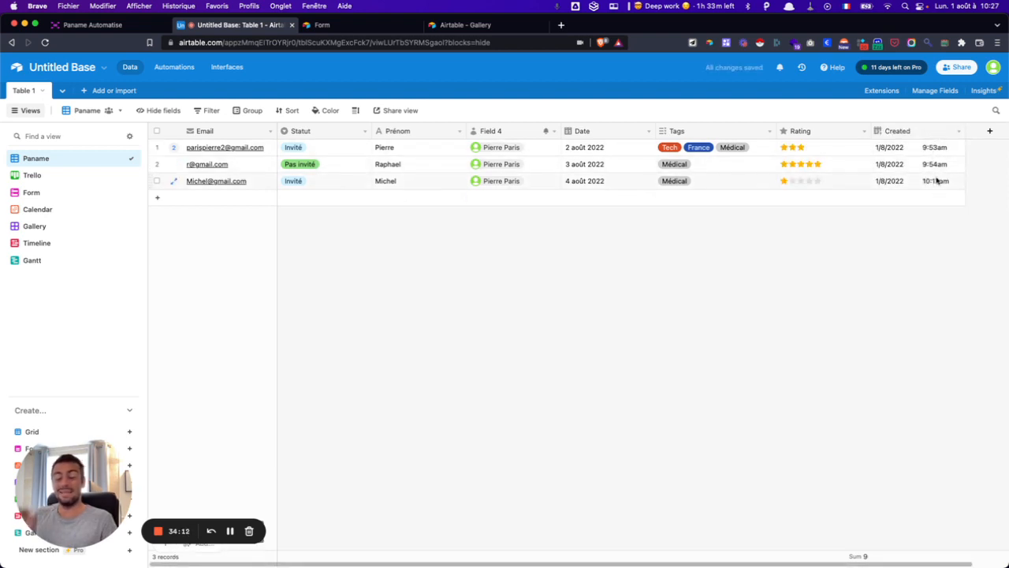
click(990, 131)
scroll(843, 270, down, 3)
scroll(840, 315, down, 3)
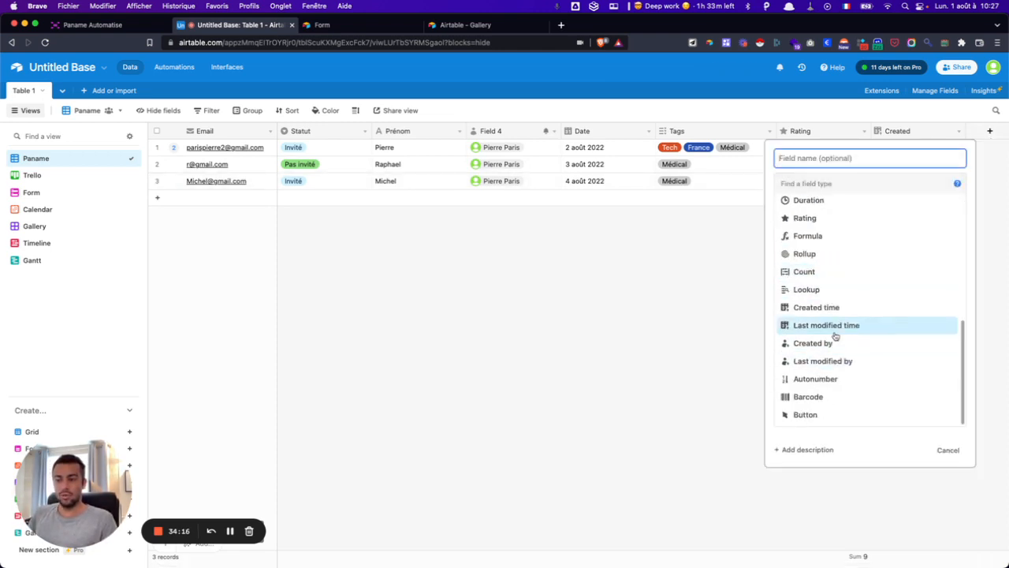
click(834, 326)
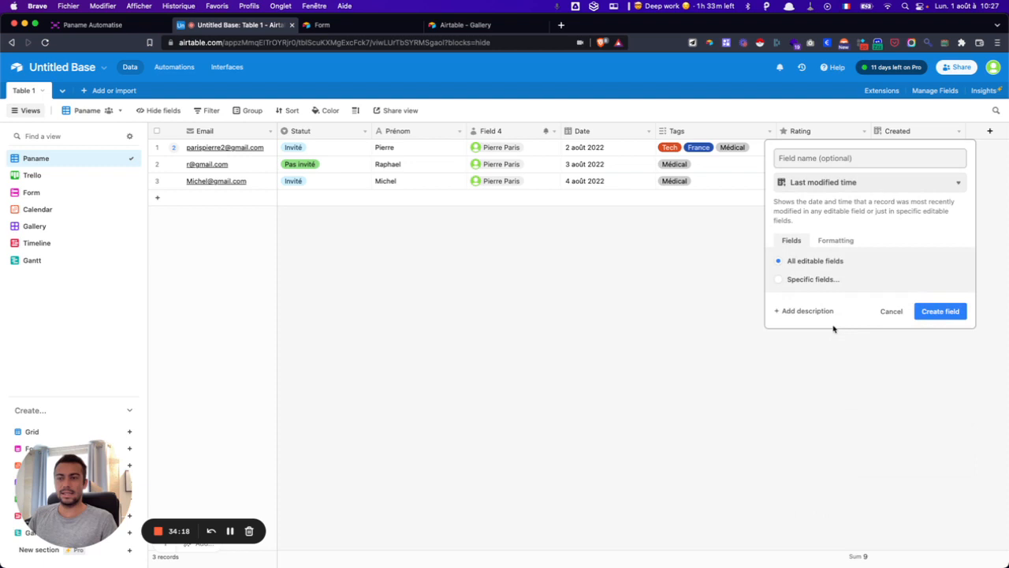
click(941, 311)
scroll(726, 363, right, 1)
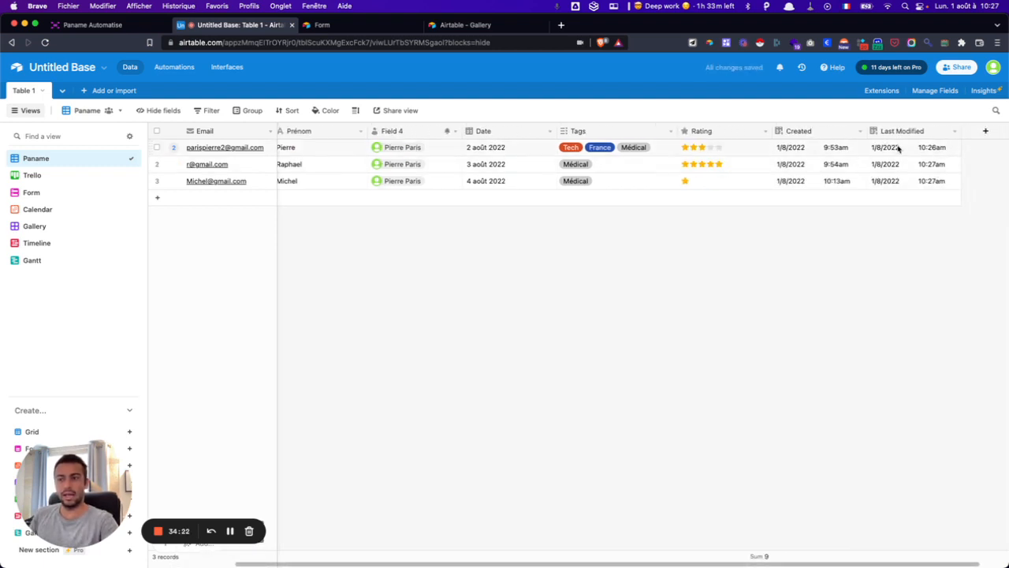
scroll(871, 272, right, 1)
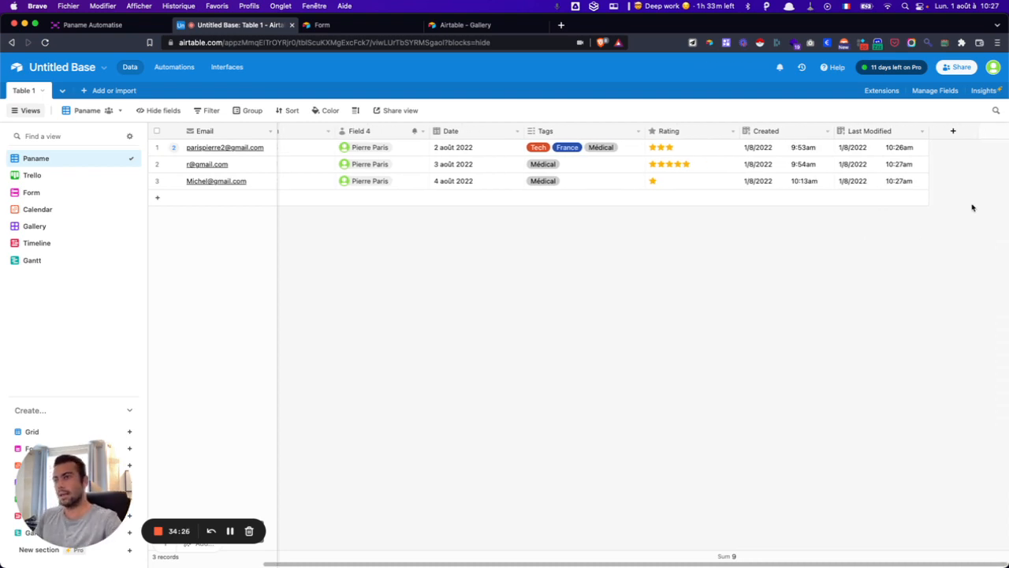
- Add an ID autonumber field to the table
click(953, 131)
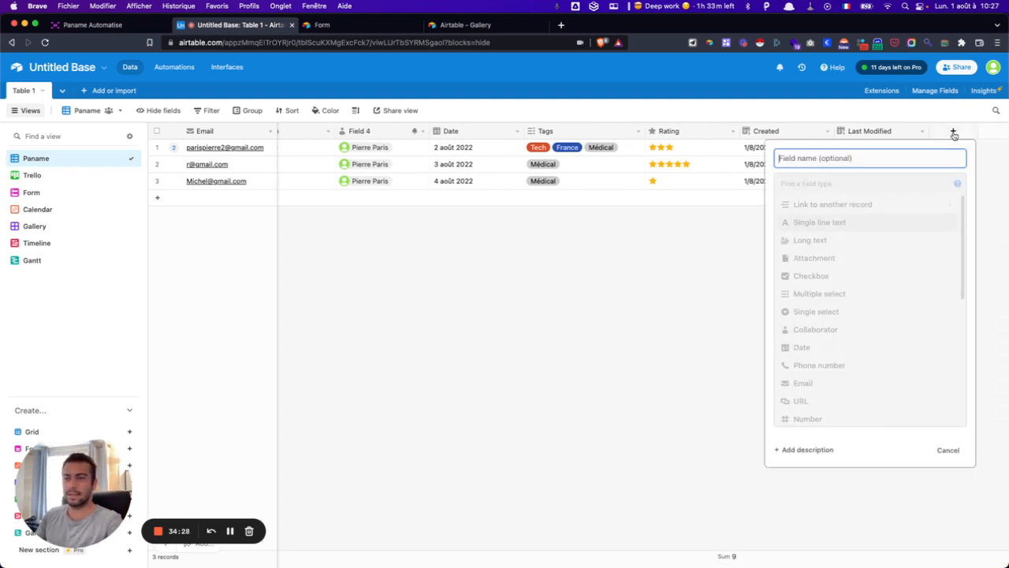
scroll(823, 361, down, 5)
click(831, 378)
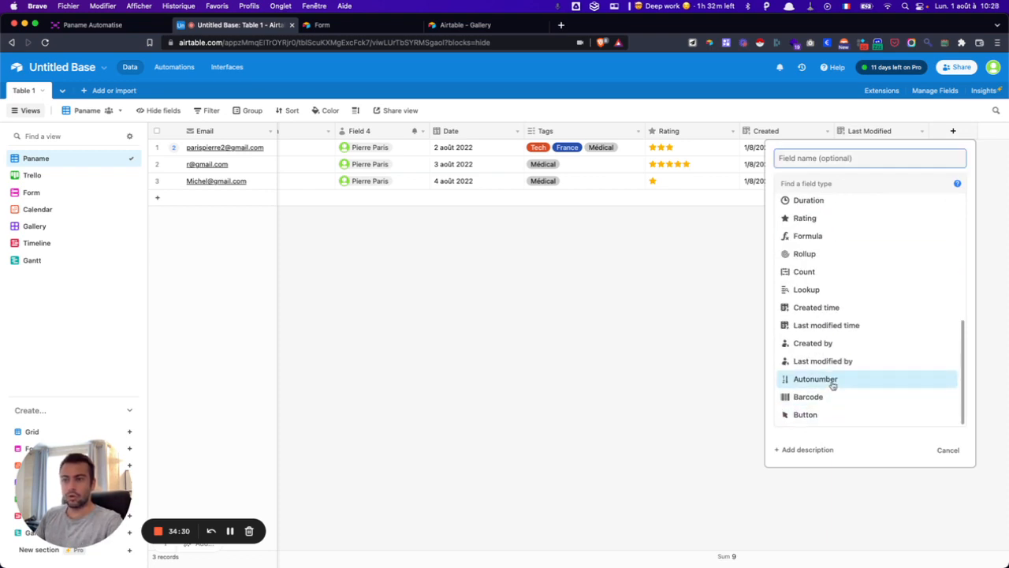
click(938, 229)
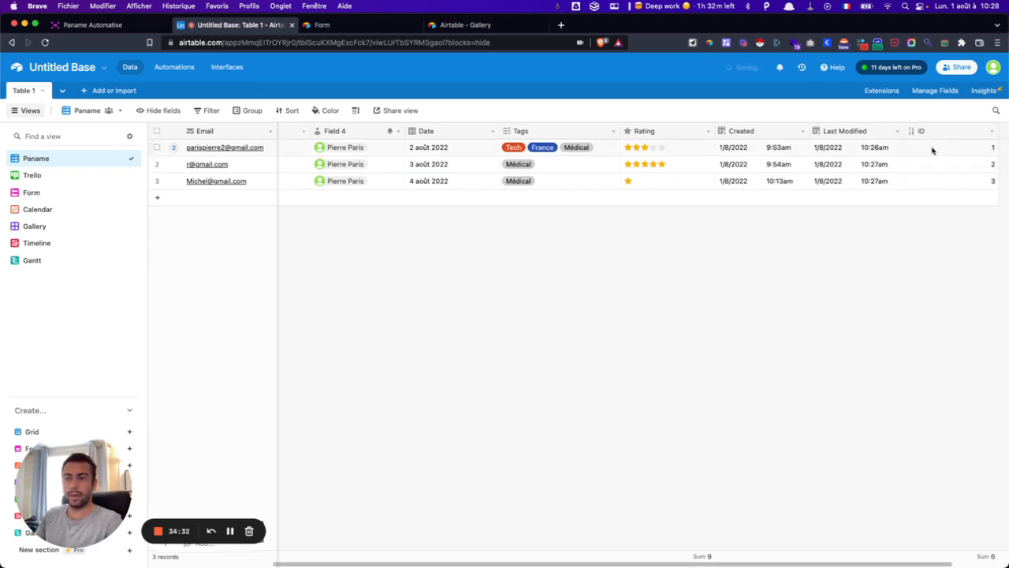
- Add blank records, deleting record 4, so records numbered 5 and 6 remain
click(959, 201)
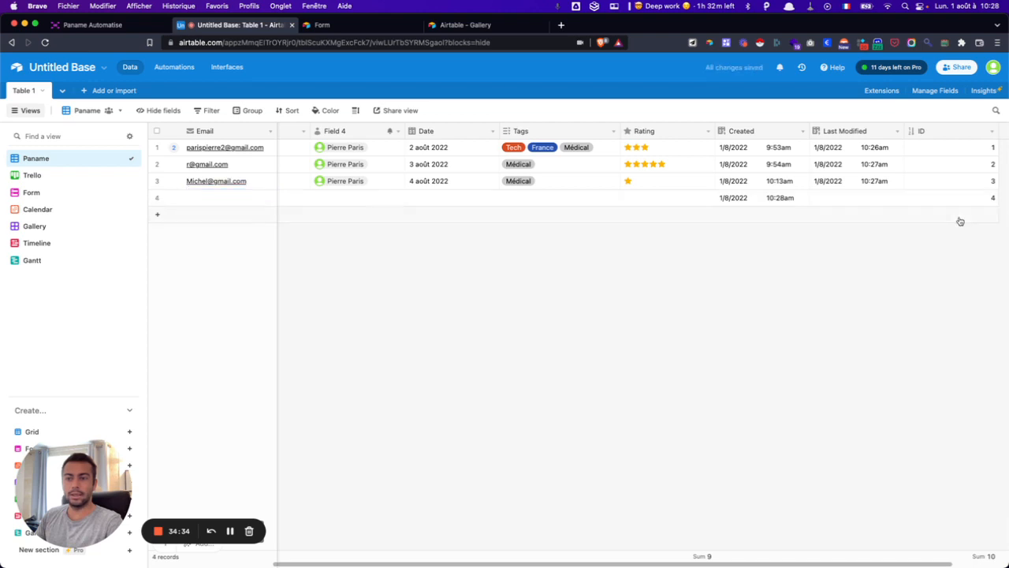
click(959, 216)
click(950, 199)
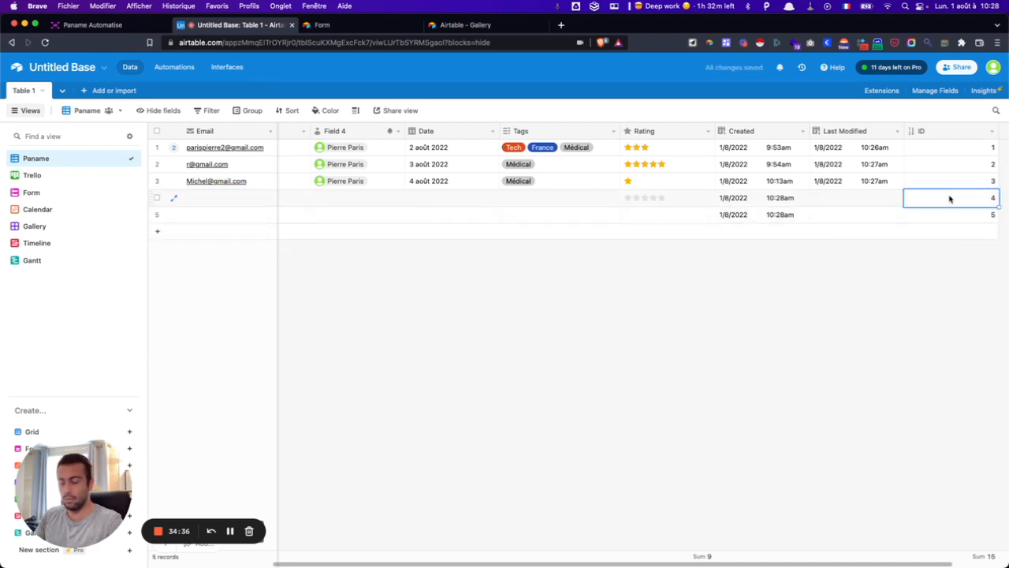
key(BackSpace)
click(948, 214)
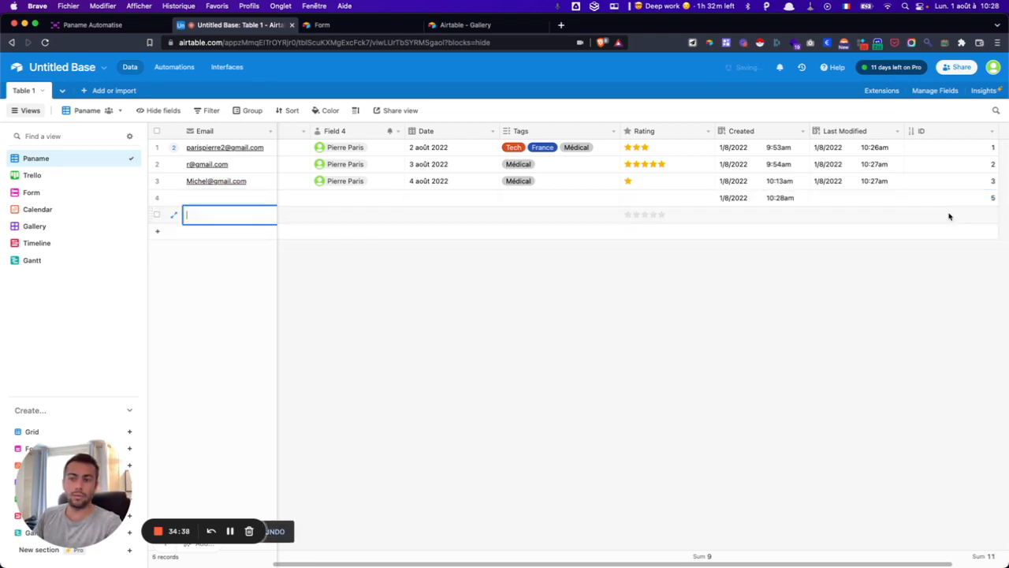
scroll(946, 158, right, 2)
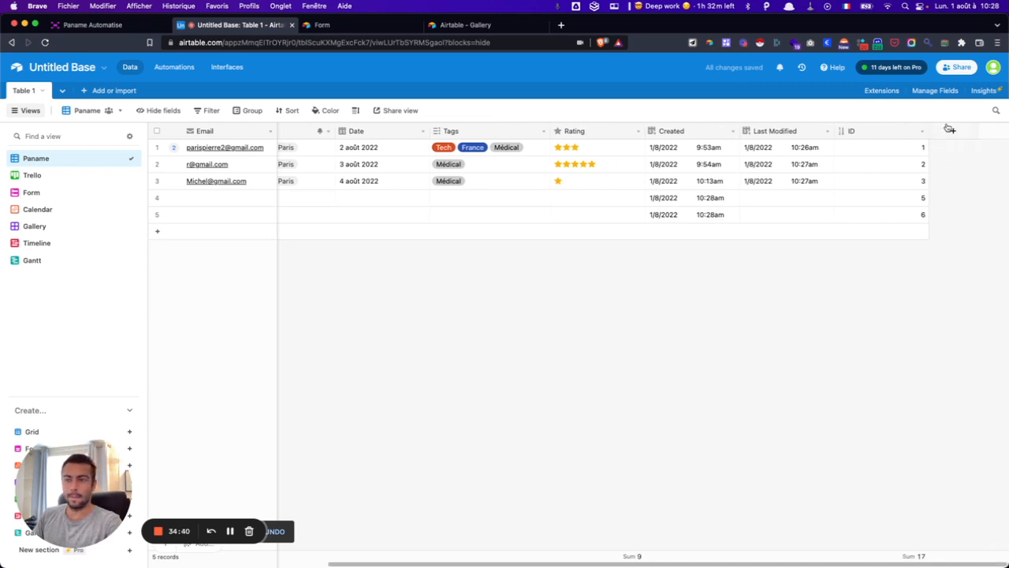
click(950, 128)
scroll(892, 273, down, 5)
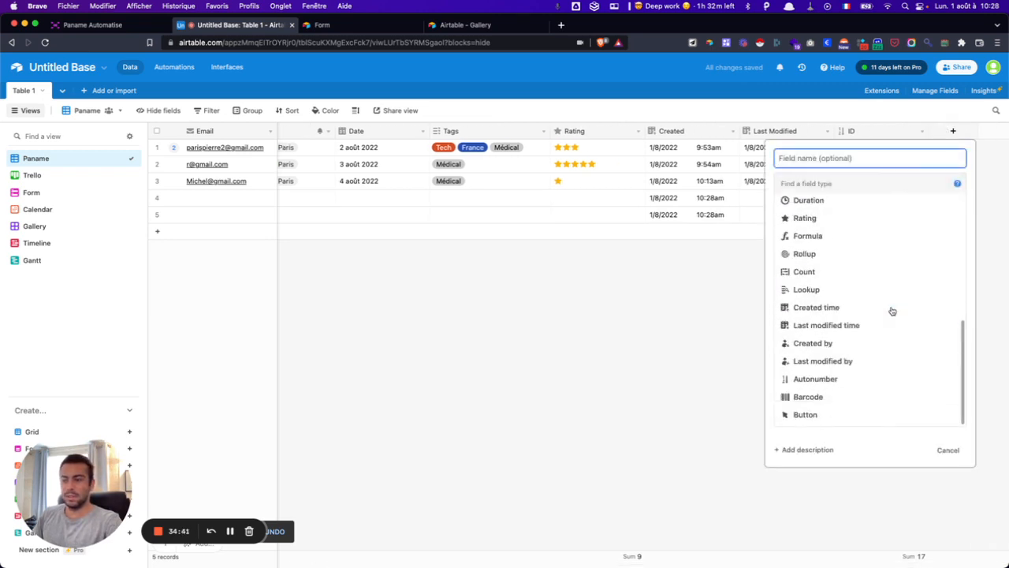
- Create a Barcode field and check its first cell
click(824, 398)
click(946, 228)
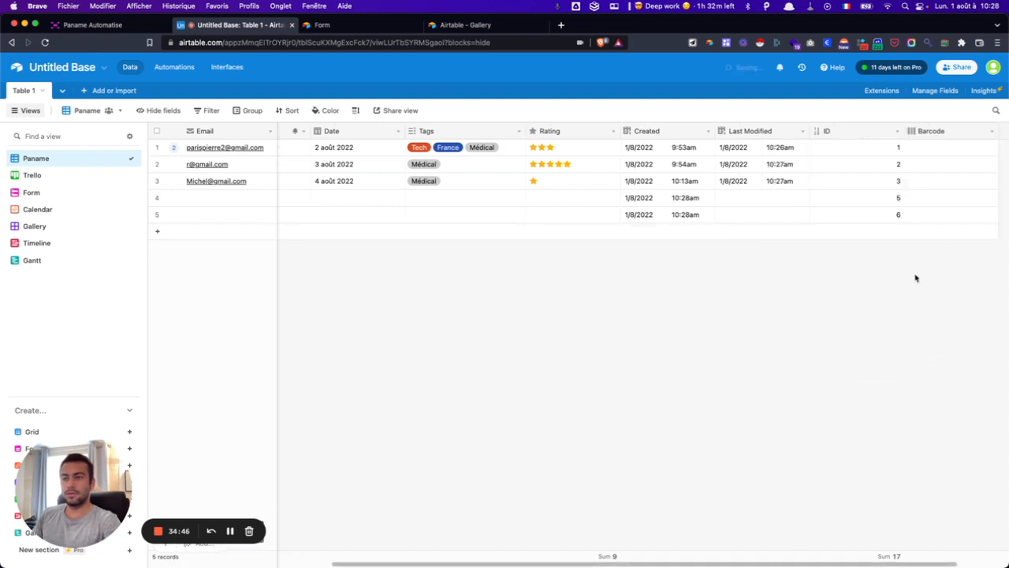
click(870, 150)
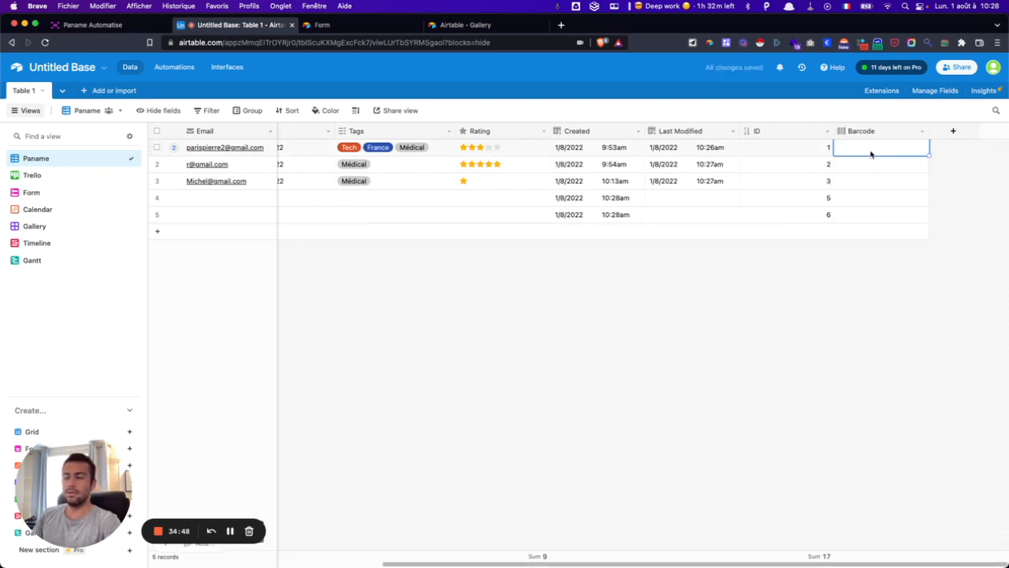
- Attempt a Button field, then cancel it after the invalid-formula error
click(954, 134)
scroll(873, 319, down, 5)
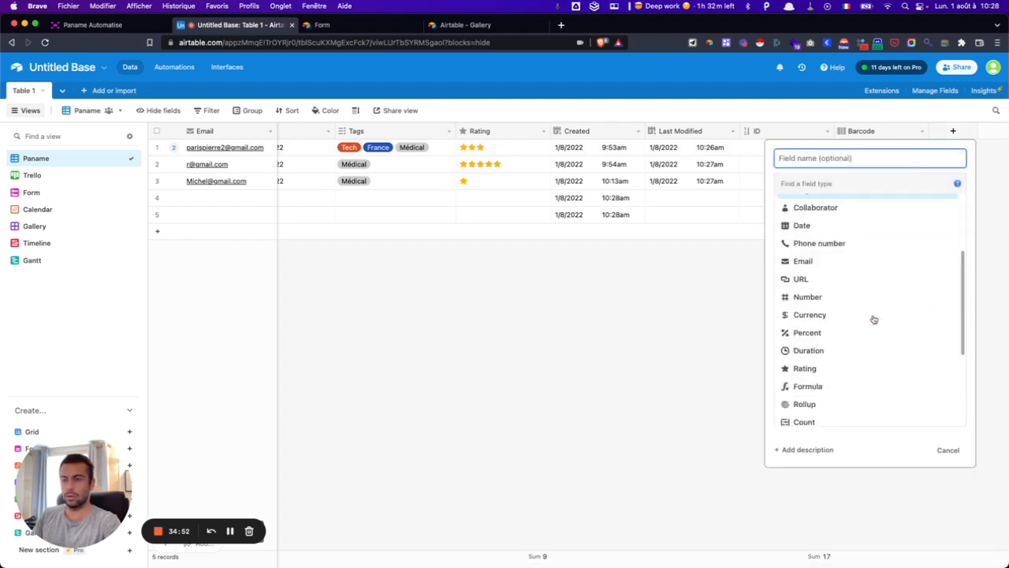
click(830, 421)
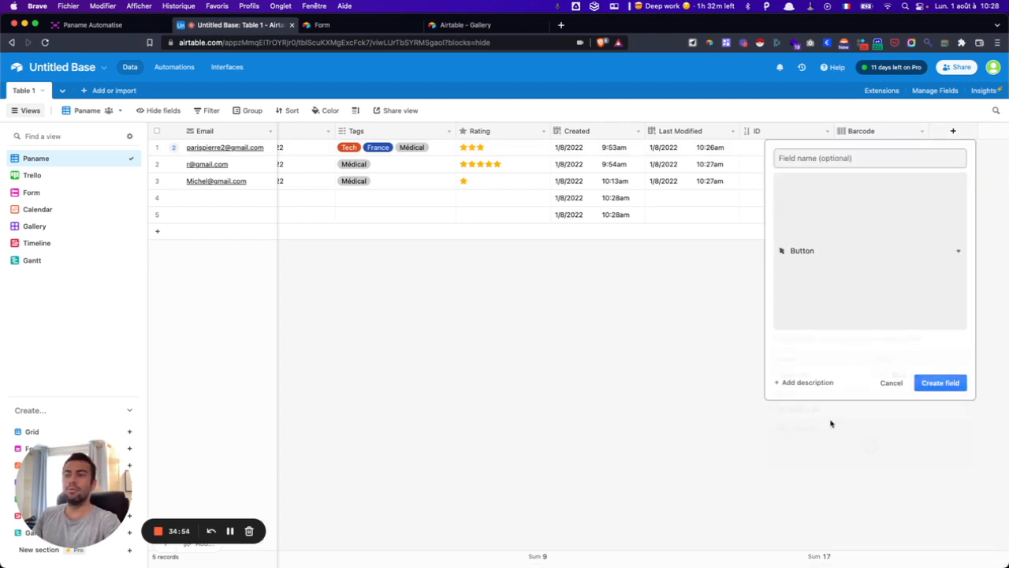
click(946, 347)
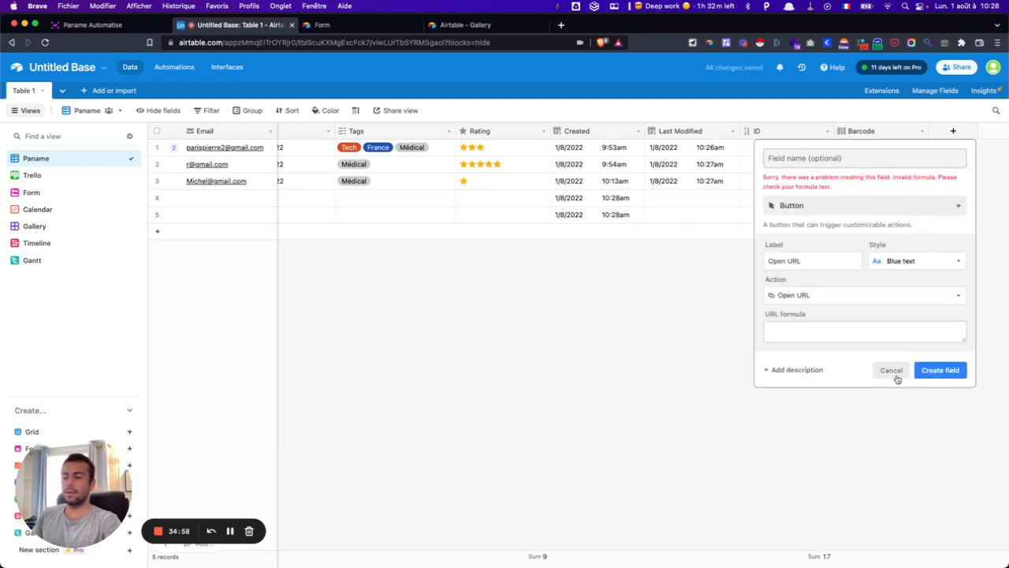
click(892, 370)
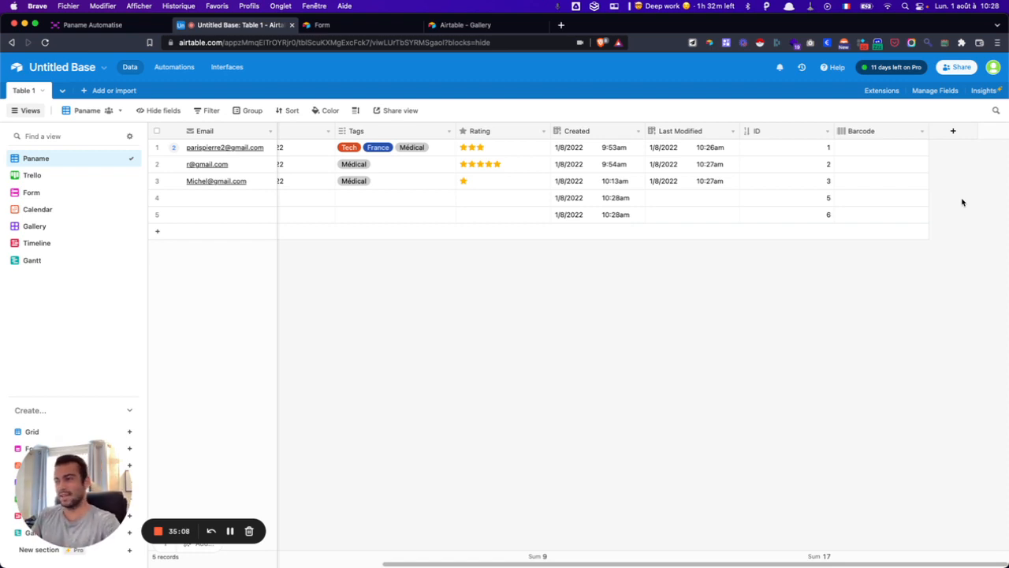
- Delete the two blank records at rows 4–5 and open Manage Fields
drag(640, 199, 639, 219)
key(BackSpace)
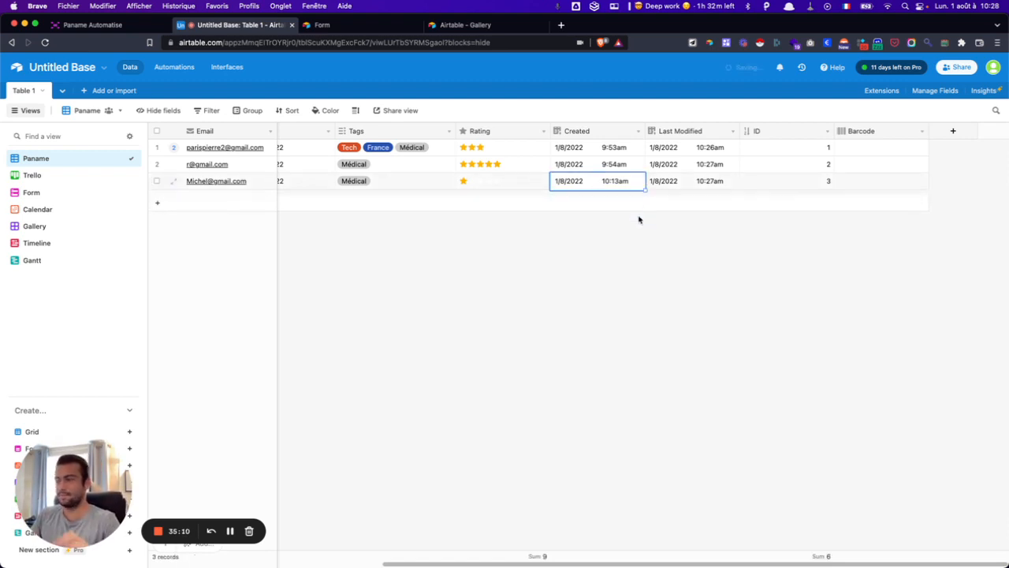
click(621, 294)
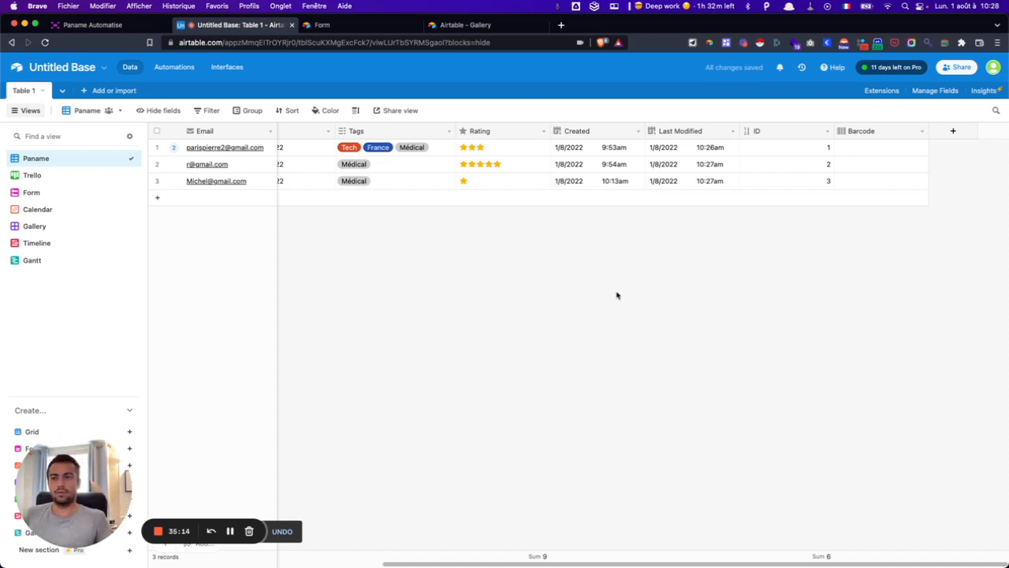
click(939, 90)
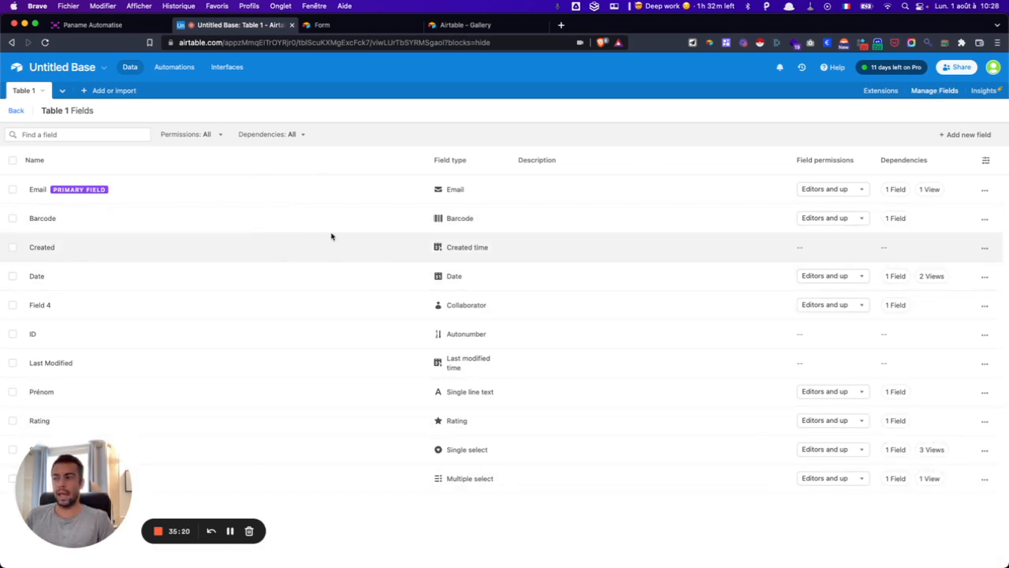
- Glance at the Date field's permissions, then go back to the grid's leftmost columns
click(839, 276)
click(841, 276)
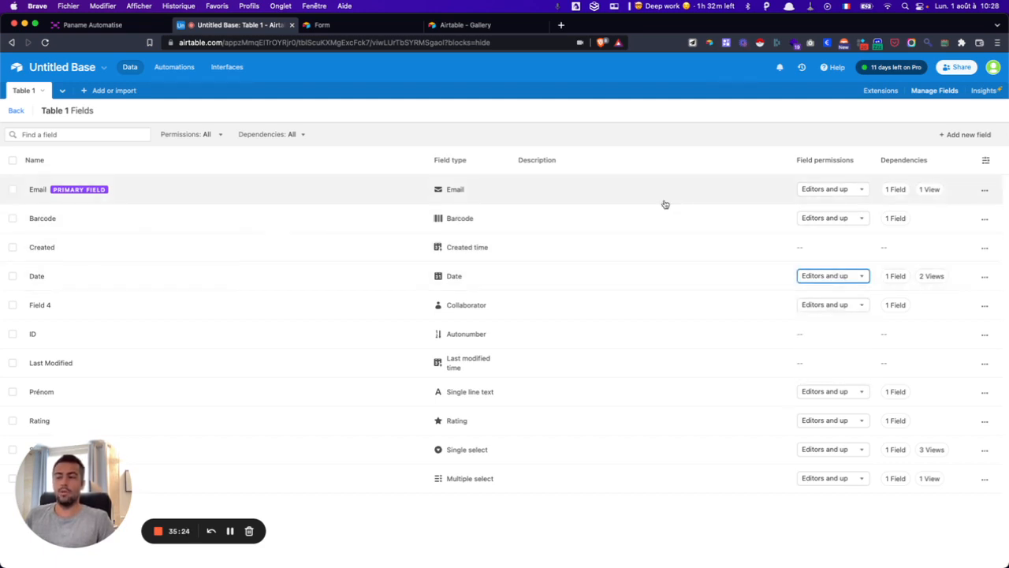
click(16, 110)
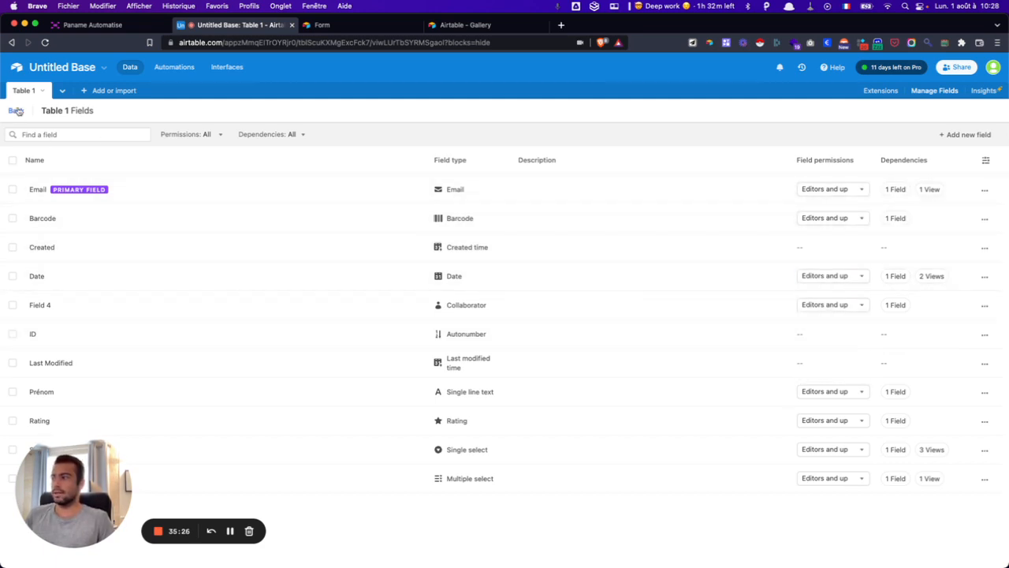
scroll(440, 269, left, 4)
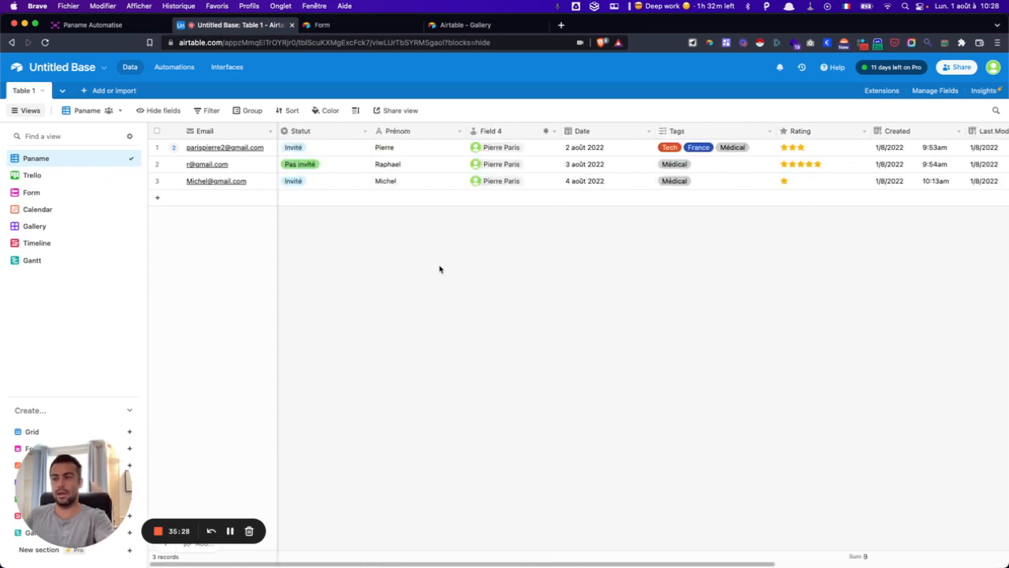